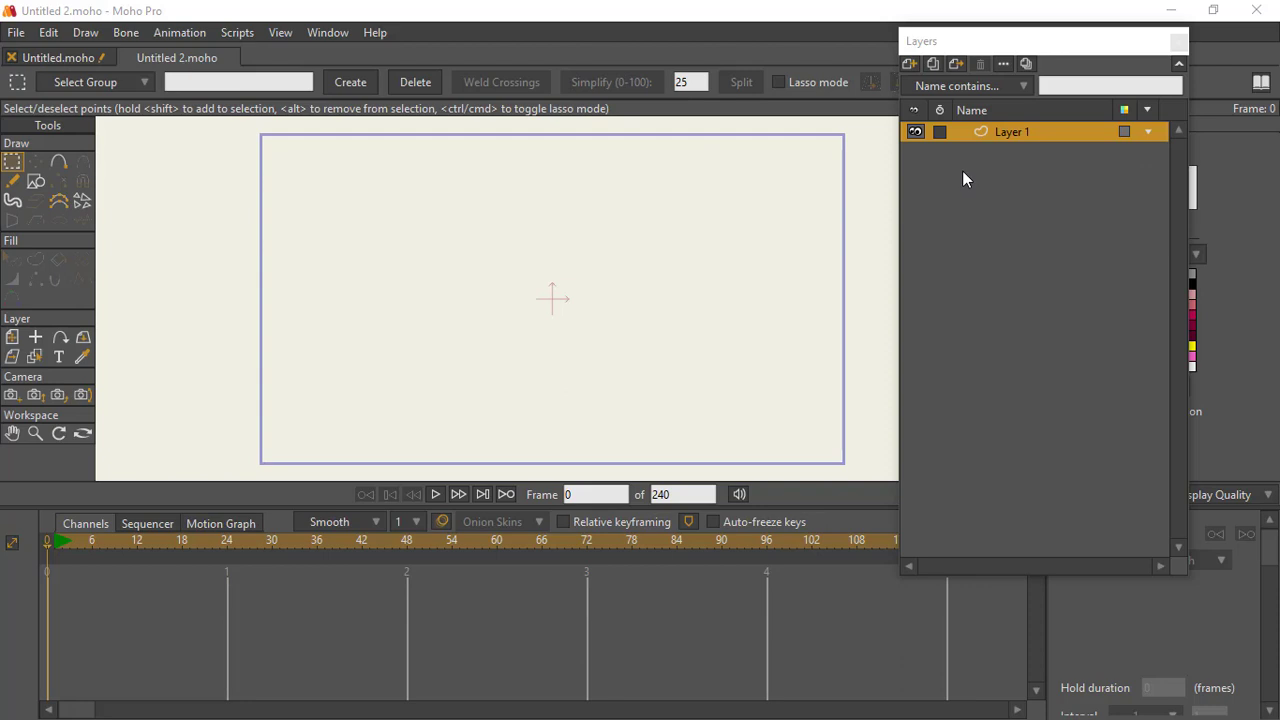
click(935, 73)
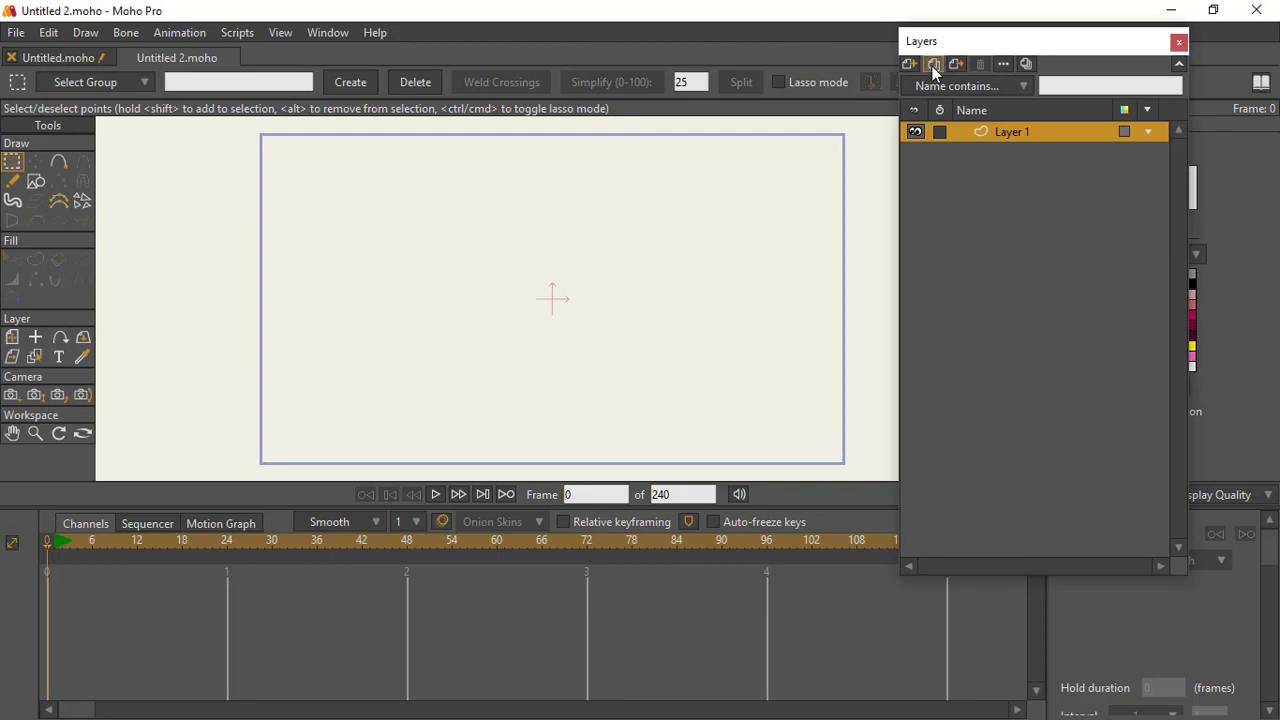
click(935, 73)
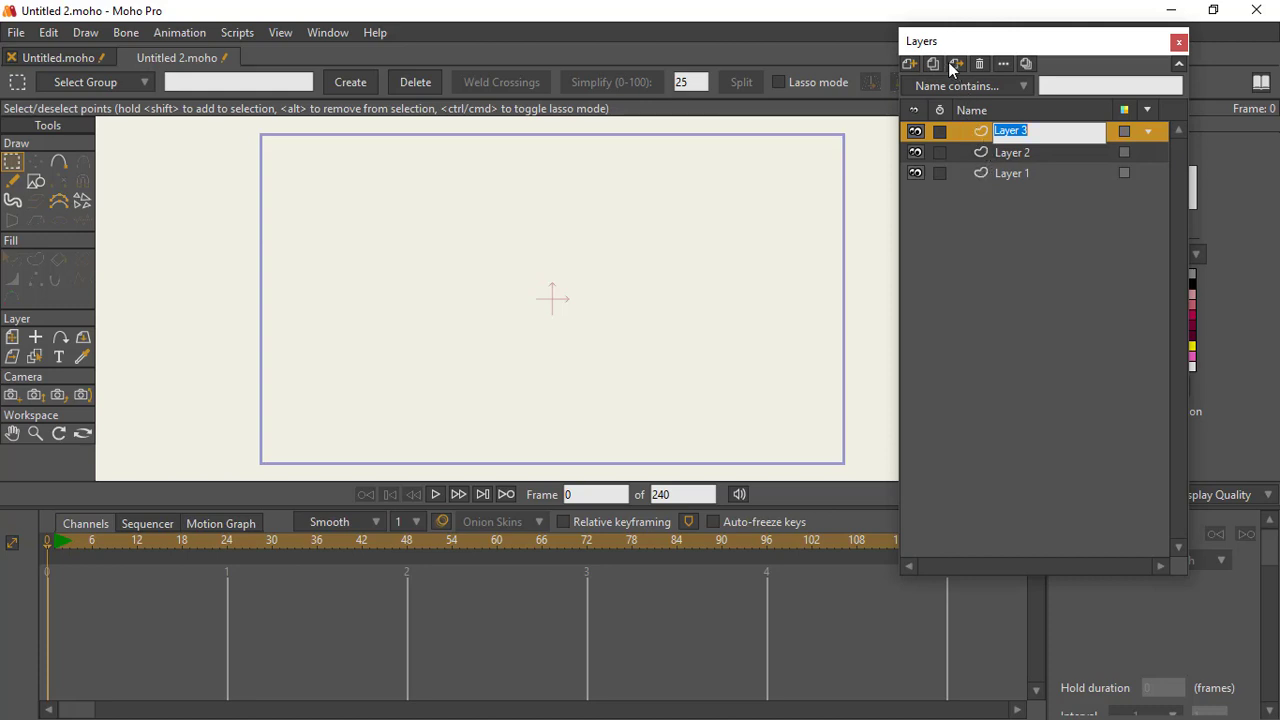
key(ctrl+z)
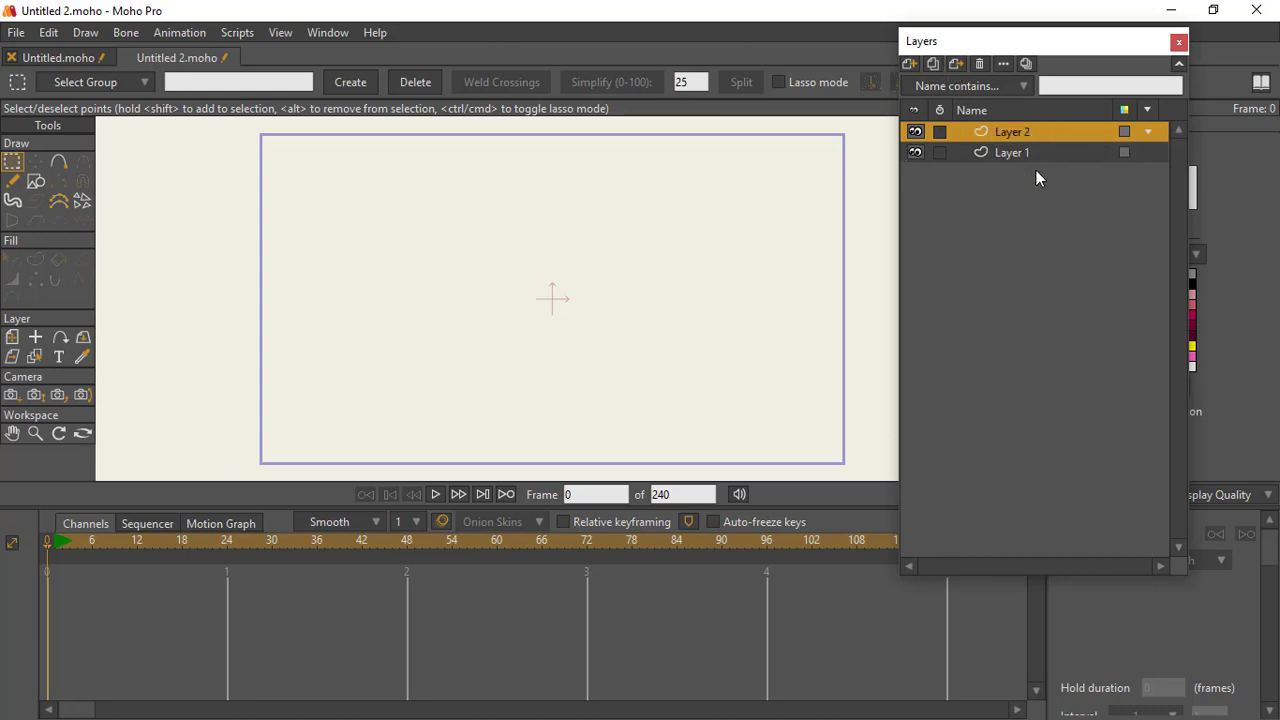
key(ctrl+z)
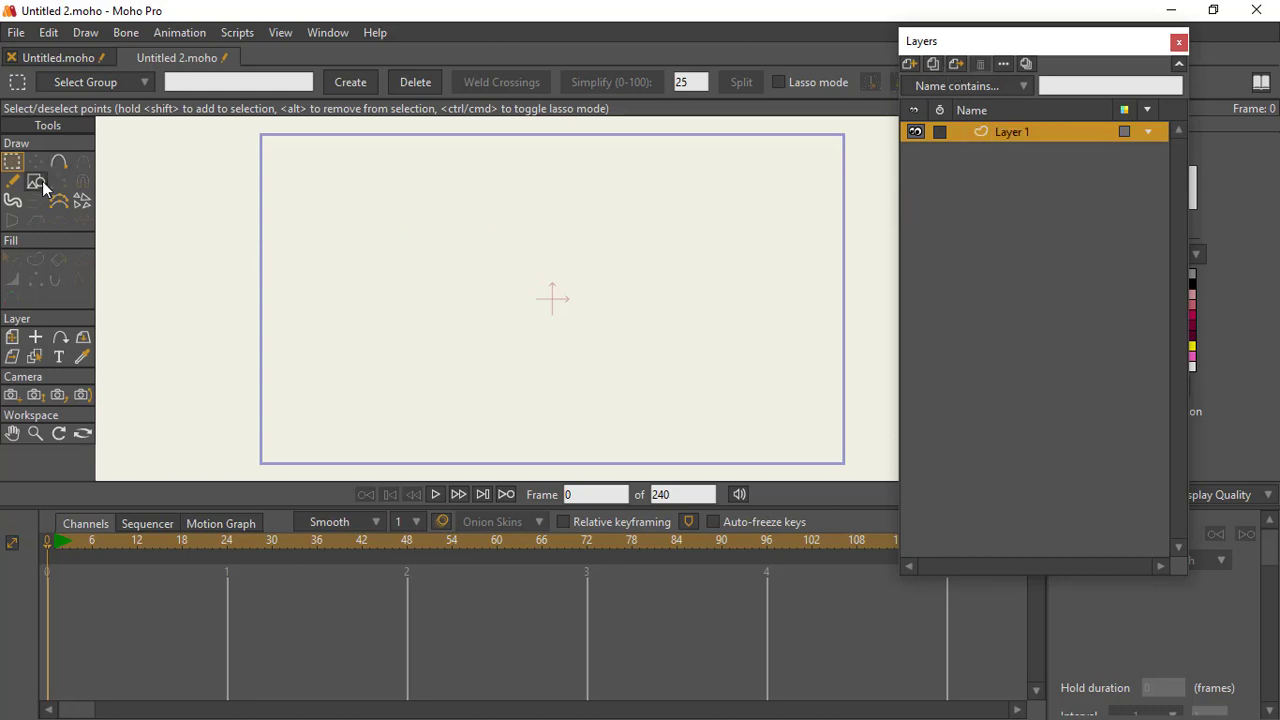
- Draw a tall narrow rectangle in the canvas frame on Layer 1 and give it a black fill
click(38, 181)
drag(415, 189, 446, 418)
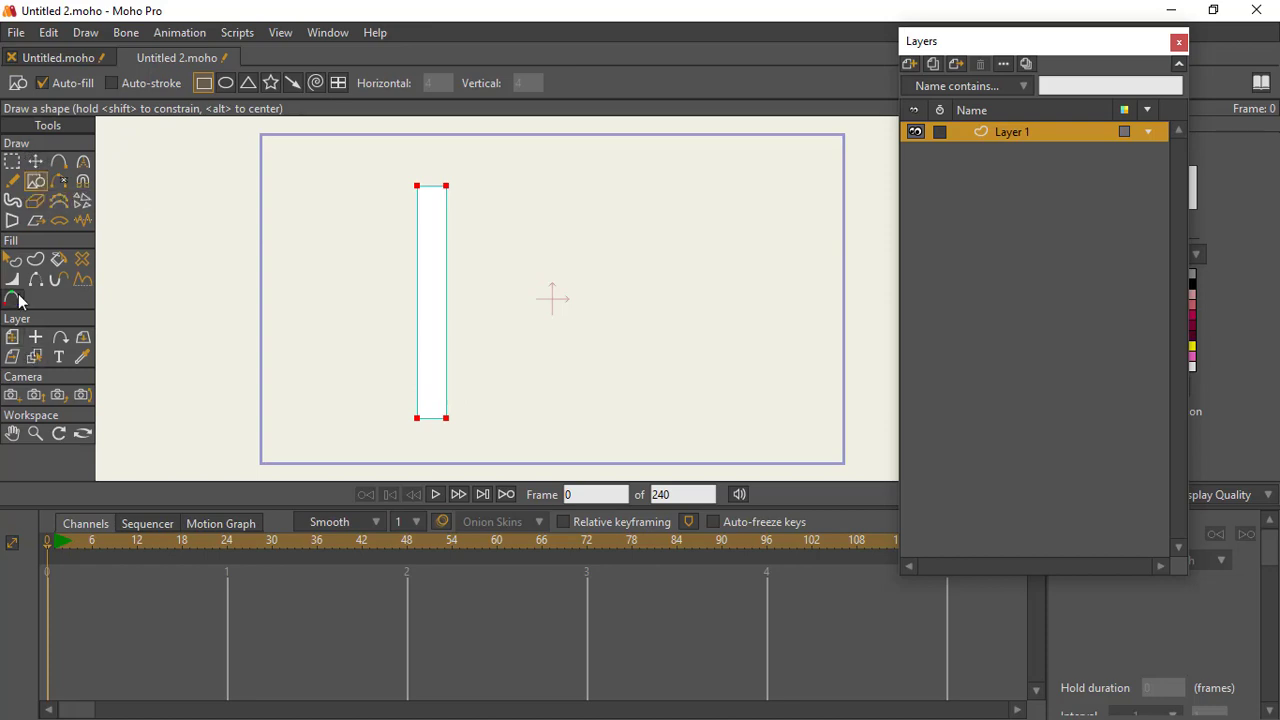
click(35, 259)
drag(1071, 45, 847, 94)
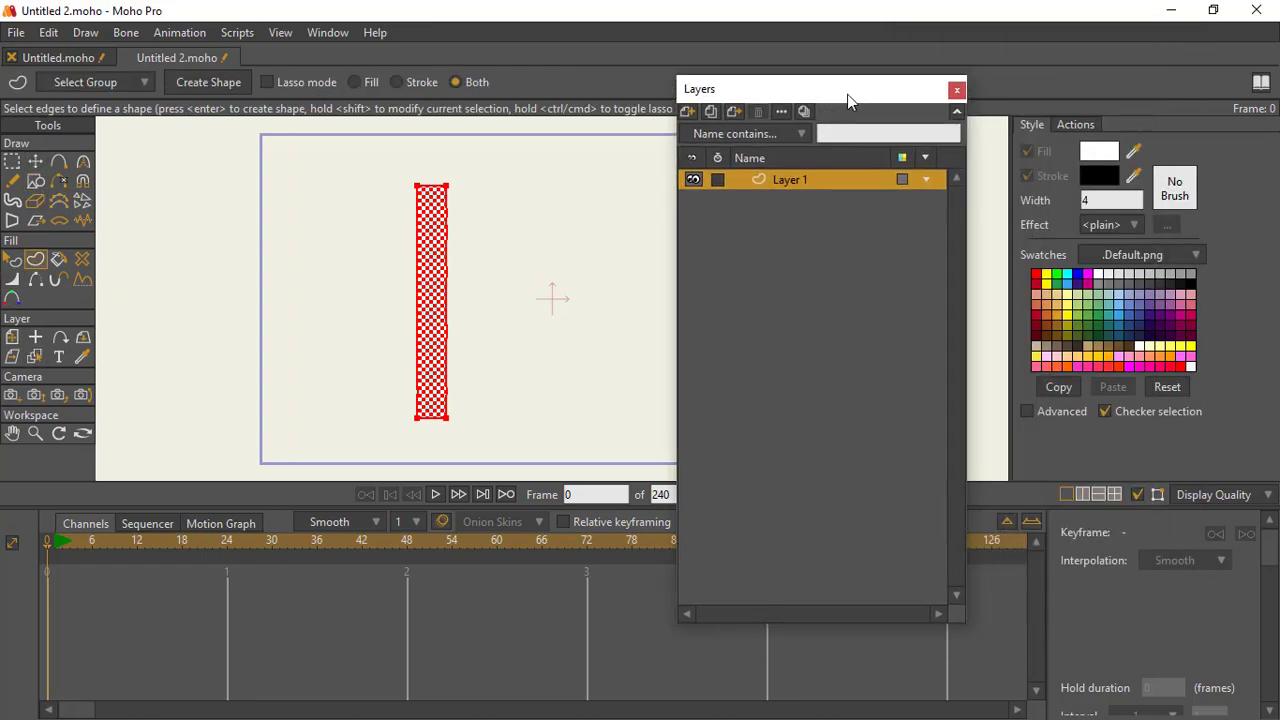
click(1191, 285)
key(Return)
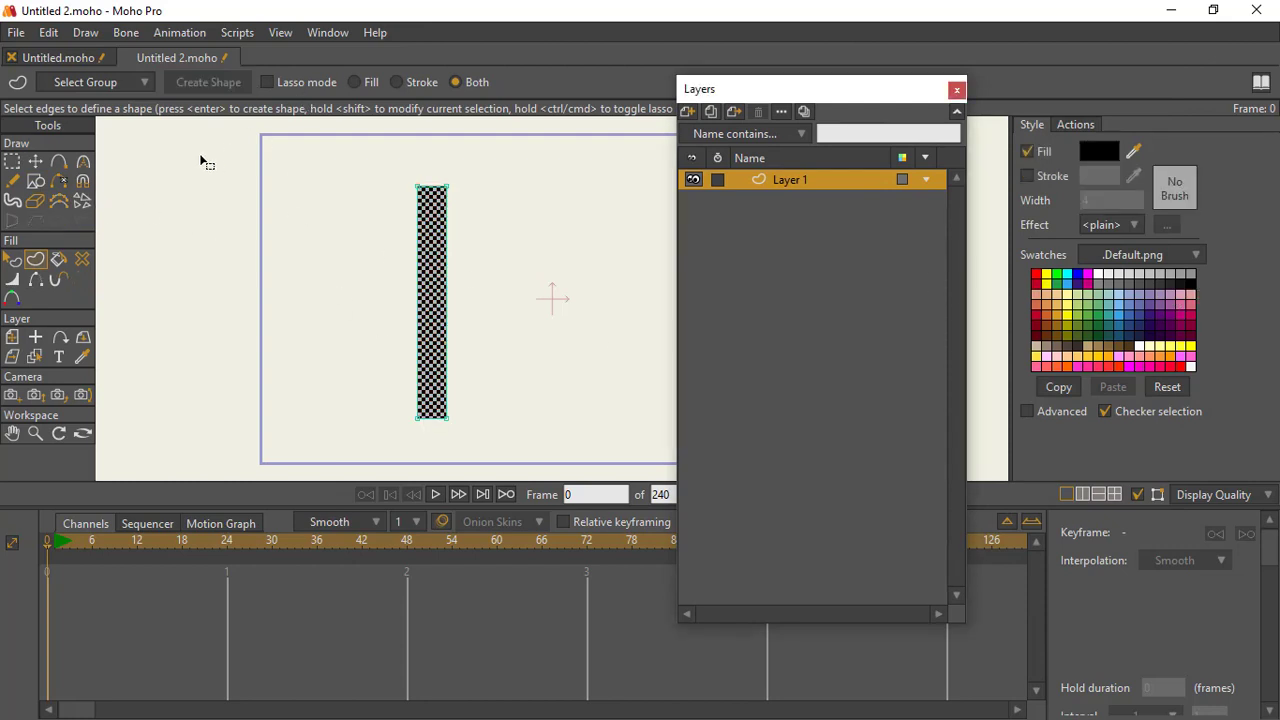
- Draw a short wide rectangle across the upper part of the black bar and fill it white
click(30, 182)
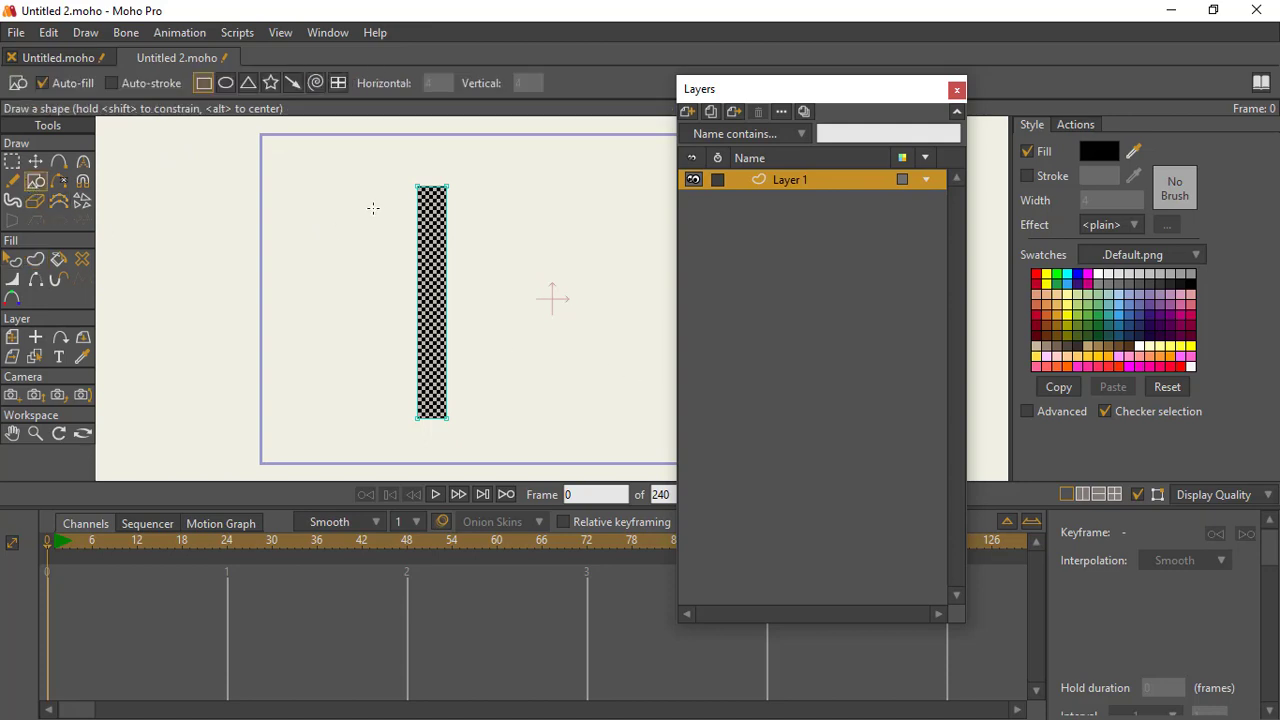
drag(401, 210, 462, 237)
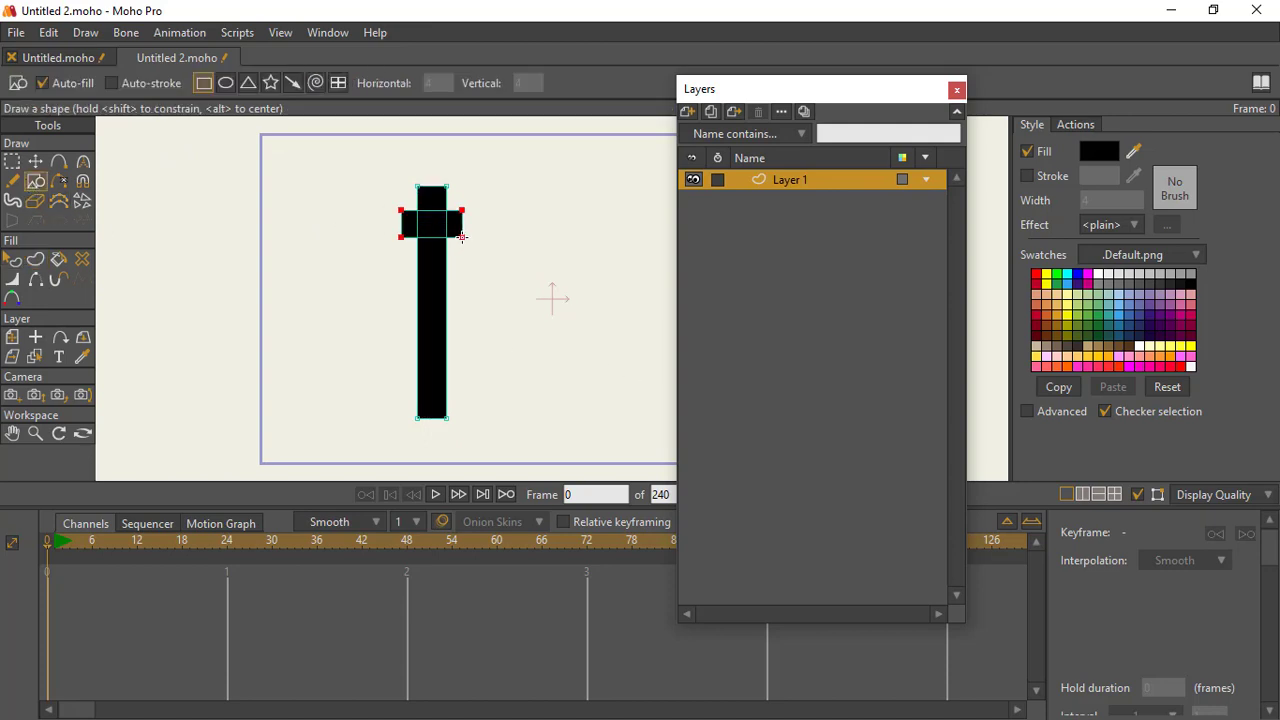
click(35, 259)
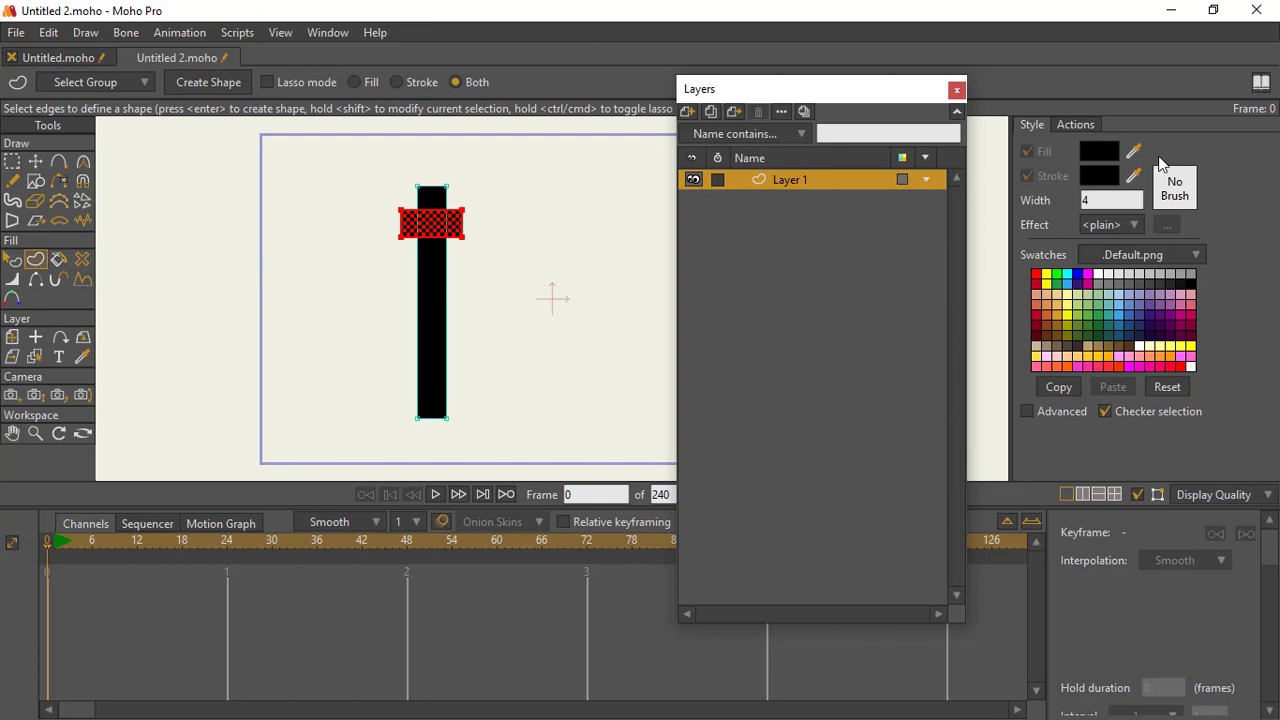
click(1102, 274)
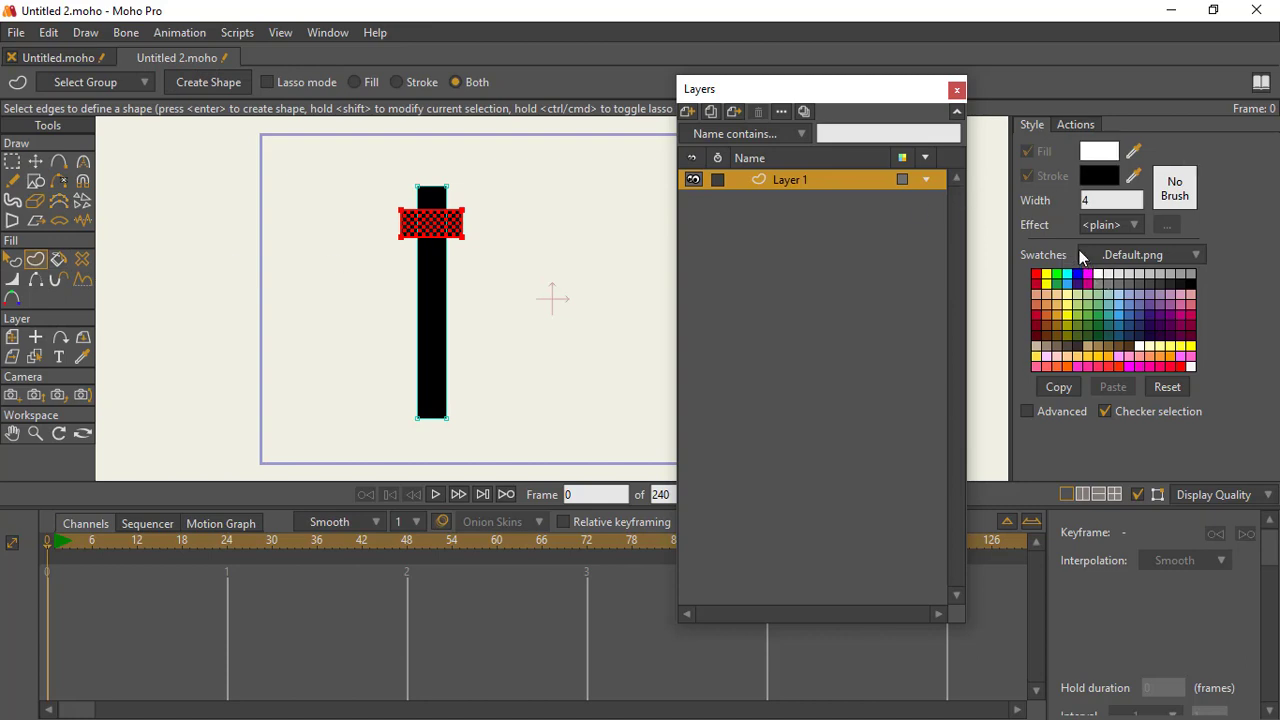
key(Return)
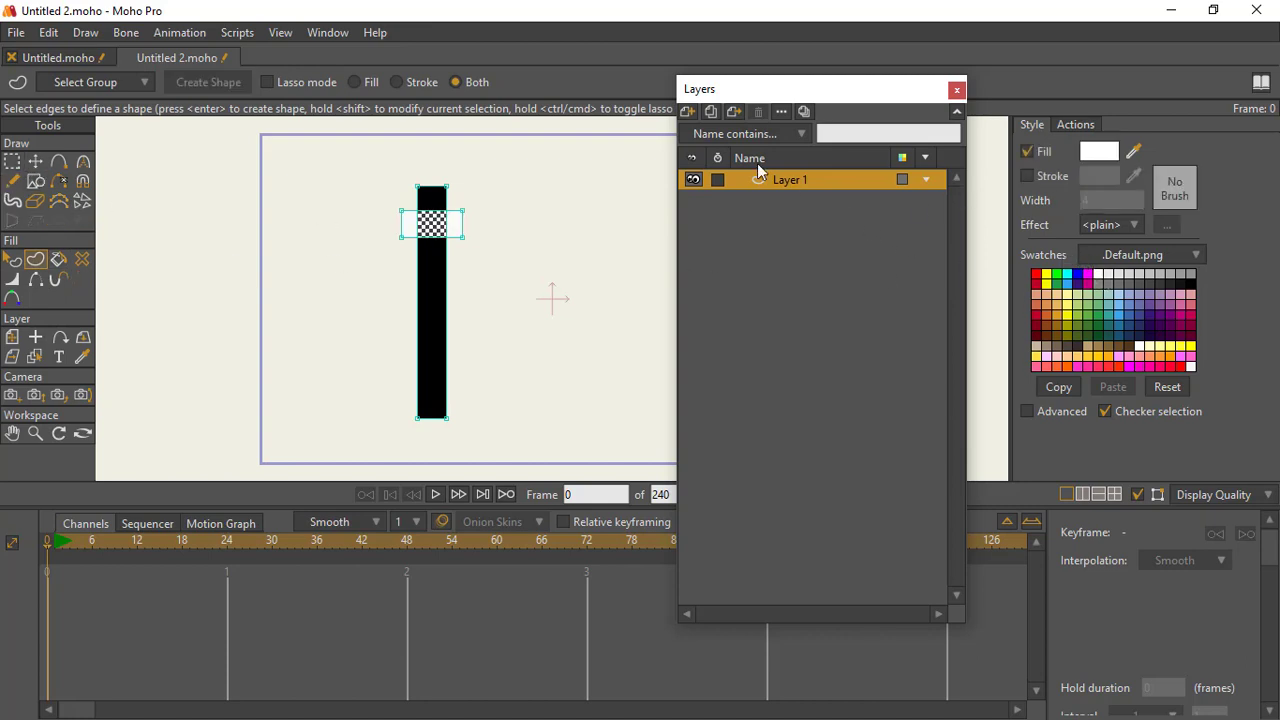
- Add a vector layer named "bk" and place it below Layer 1
drag(740, 98, 814, 85)
click(765, 99)
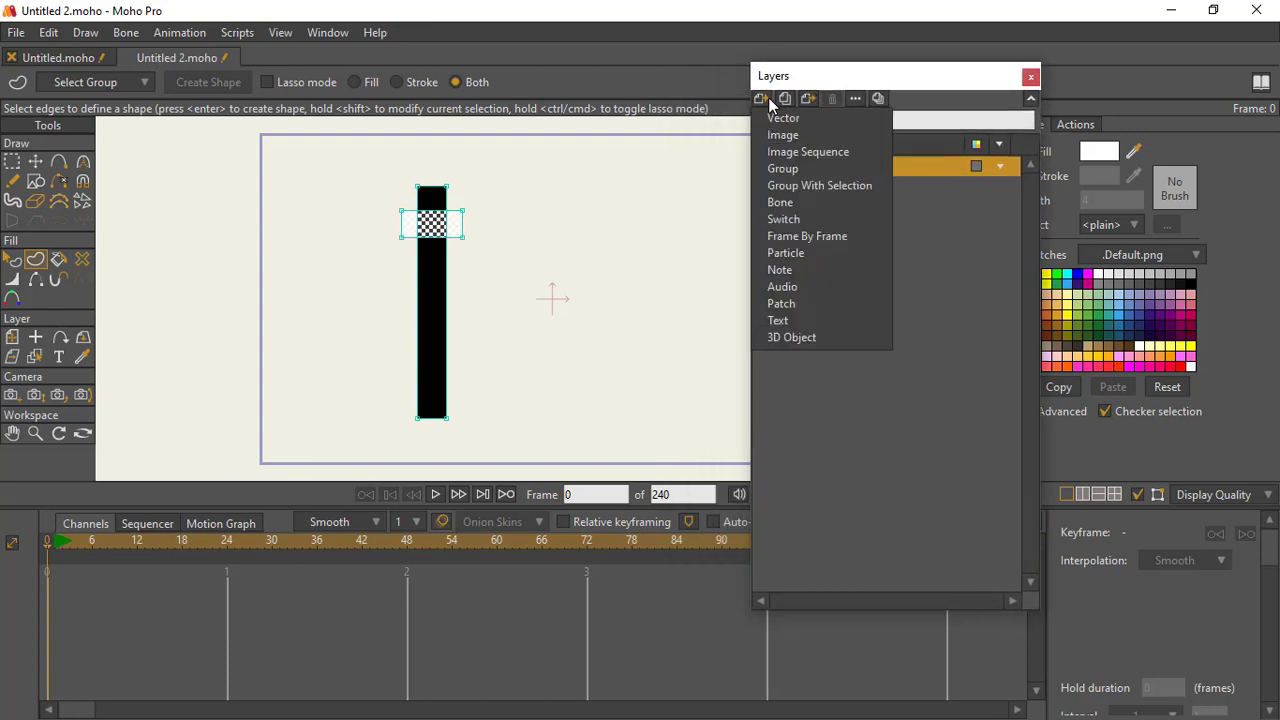
click(784, 118)
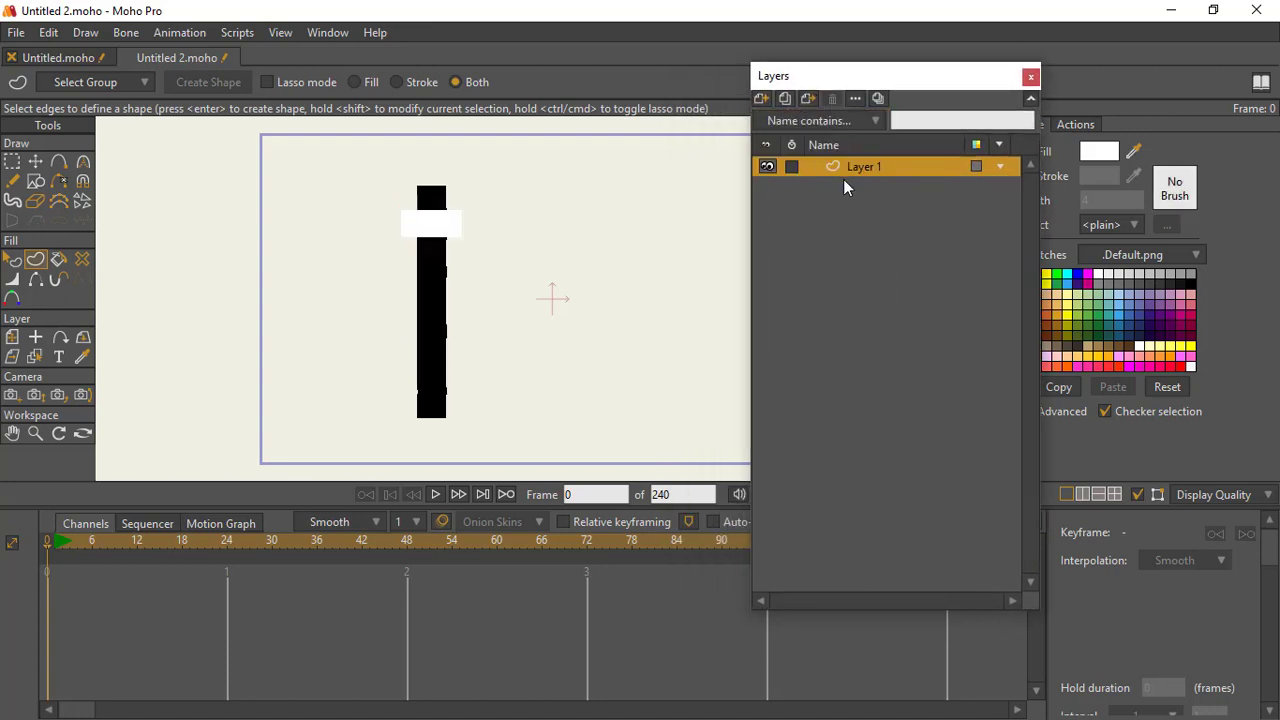
text(bk)
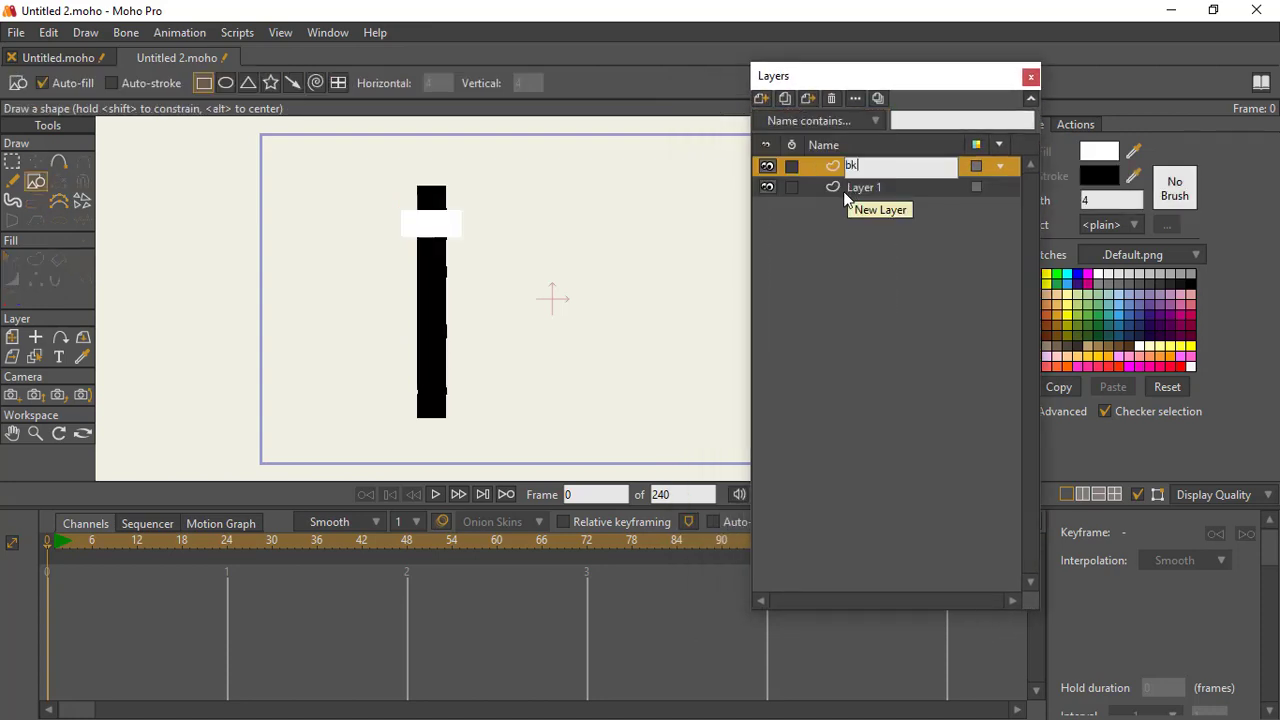
key(Return)
drag(840, 185, 848, 206)
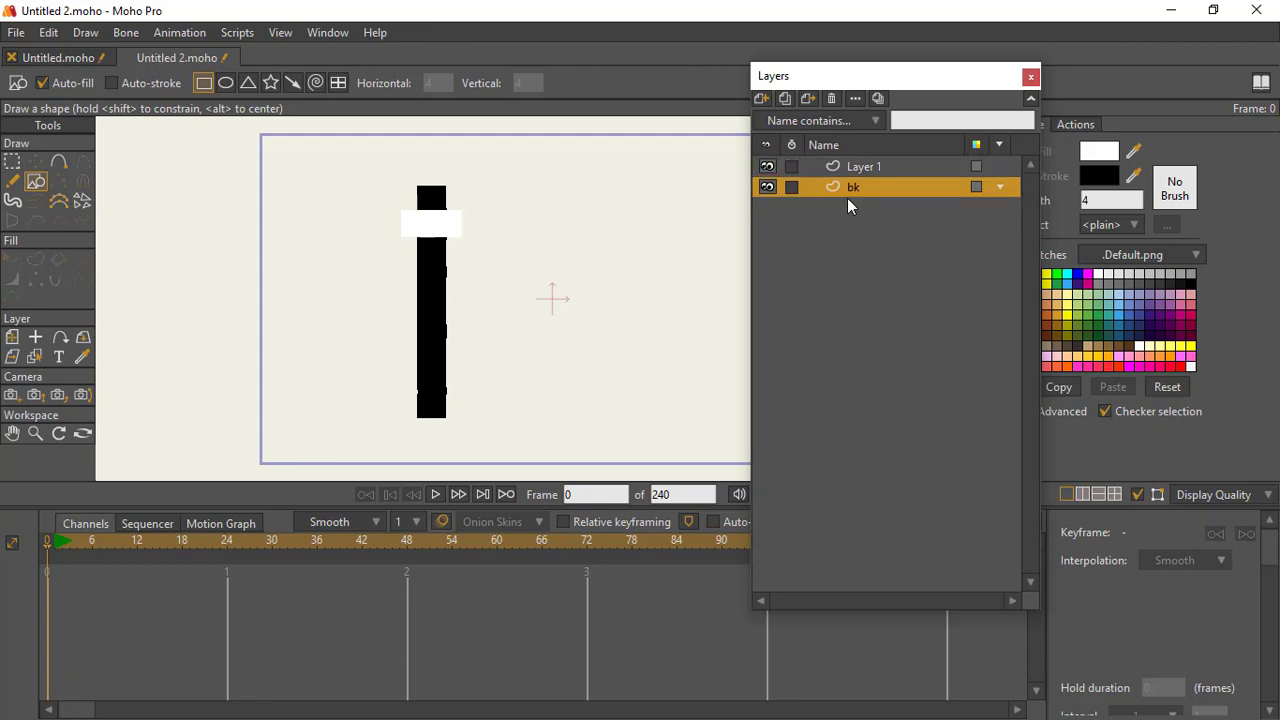
- Draw a background rectangle much larger than the canvas frame on the bk layer and fill it dark purple
scroll(545, 217, down, 5)
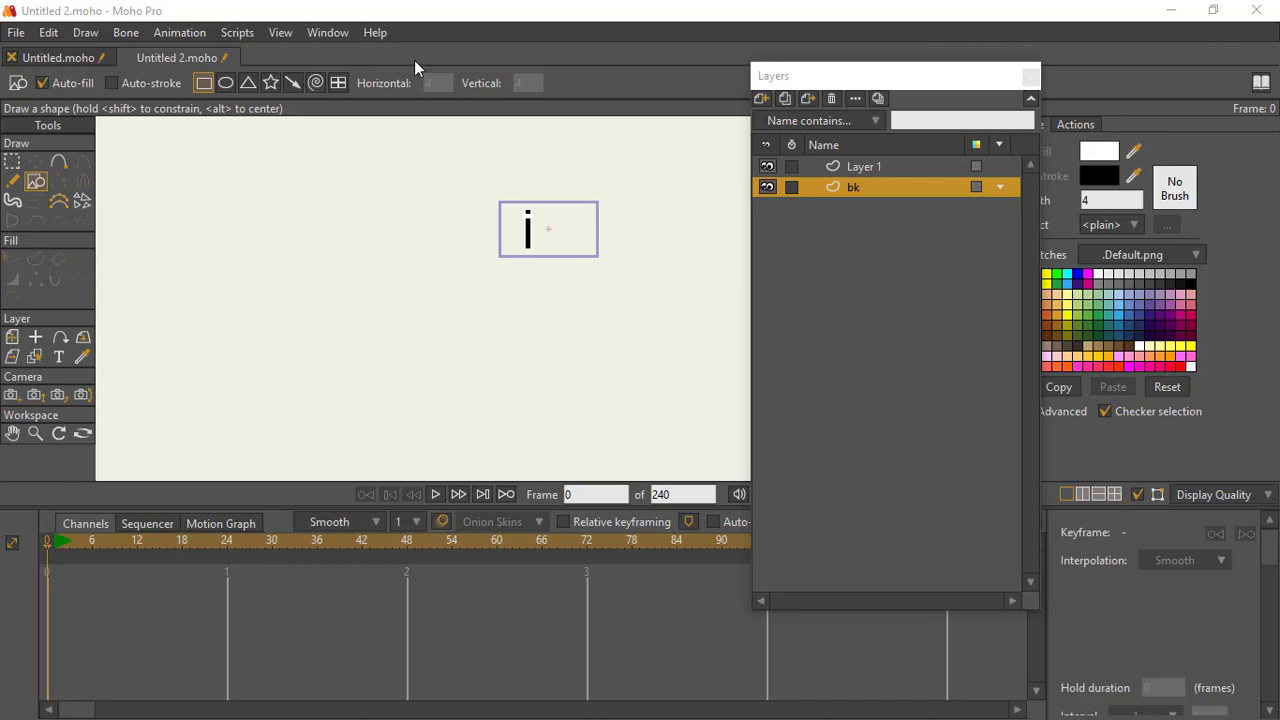
drag(268, 128, 830, 490)
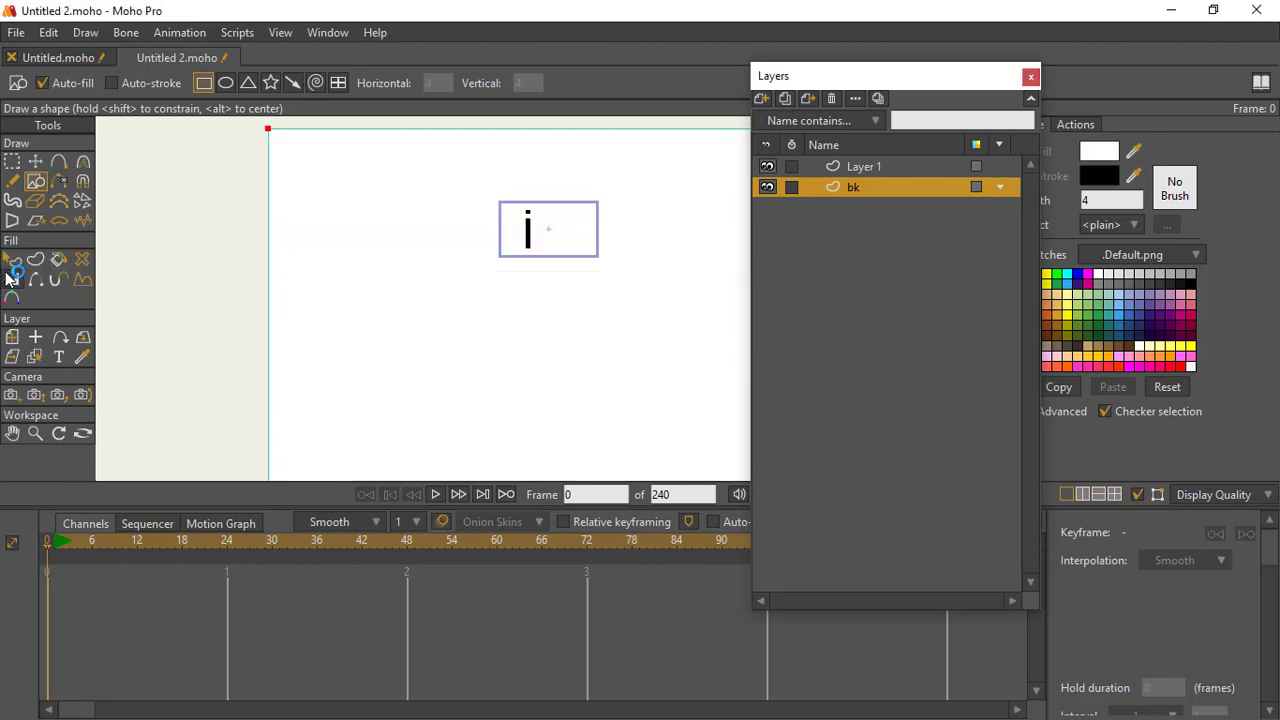
click(35, 258)
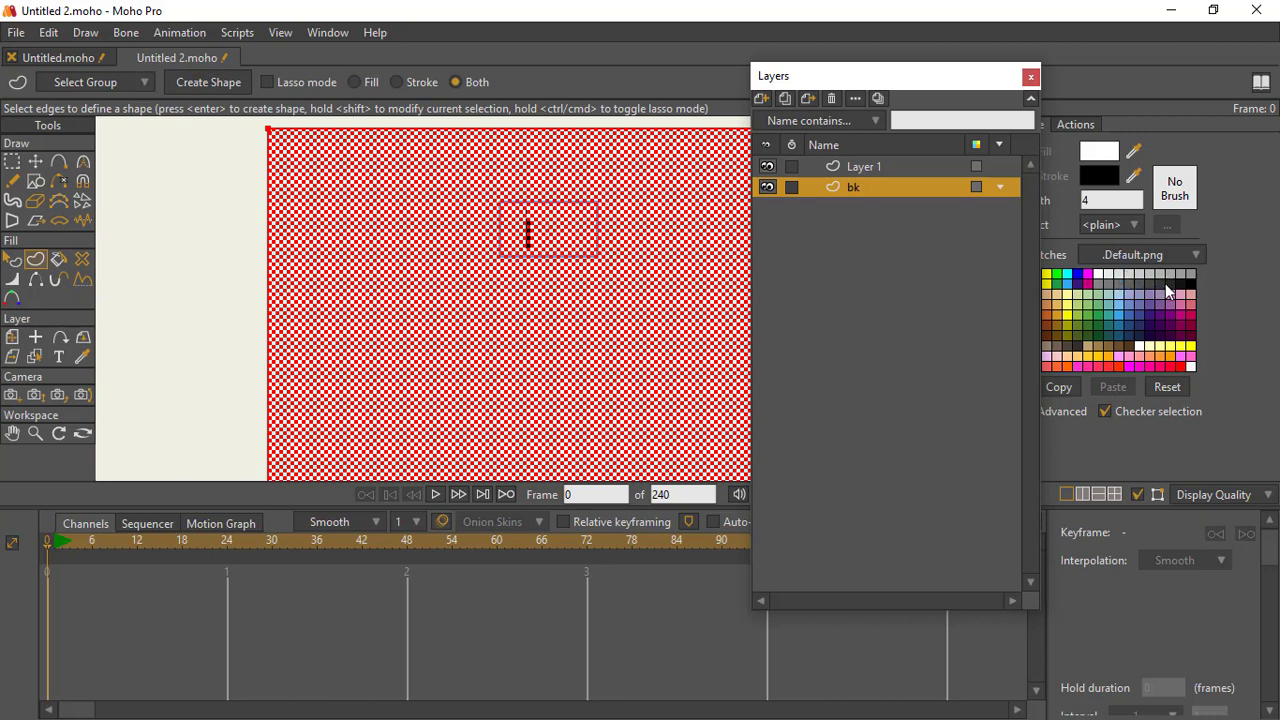
click(1056, 286)
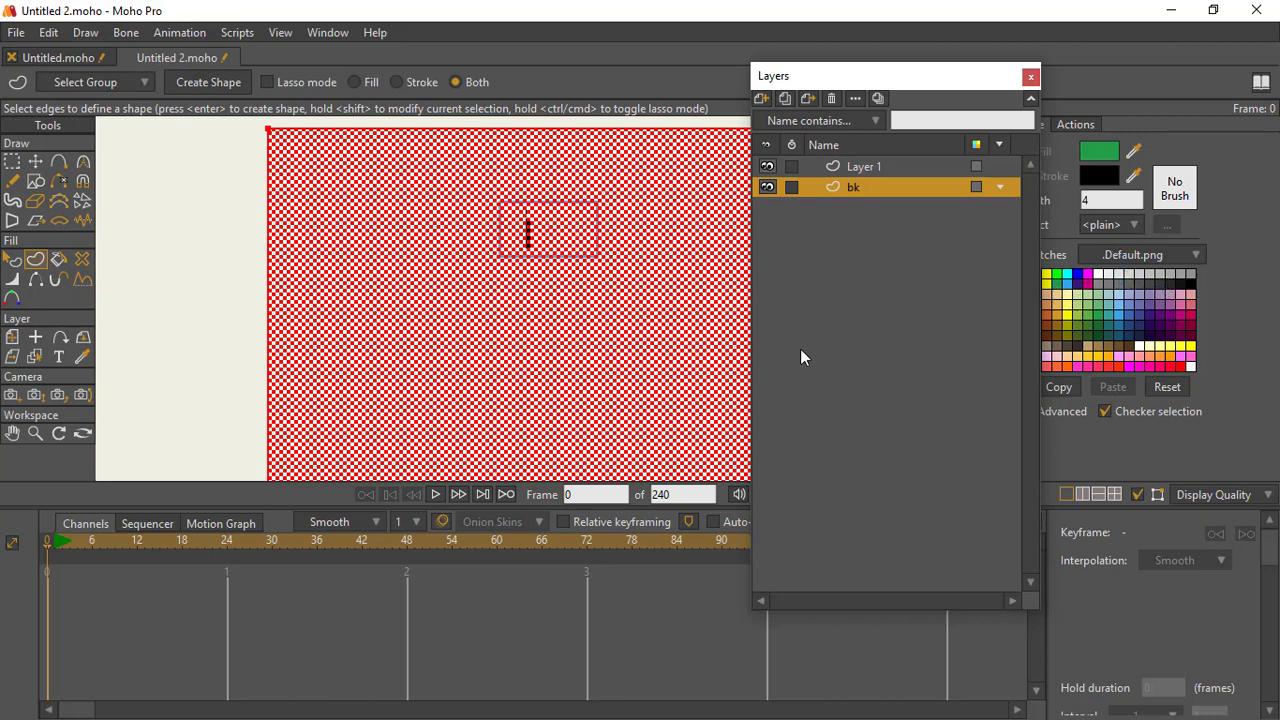
click(1151, 315)
key(Return)
click(177, 200)
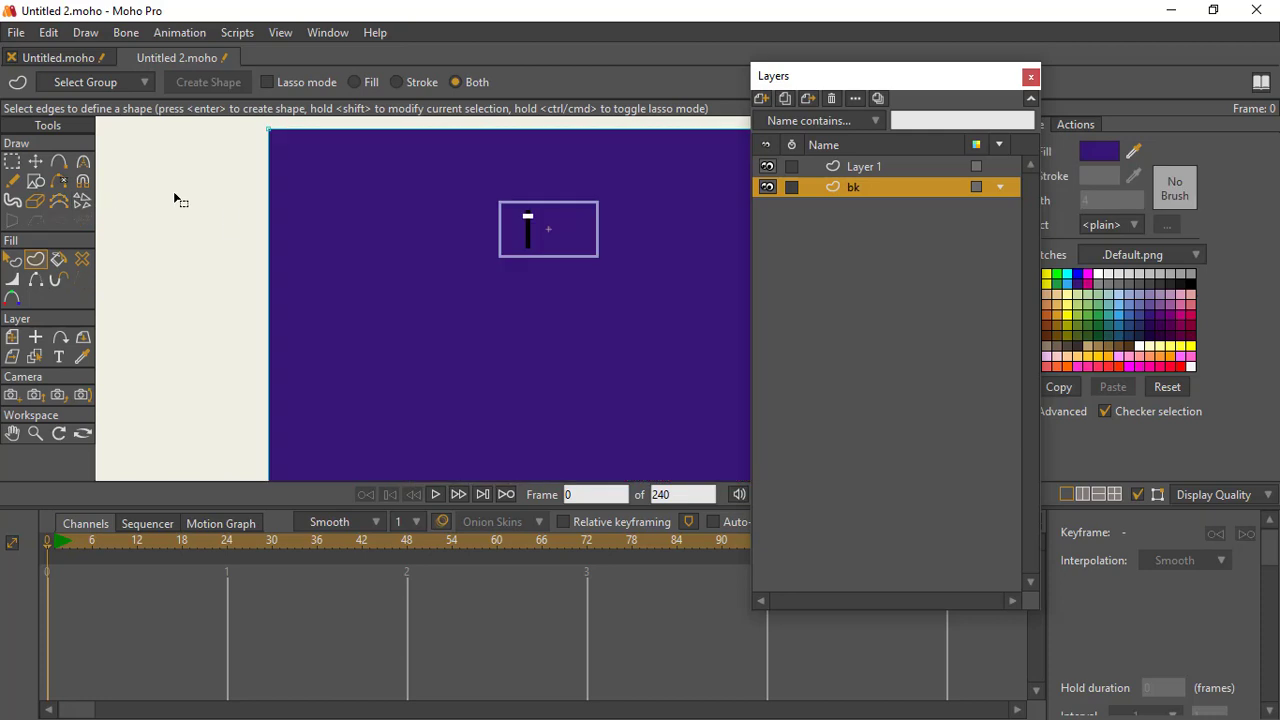
- Select all points of the purple background rectangle and move it so it extends around the canvas frame
scroll(637, 318, up, 4)
drag(594, 257, 590, 378)
scroll(531, 364, up, 1)
drag(501, 338, 507, 405)
scroll(512, 364, down, 6)
scroll(510, 368, down, 2)
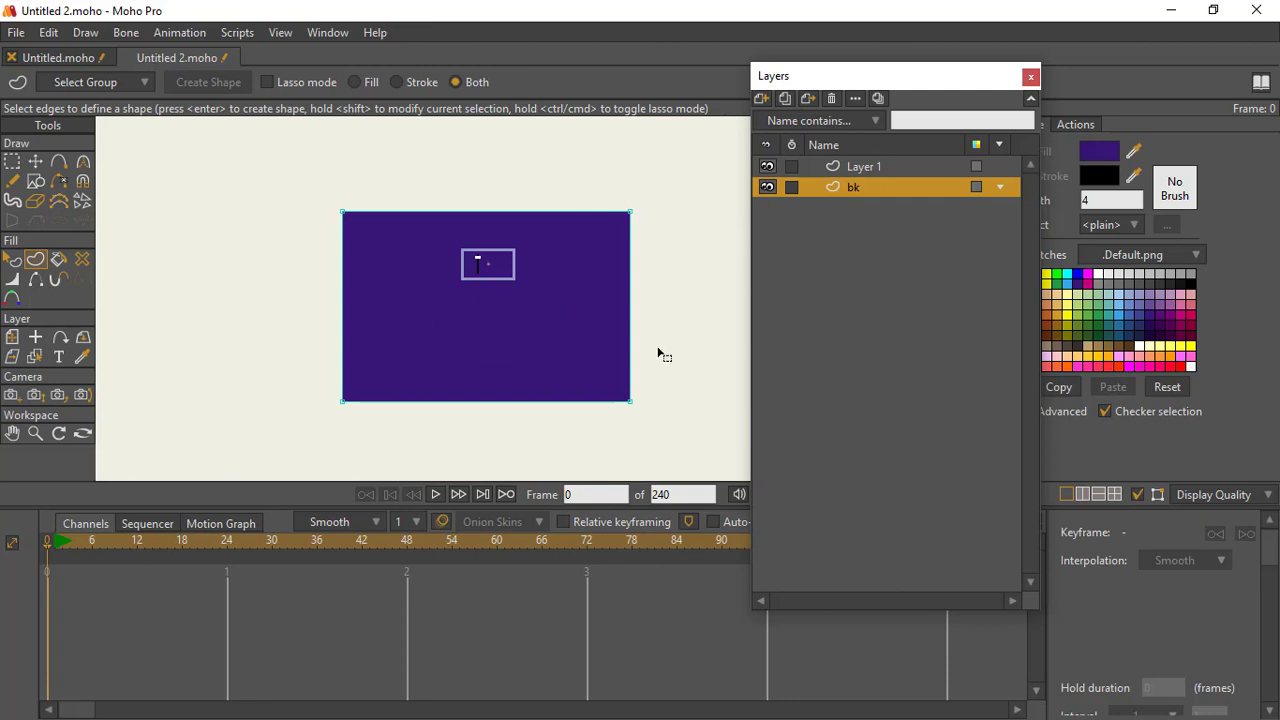
key(t)
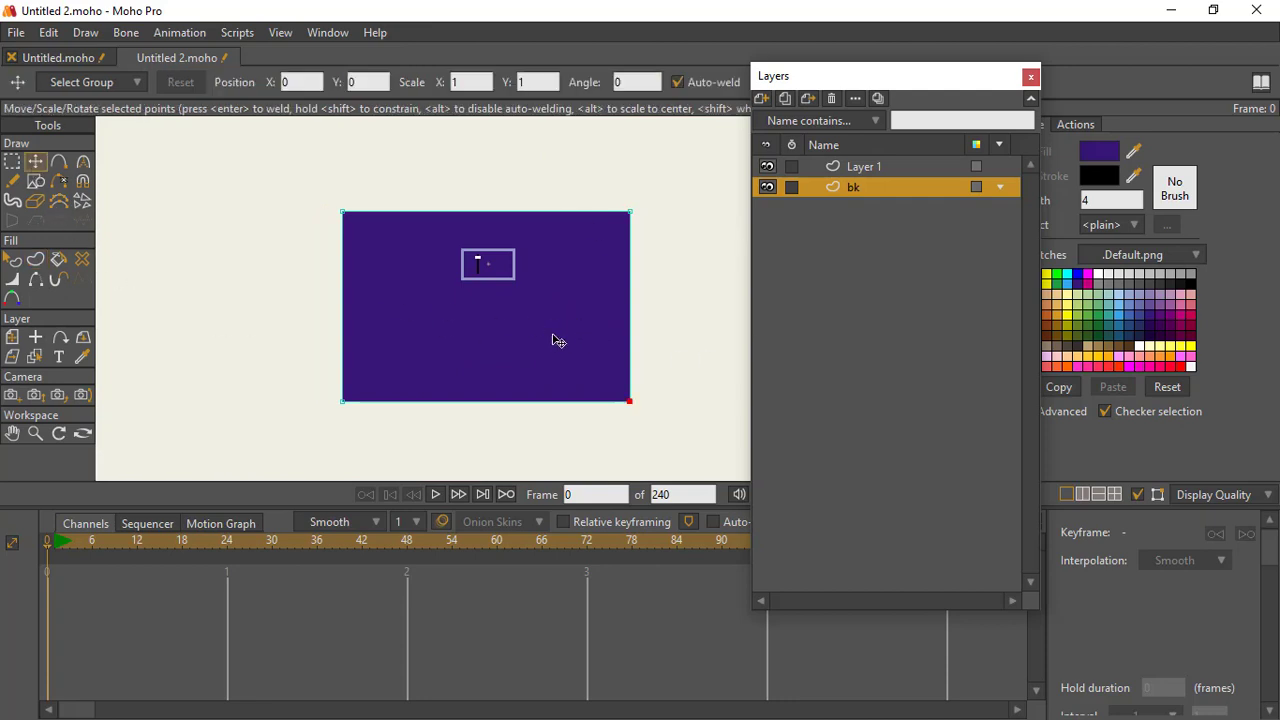
key(ctrl+a)
mouse_move(555, 340)
mouse_down()
mouse_move(551, 299)
mouse_move(562, 318)
mouse_up()
scroll(562, 318, up, 4)
drag(473, 300, 549, 354)
scroll(549, 354, up, 1)
scroll(549, 354, up, 1)
mouse_move(534, 309)
mouse_down()
mouse_move(571, 360)
mouse_move(526, 302)
mouse_up()
scroll(571, 360, down, 3)
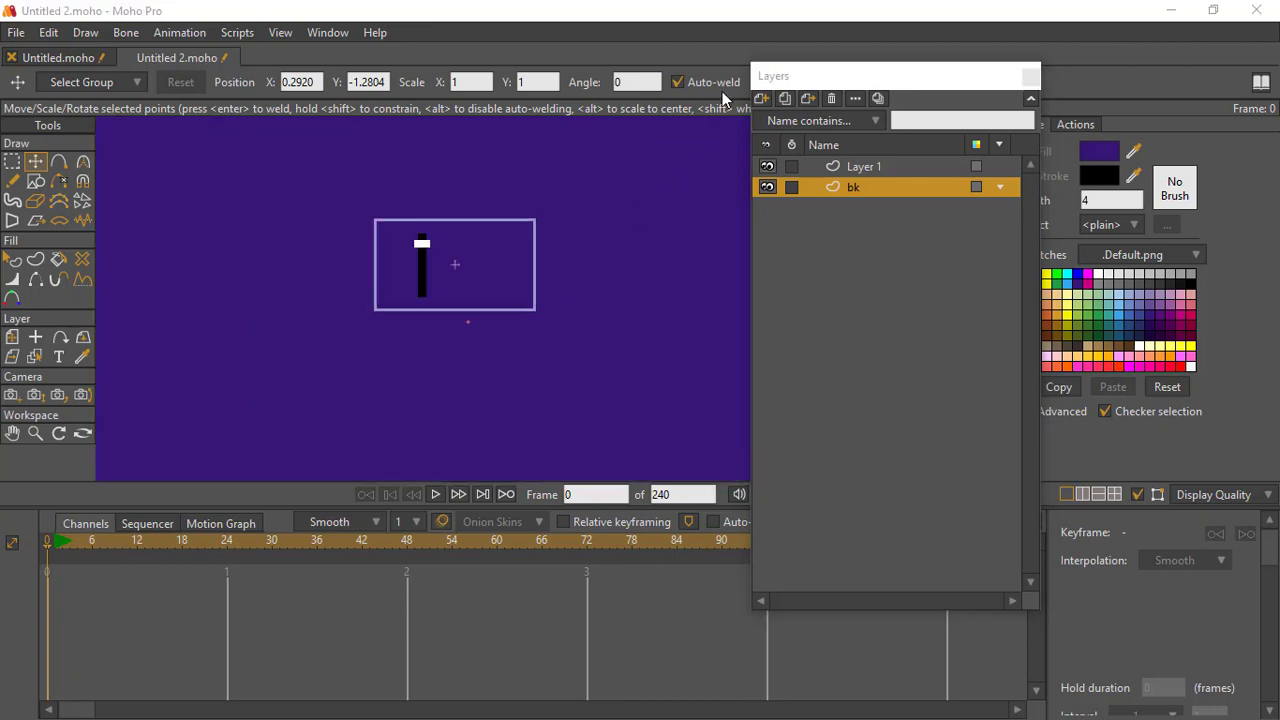
- Duplicate Layer 1 four times, keeping the default names Layer 2 through Layer 5
click(870, 168)
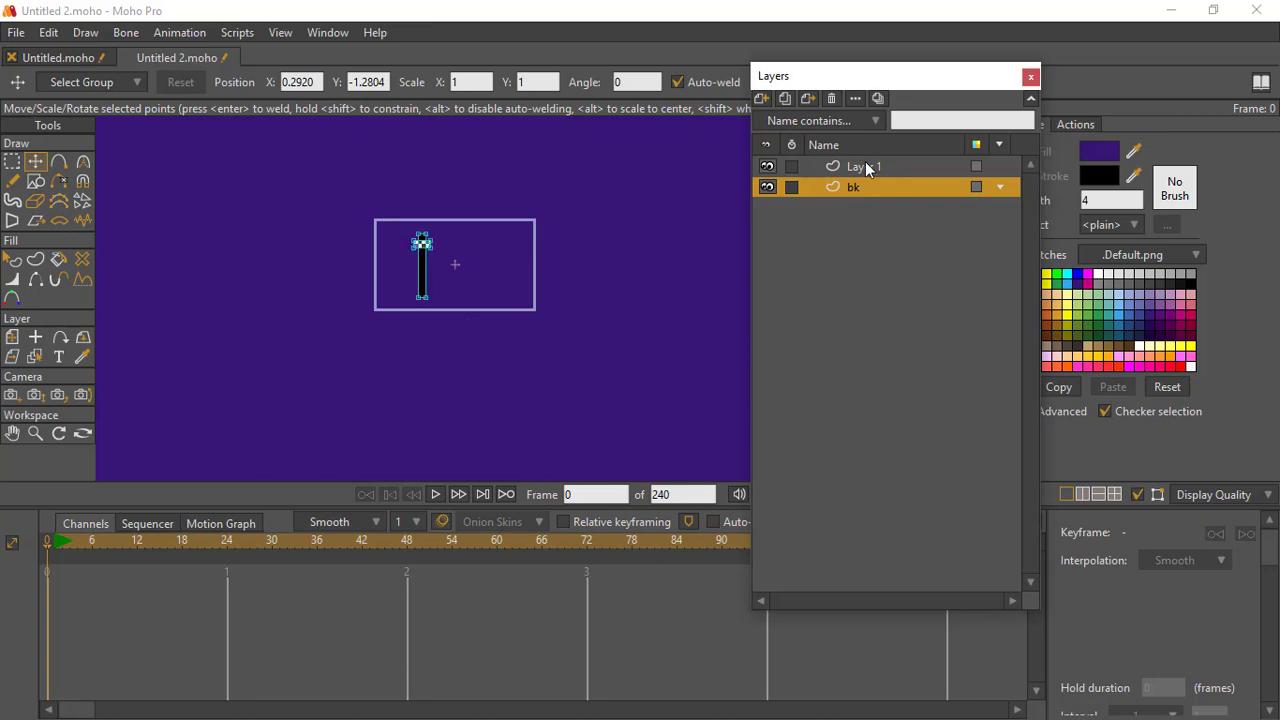
drag(887, 90, 1034, 55)
click(929, 82)
click(929, 82)
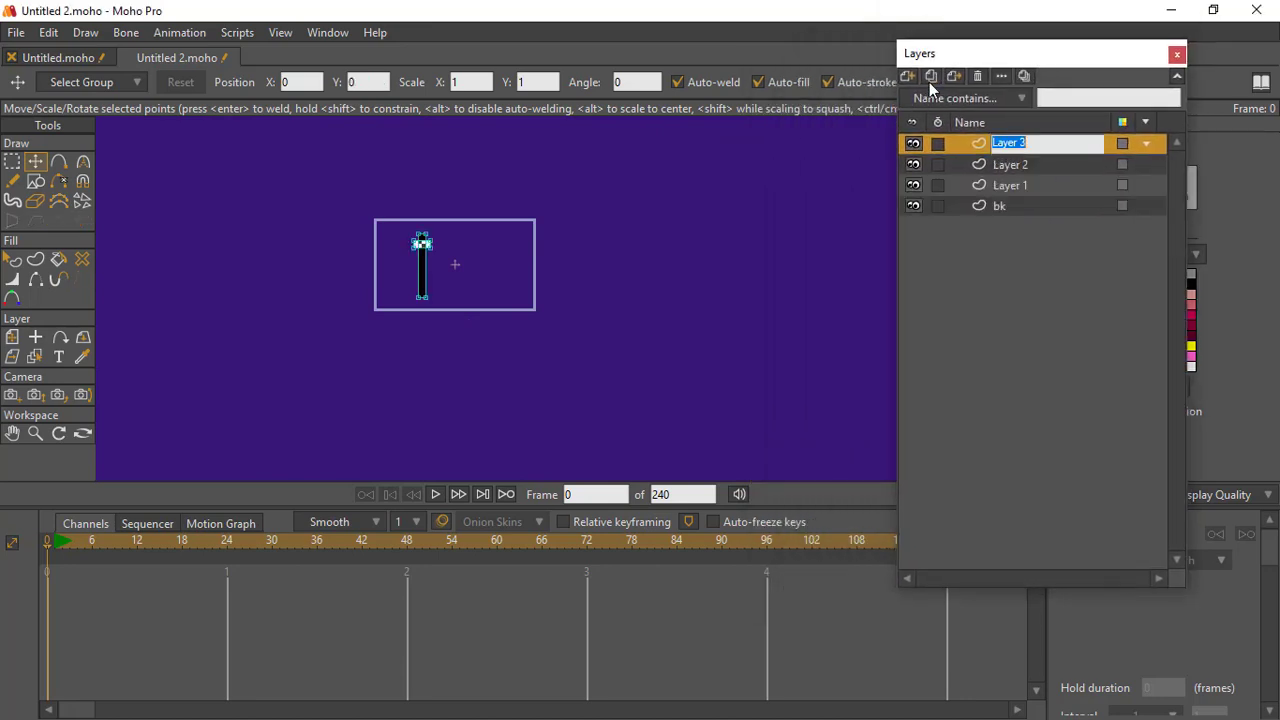
click(929, 82)
click(929, 82)
click(983, 143)
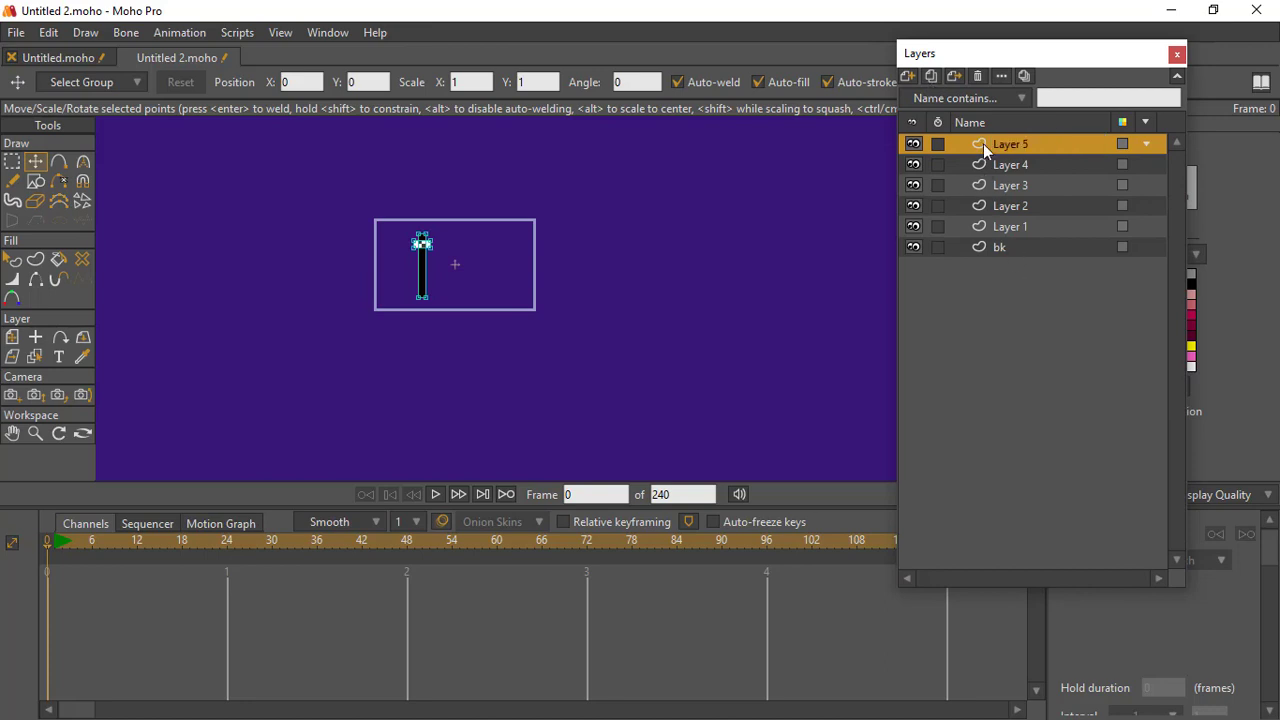
- Set the rotation origin of Layer 1 at about the middle of the black bar
click(1034, 229)
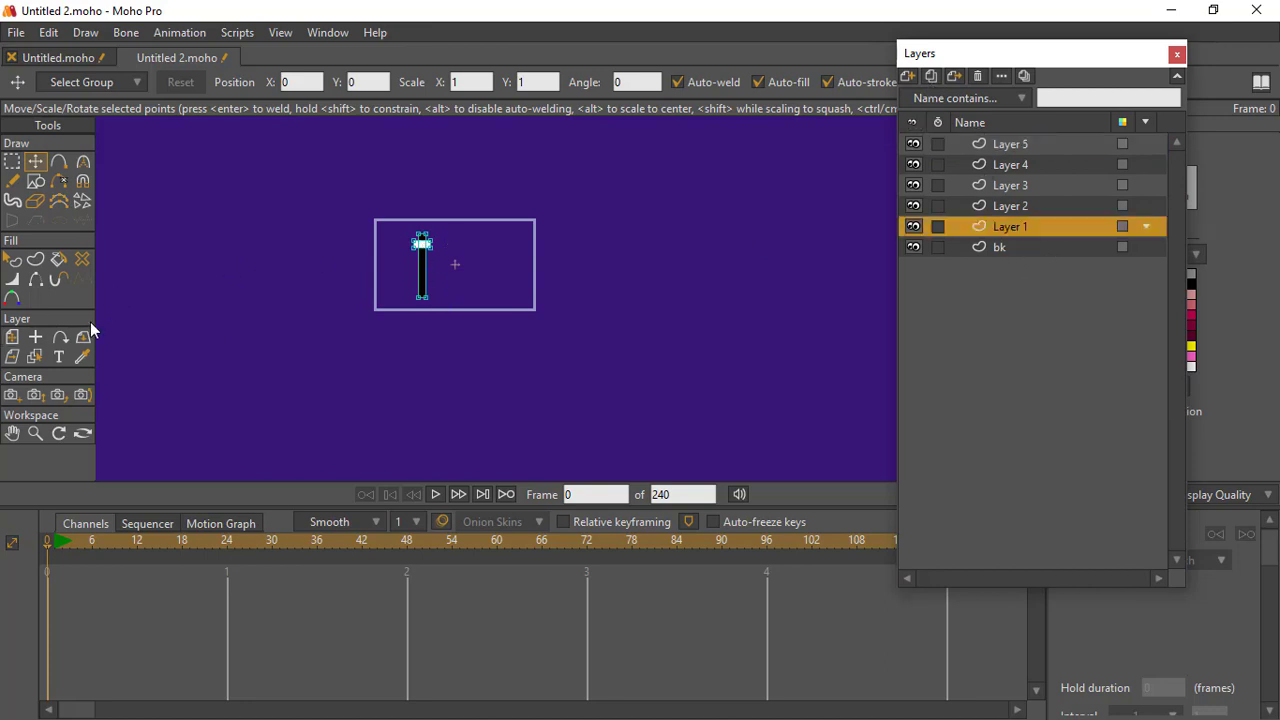
click(13, 337)
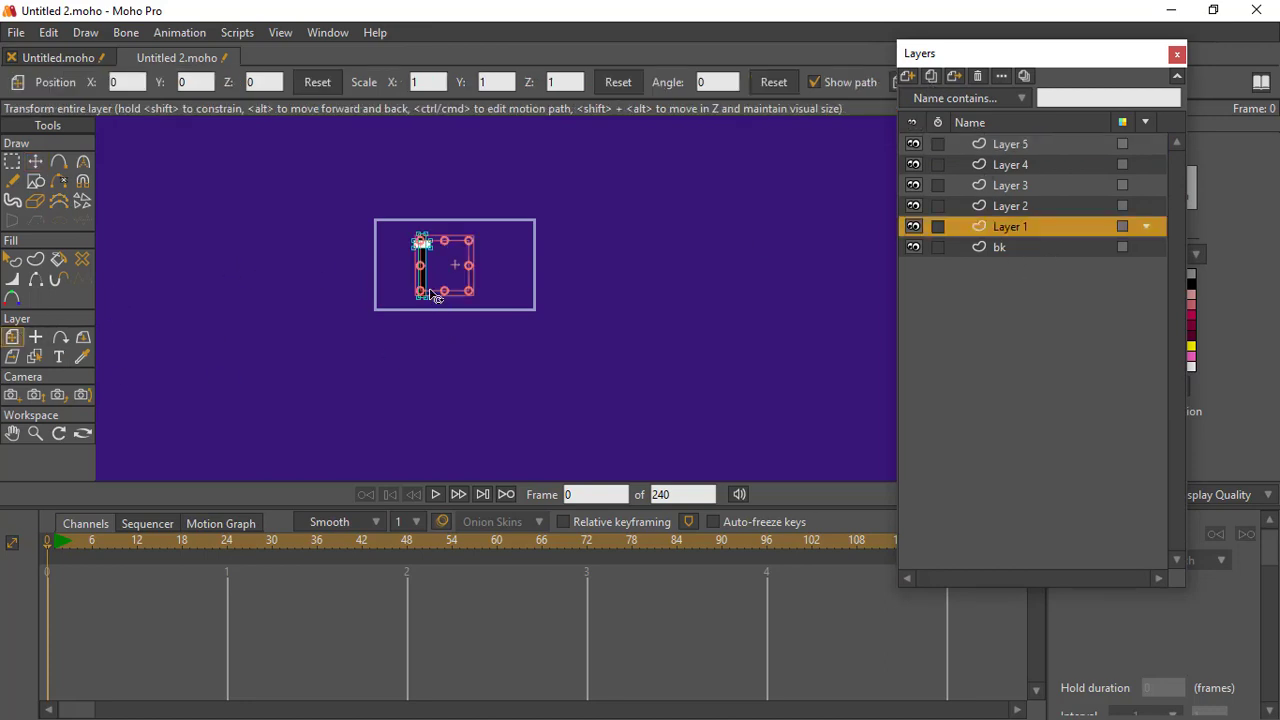
click(35, 337)
scroll(425, 307, up, 5)
click(411, 215)
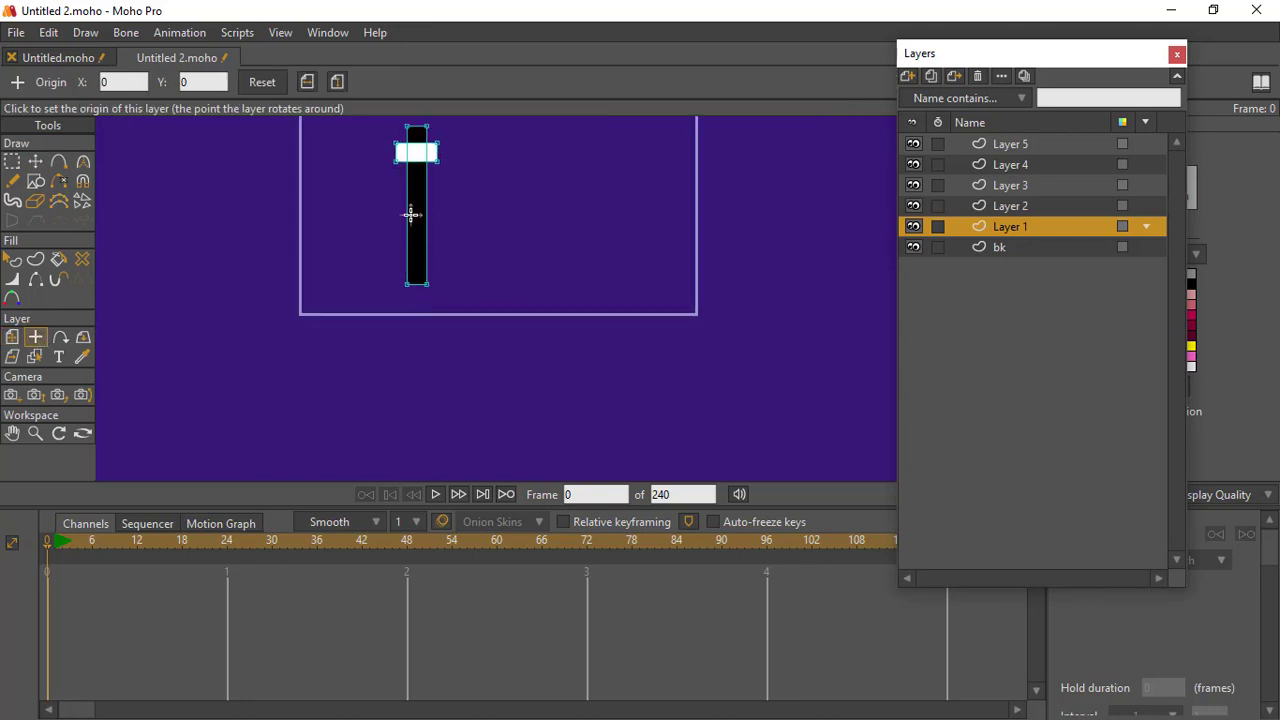
- Set the rotation origins of Layers 2, 3, 4 and 5 at about the middle of the black bar
click(1064, 206)
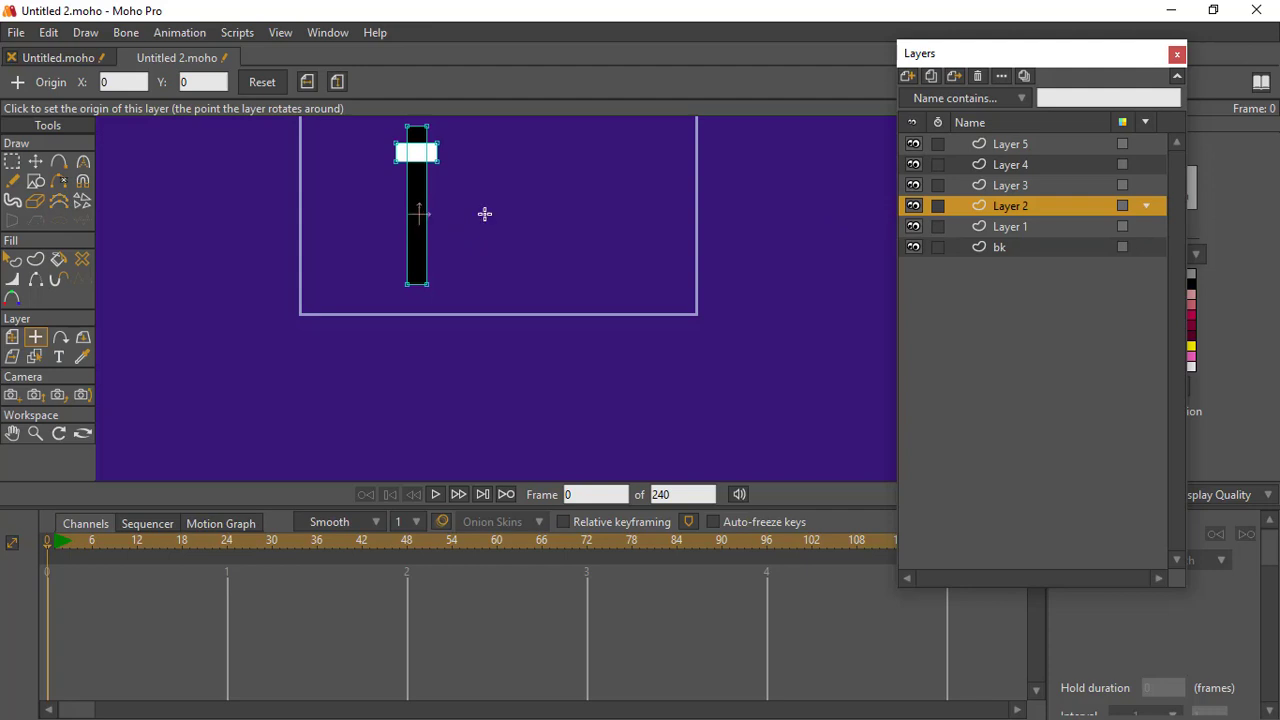
click(1070, 187)
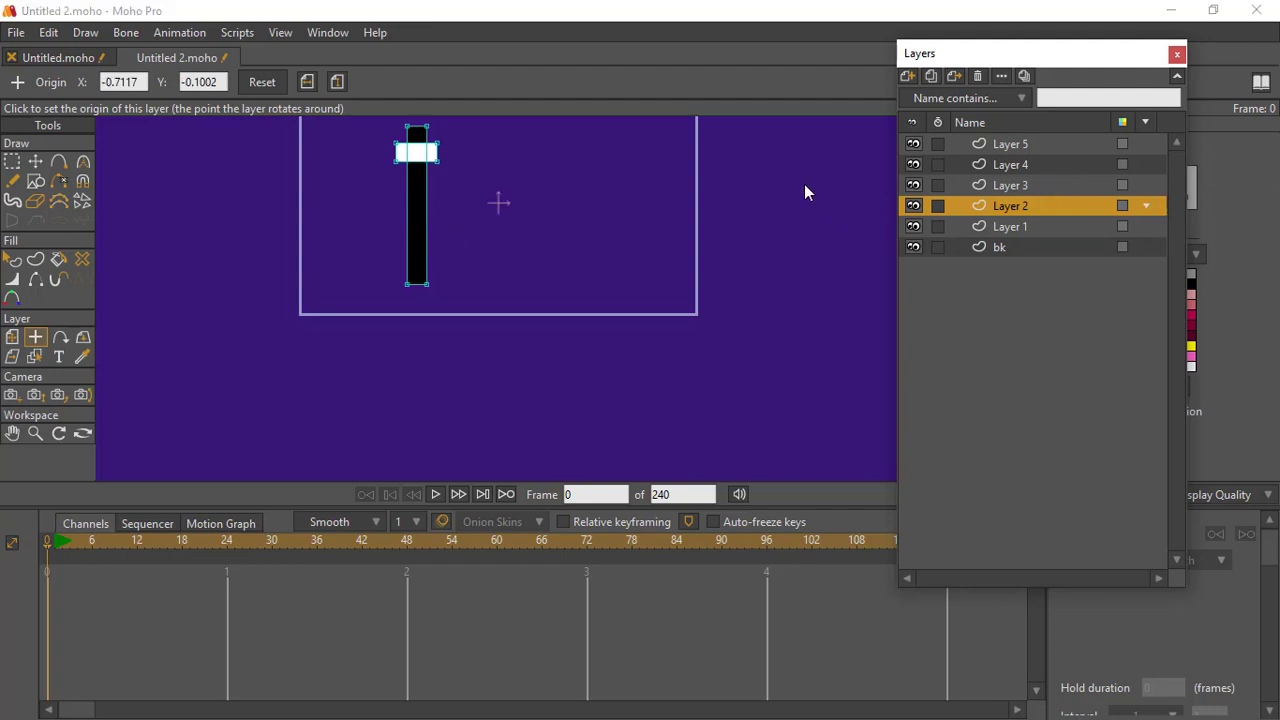
click(414, 200)
click(995, 169)
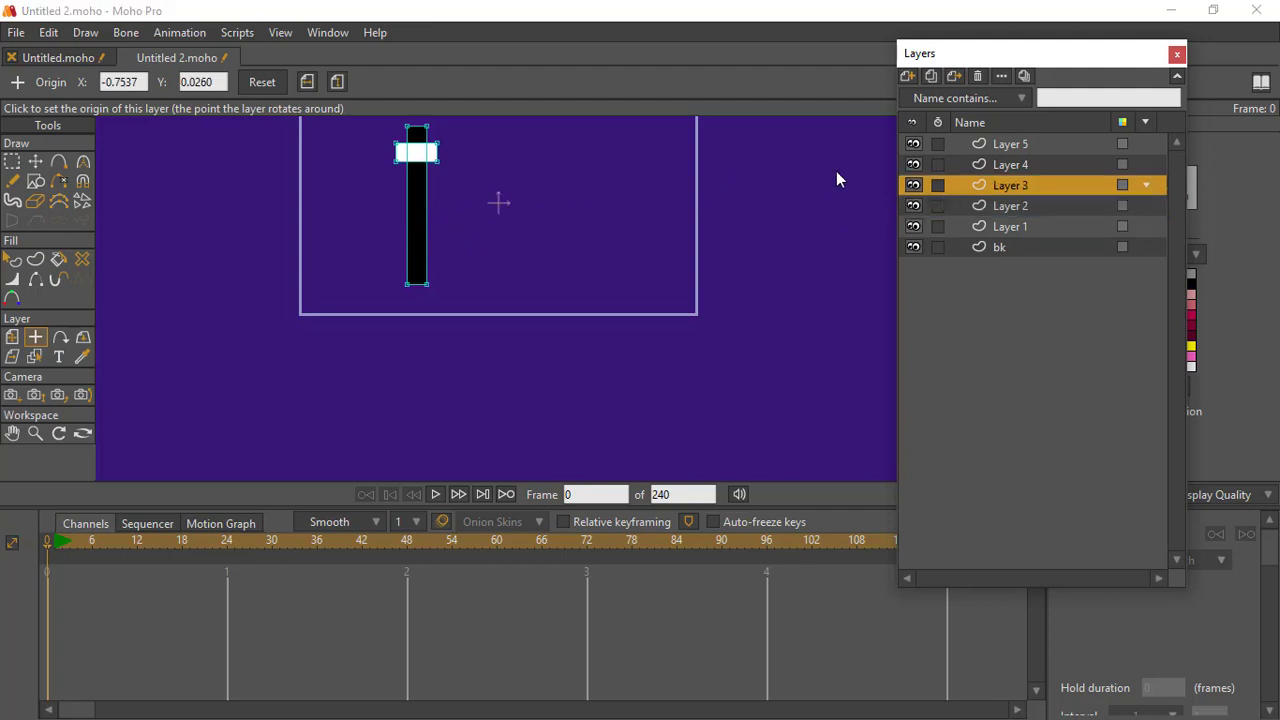
click(417, 210)
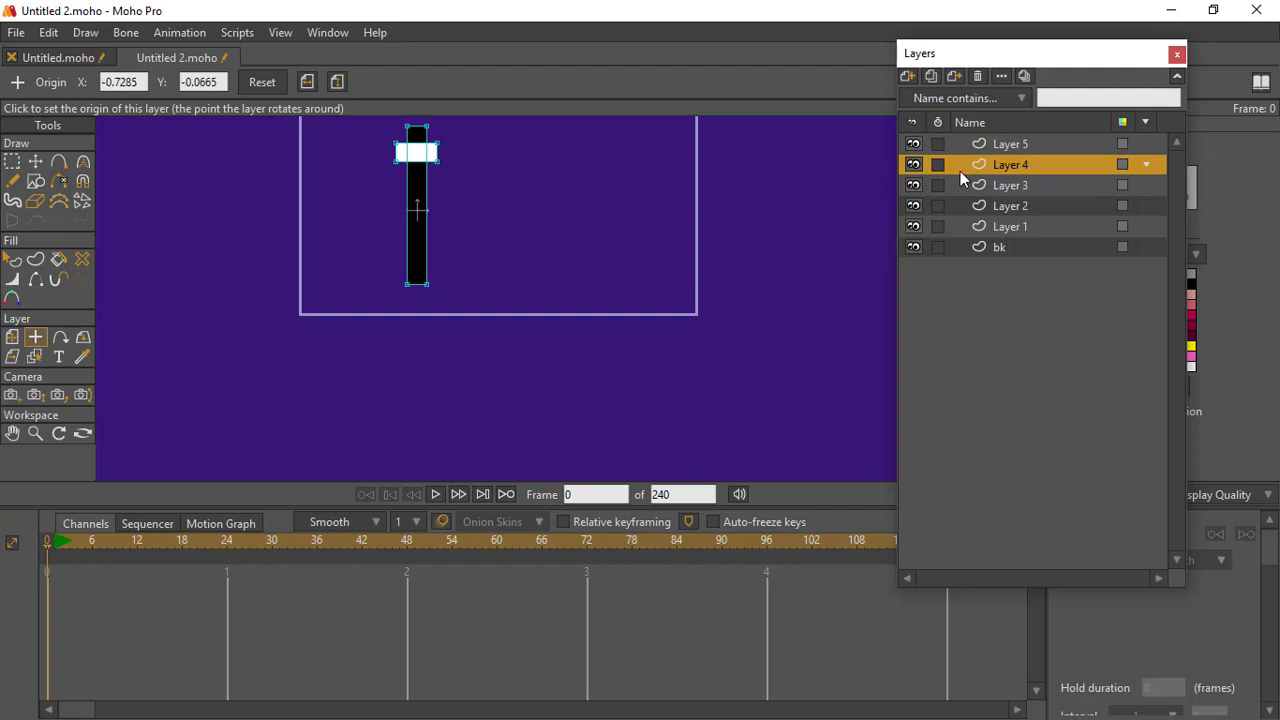
click(1019, 143)
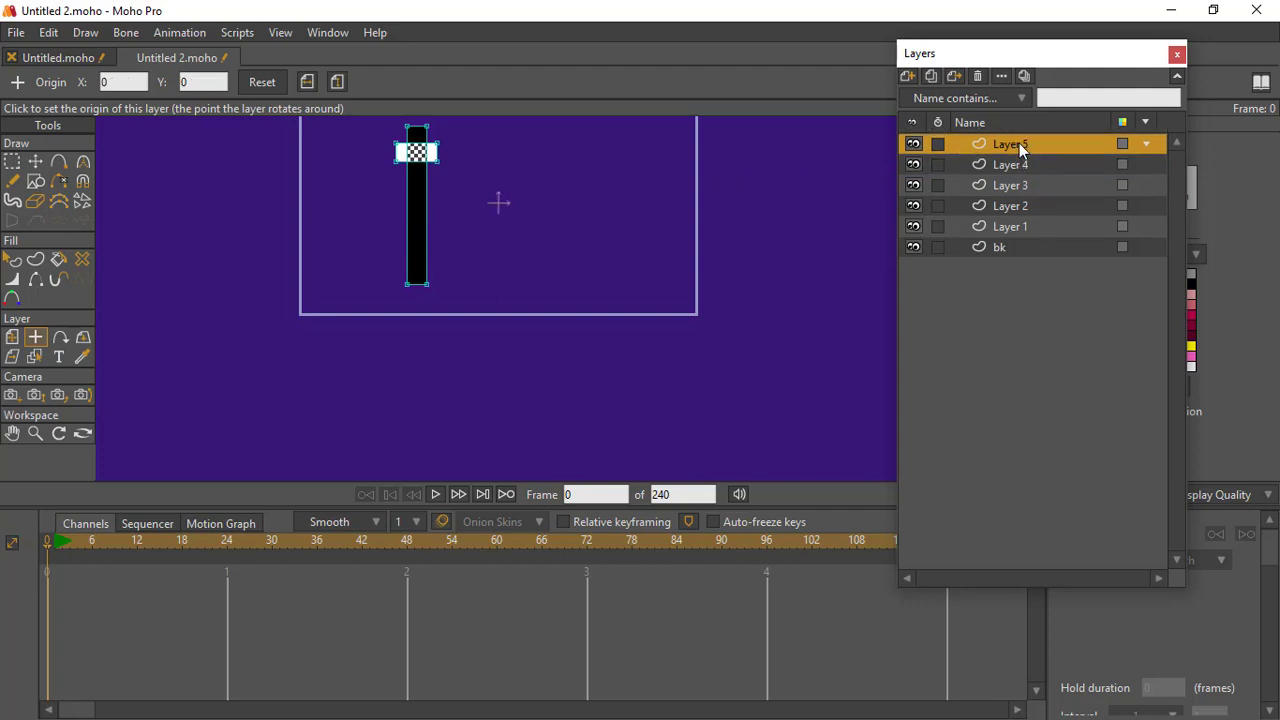
click(416, 203)
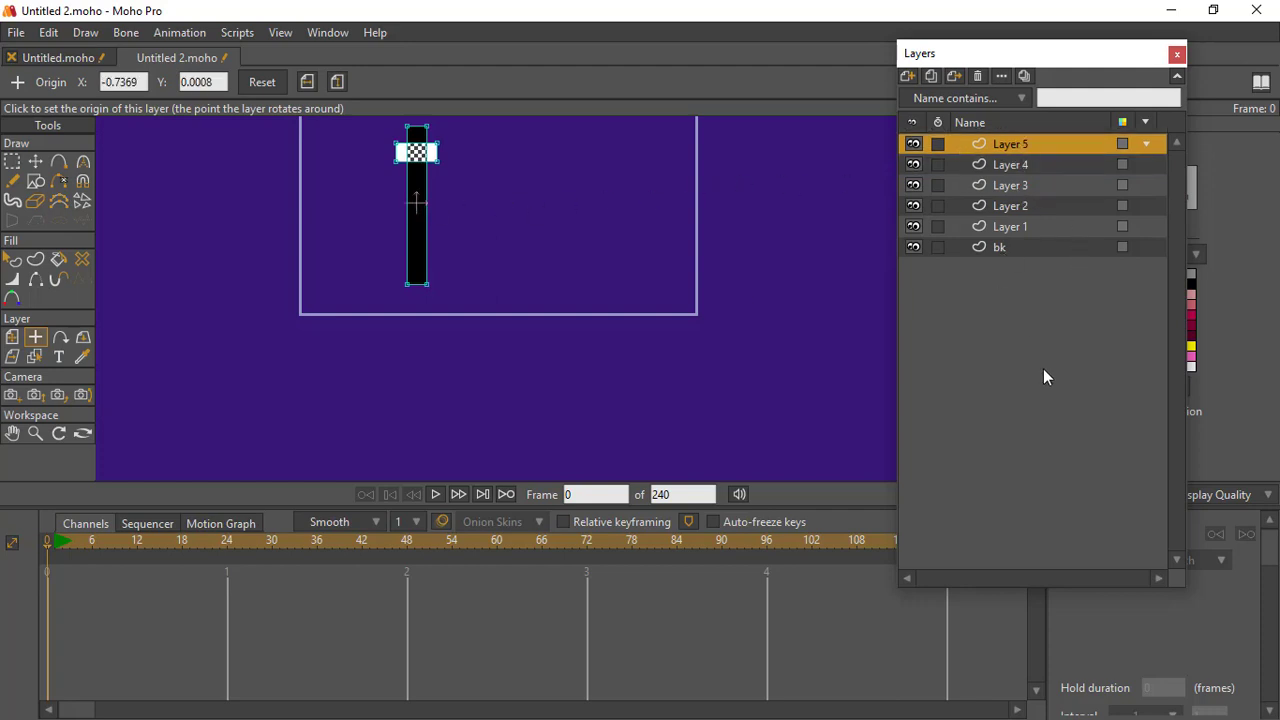
- Move the Layer 1 bar right of the canvas centre and the Layer 2 bar outside the frame's left side
scroll(450, 204, down, 1)
drag(450, 204, 460, 284)
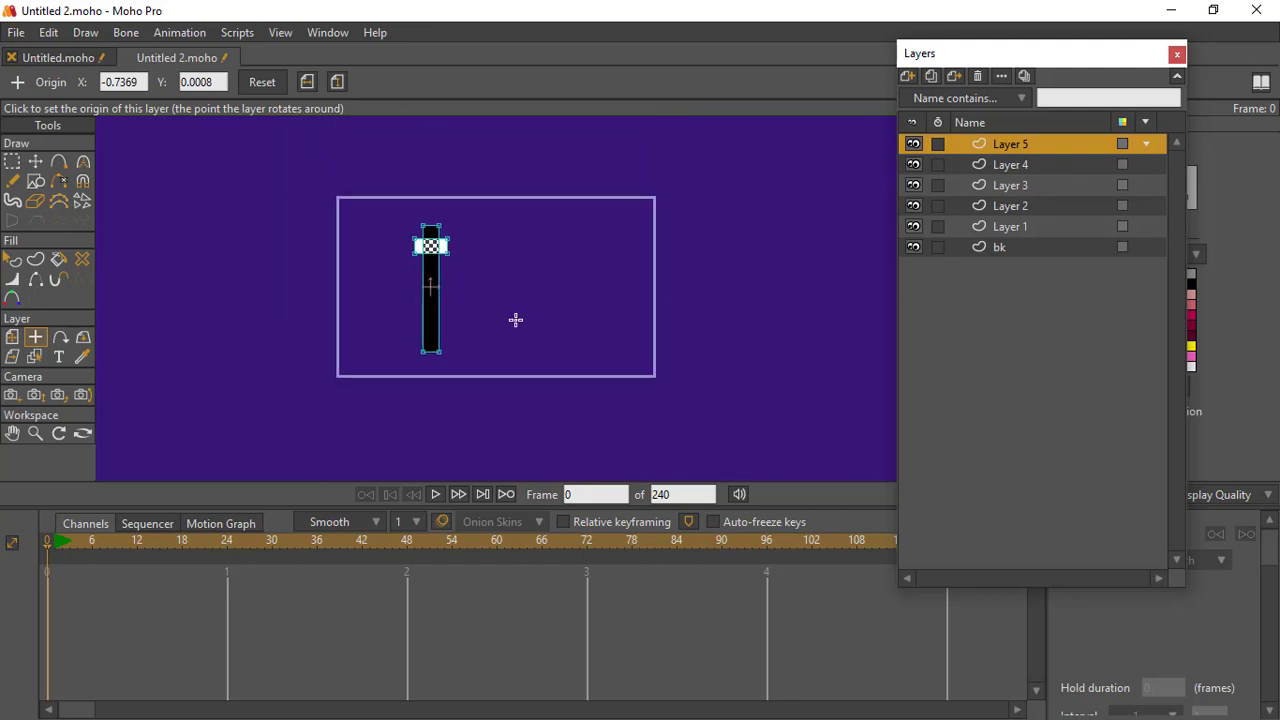
drag(515, 319, 523, 289)
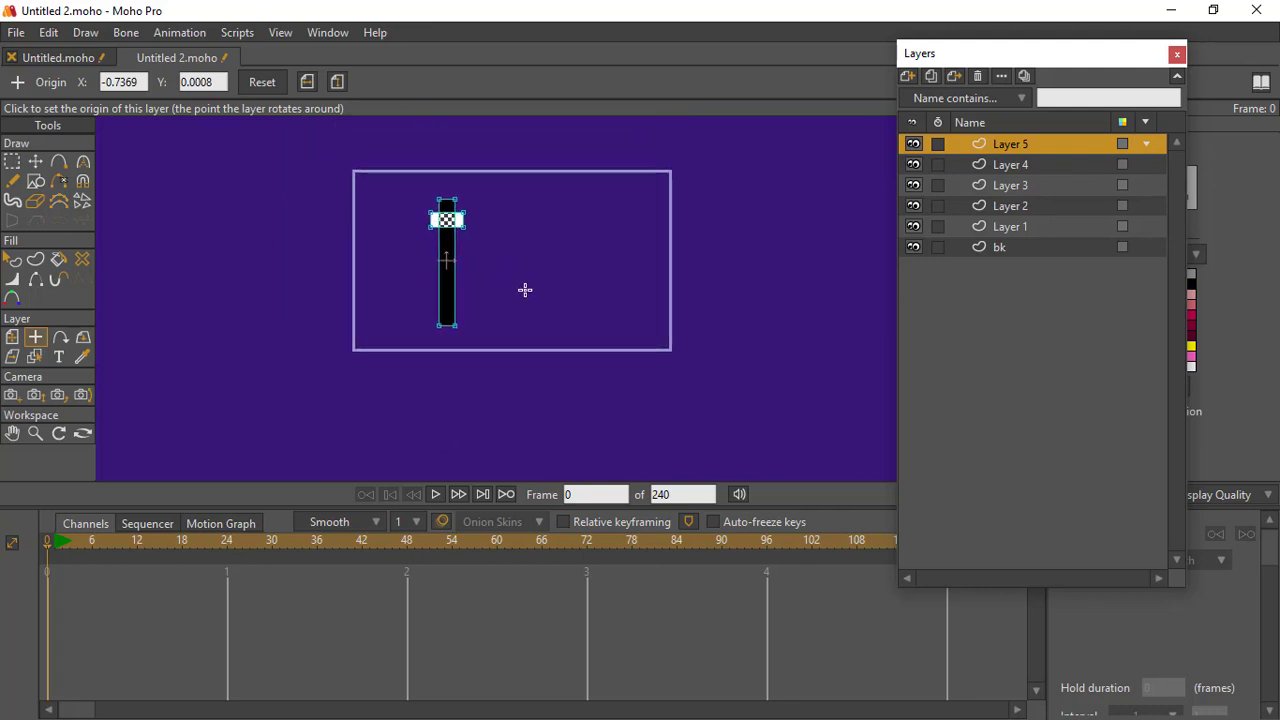
click(1019, 230)
click(12, 337)
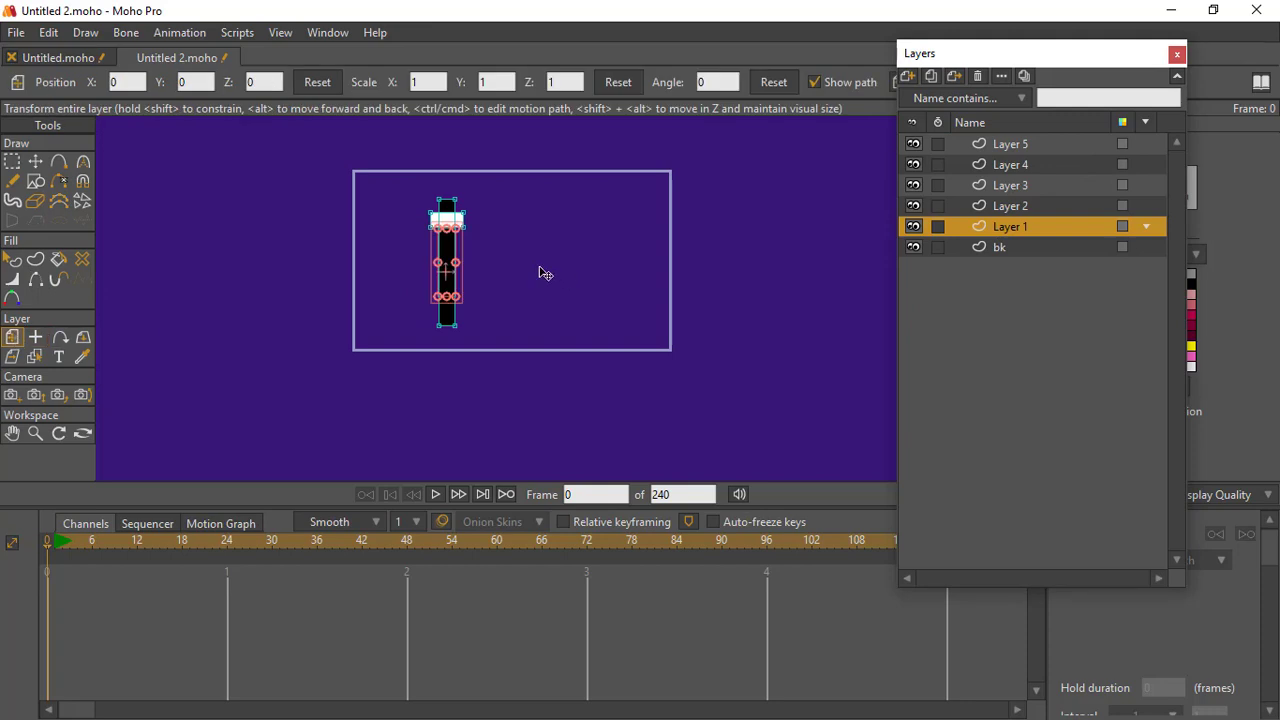
drag(457, 266, 561, 256)
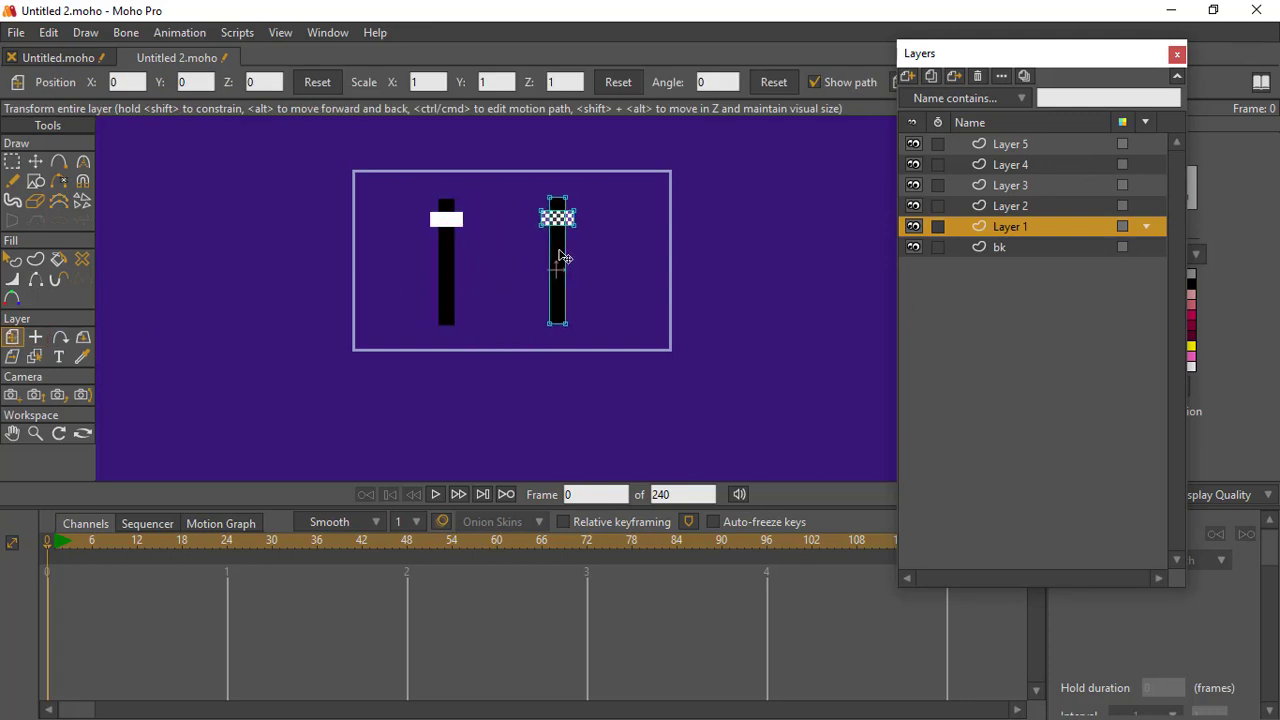
click(1063, 205)
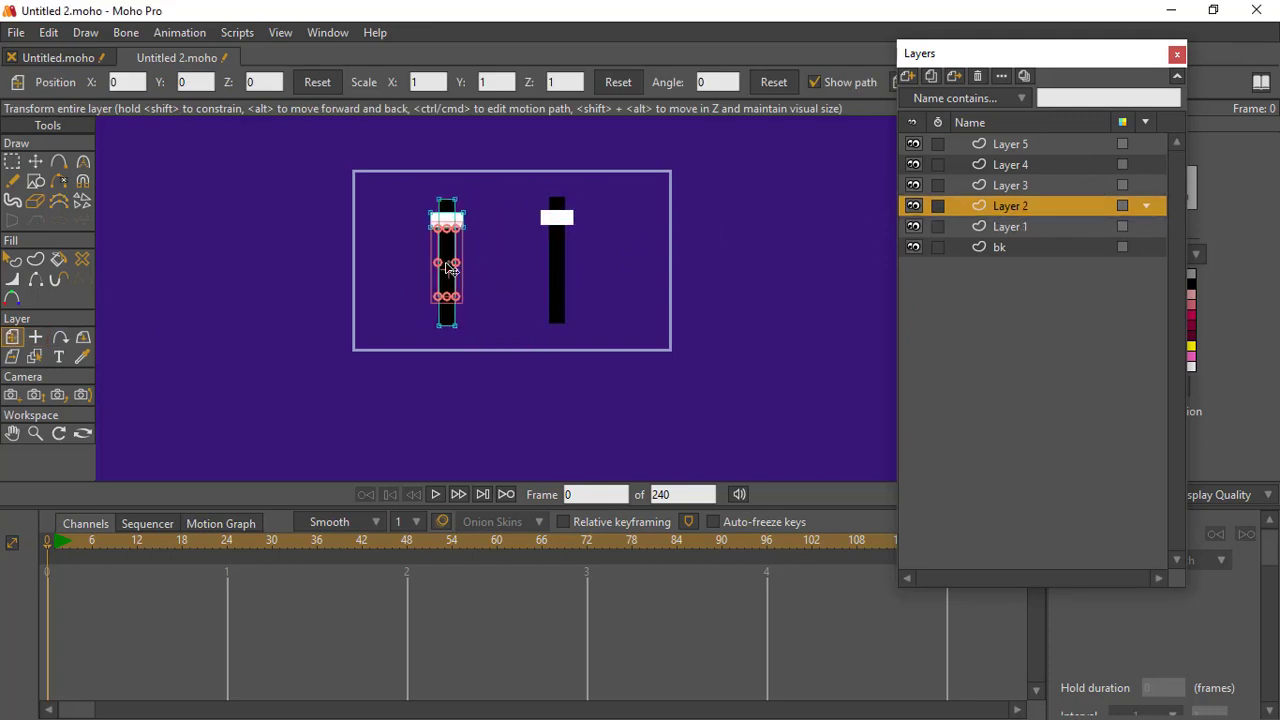
drag(450, 268, 290, 282)
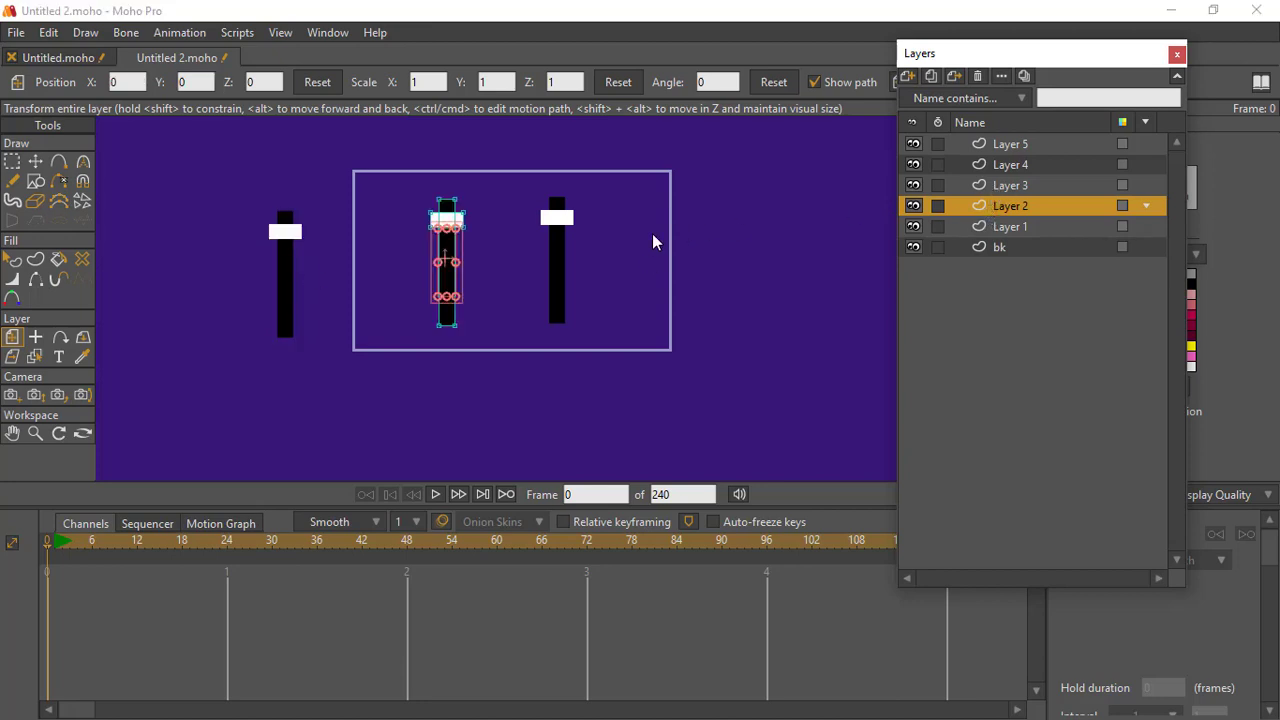
- Move the Layer 3 bar to the frame's right edge, Layer 4 to its left edge, and Layer 5 slightly right to about X 0.06
click(1010, 185)
drag(455, 268, 664, 264)
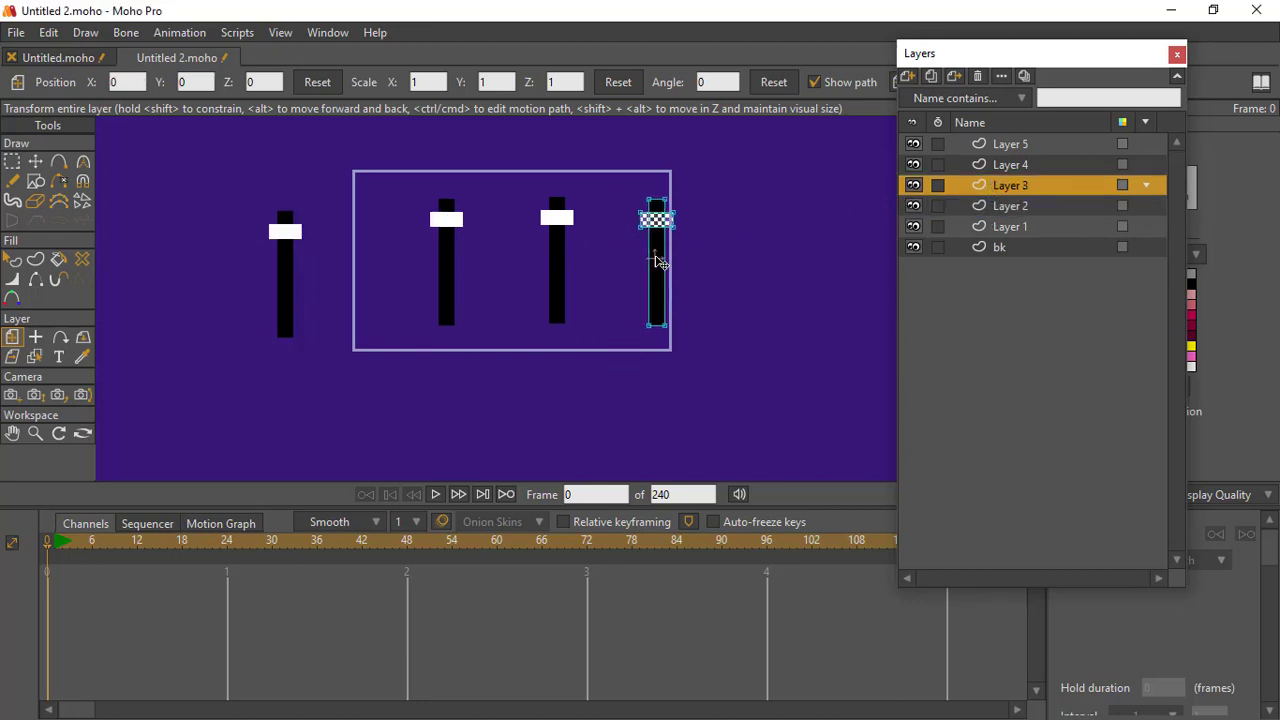
click(1050, 165)
drag(455, 264, 370, 257)
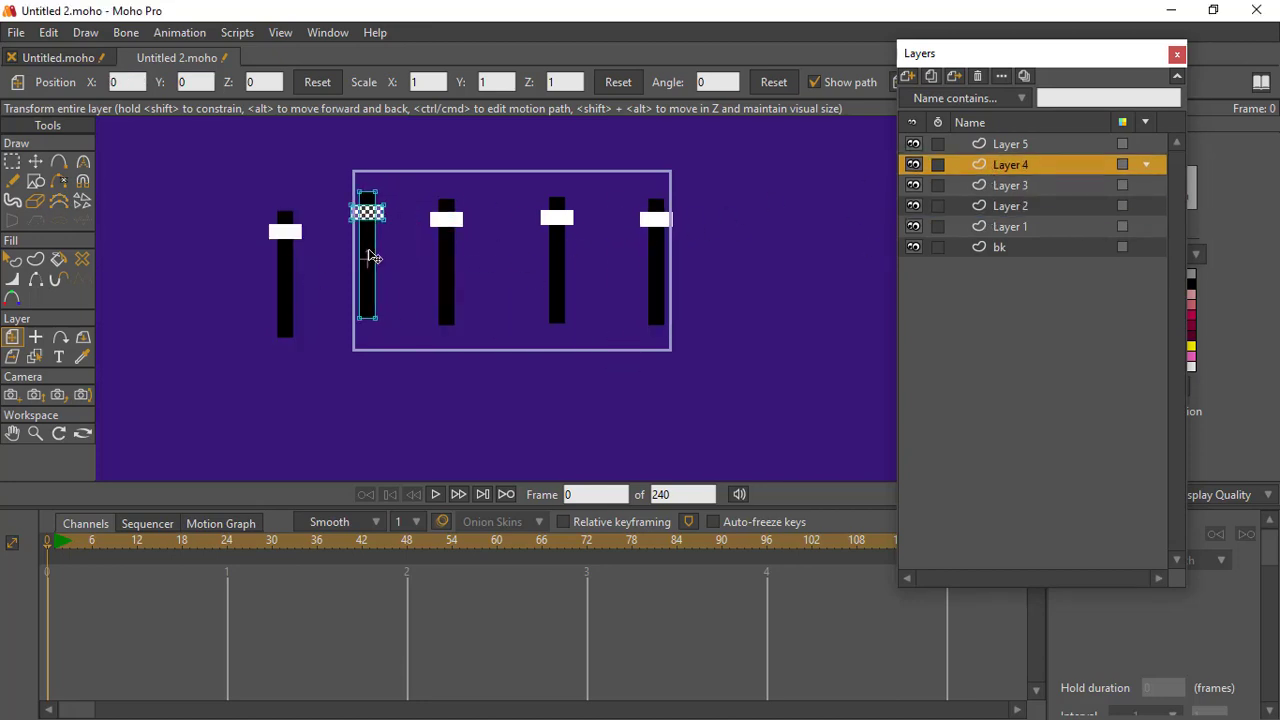
click(1004, 147)
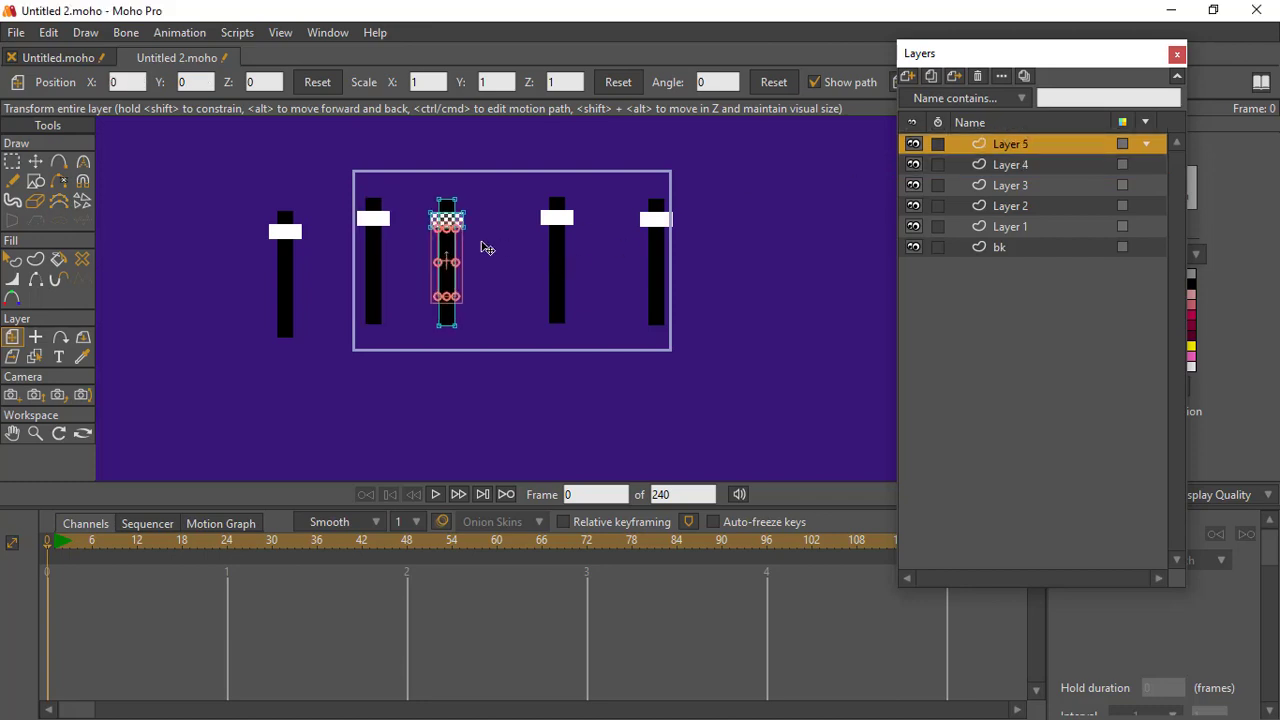
drag(446, 262, 453, 262)
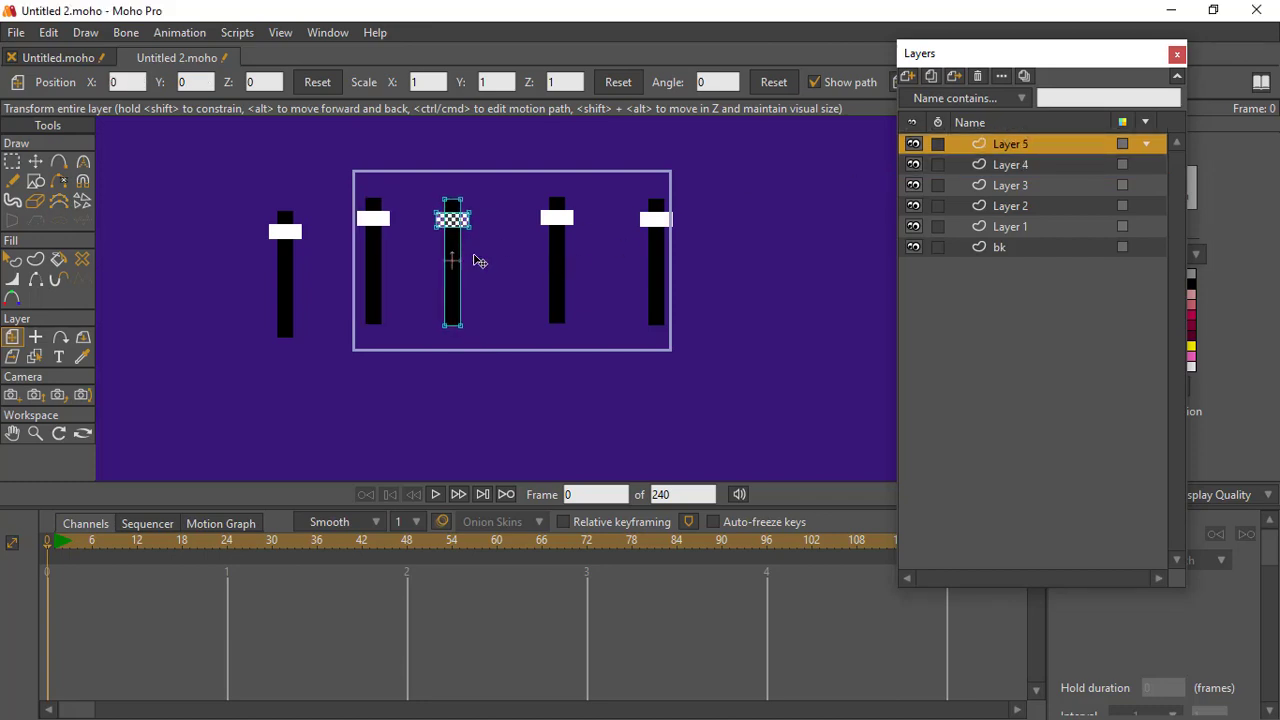
scroll(479, 261, down, 4)
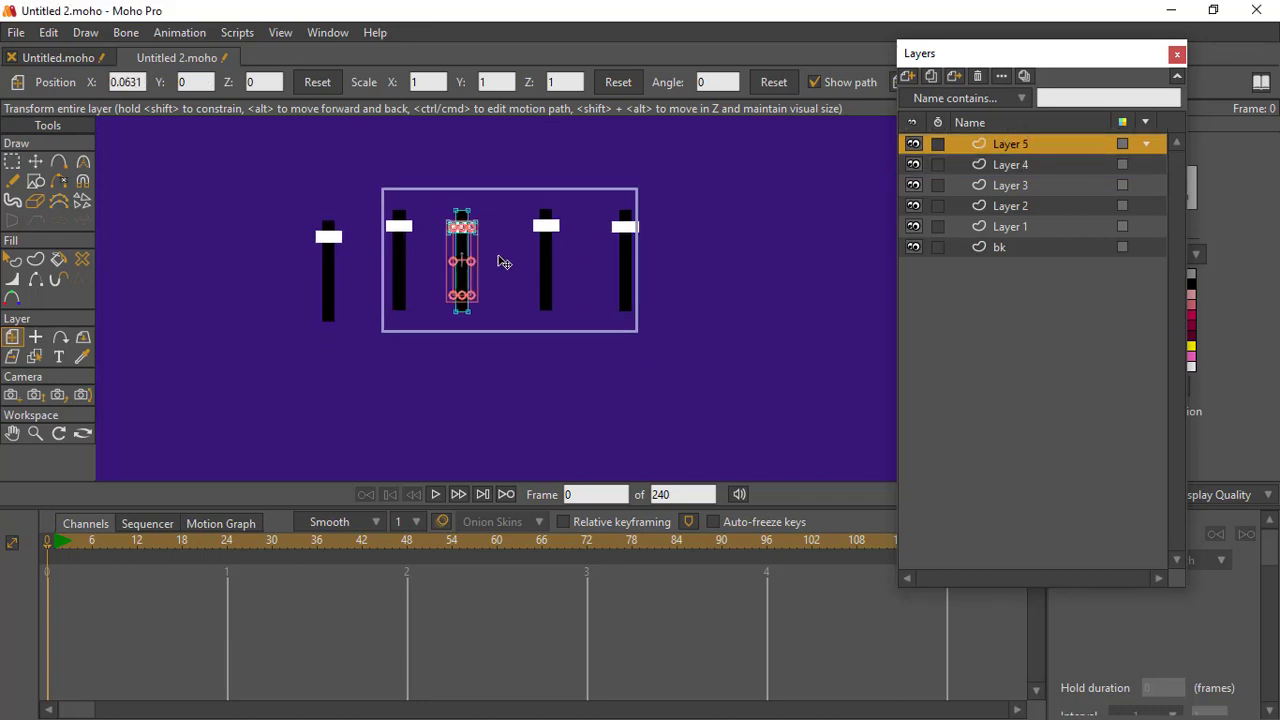
- Scale the Layer 1 bar down to about 0.2 and move it to about X 1.31, Y 0.29
click(1026, 226)
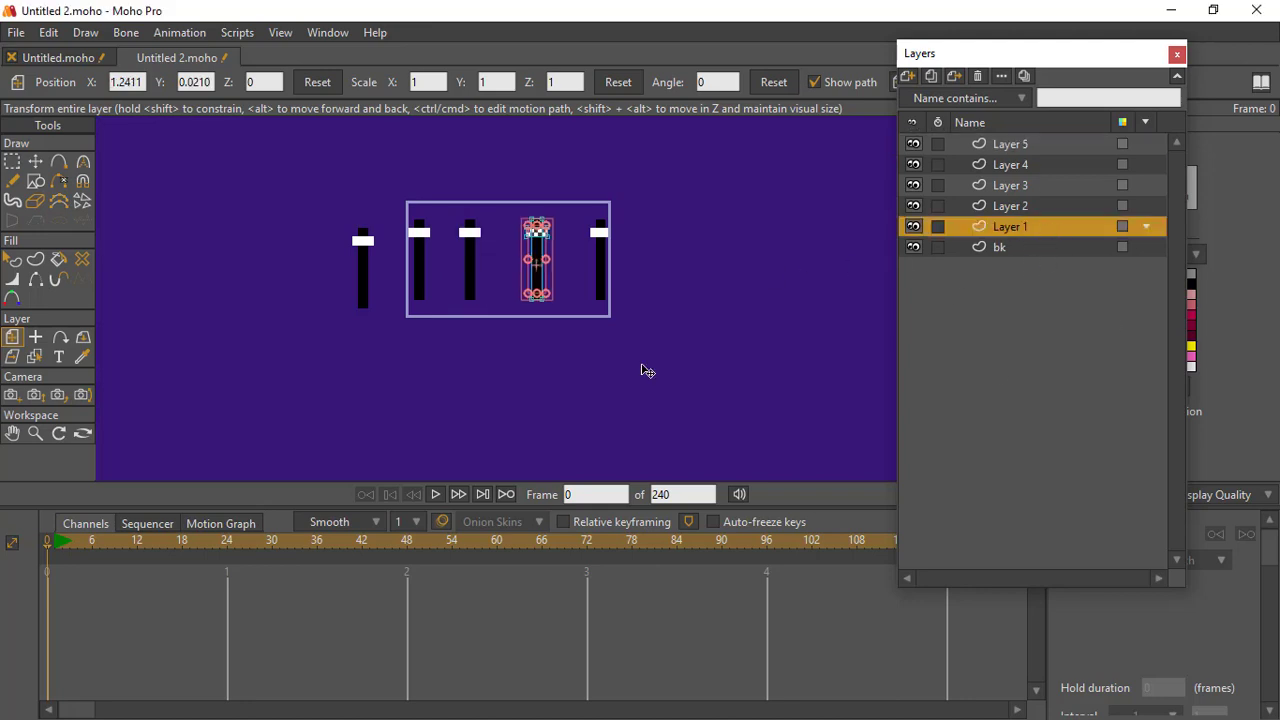
scroll(558, 252, up, 4)
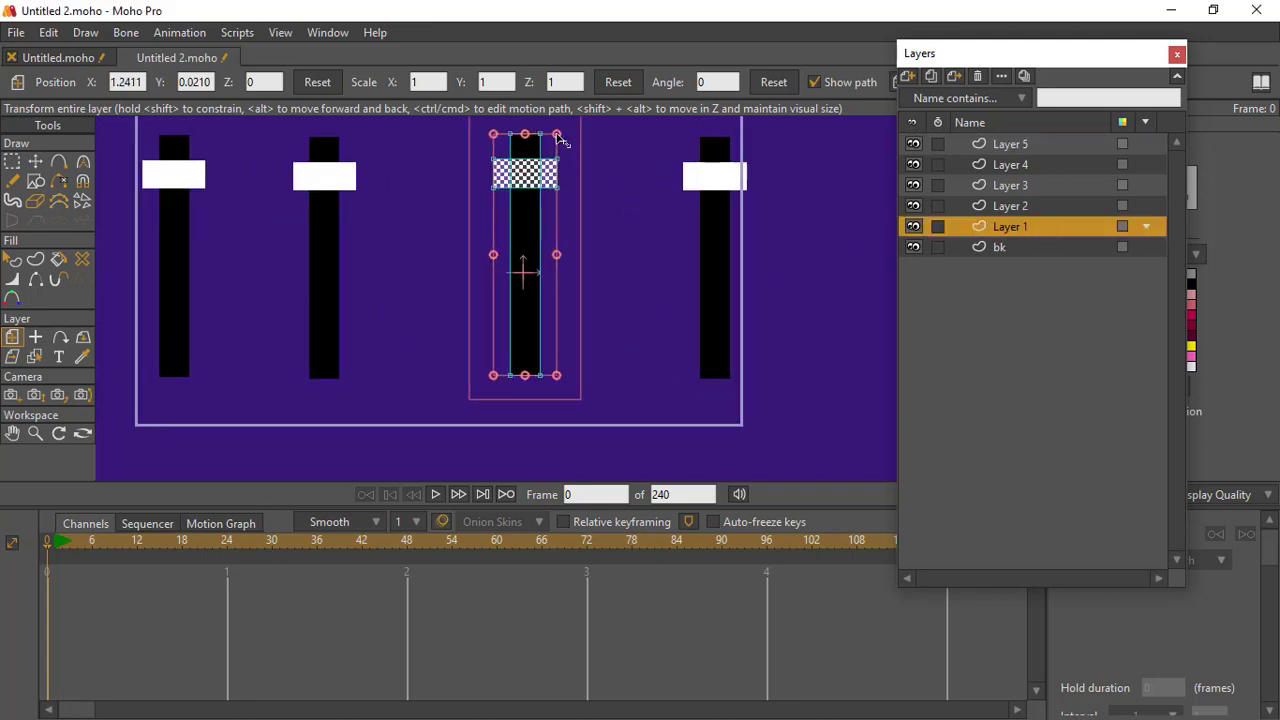
drag(557, 134, 528, 232)
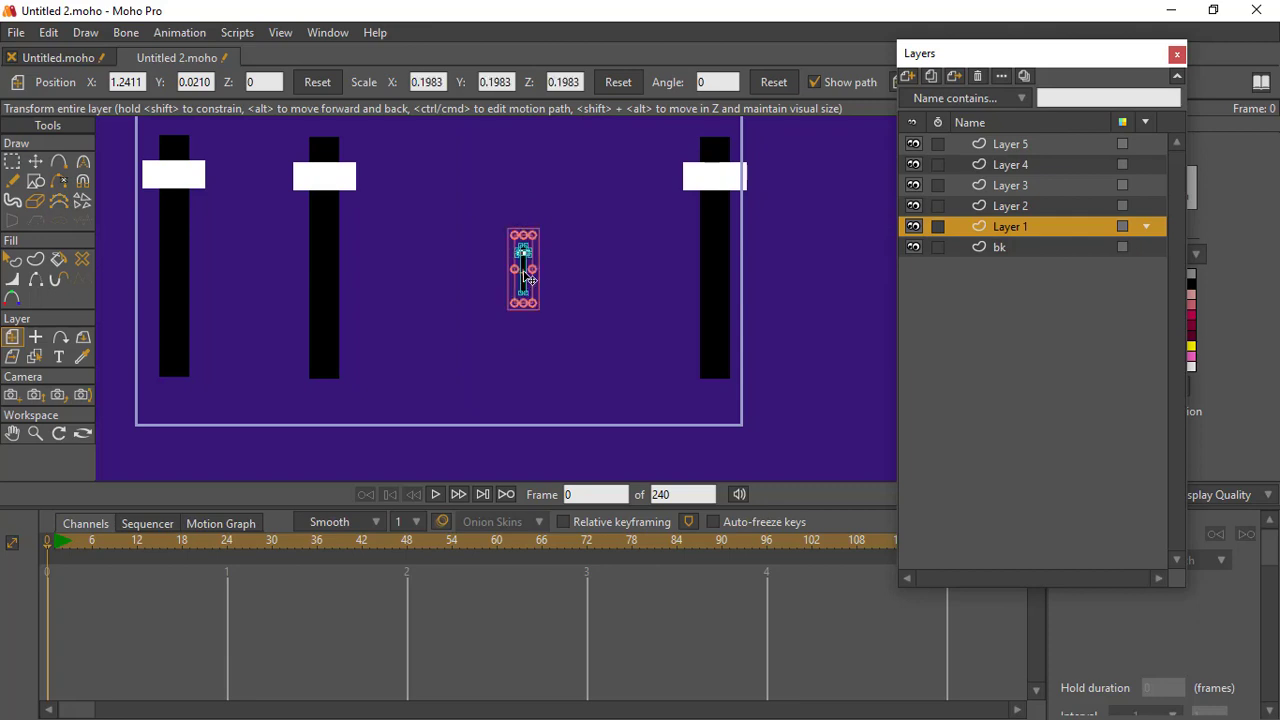
drag(515, 281, 537, 232)
scroll(535, 232, down, 4)
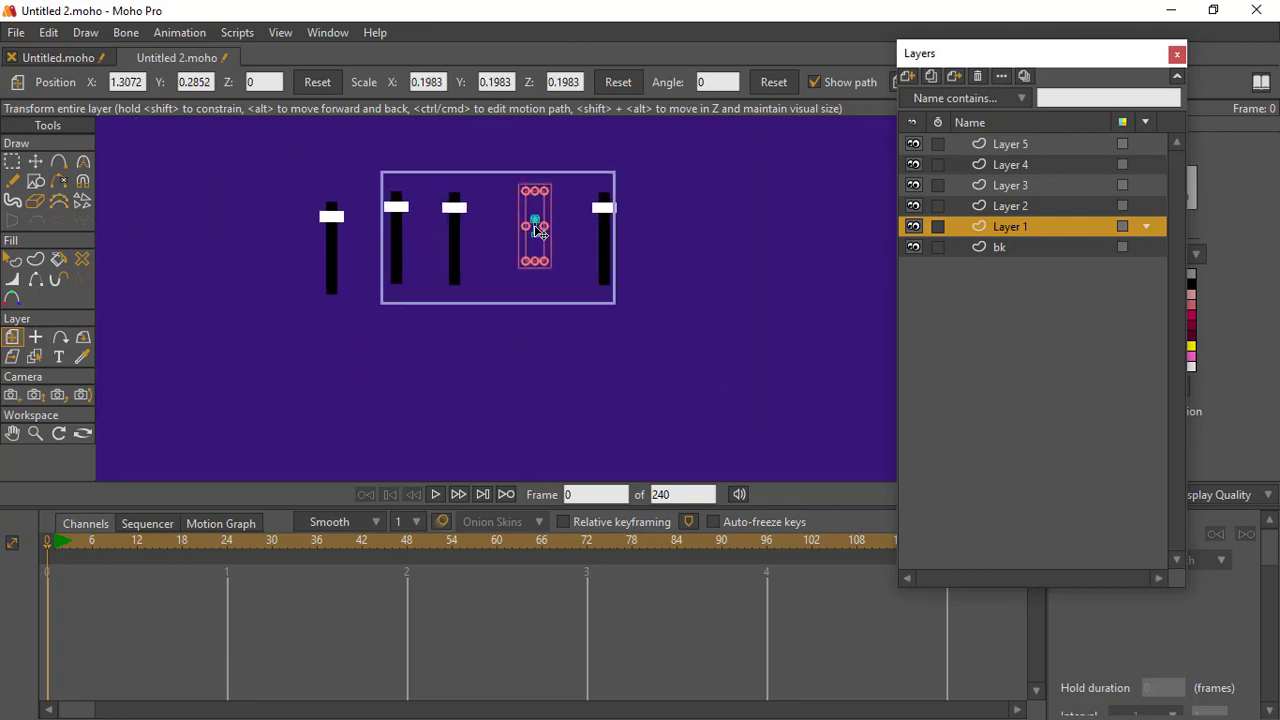
- Scale the Layer 2 bar to about 0.64 and place it inside the frame between the Layer 4 and Layer 5 bars
click(1024, 204)
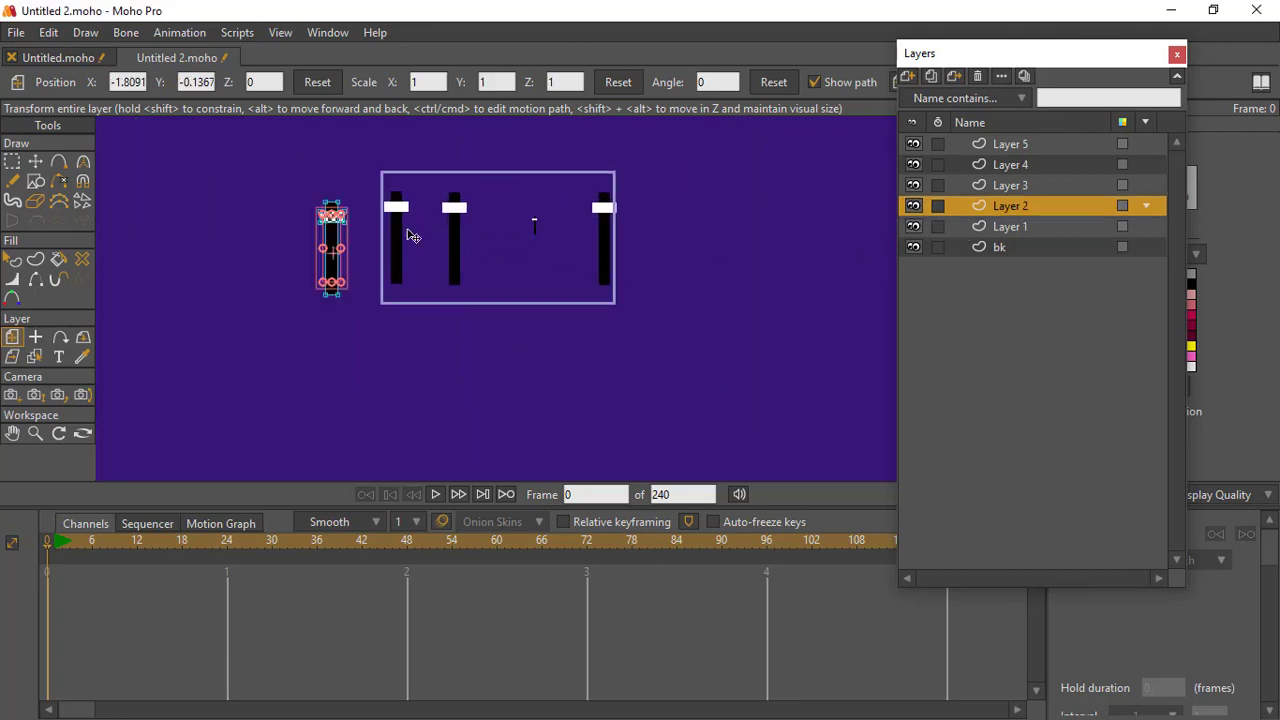
drag(341, 222, 426, 245)
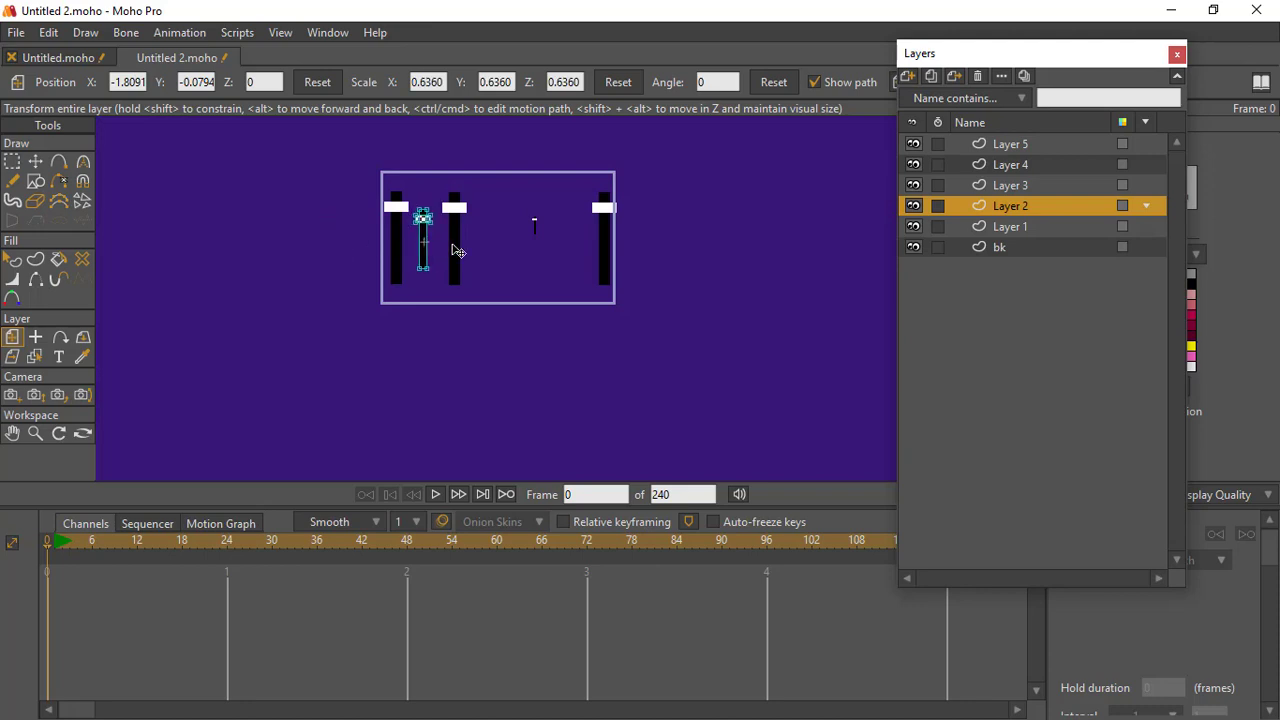
scroll(451, 251, up, 1)
- Scale the Layer 3 bar to about 0.6 and move it inward to about X 1.88, Y 0.17
click(1012, 187)
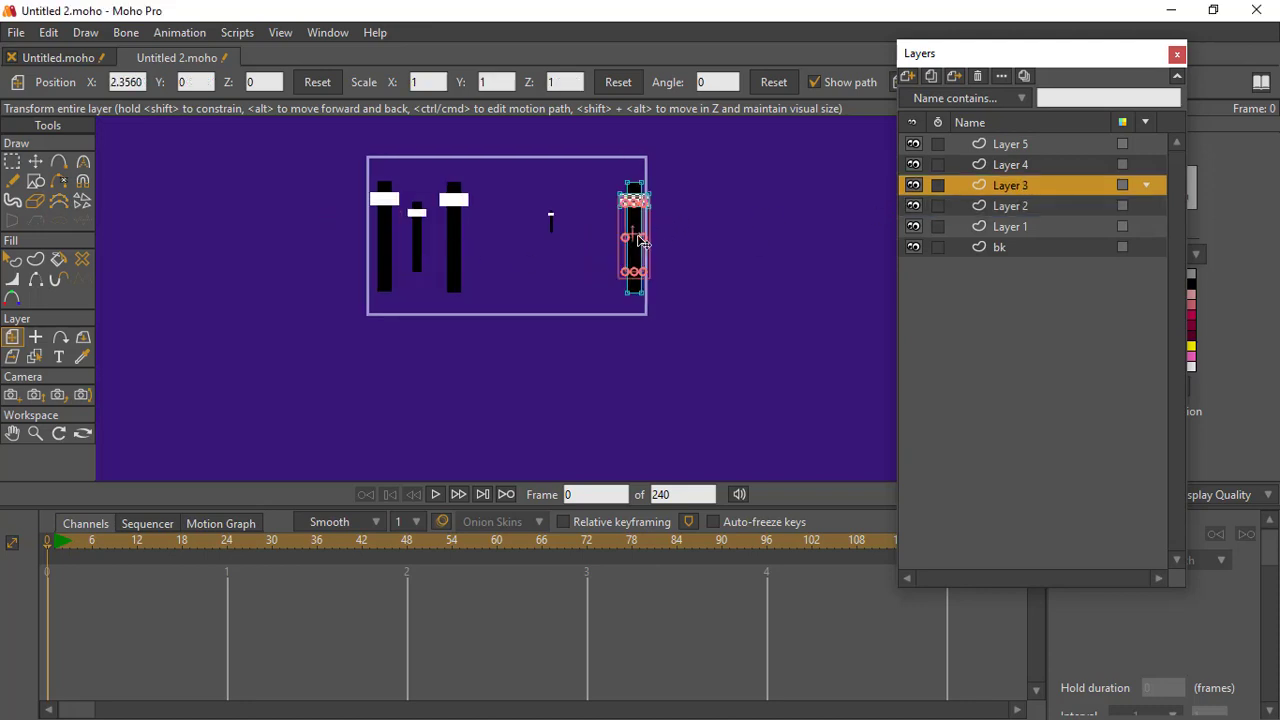
drag(638, 238, 617, 236)
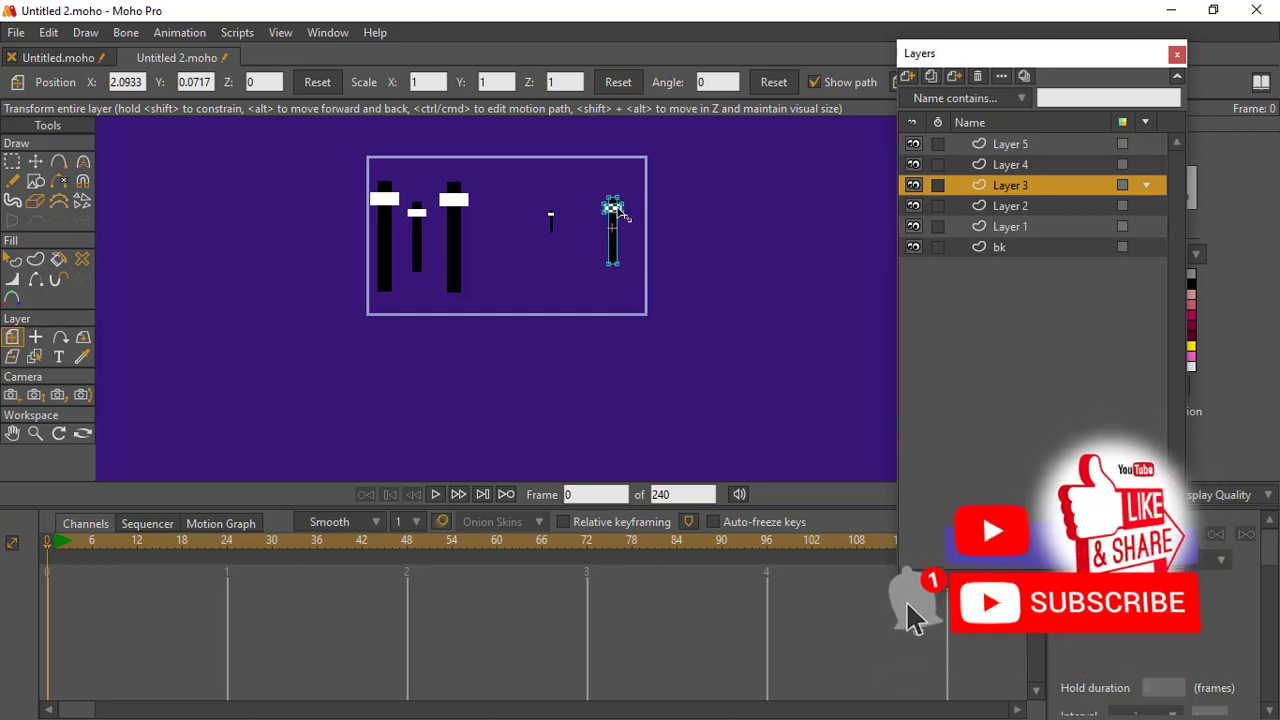
drag(617, 213, 604, 222)
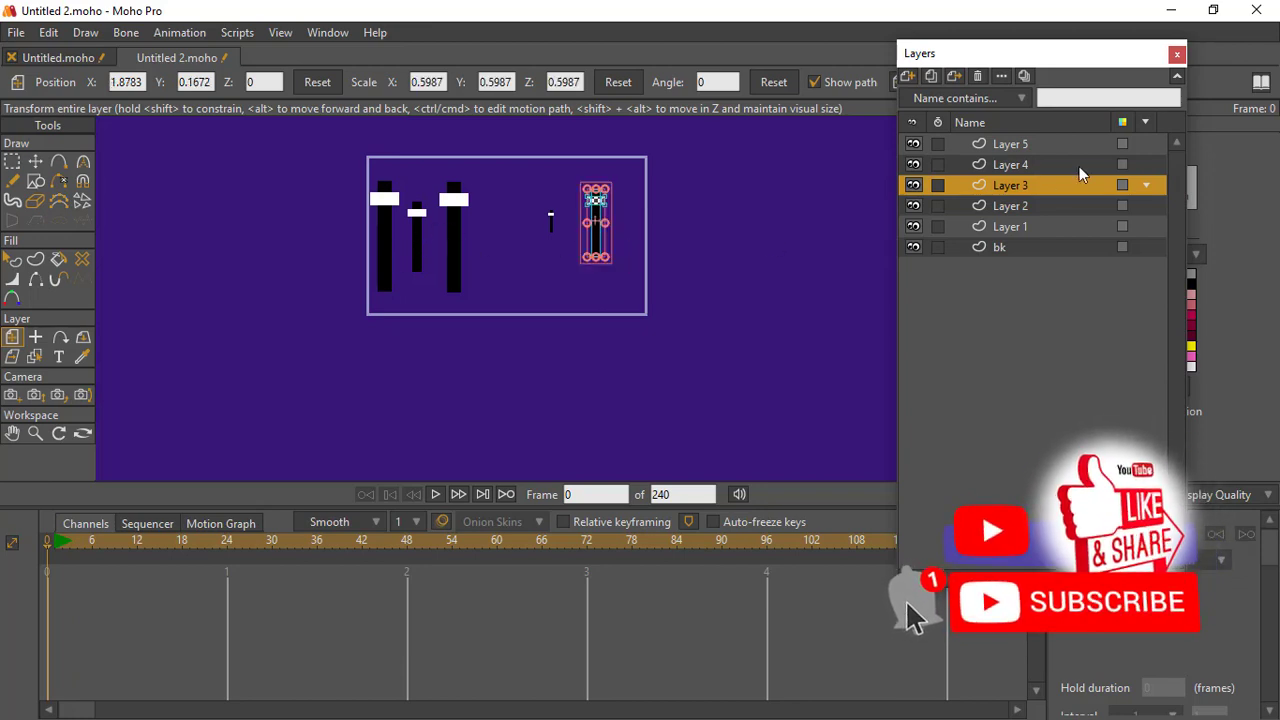
- Scale the Layer 4 bar to about 0.54, move it to about X 0.65, Y 0.49, and enlarge the Layer 5 bar to about 1.31
click(1010, 164)
drag(390, 243, 505, 192)
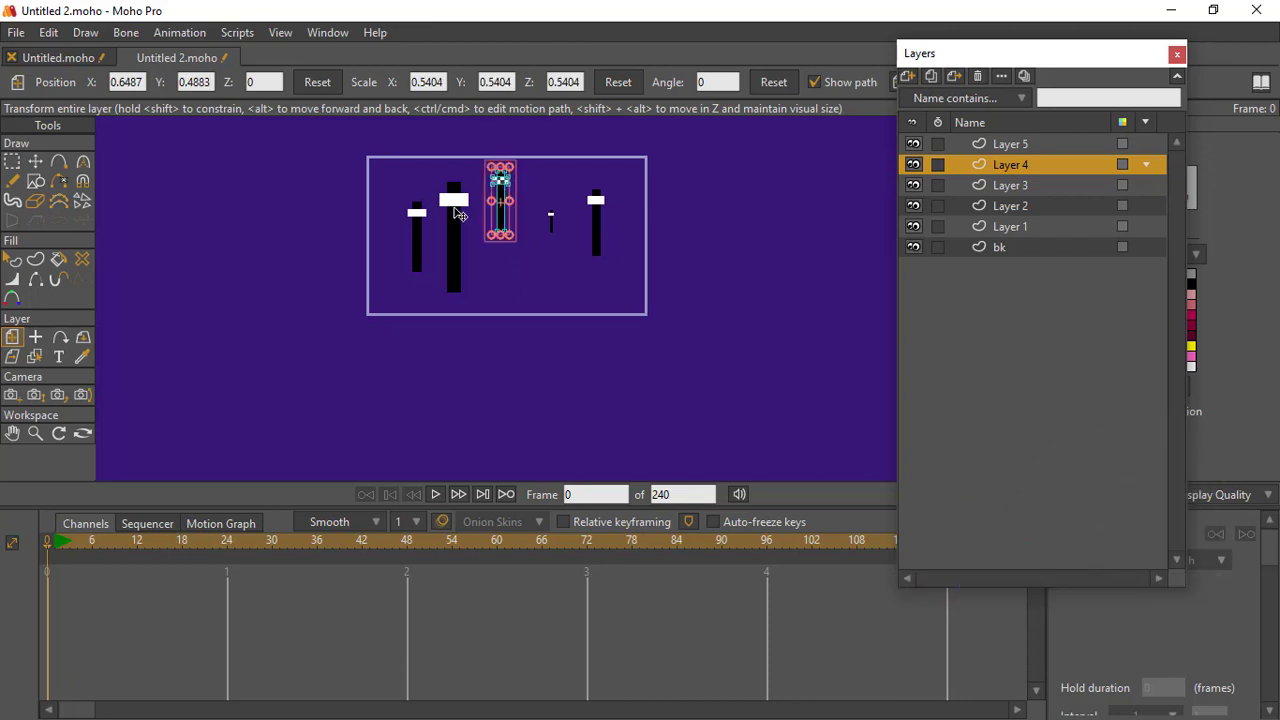
click(1030, 148)
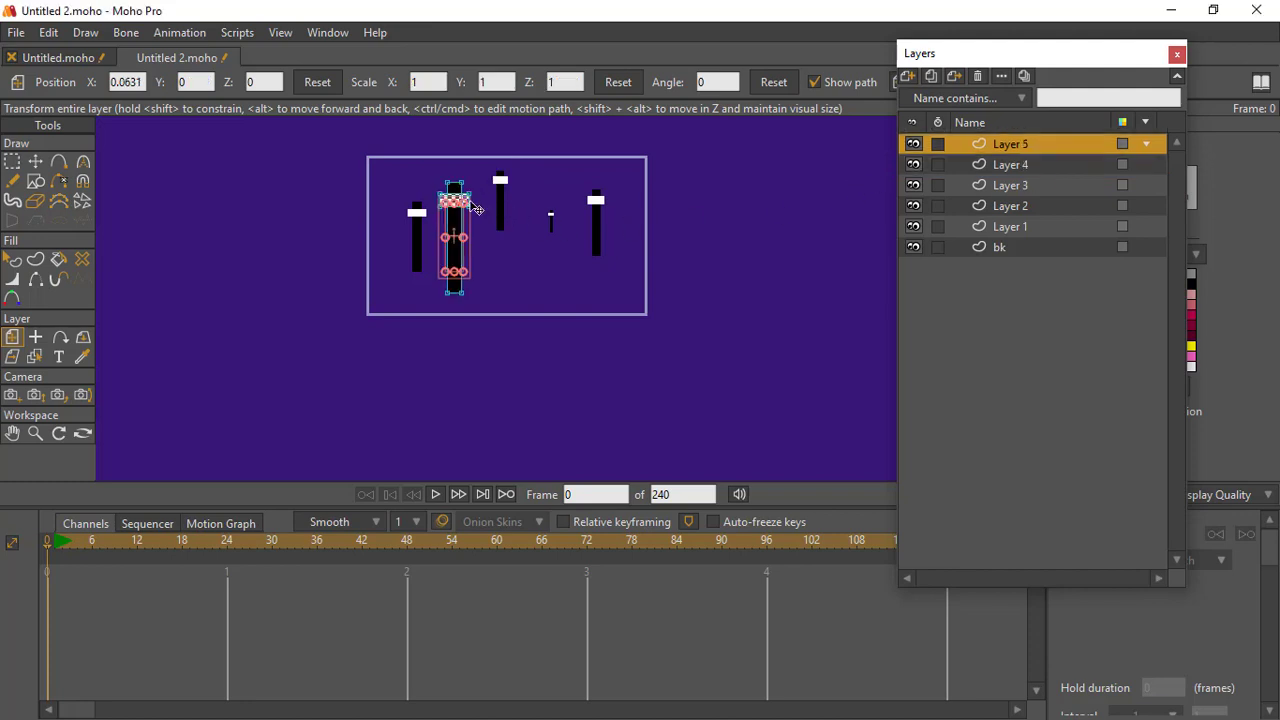
drag(470, 197, 471, 196)
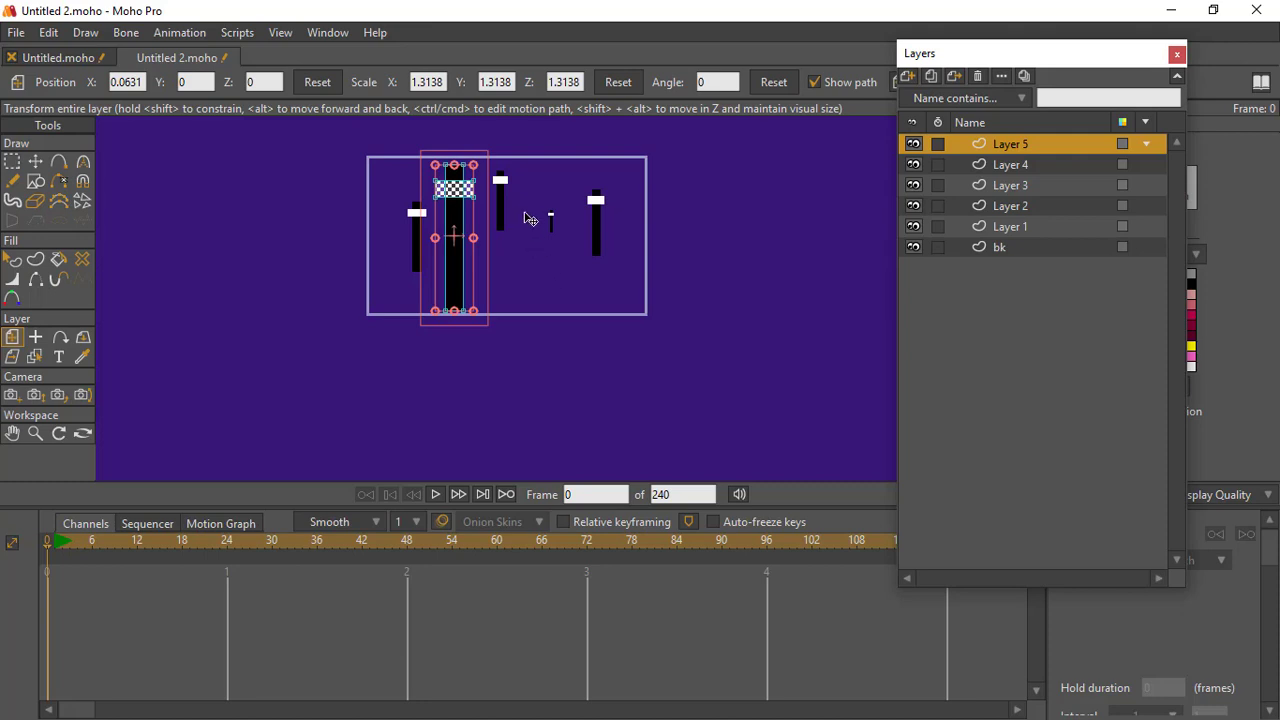
- Move the Layer 4 bar to about X 0.83, Y 0.38 and preview a render of frame 0
click(1008, 166)
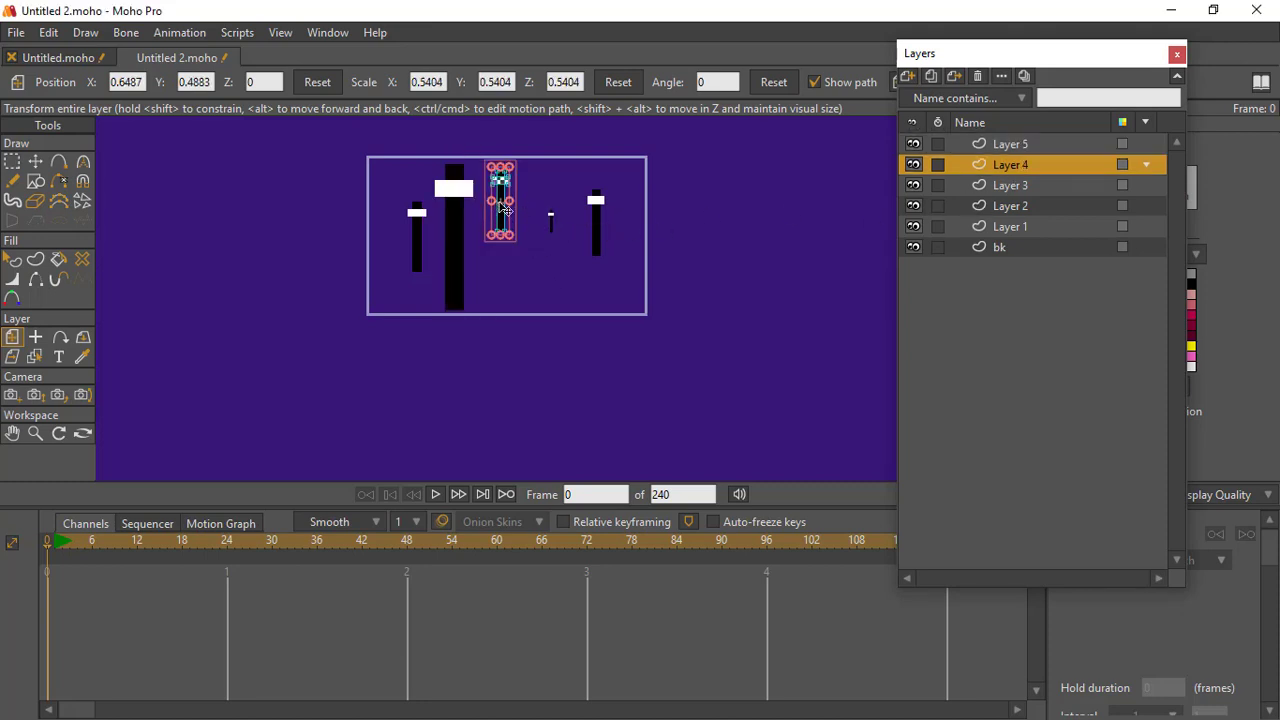
drag(499, 201, 519, 219)
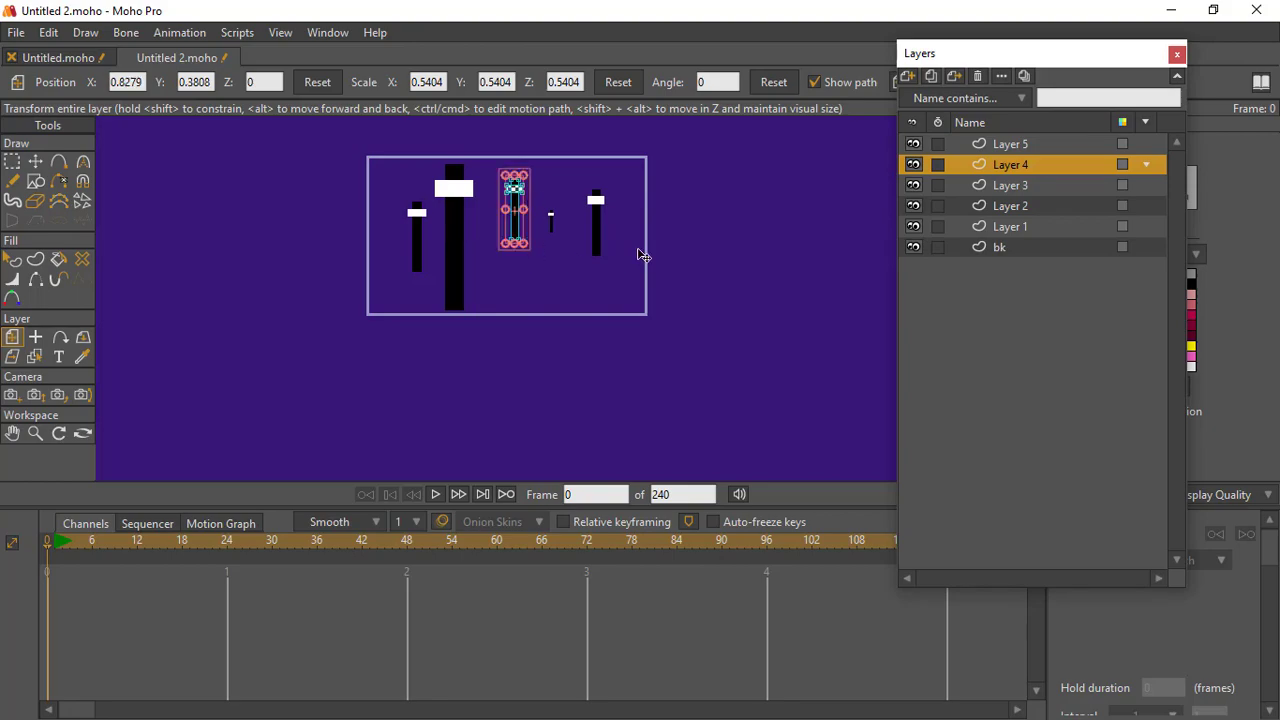
key(ctrl+r)
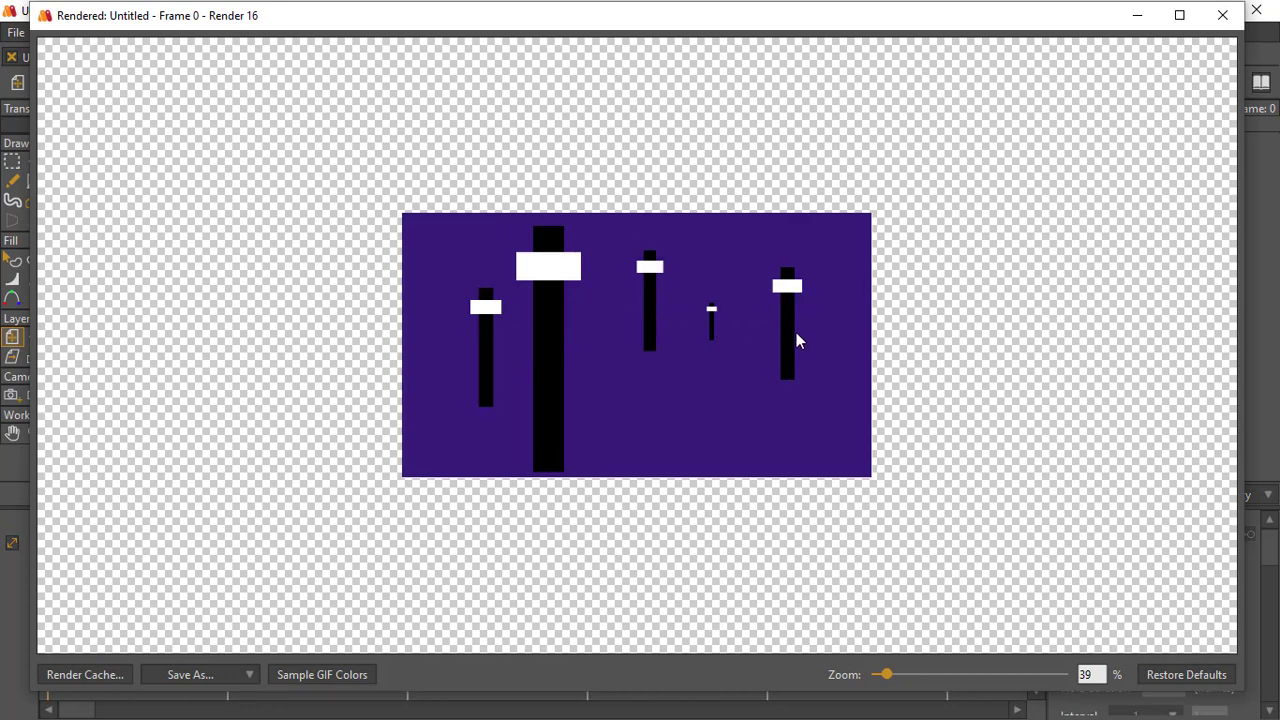
click(1222, 15)
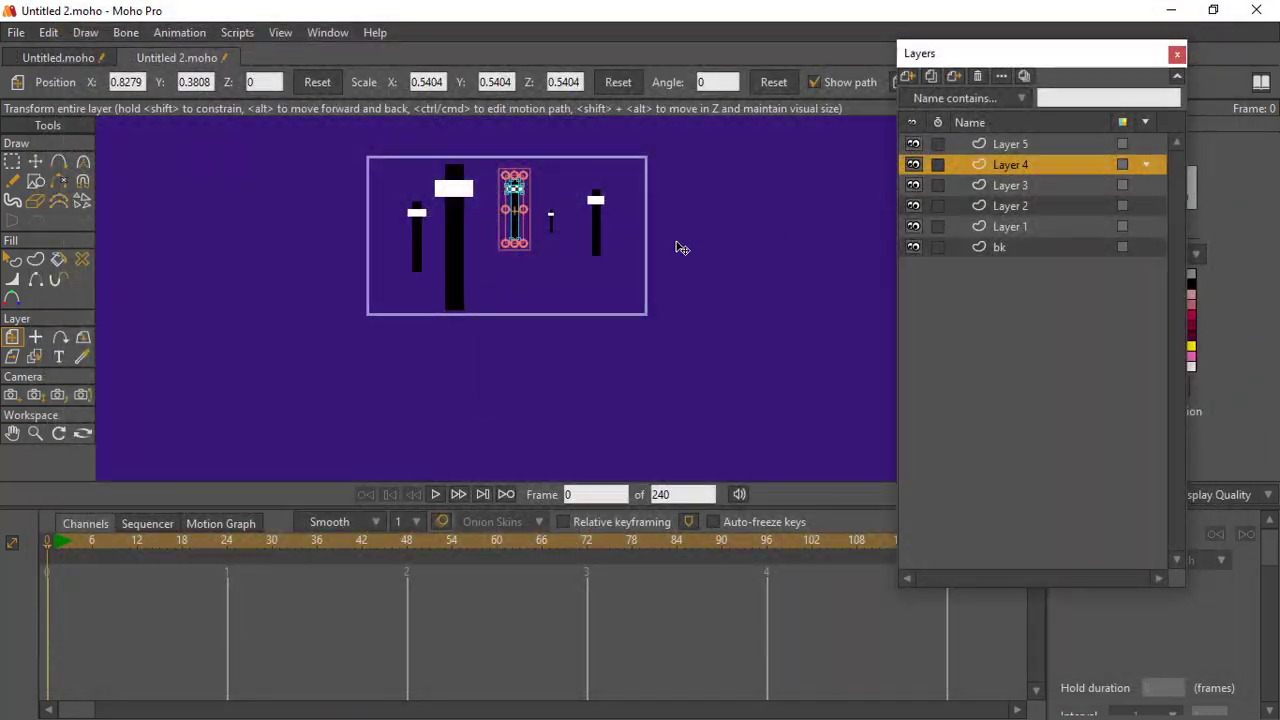
- Enlarge the Layer 3 bar to a scale of about 0.81 and lower it to about Y 0.08
click(1008, 189)
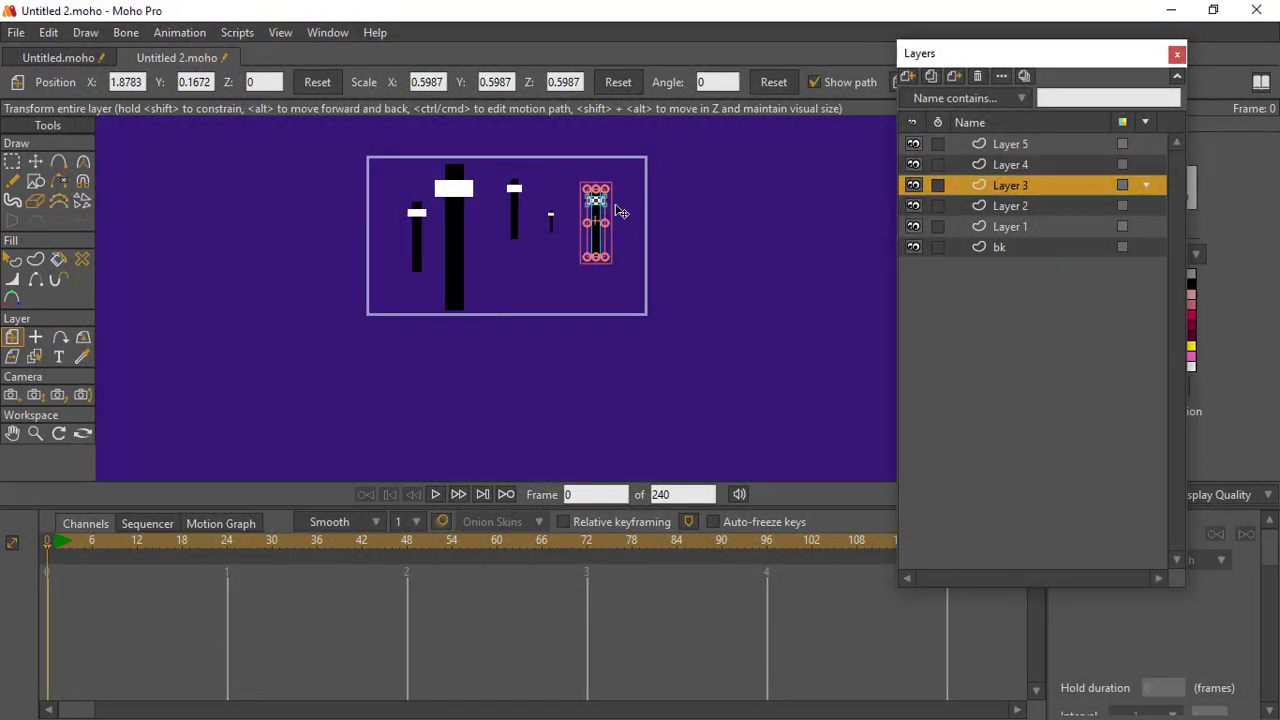
drag(608, 197, 597, 224)
scroll(560, 278, down, 3)
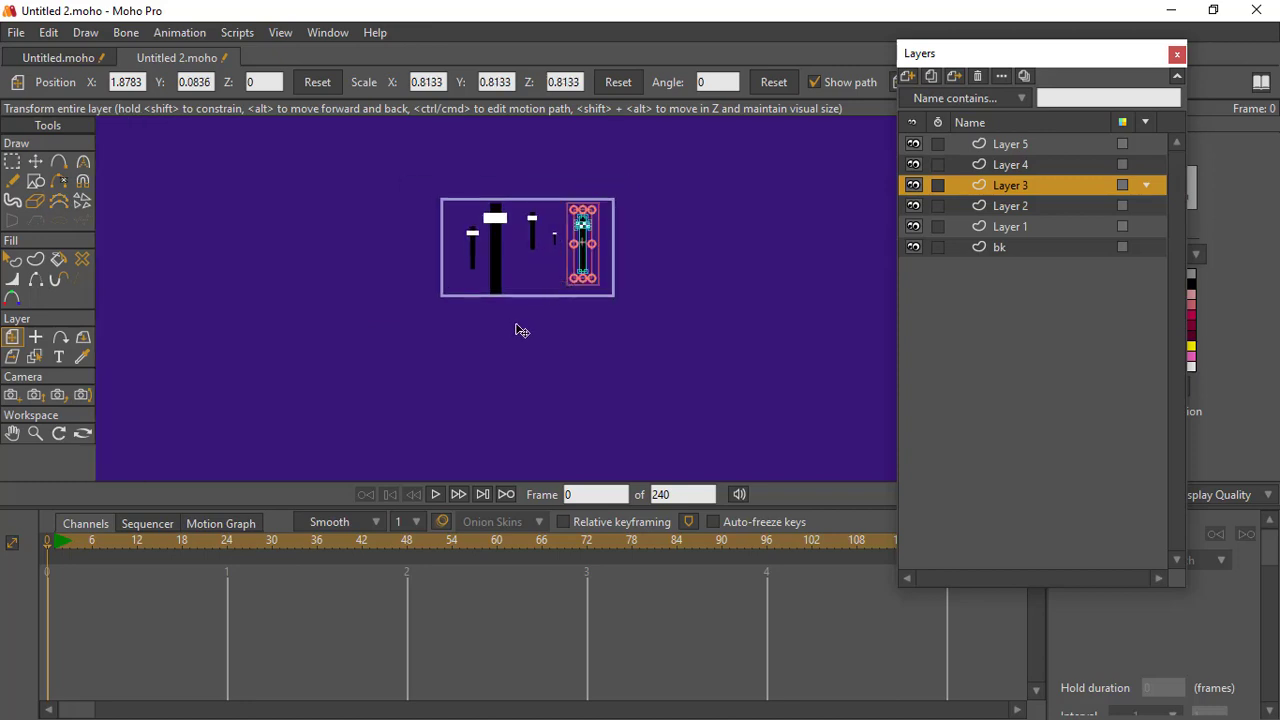
- Widen the camera's vertical field of view to about 48 degrees
scroll(535, 268, up, 1)
click(37, 392)
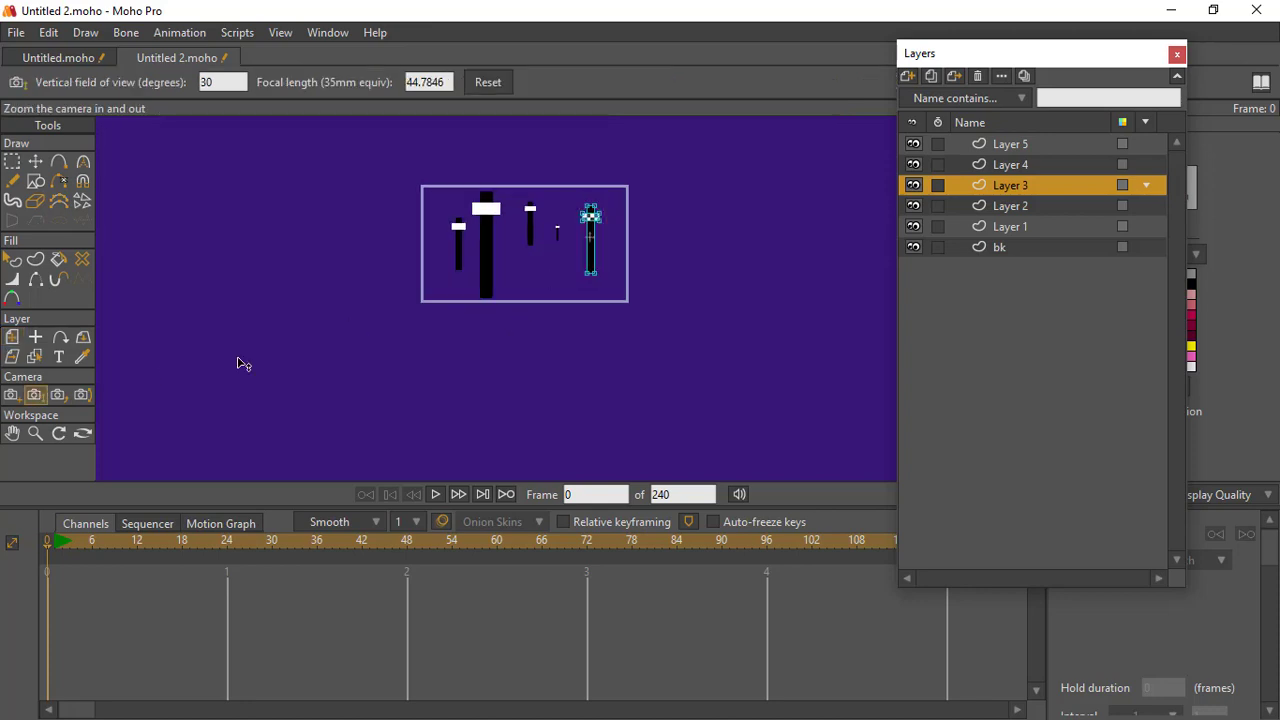
click(9, 394)
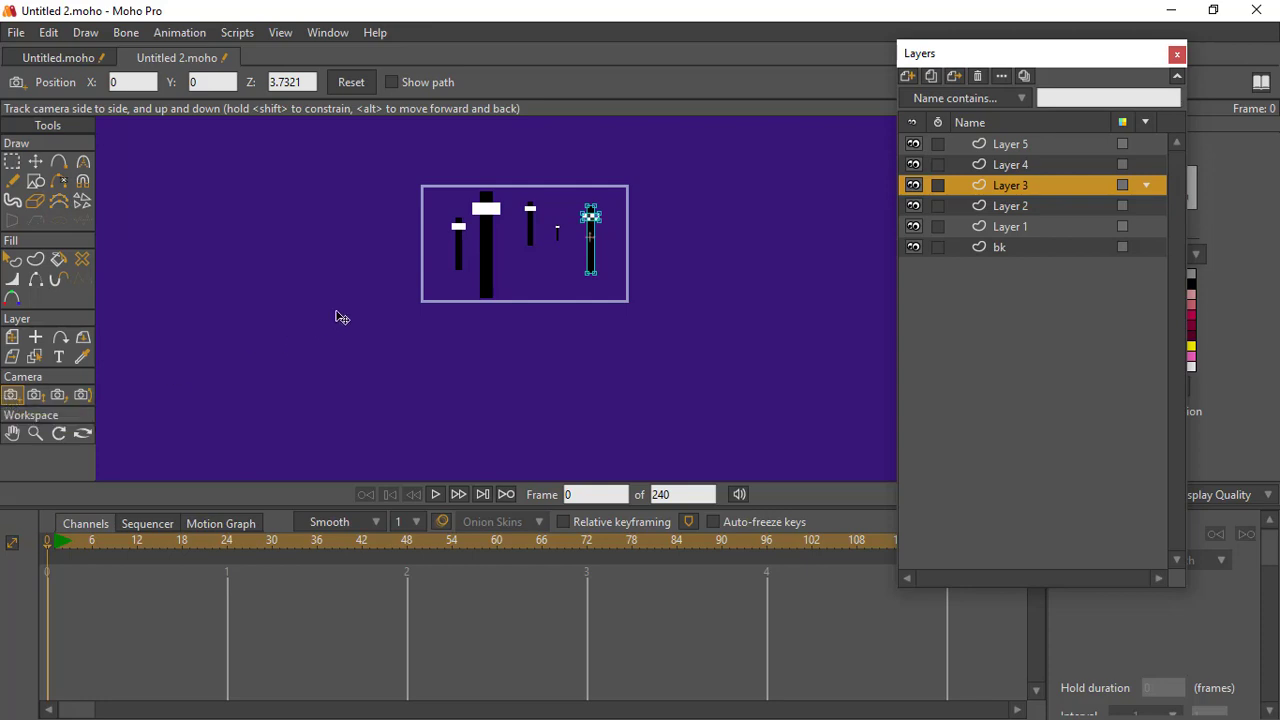
click(37, 394)
drag(517, 260, 516, 210)
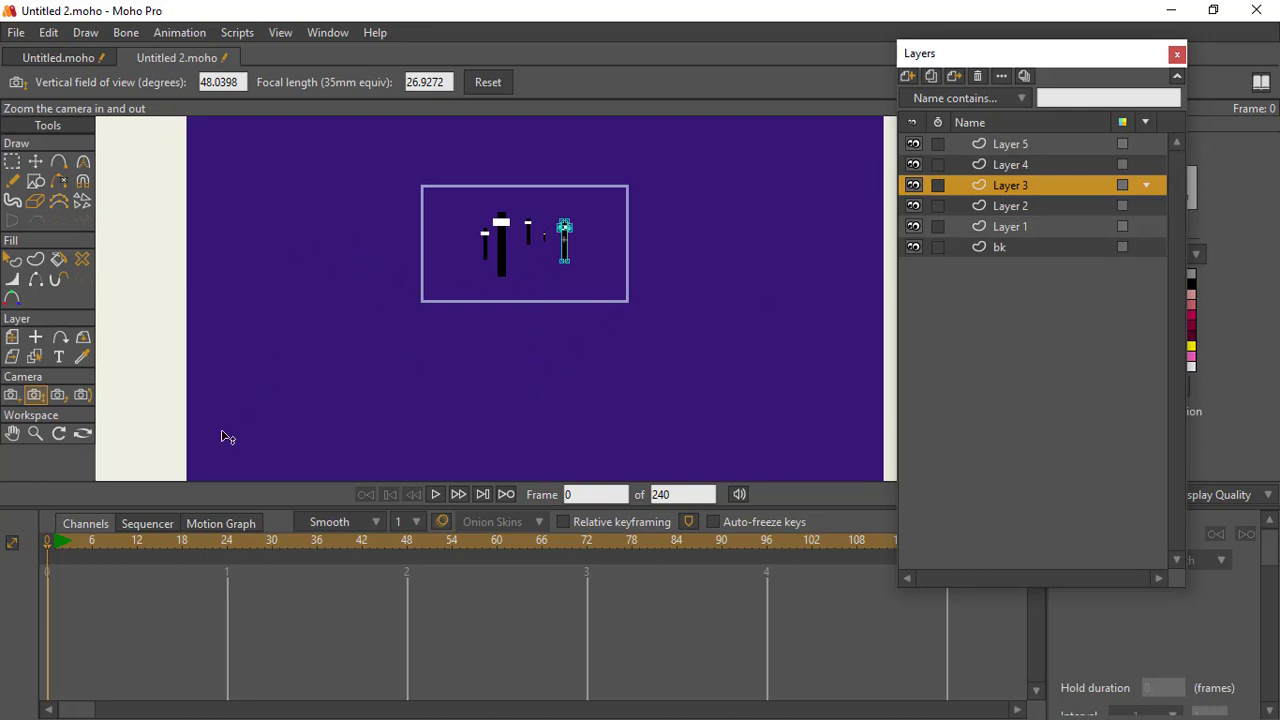
- Orbit the workspace to examine the bar layers, the purple background and the camera from the side
click(11, 395)
scroll(544, 306, up, 2)
drag(544, 306, 546, 380)
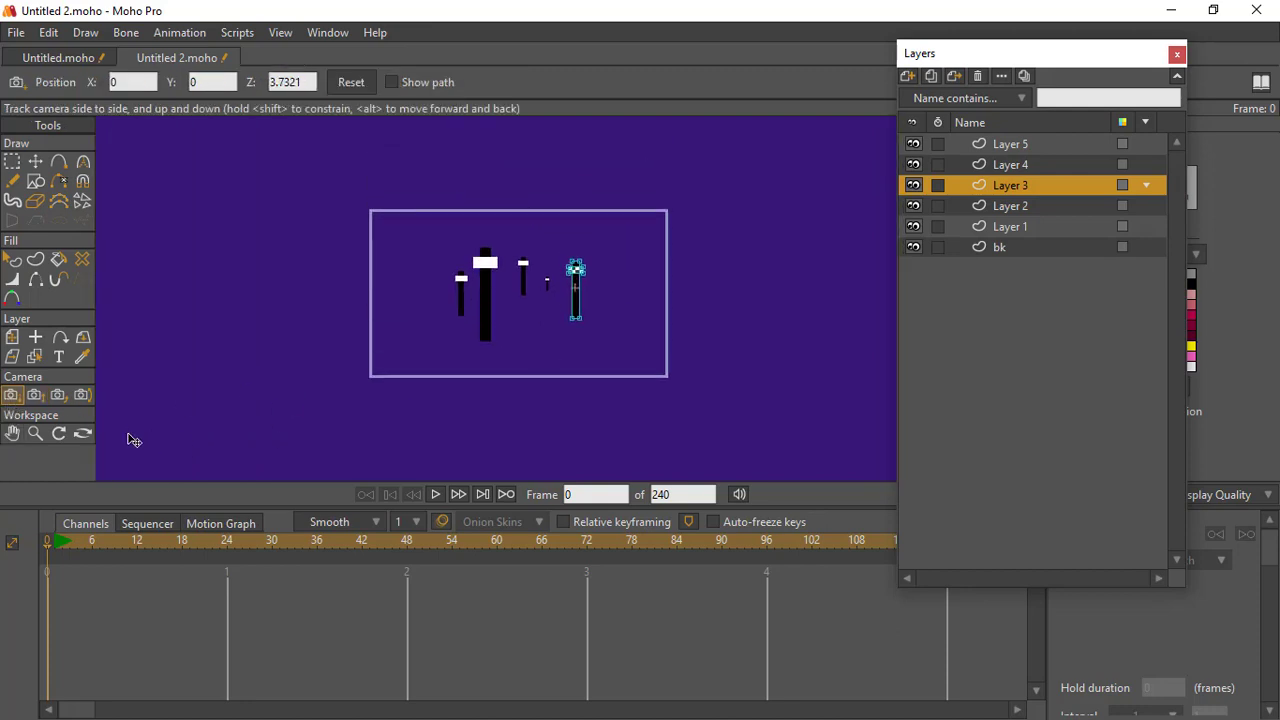
click(82, 436)
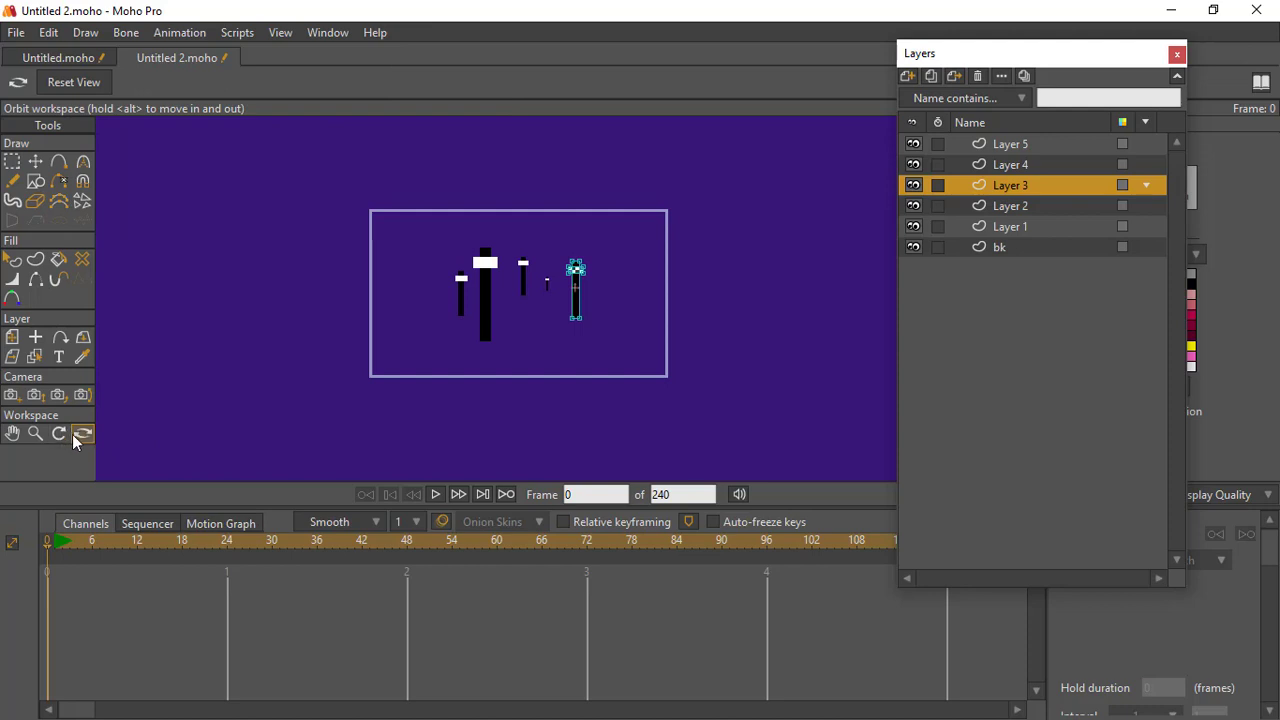
drag(551, 338, 616, 321)
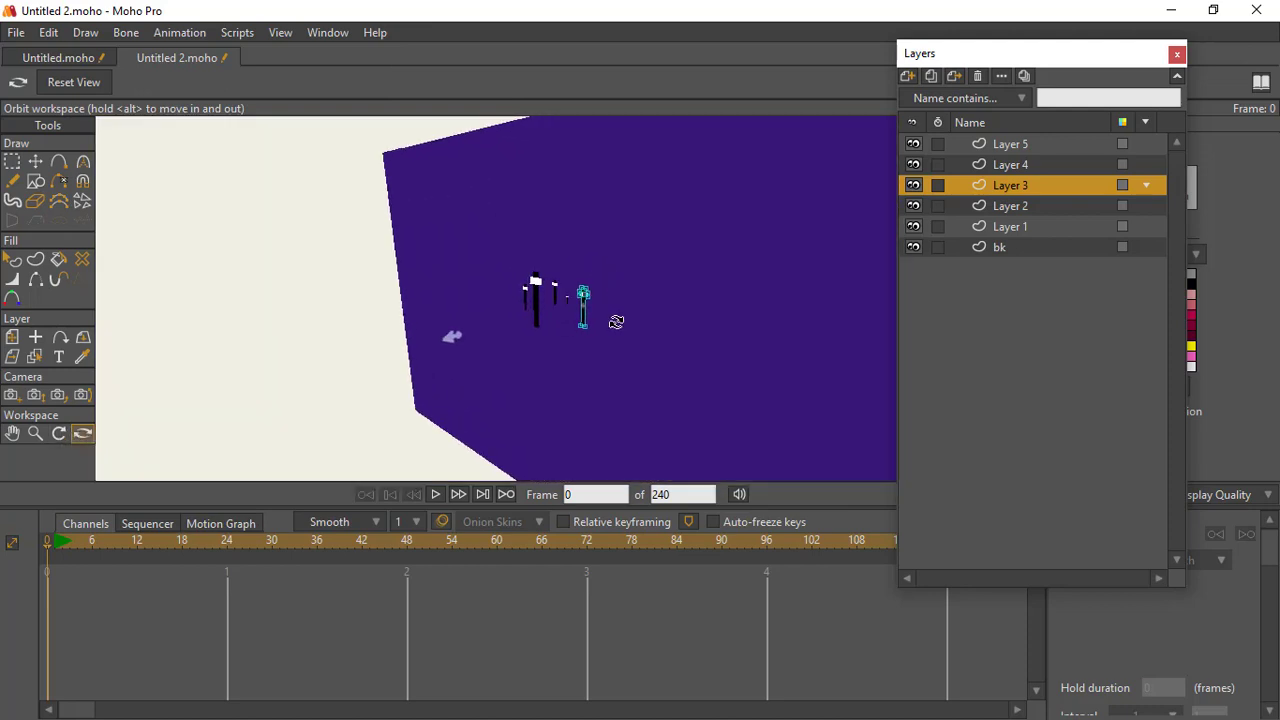
drag(677, 379, 302, 315)
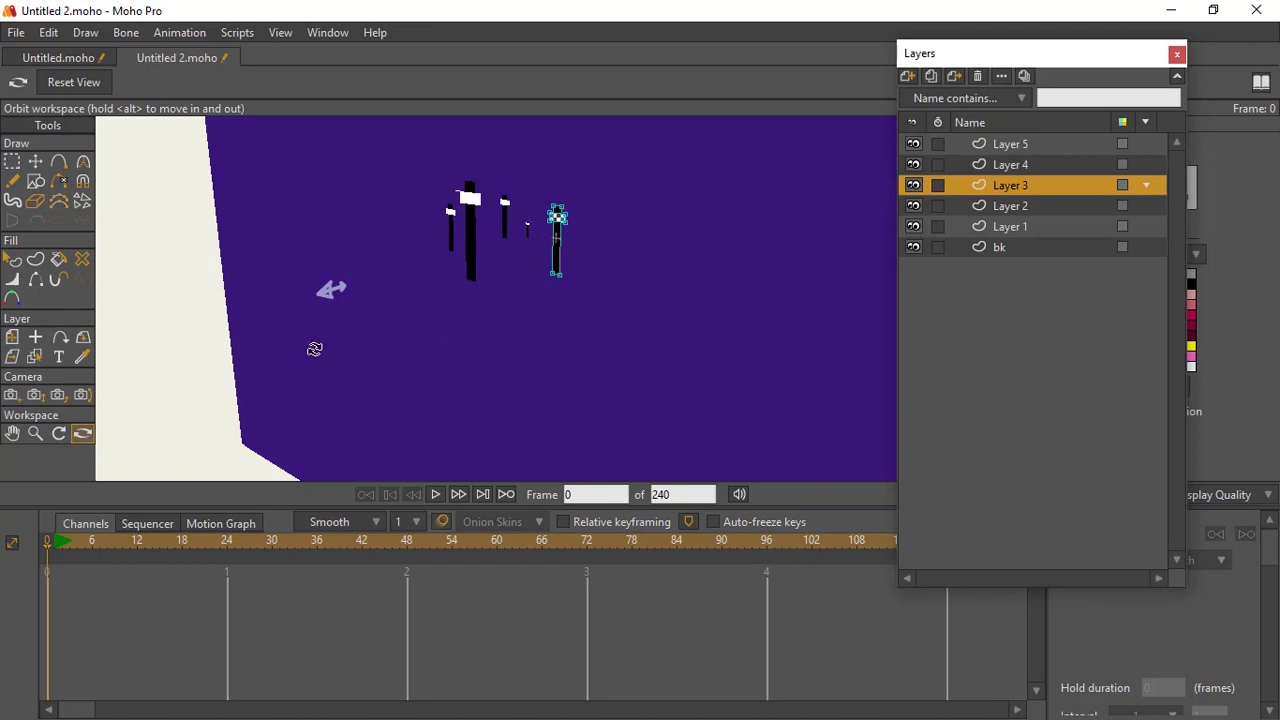
drag(443, 286, 222, 330)
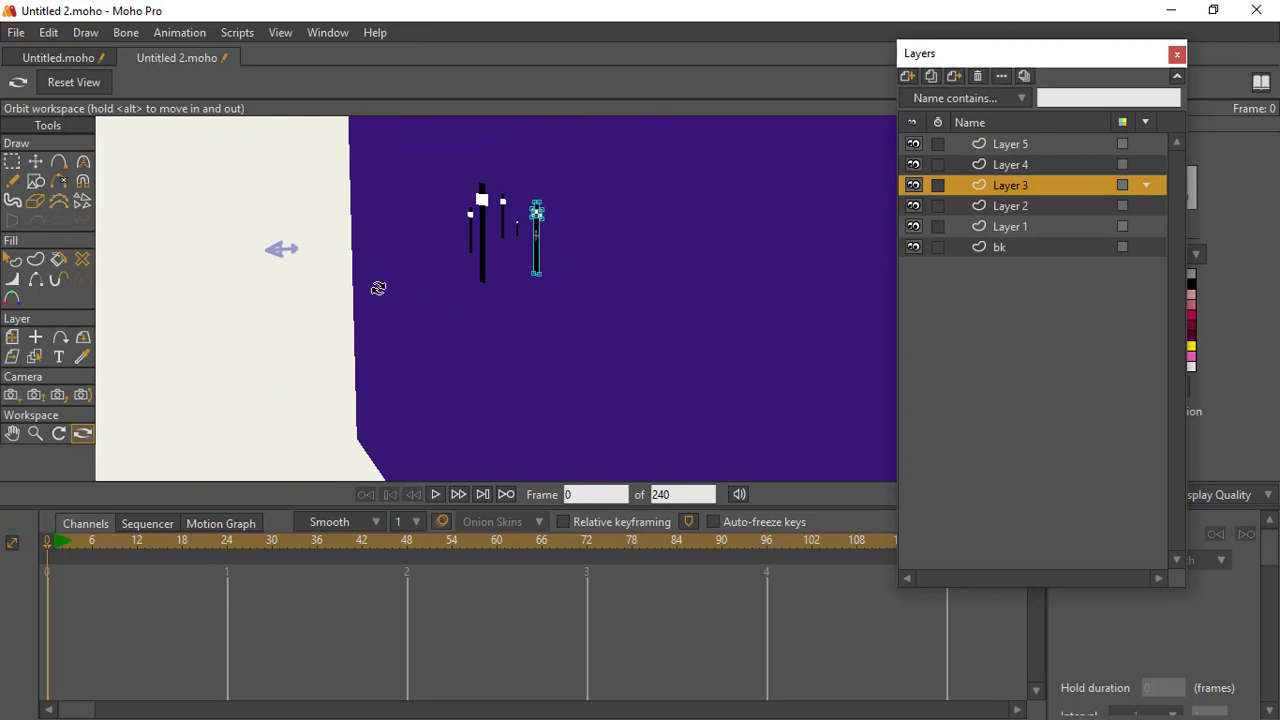
drag(378, 288, 251, 318)
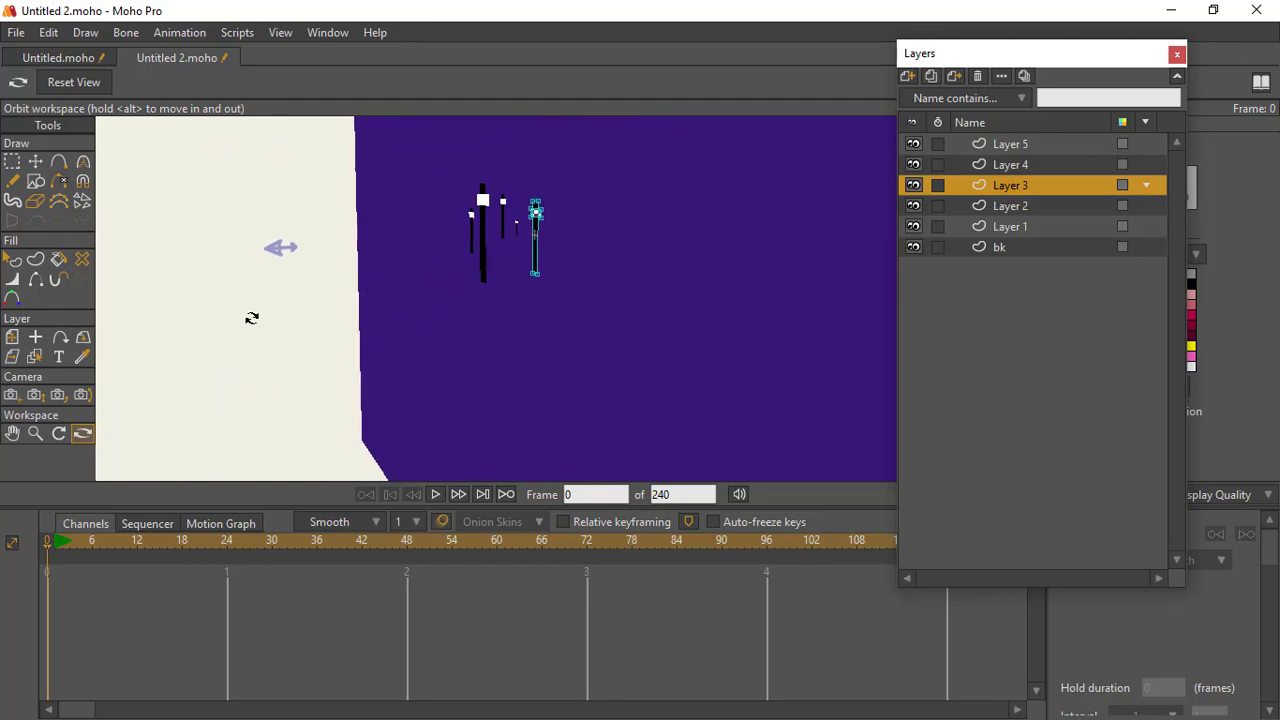
- Track the camera to about X 2.64, Y 0.05, Z 4.00
click(11, 395)
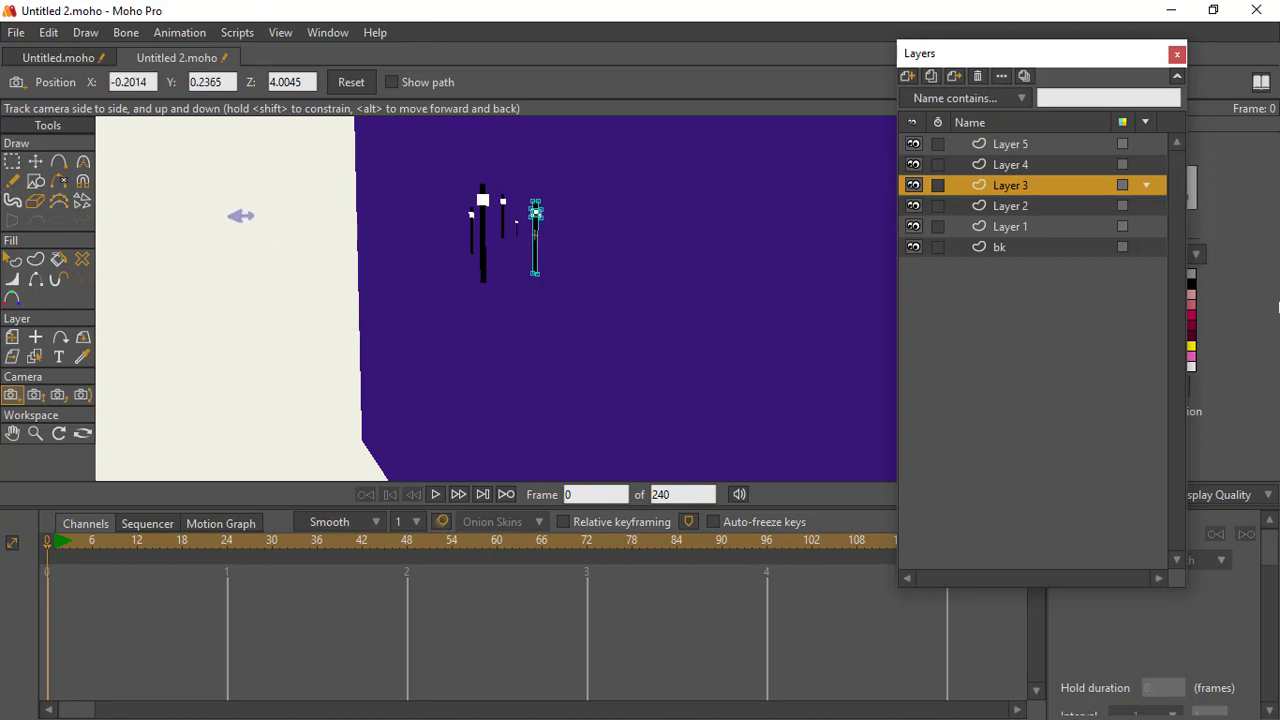
drag(266, 248, 331, 374)
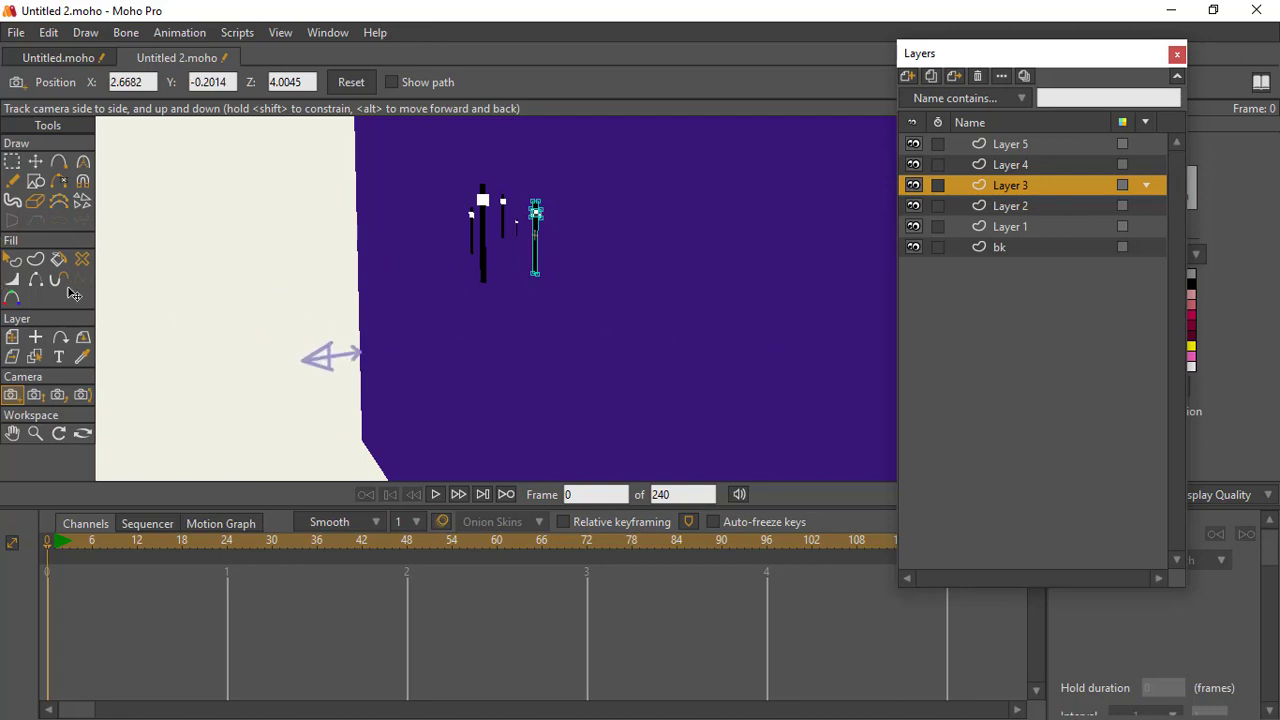
mouse_move(306, 315)
mouse_down()
mouse_move(343, 280)
mouse_move(349, 360)
mouse_move(366, 371)
mouse_move(505, 233)
mouse_up()
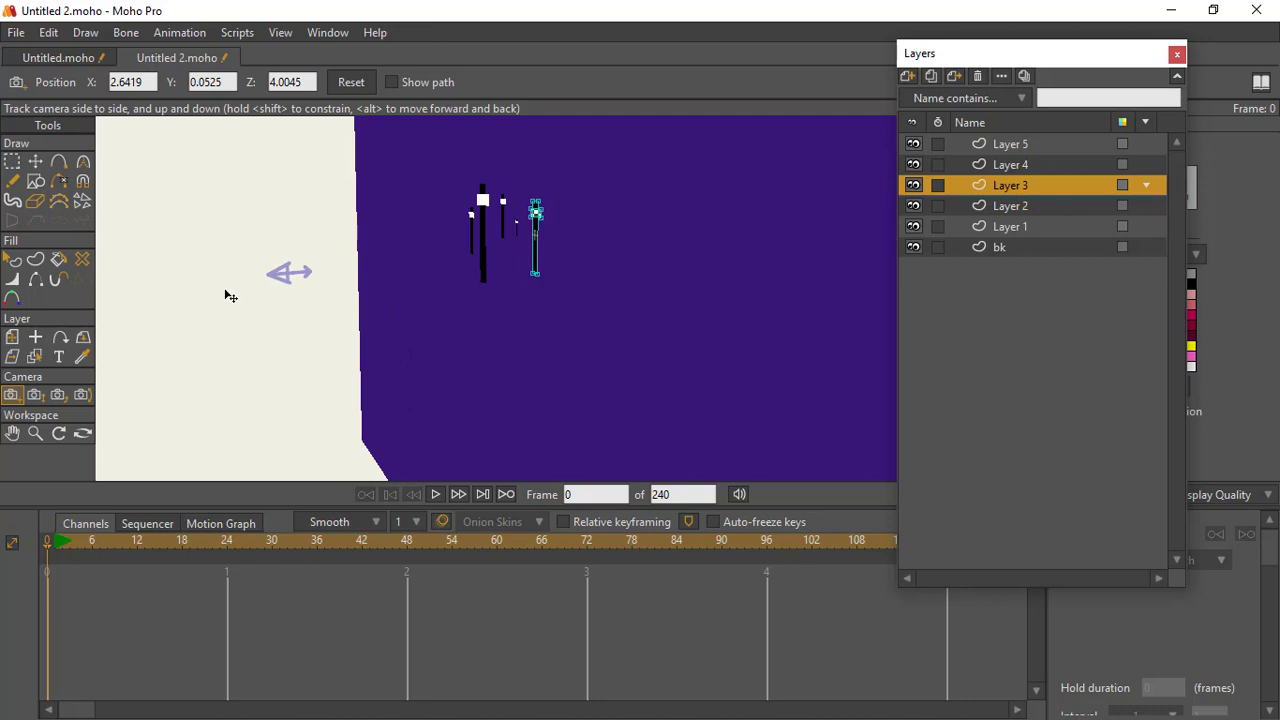
- Move the Layer 5 bar toward the camera to about X -0.87, Y -0.33, Z 1.36
click(36, 394)
click(83, 432)
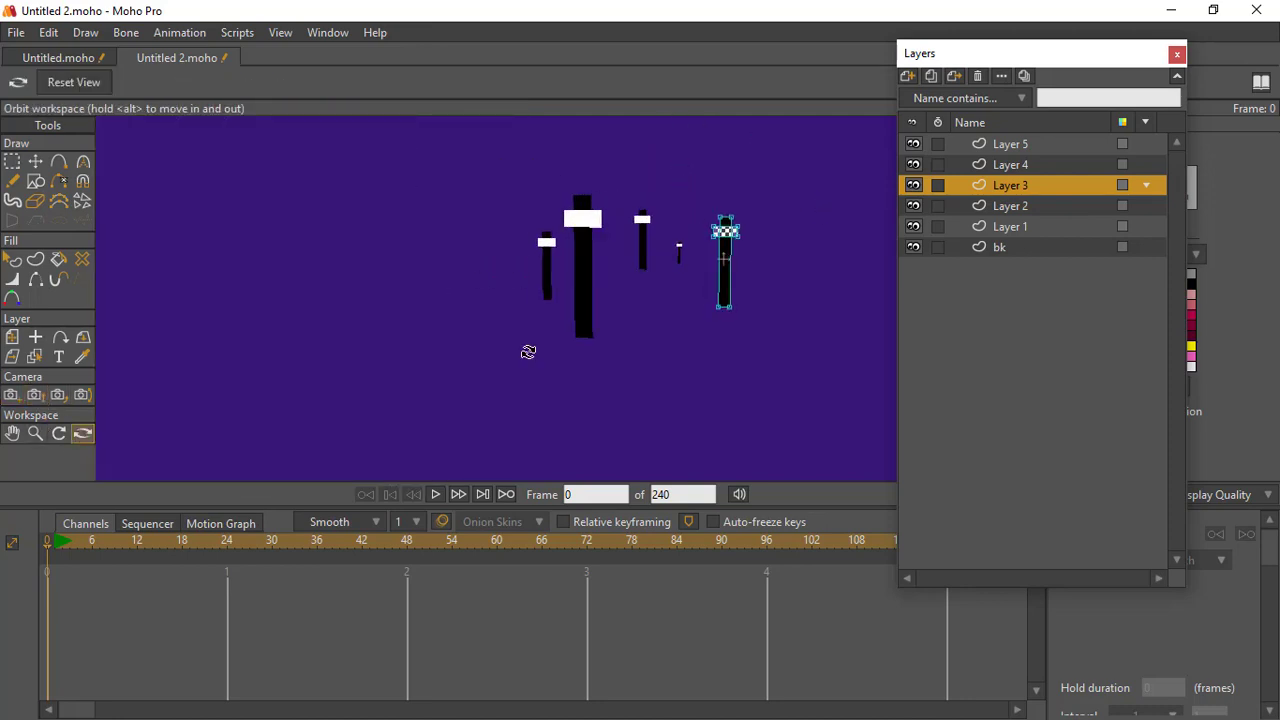
mouse_move(528, 352)
mouse_down()
mouse_move(571, 294)
mouse_move(357, 326)
mouse_move(346, 351)
mouse_move(371, 334)
mouse_move(368, 350)
mouse_up()
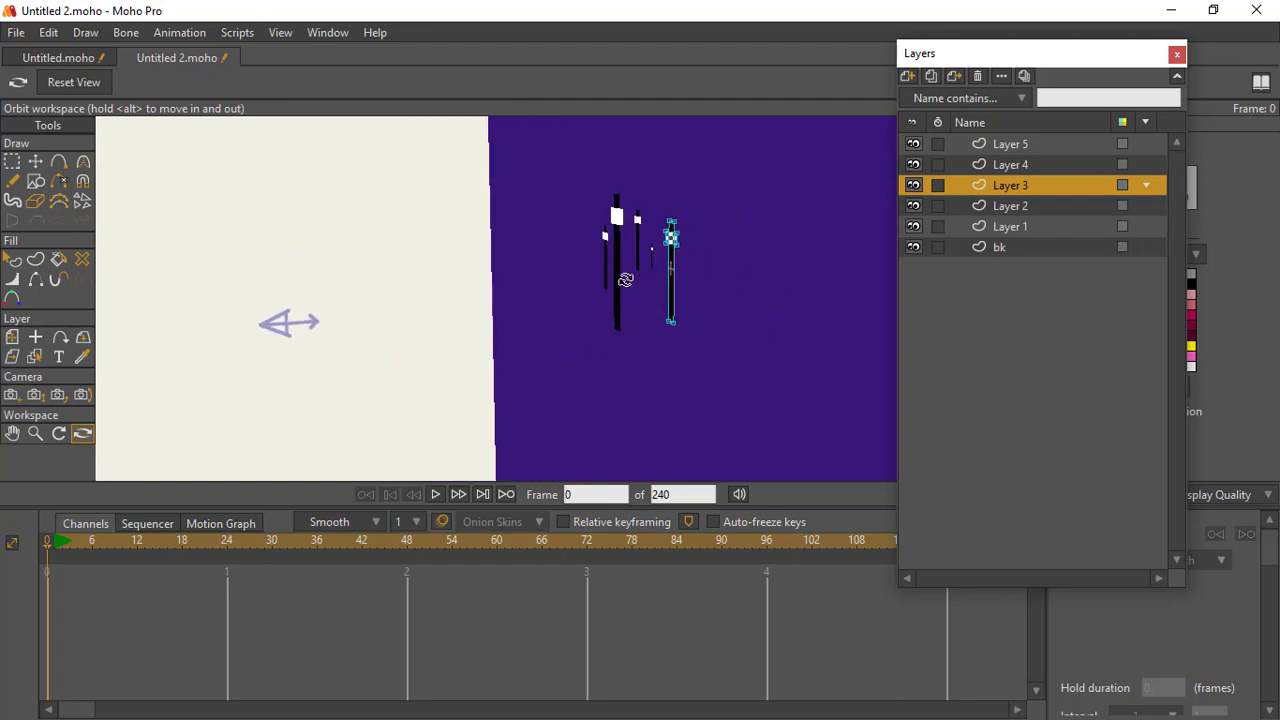
mouse_move(625, 280)
mouse_down()
mouse_move(677, 329)
mouse_move(651, 341)
mouse_up()
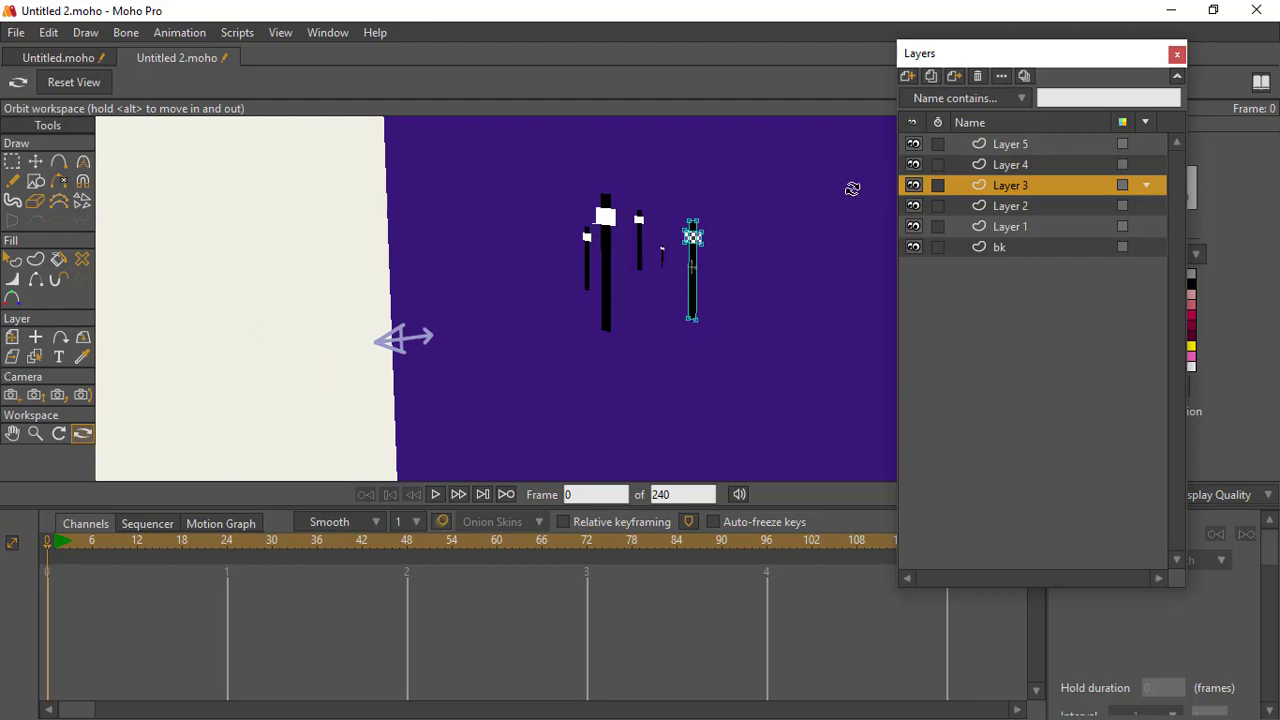
click(1086, 207)
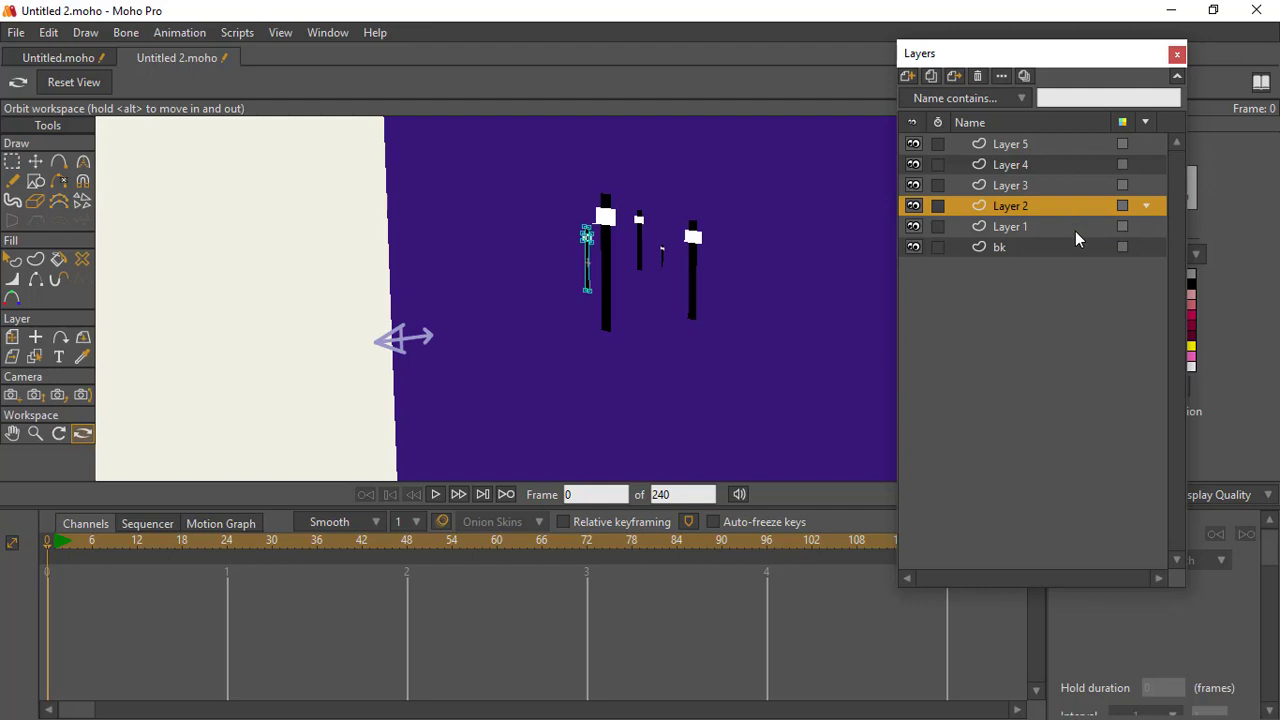
click(1075, 231)
click(1076, 144)
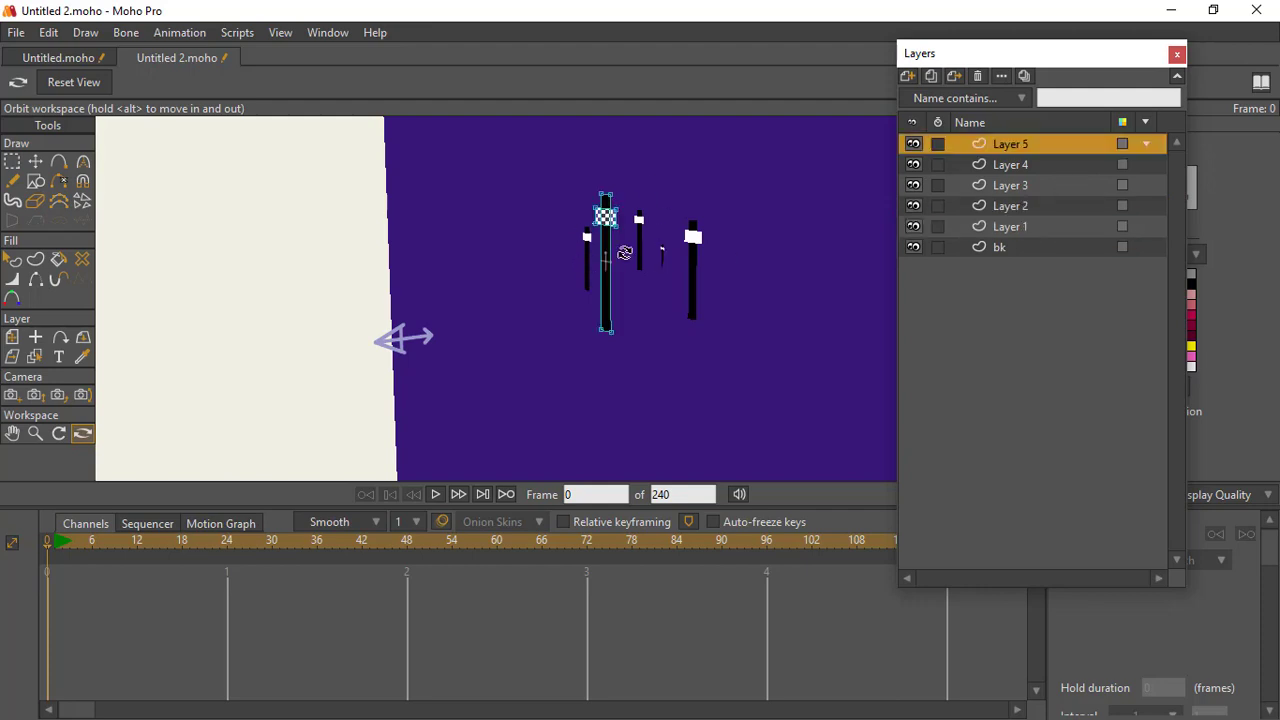
click(12, 337)
mouse_move(619, 272)
mouse_down()
mouse_move(468, 292)
mouse_move(490, 290)
mouse_up()
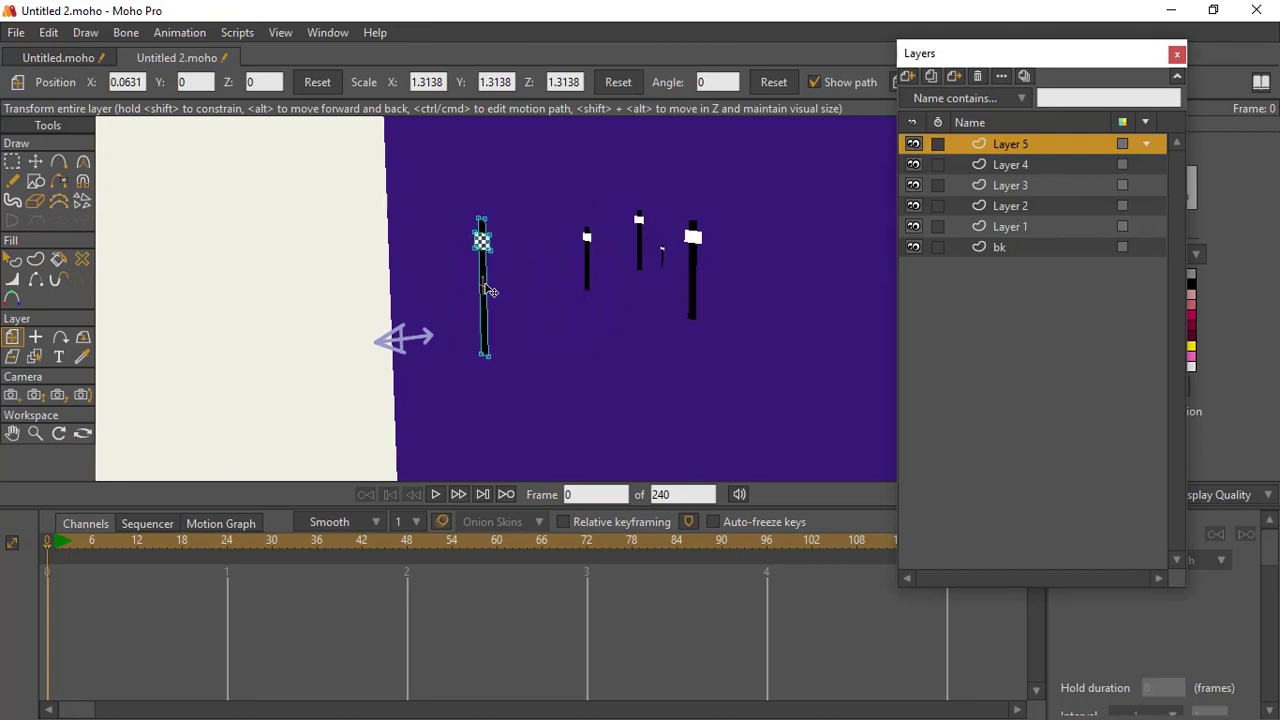
- Bring the Layer 2 bar forward from the background to about X -0.73, Y 0.09, Z 0.47
click(82, 432)
drag(596, 350, 533, 354)
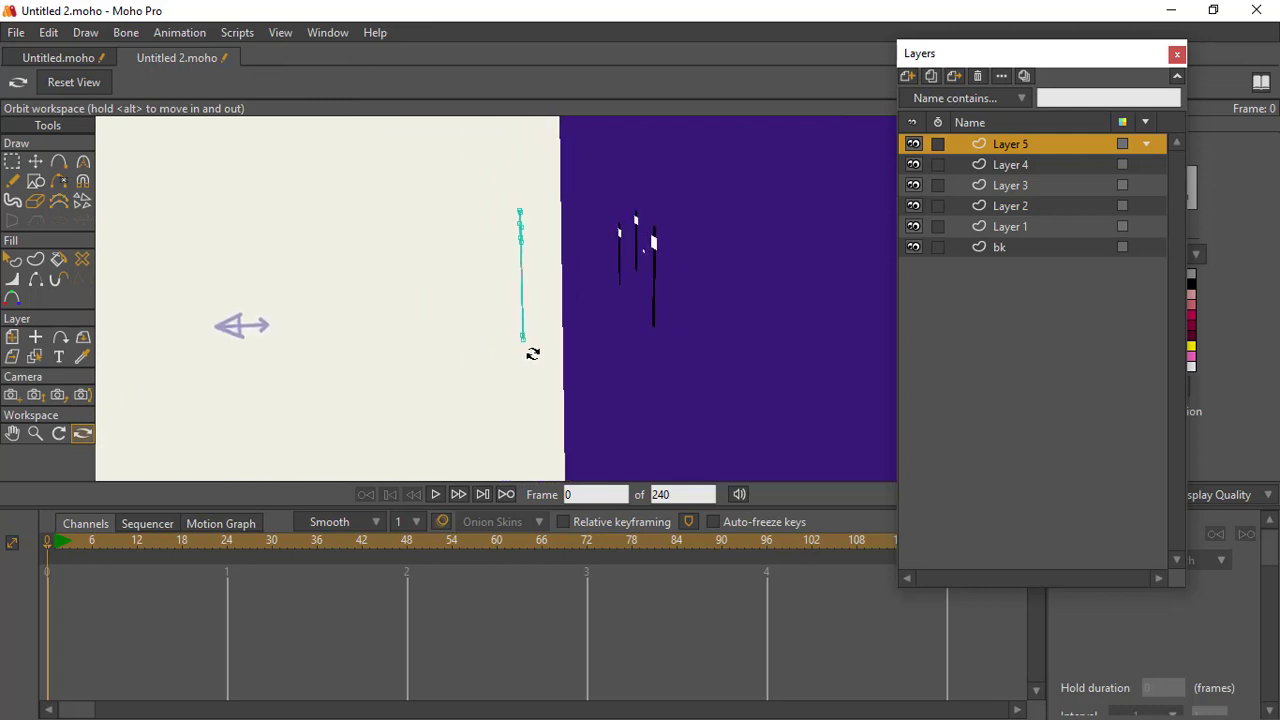
drag(687, 298, 654, 289)
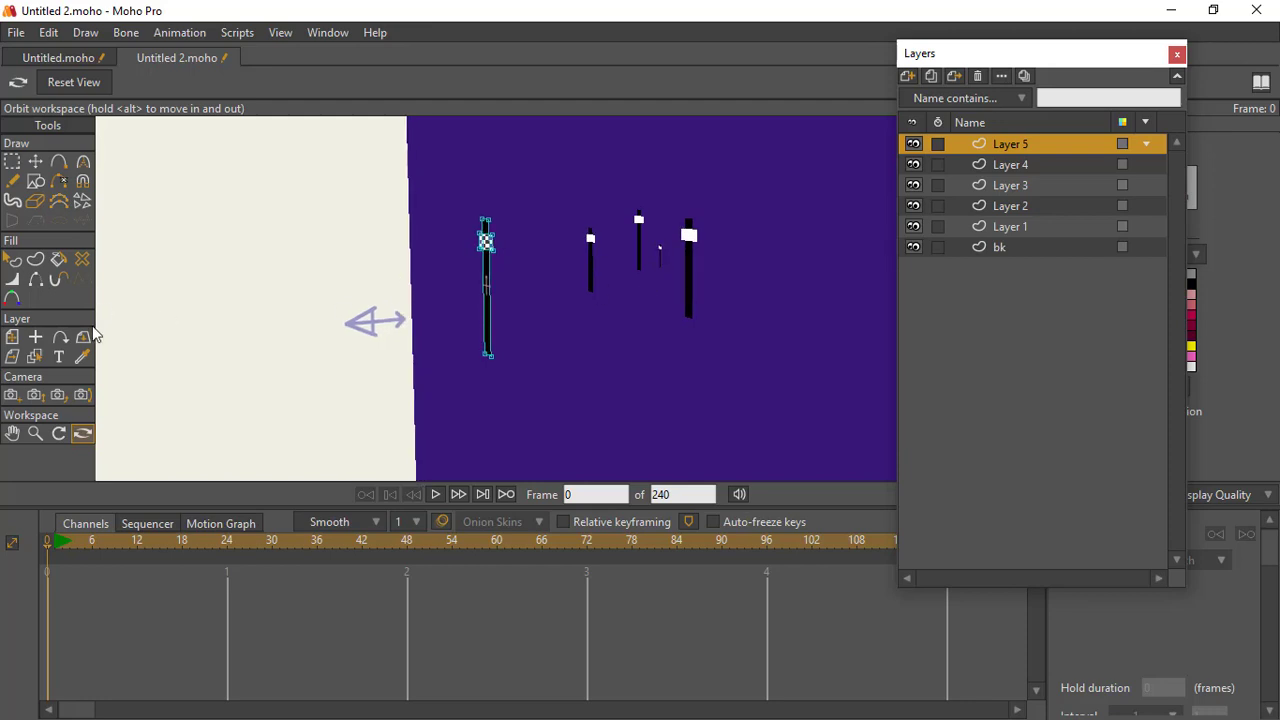
click(12, 338)
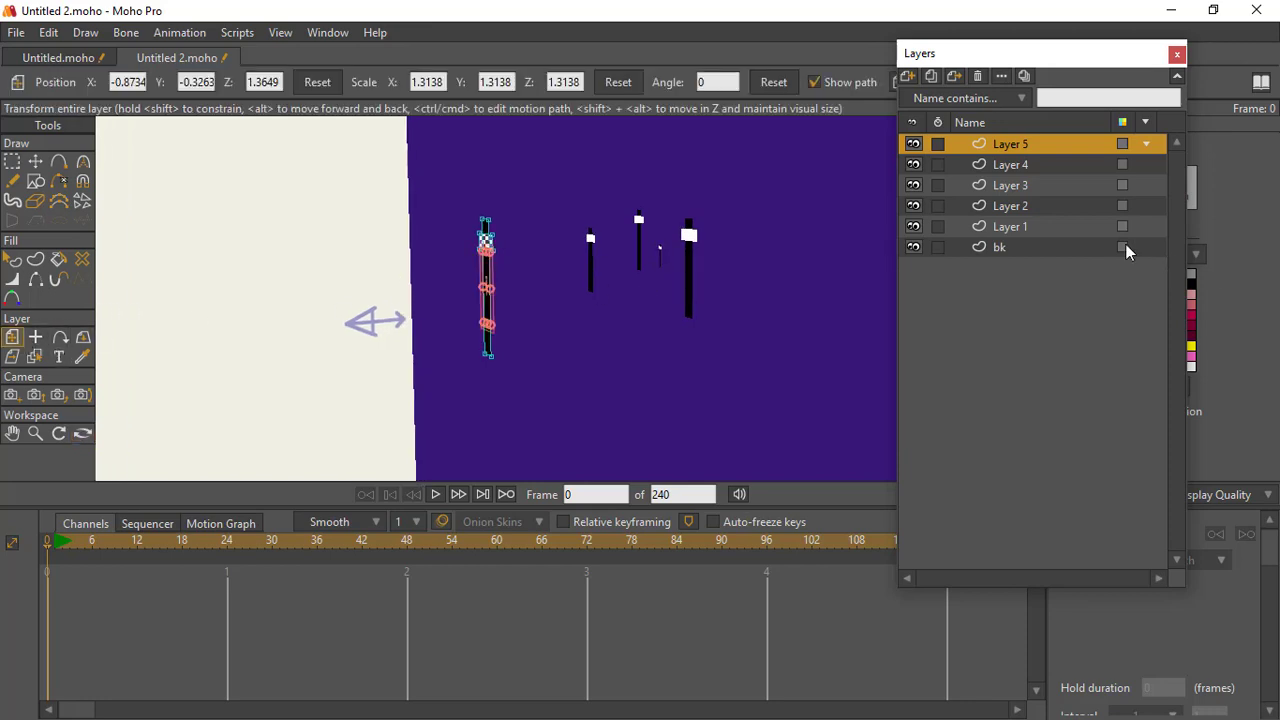
click(1040, 206)
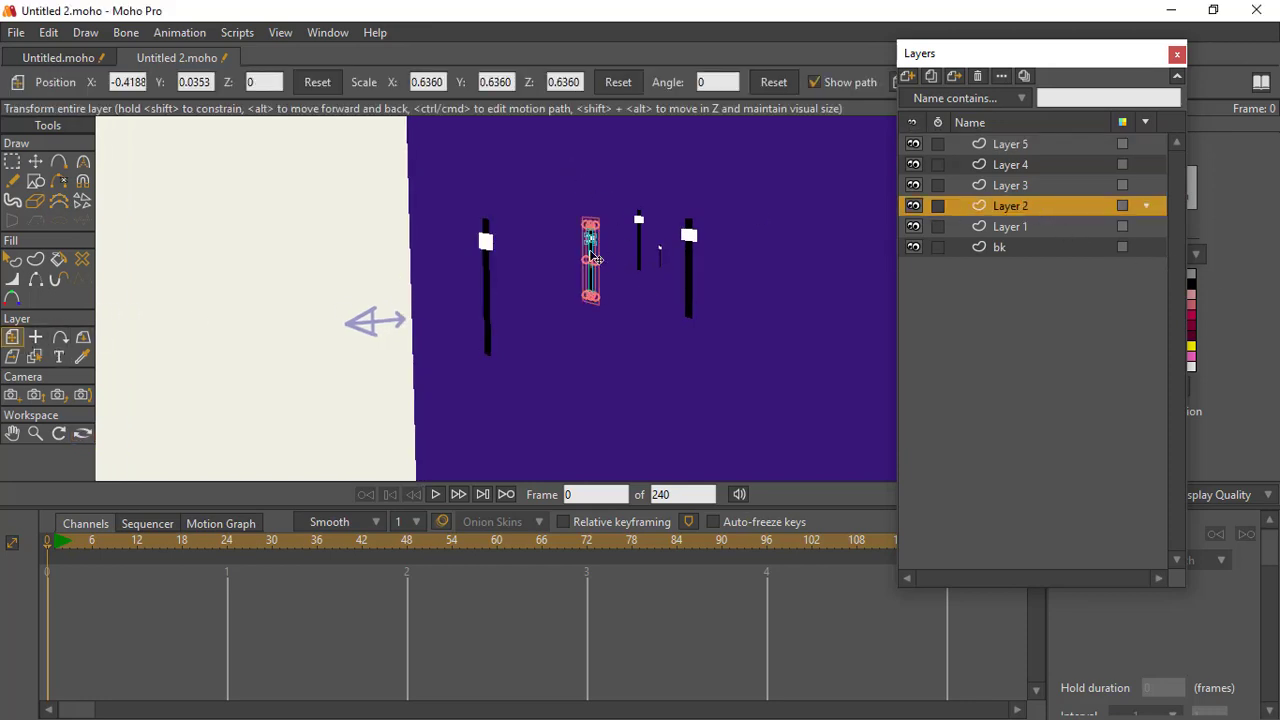
drag(592, 258, 555, 254)
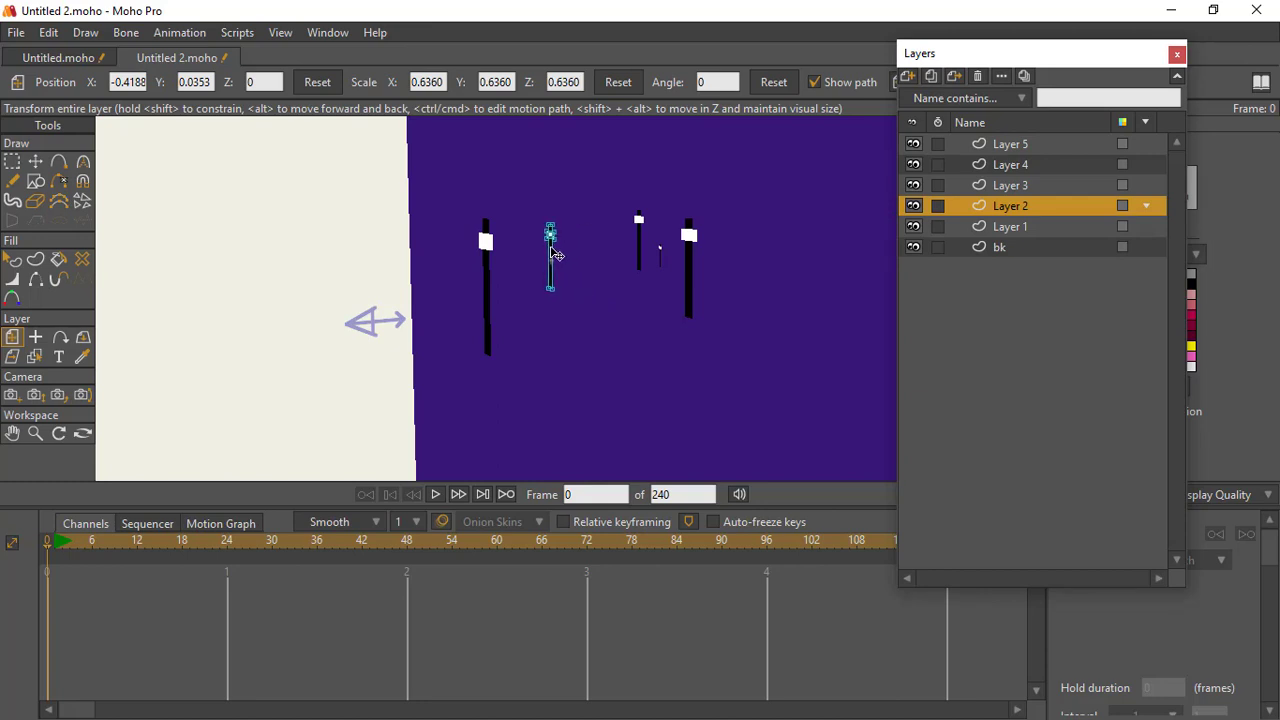
- Lower the Layer 3 bar and bring it slightly forward, and move the Layer 4 bar to about X 0.62, Y 0.39, Z 0.32
click(1040, 185)
drag(692, 258, 676, 321)
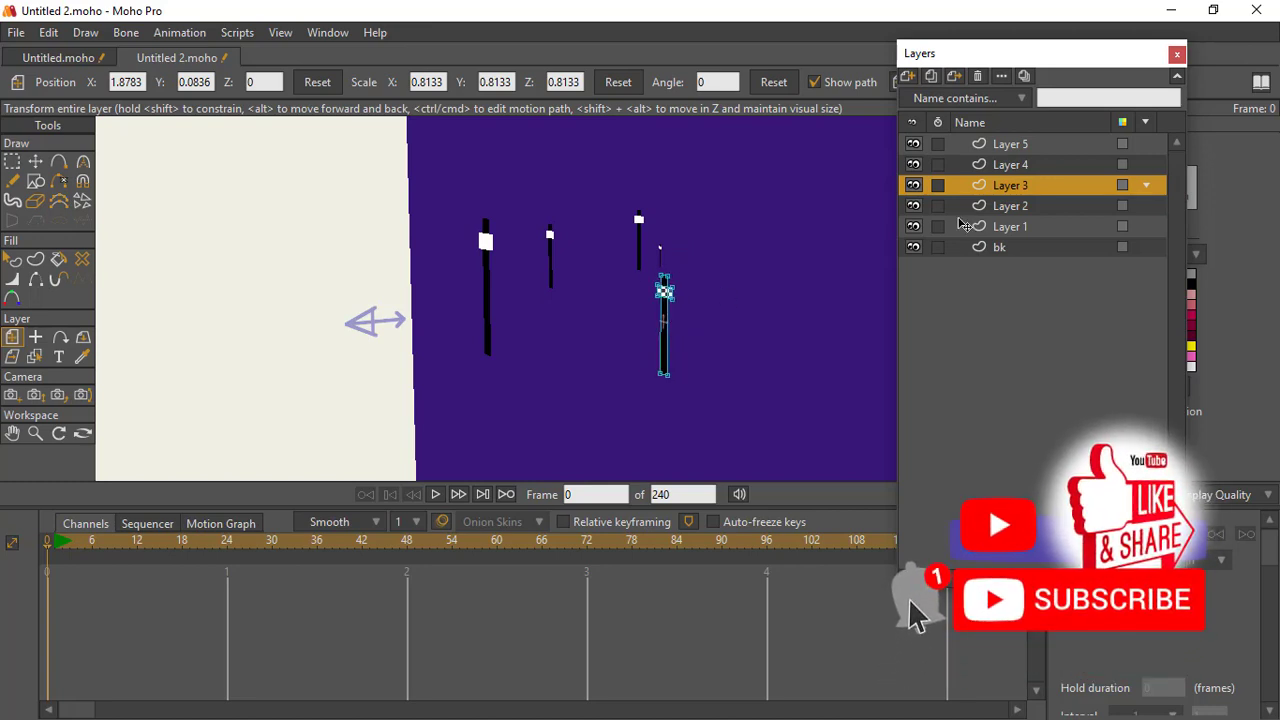
click(1020, 165)
drag(651, 243, 613, 230)
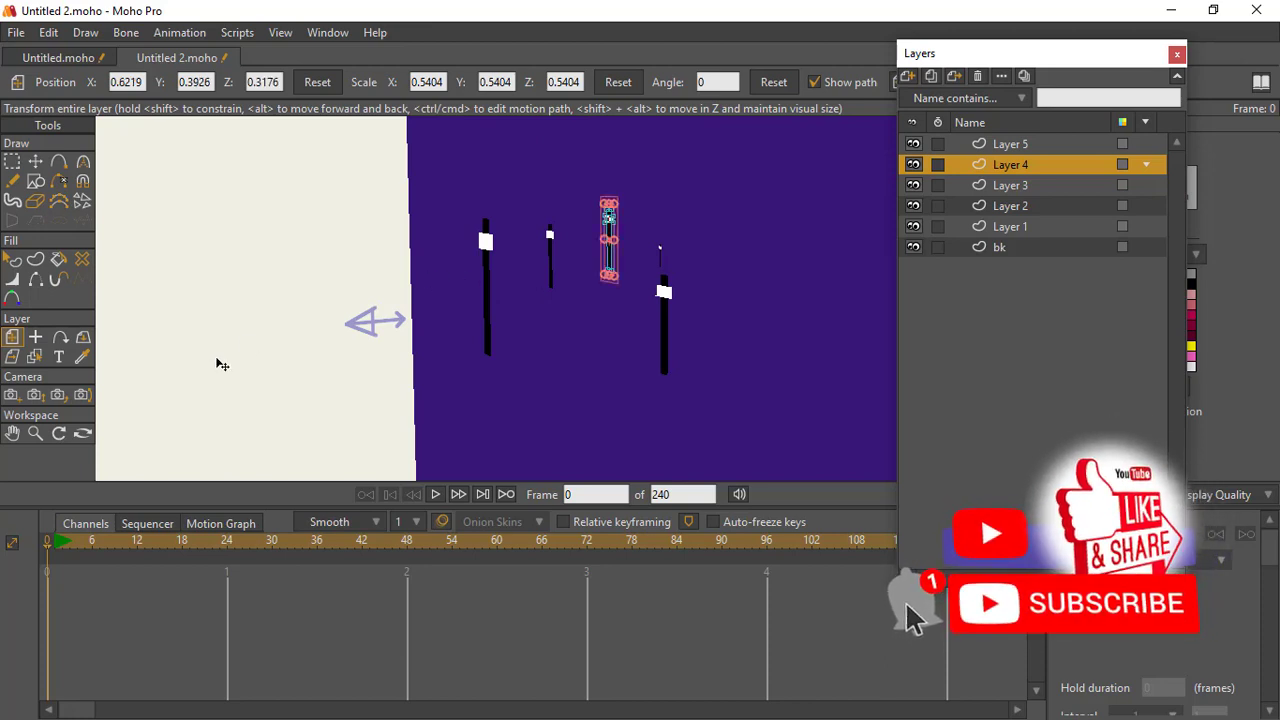
- Raise the Layer 2 bar, placing it at about X -0.71, Y 0.28, Z 0.42
click(82, 433)
mouse_move(400, 355)
mouse_down()
mouse_move(650, 345)
mouse_move(780, 366)
mouse_move(394, 357)
mouse_up()
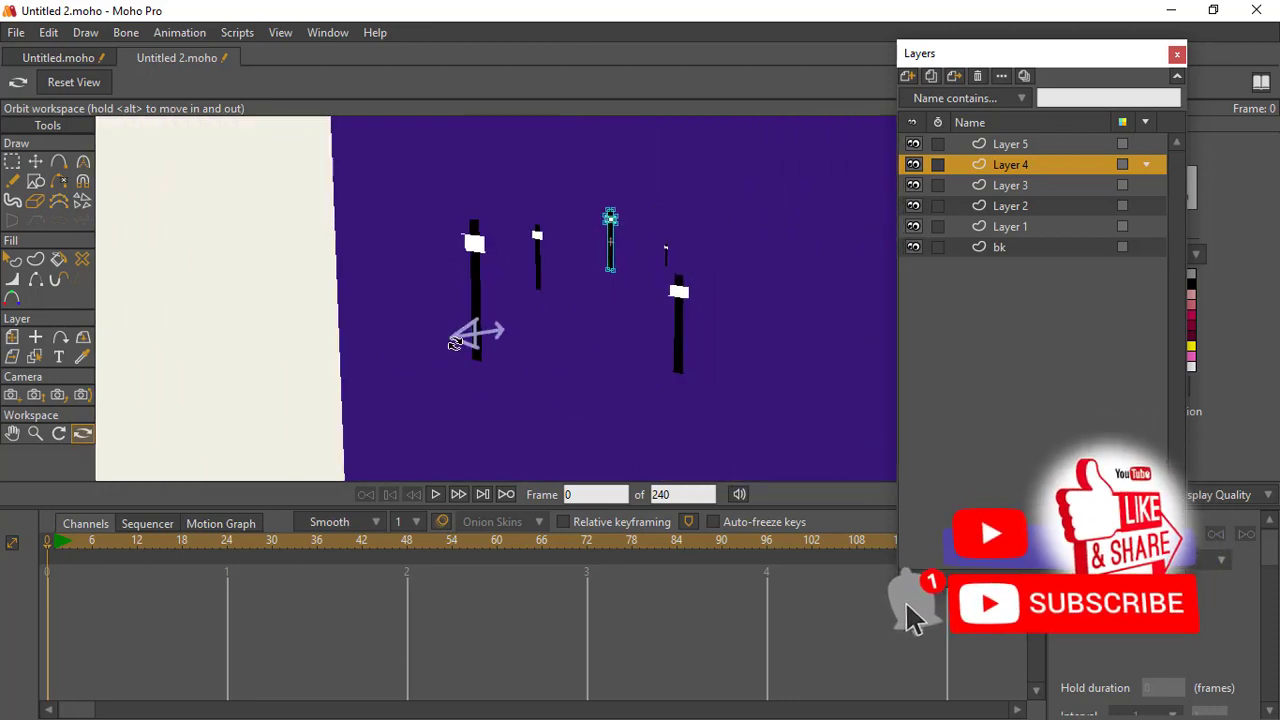
click(1012, 186)
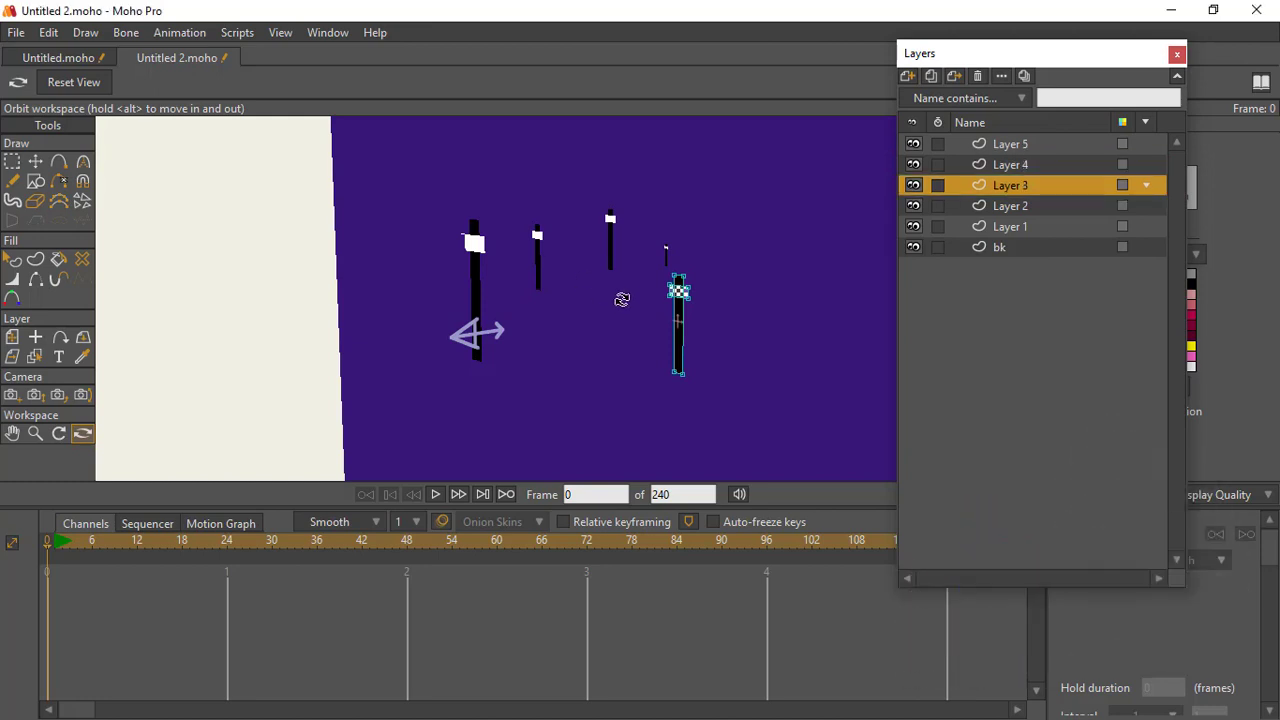
click(1047, 167)
click(1066, 206)
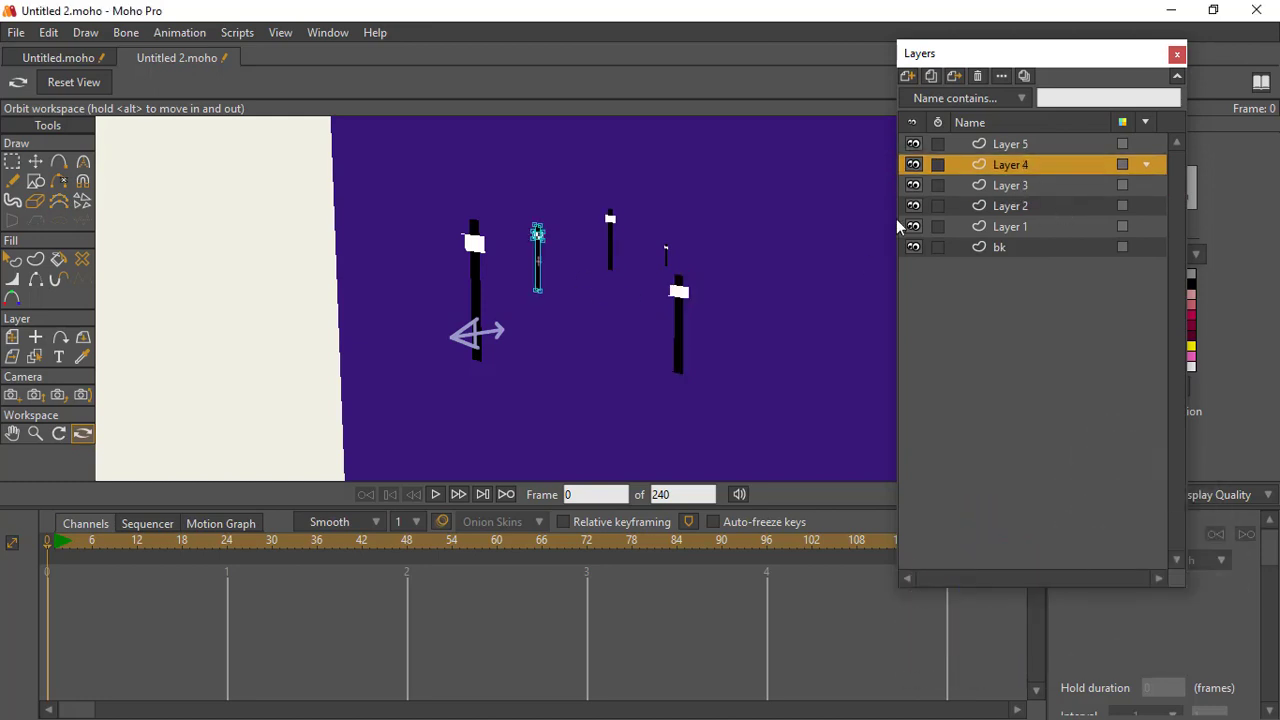
click(13, 338)
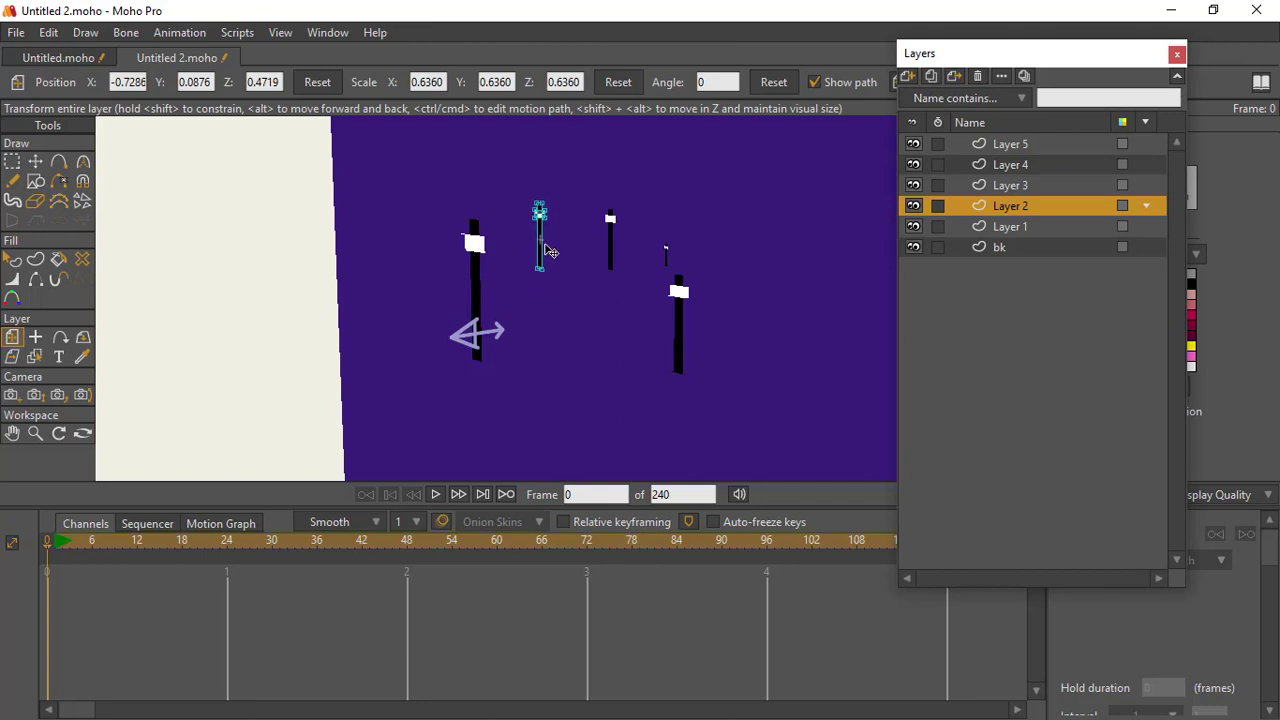
drag(541, 257, 547, 251)
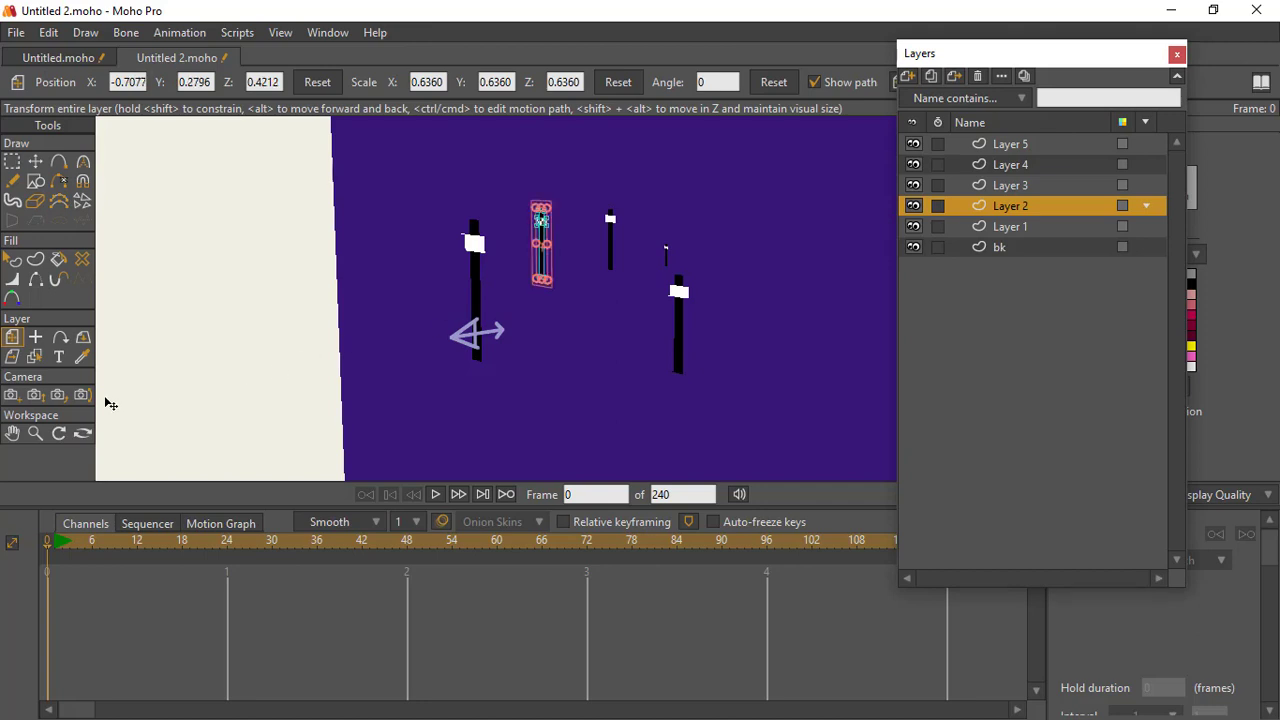
- Reset the view and orbit around the scene to examine the depth spacing of the bars and the camera's position
click(83, 434)
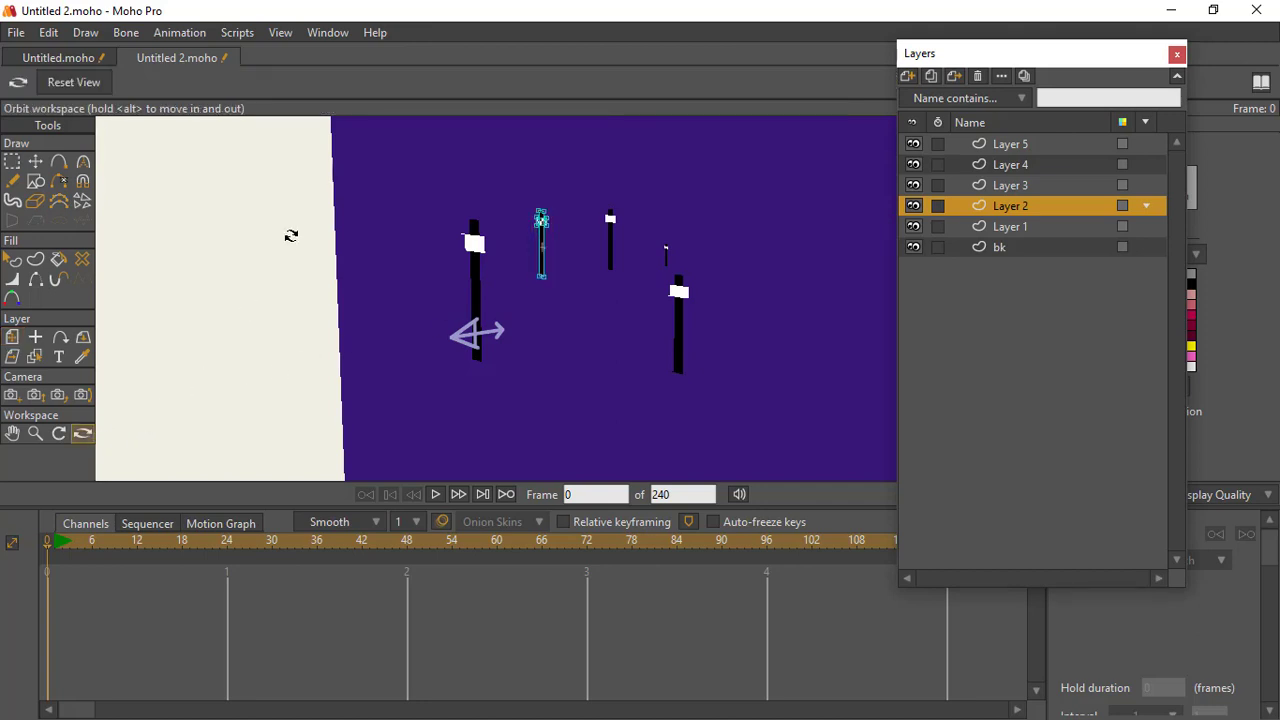
click(101, 84)
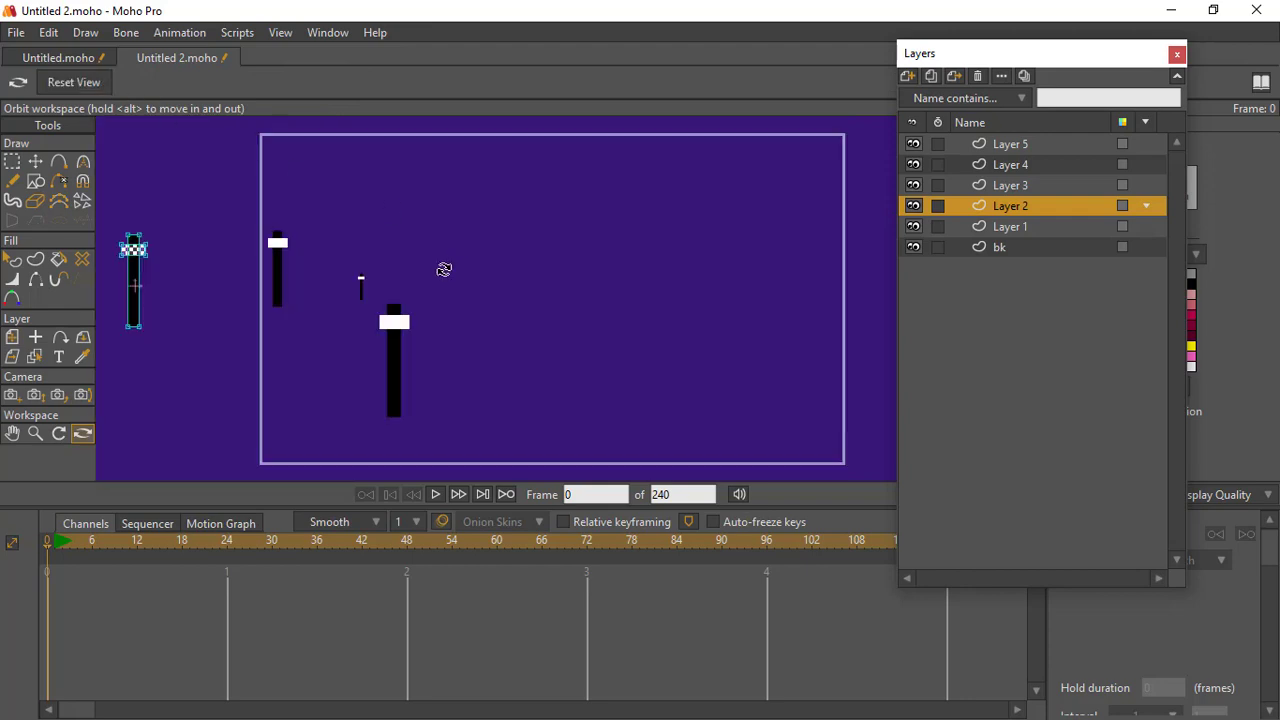
drag(444, 270, 663, 278)
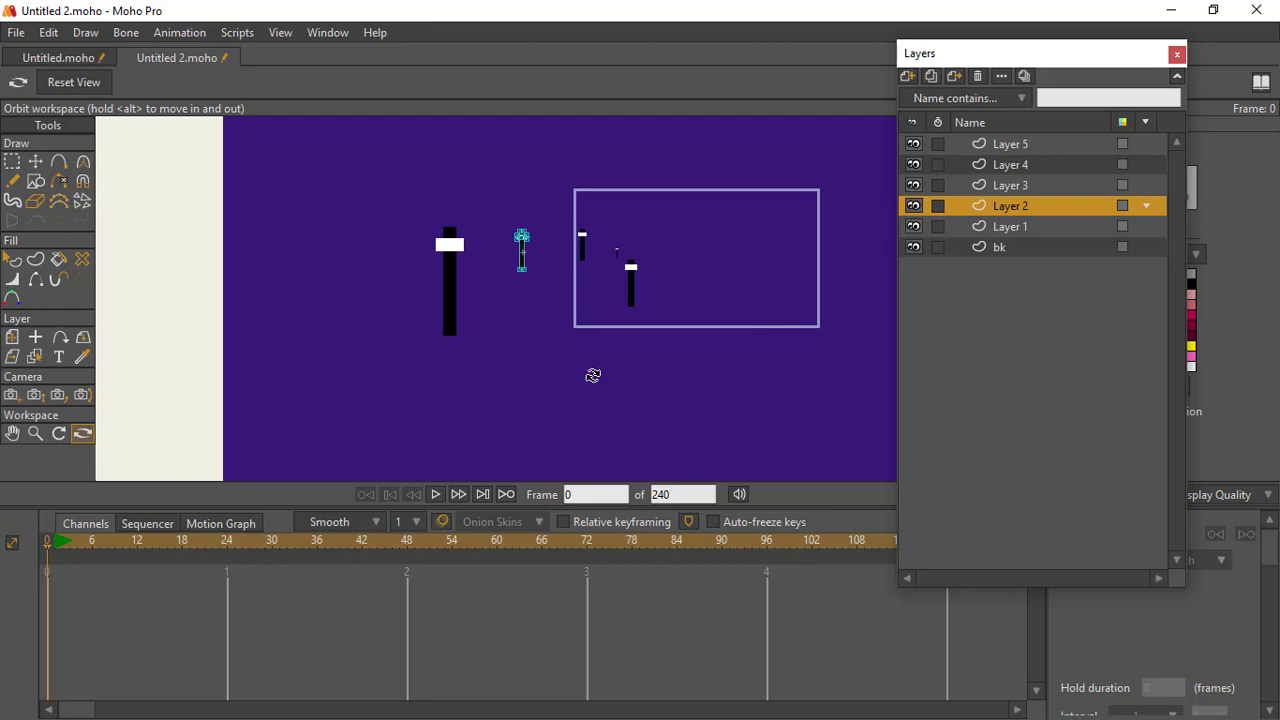
drag(588, 338, 648, 251)
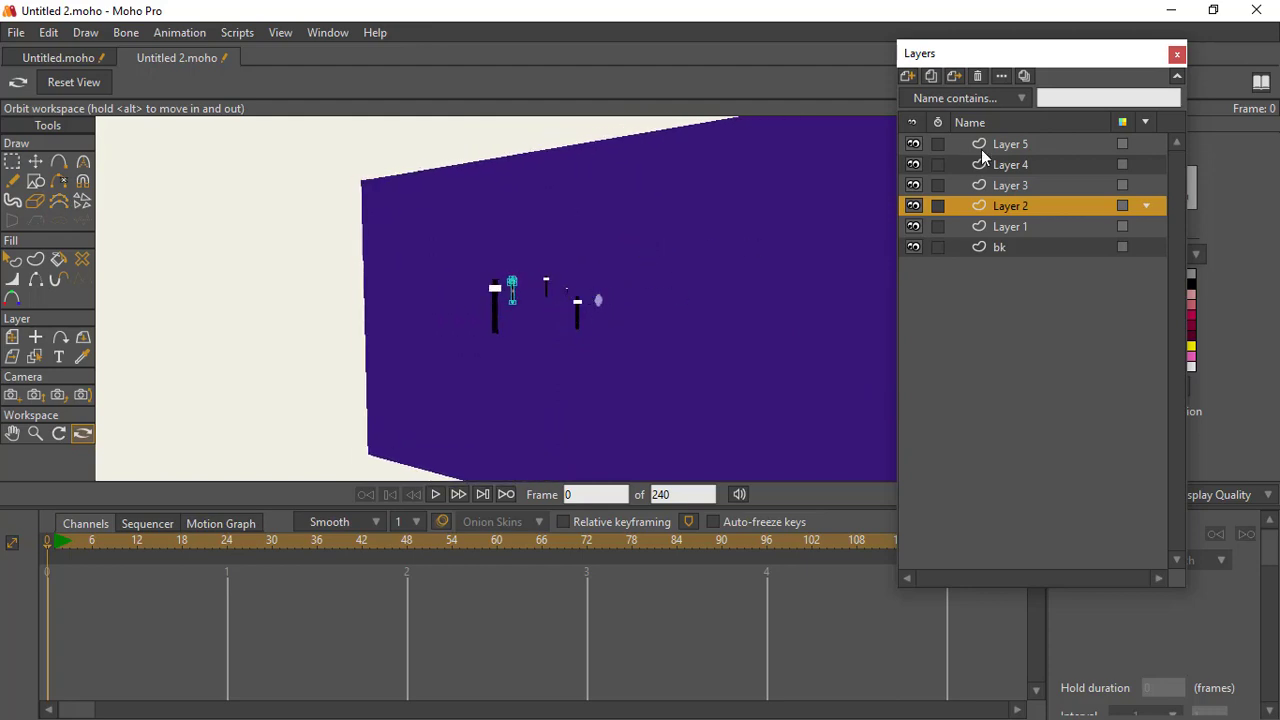
click(11, 394)
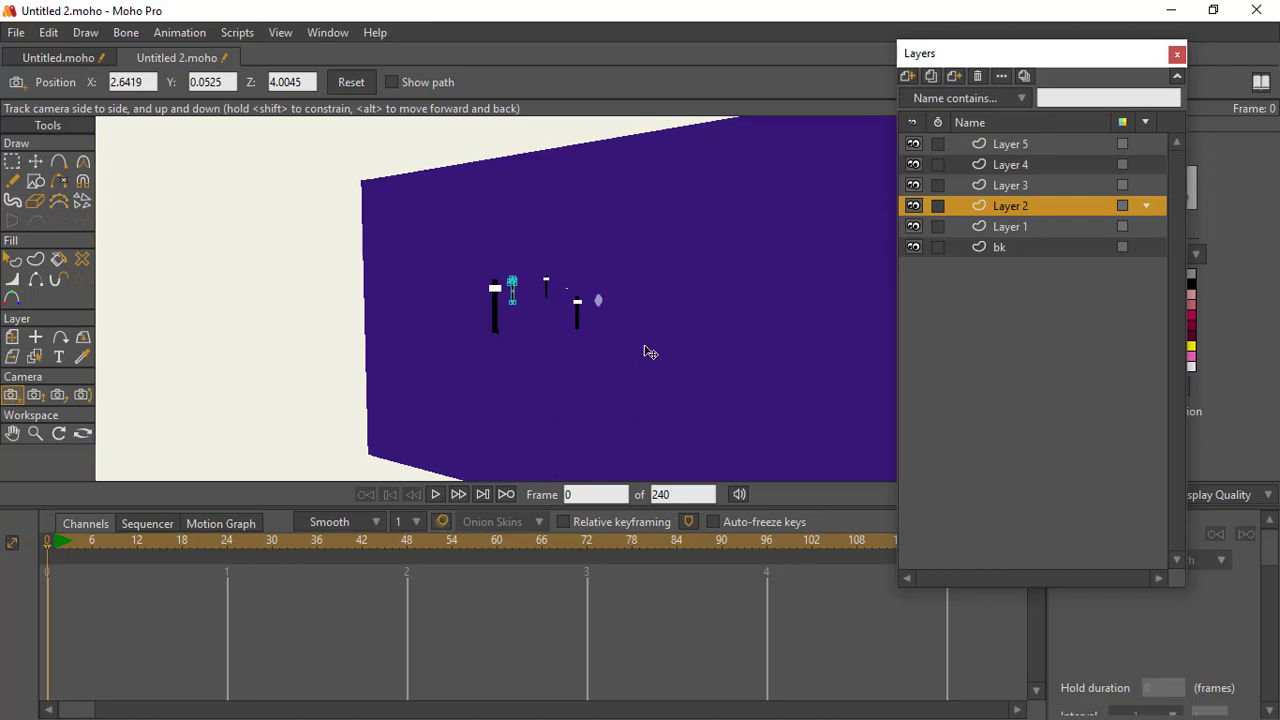
click(82, 433)
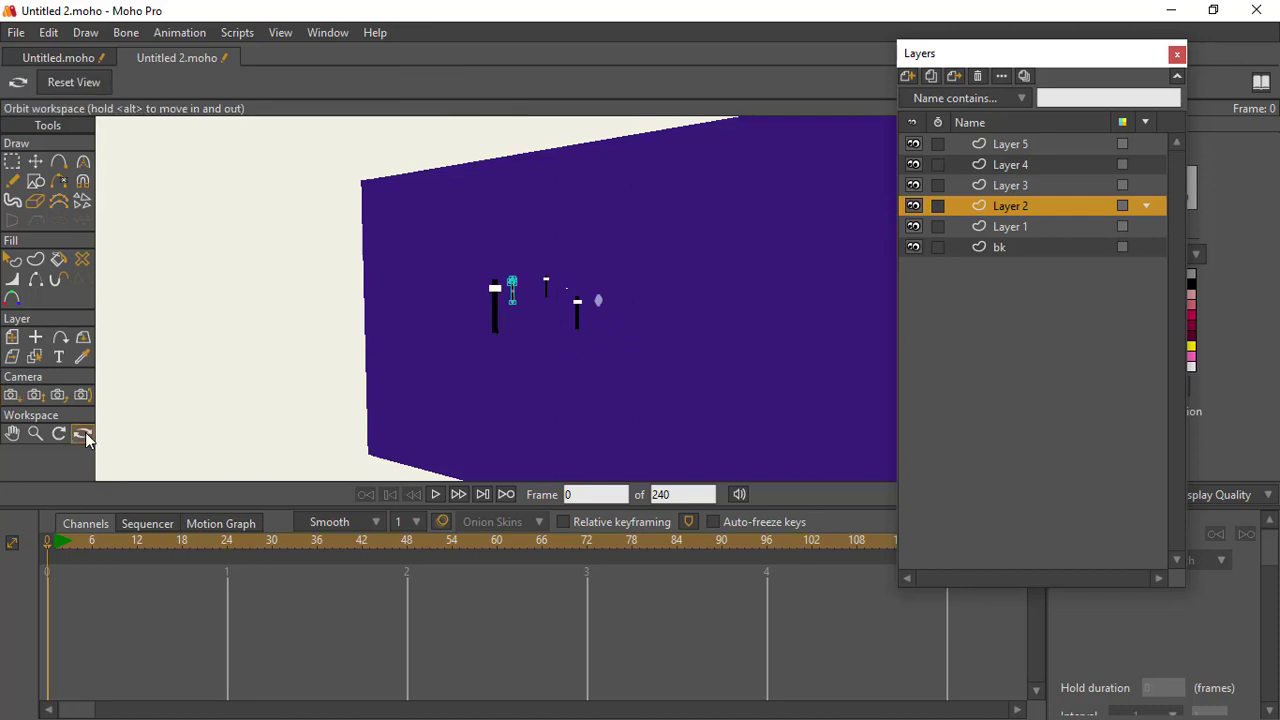
mouse_move(240, 411)
mouse_down()
mouse_move(263, 414)
mouse_move(269, 394)
mouse_move(234, 403)
mouse_up()
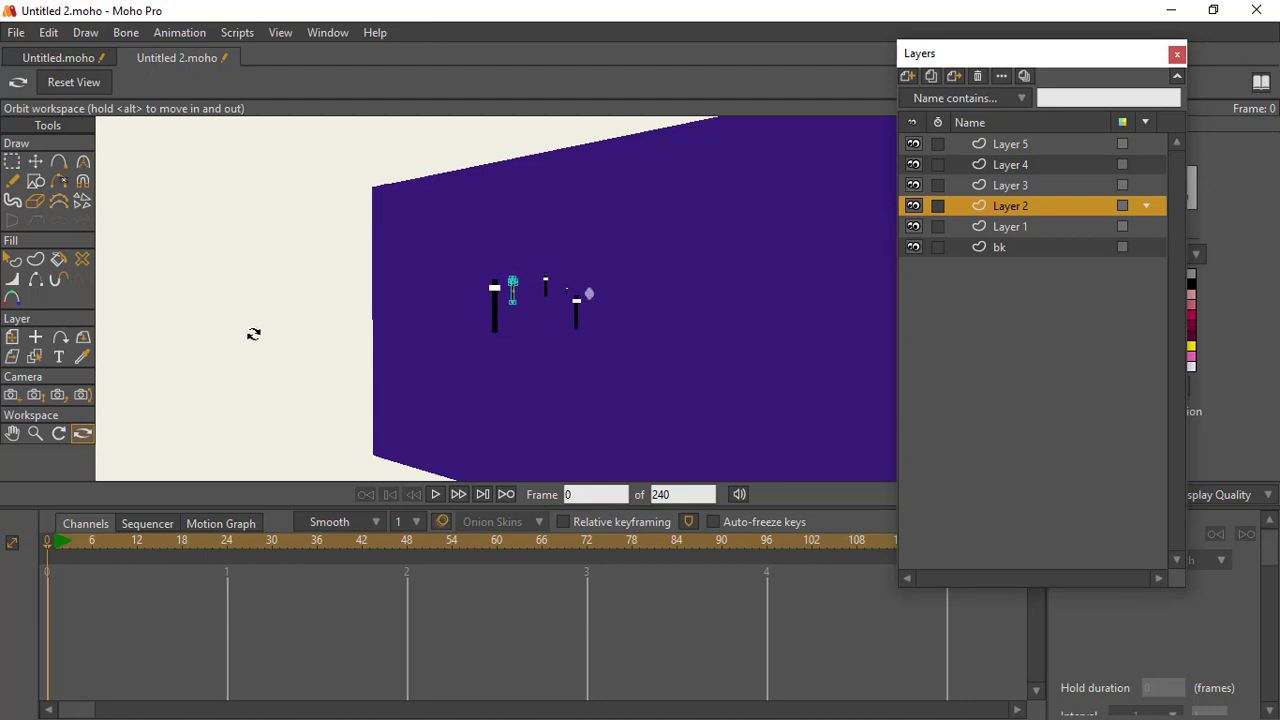
- Shift the camera sideways to about X -0.91, Y 0.12 and render frame 0 to check the framing
click(12, 340)
click(11, 394)
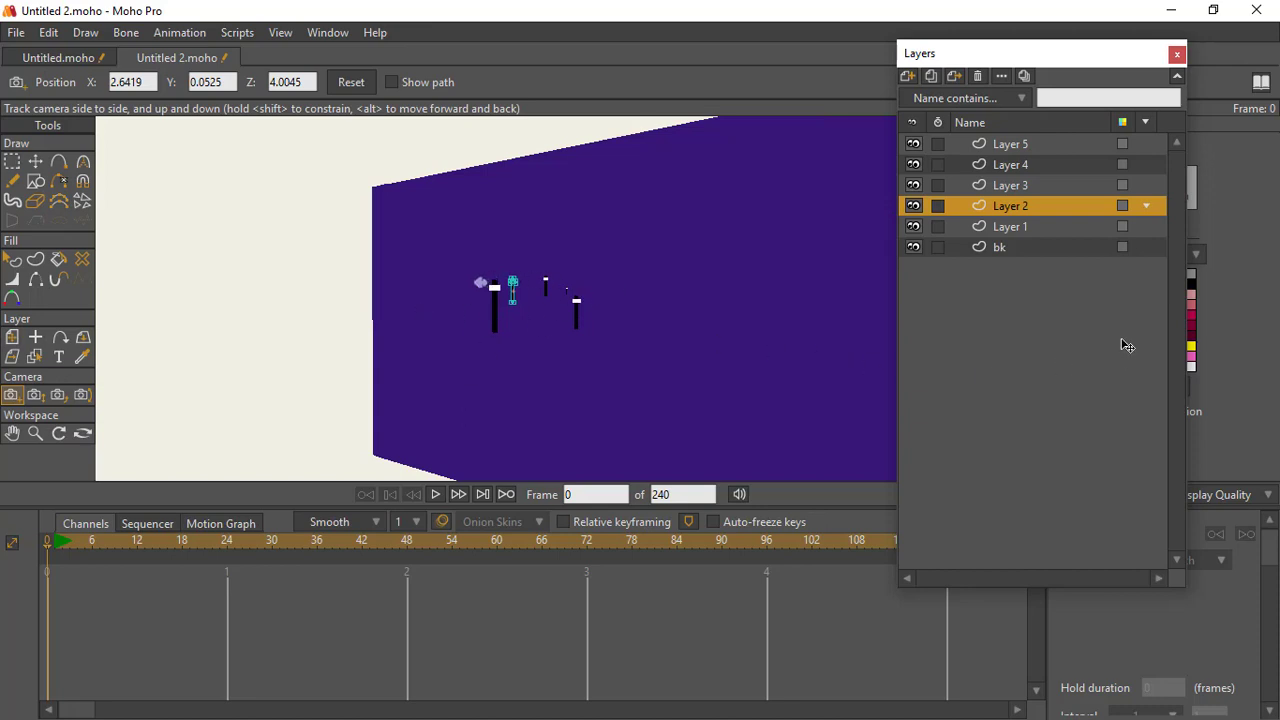
drag(594, 336, 624, 363)
click(82, 433)
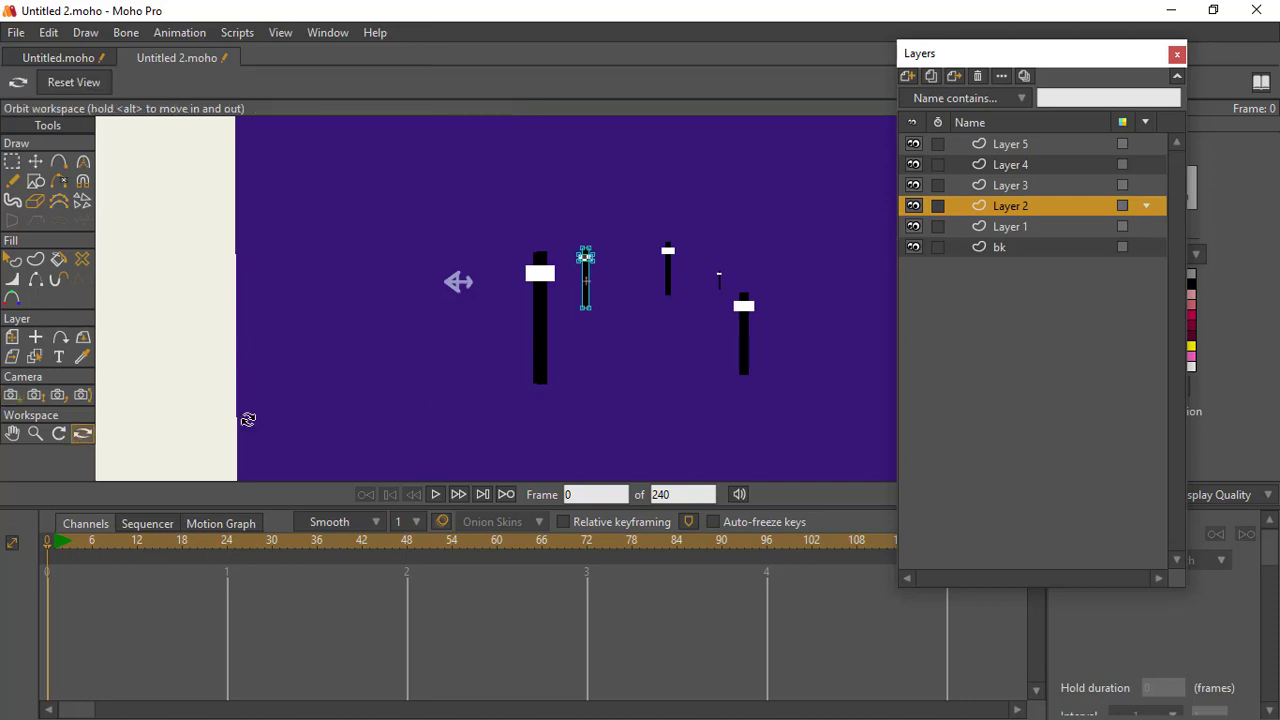
drag(246, 417, 685, 322)
scroll(603, 374, down, 4)
scroll(716, 404, down, 3)
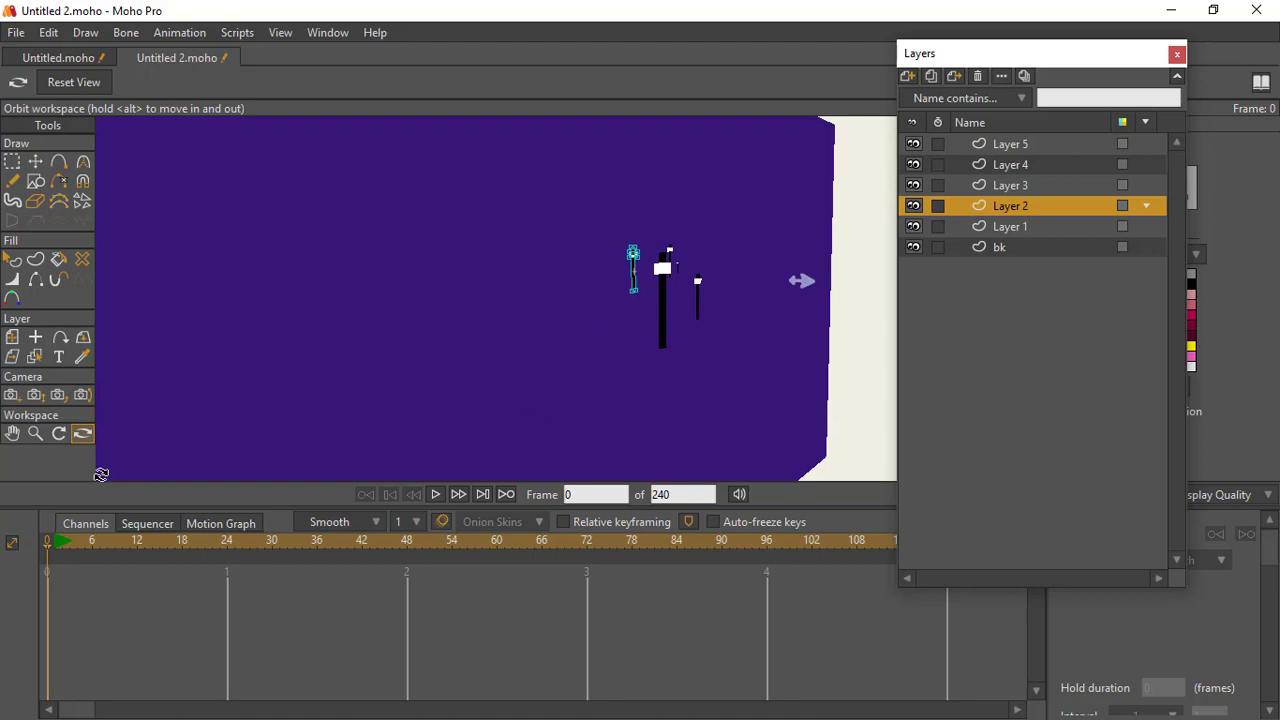
key(ctrl+r)
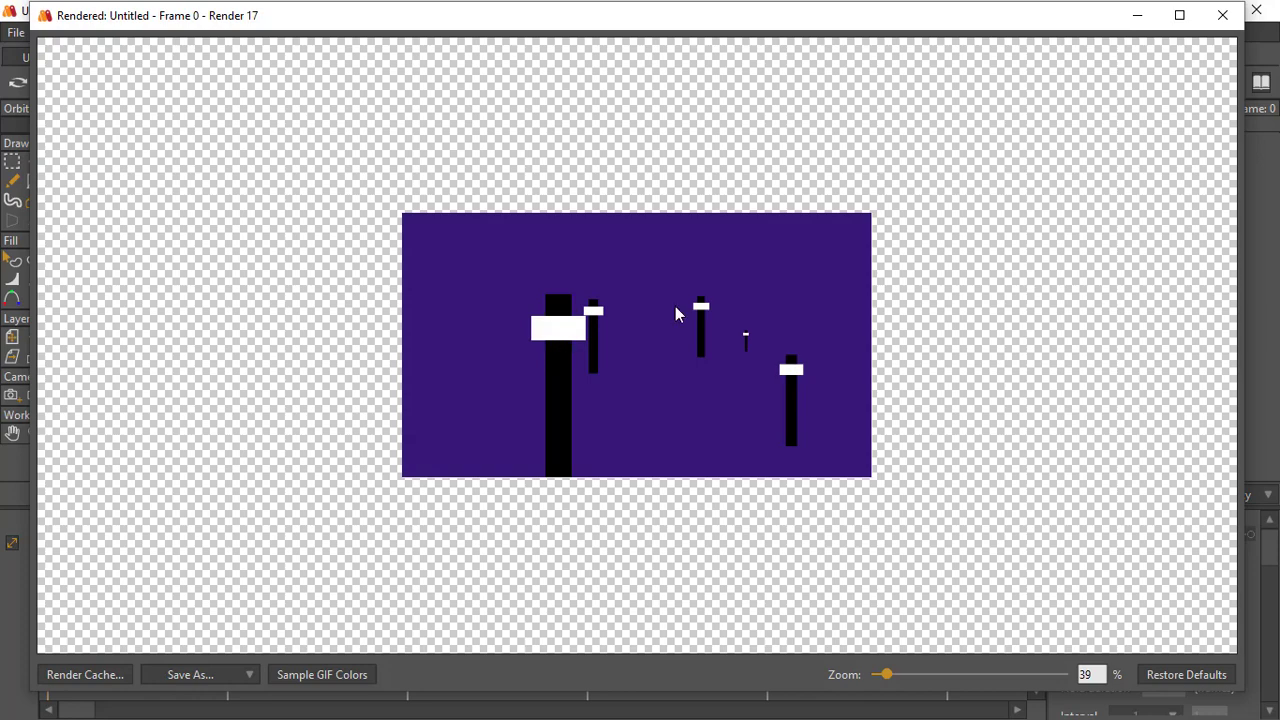
click(1222, 15)
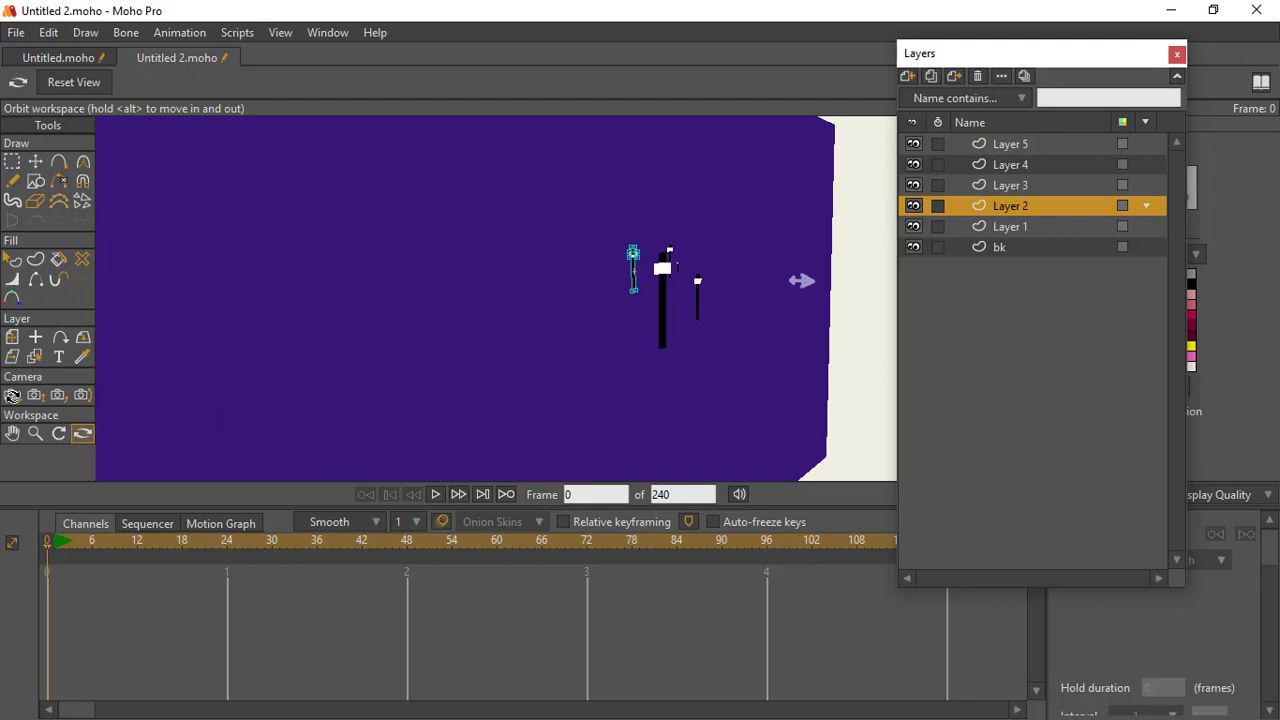
- Move the camera forward to about Z 1.61, in among the bars, and render frame 0
click(12, 395)
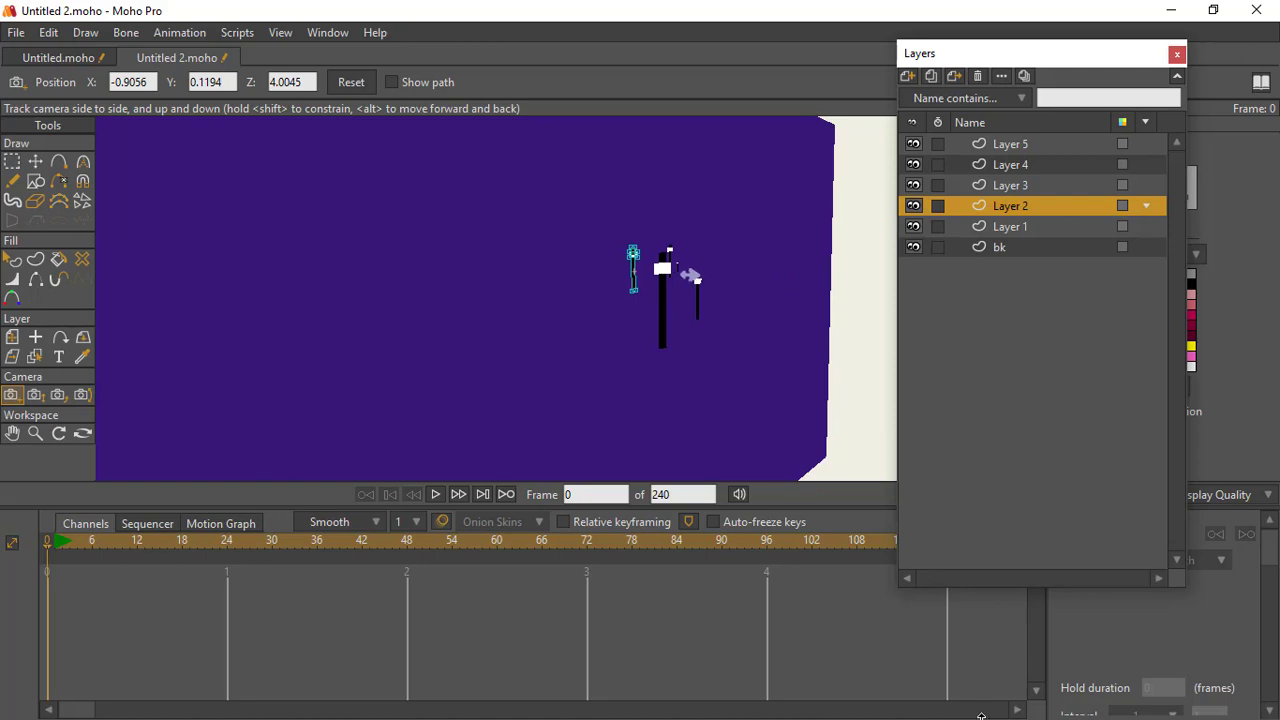
key(ctrl+r)
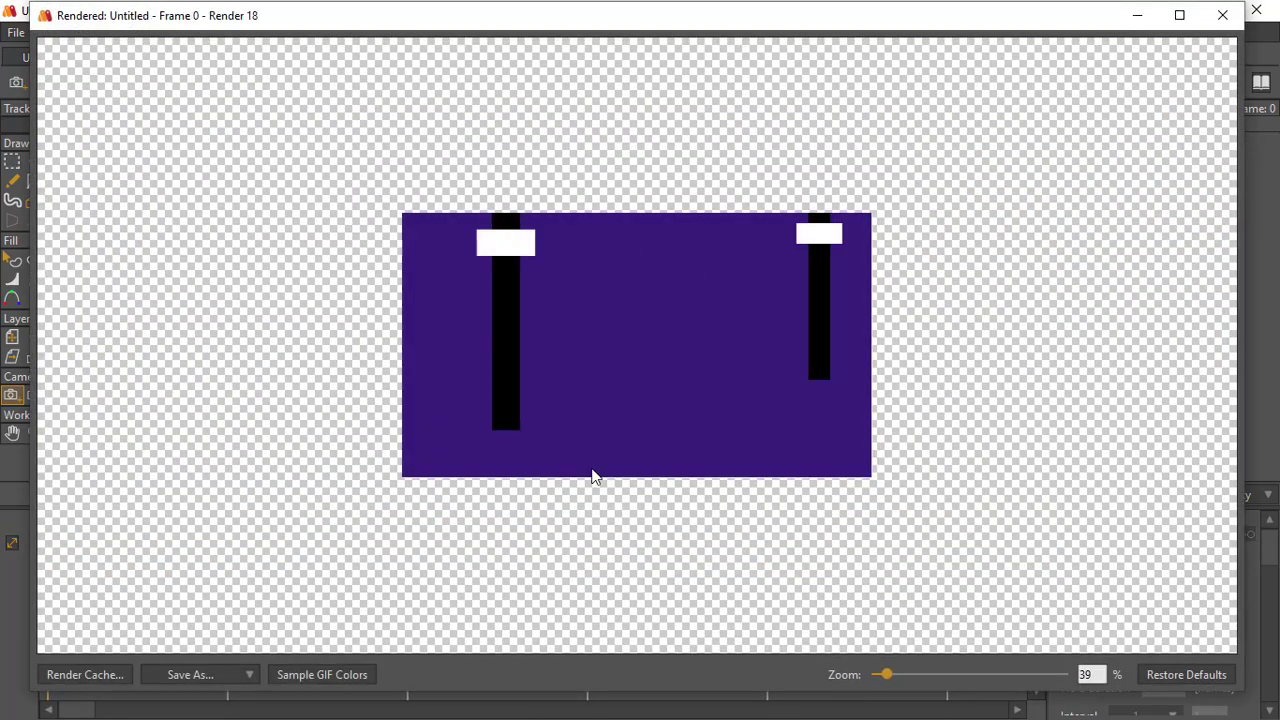
click(1222, 15)
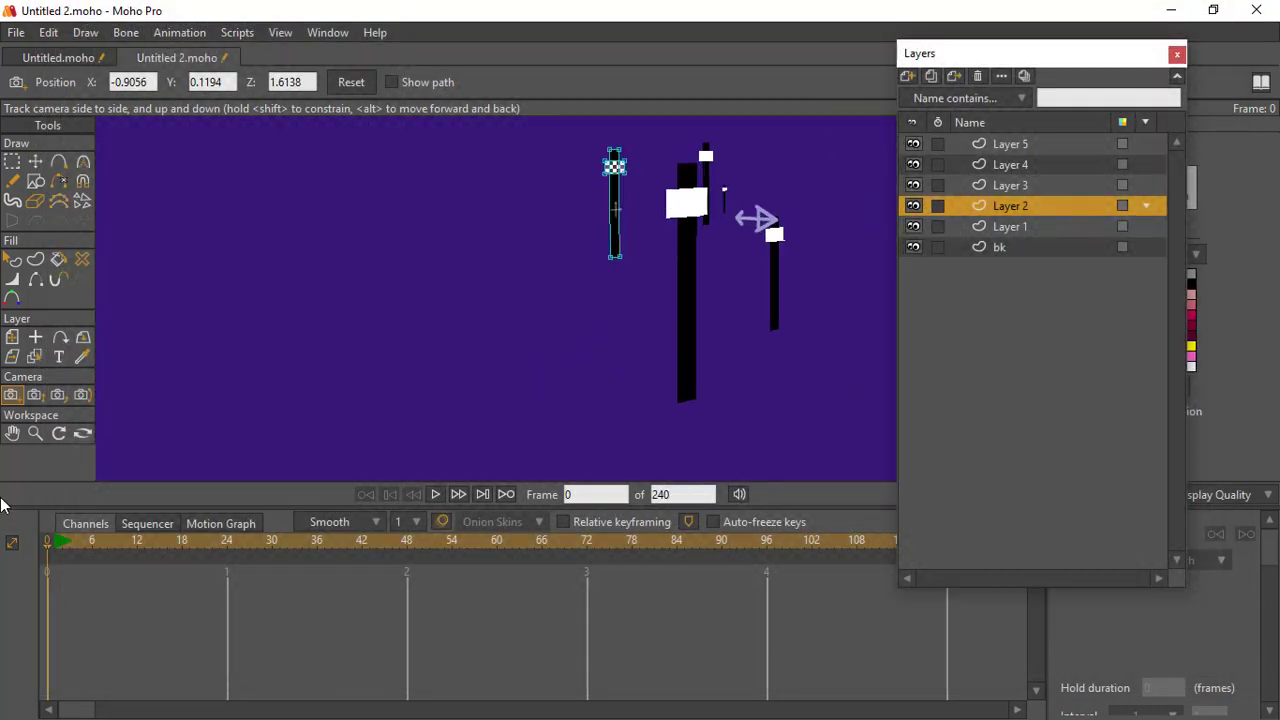
- Move the camera sideways and back to about X -1.90, Y 0.18, Z 2.68, rendering frame 0 to check each position
click(82, 433)
drag(815, 328, 660, 323)
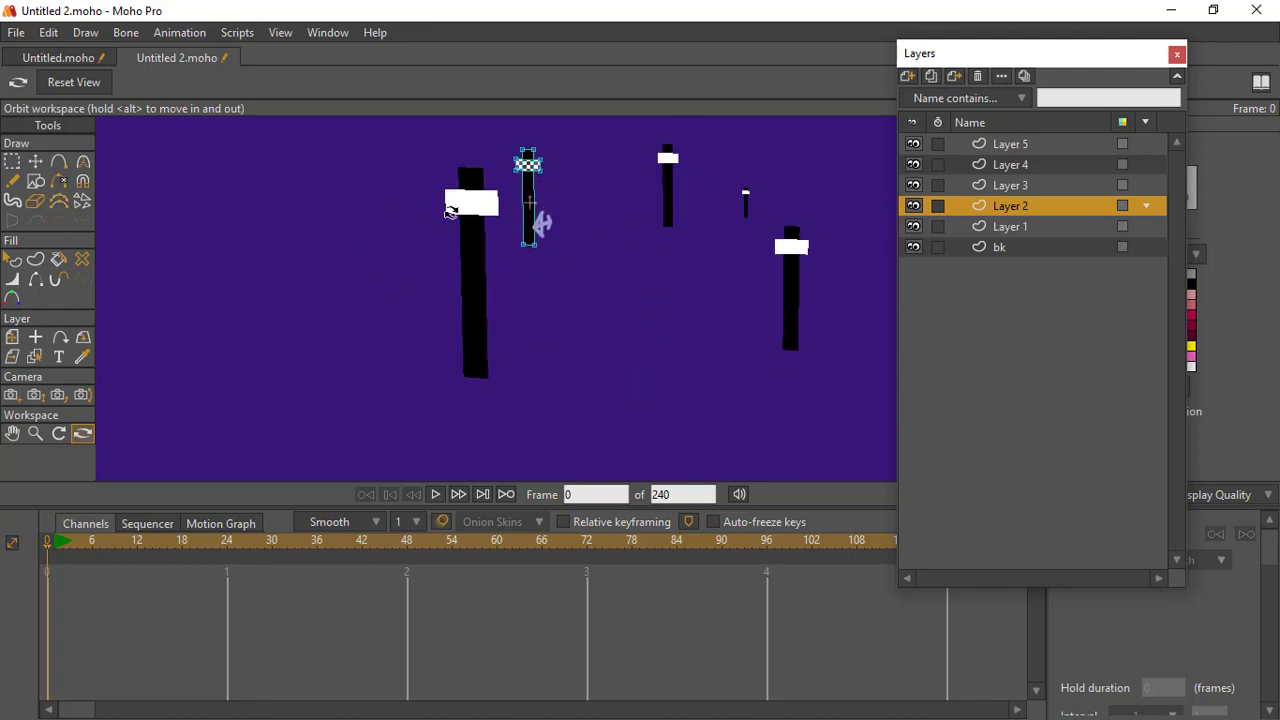
click(12, 395)
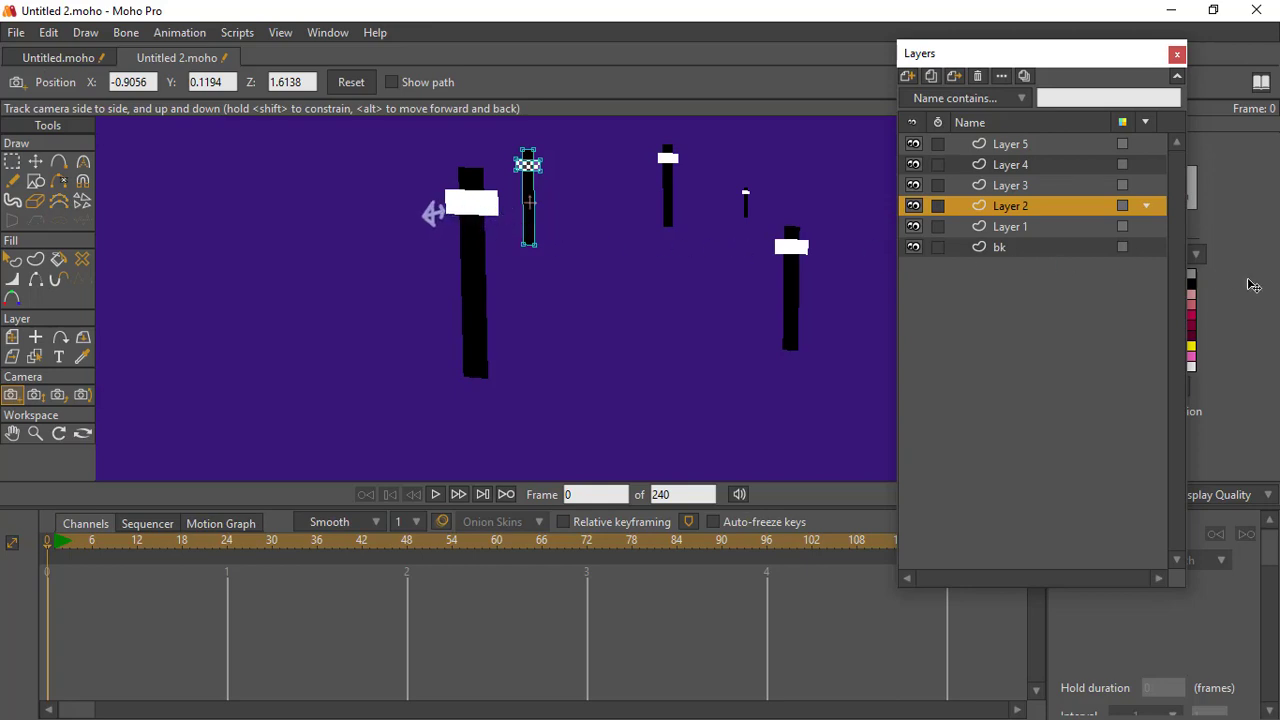
drag(1255, 286, 1250, 296)
key(ctrl+r)
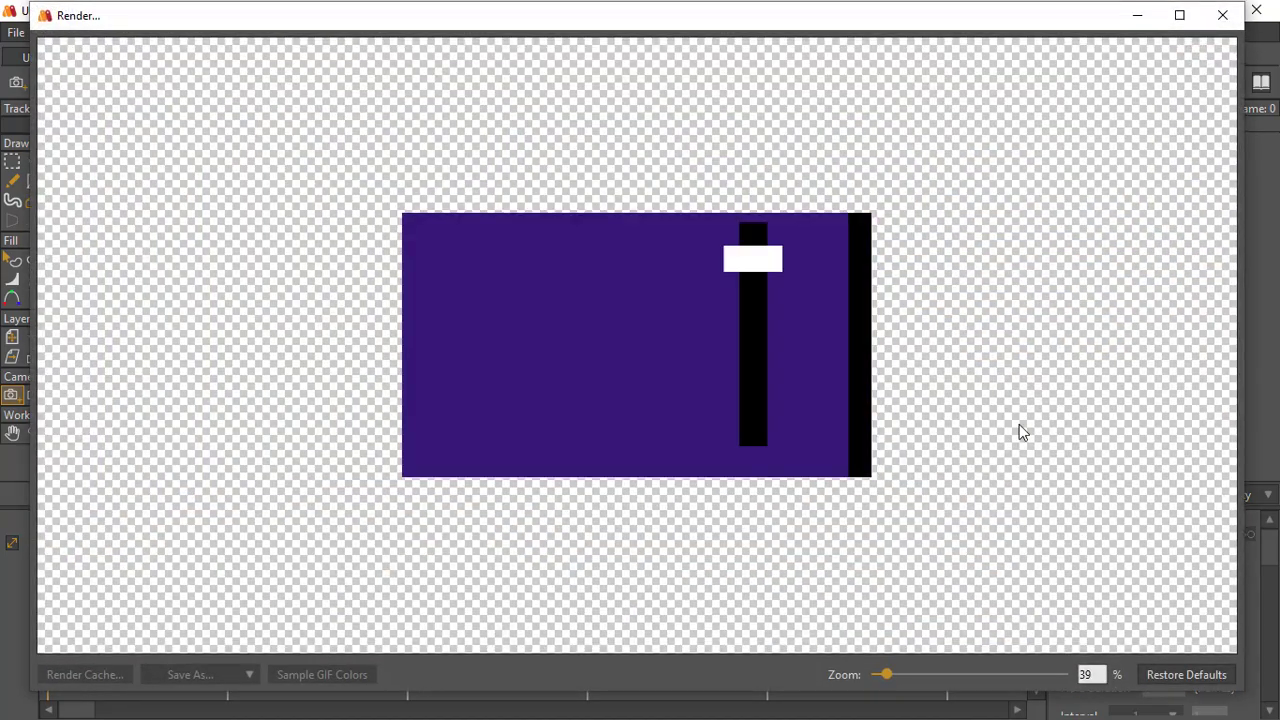
click(1222, 14)
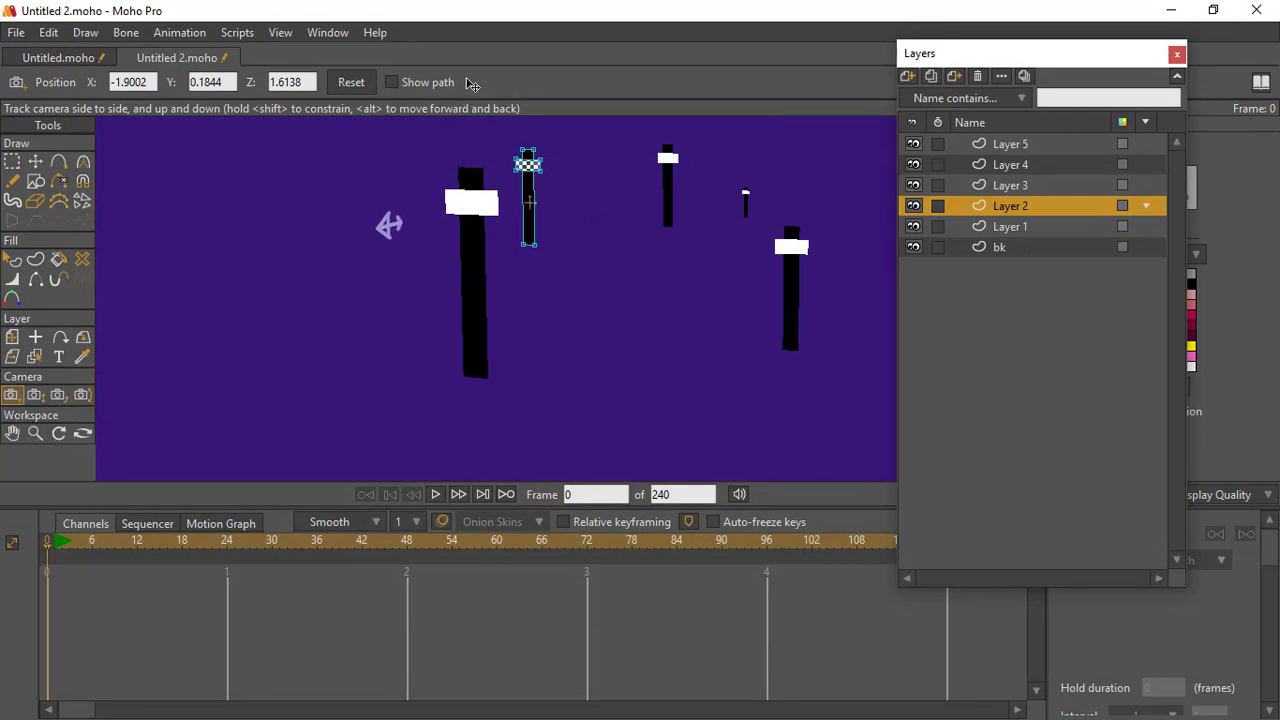
key(ctrl+r)
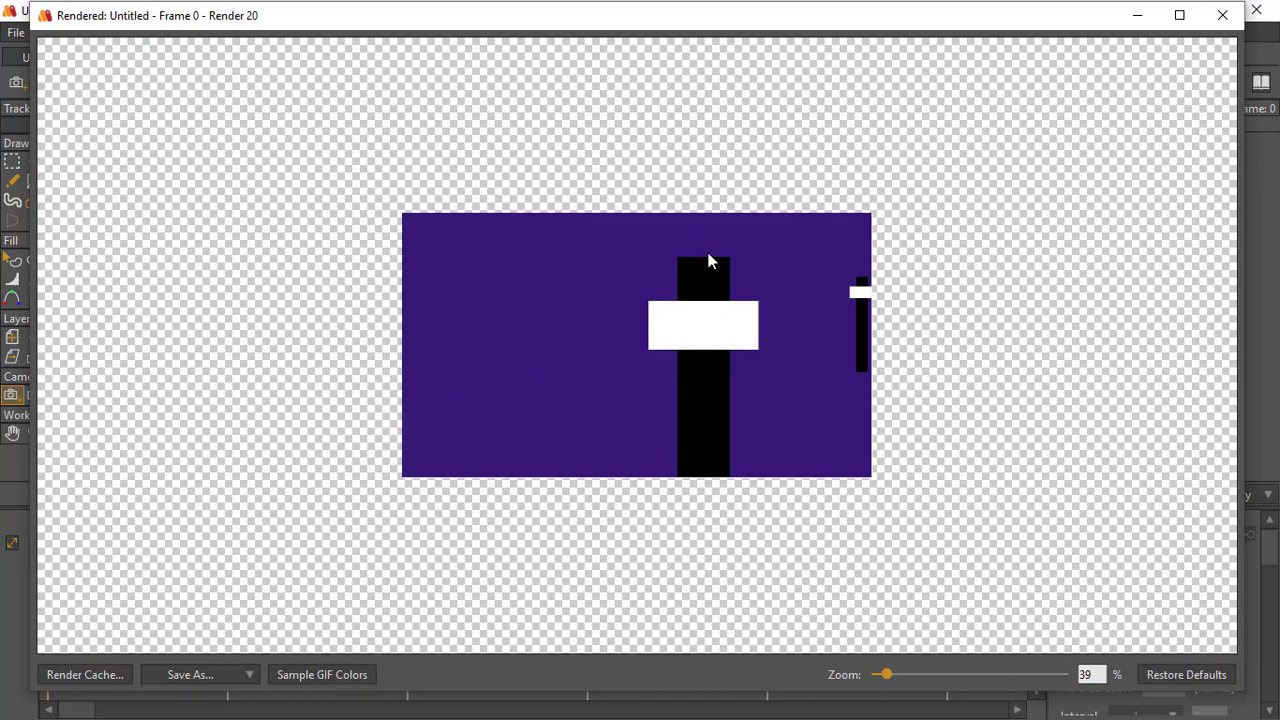
click(1222, 15)
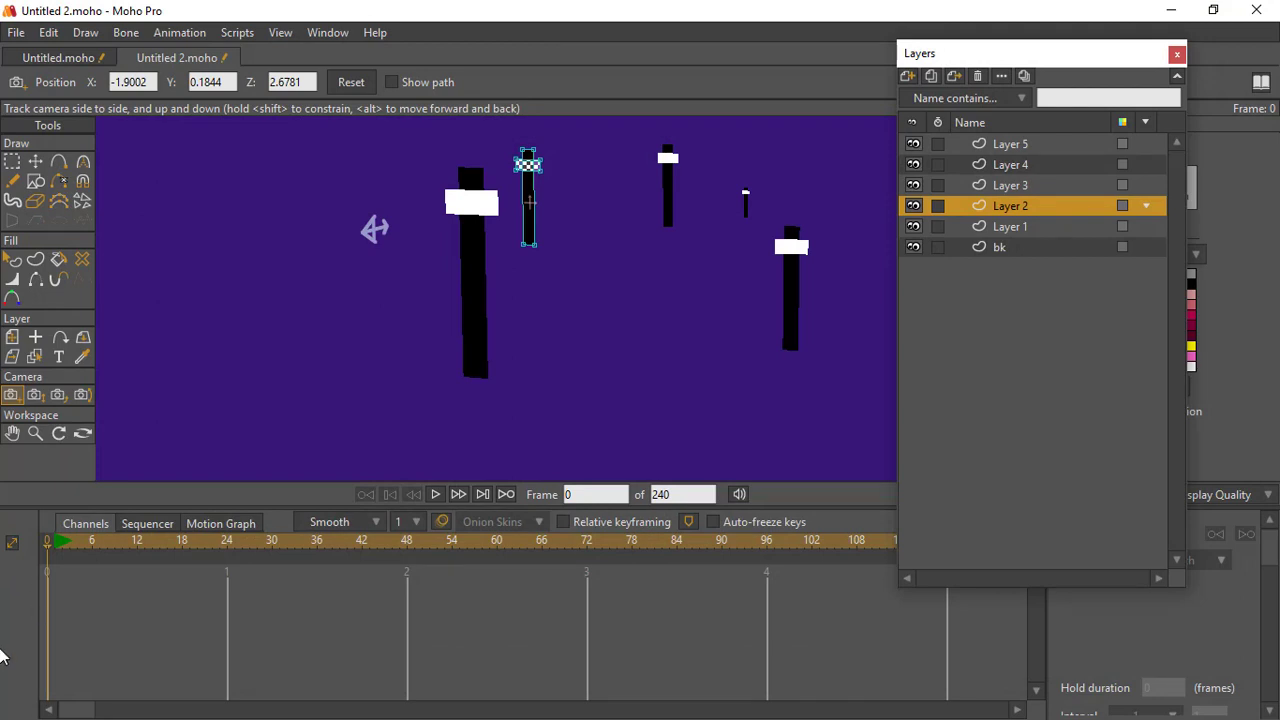
- Add a camera tracking keyframe at frame 1 that holds the current camera position
click(60, 541)
click(56, 545)
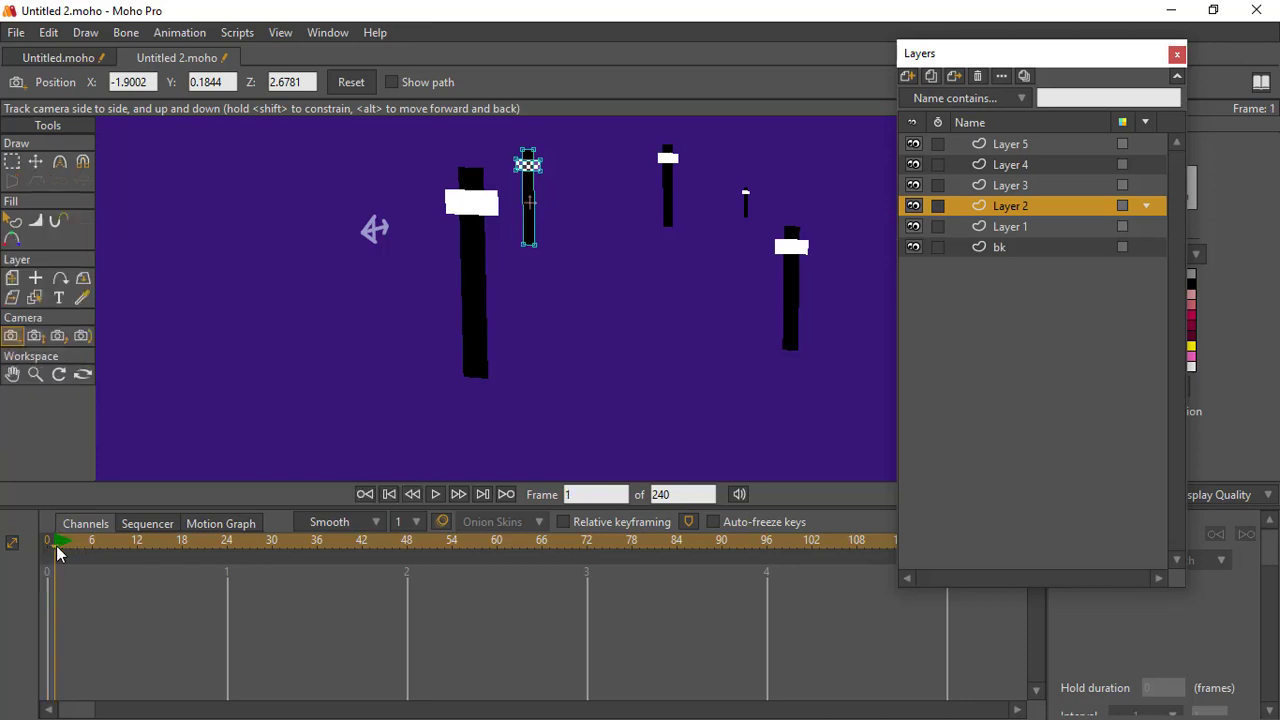
click(381, 301)
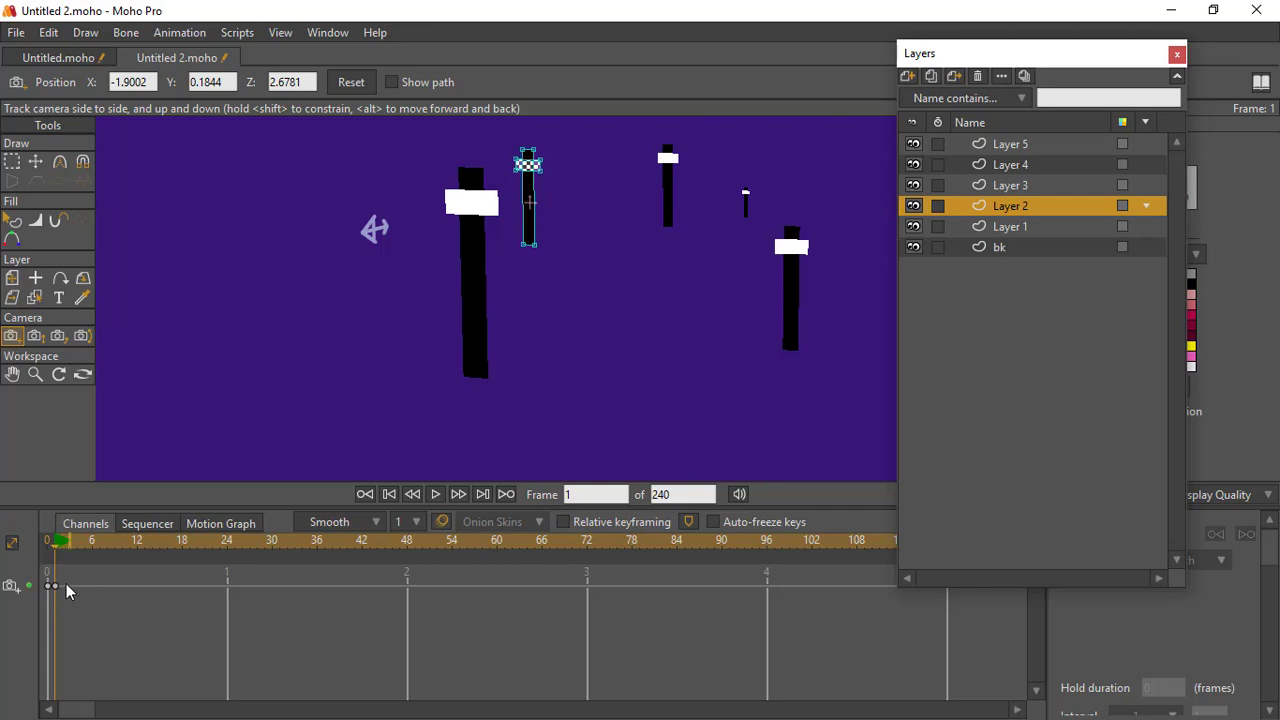
drag(74, 551, 232, 578)
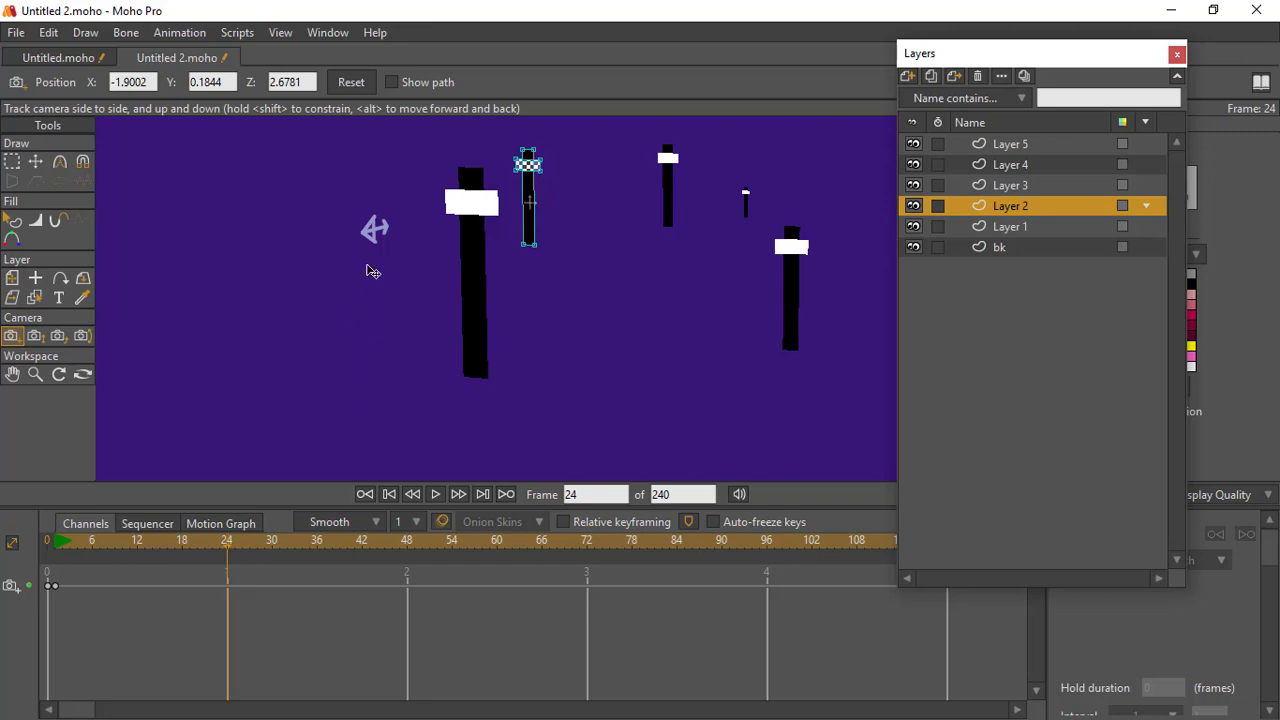
click(59, 543)
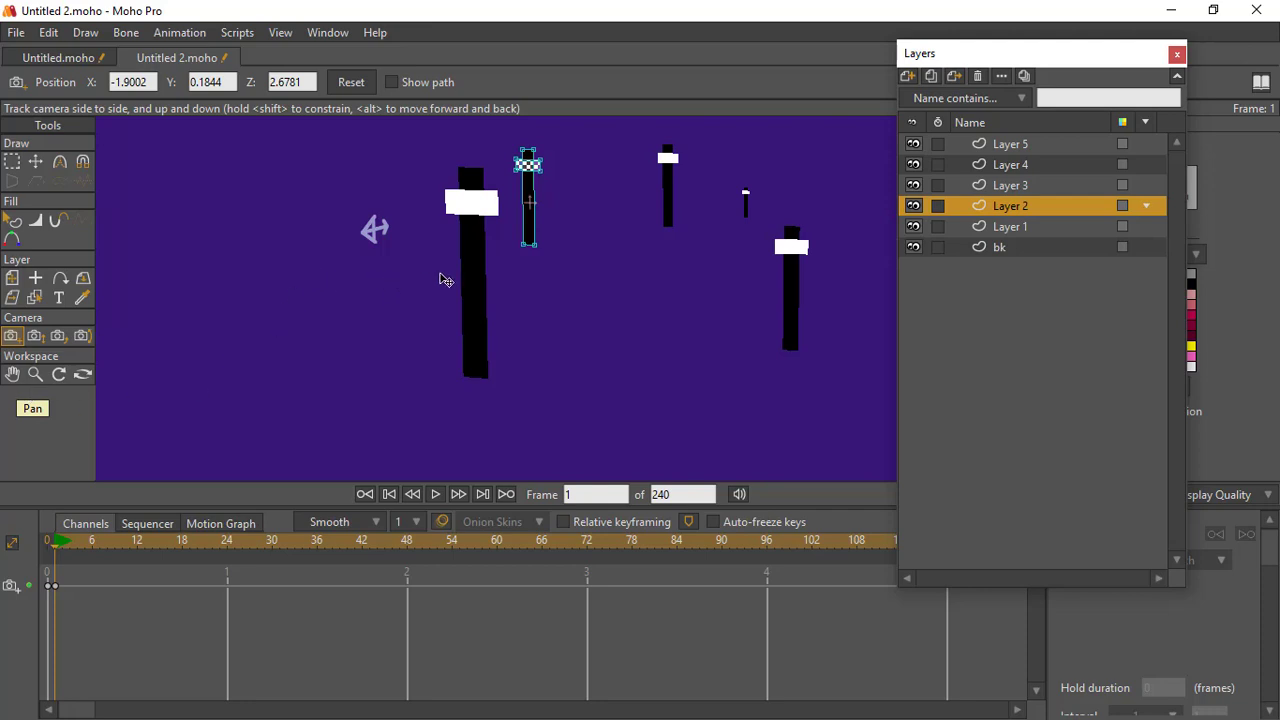
- At frame 1, pull the camera back to about X -1.73, Y 0.20, Z 5.21, rendering the frame to check the wider framing
click(82, 374)
drag(643, 350, 489, 360)
click(11, 335)
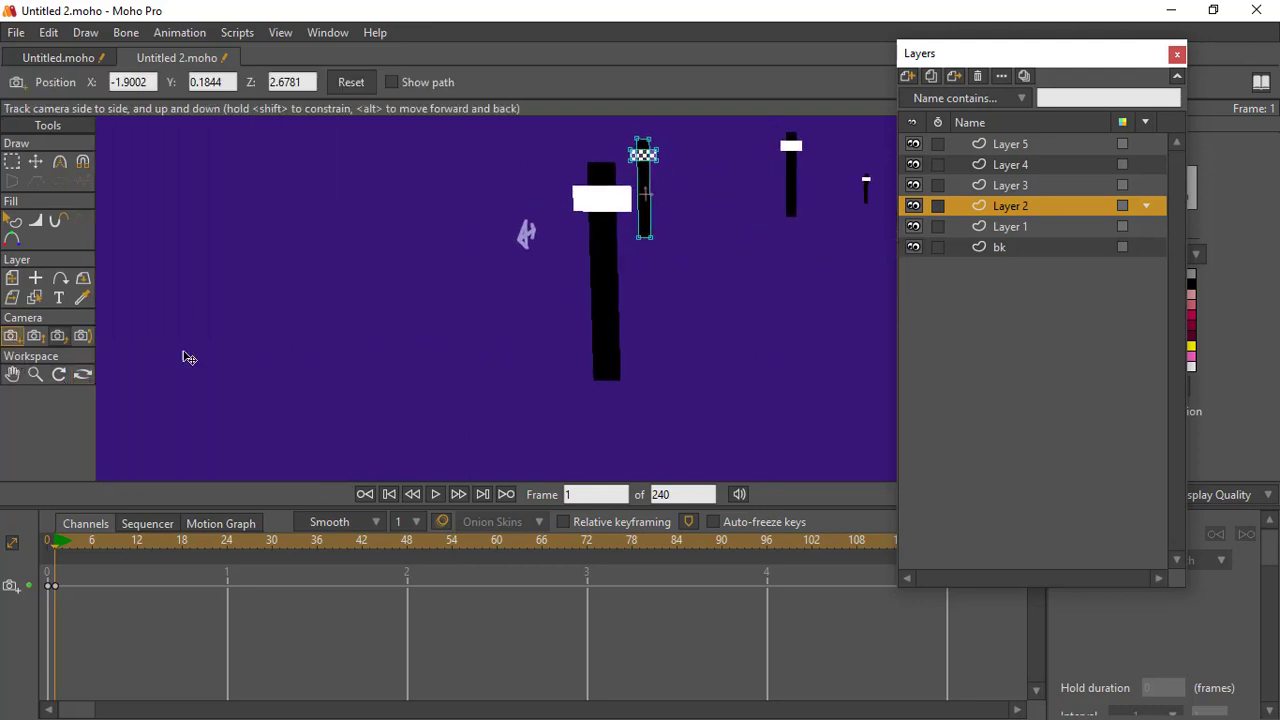
drag(514, 248, 404, 4)
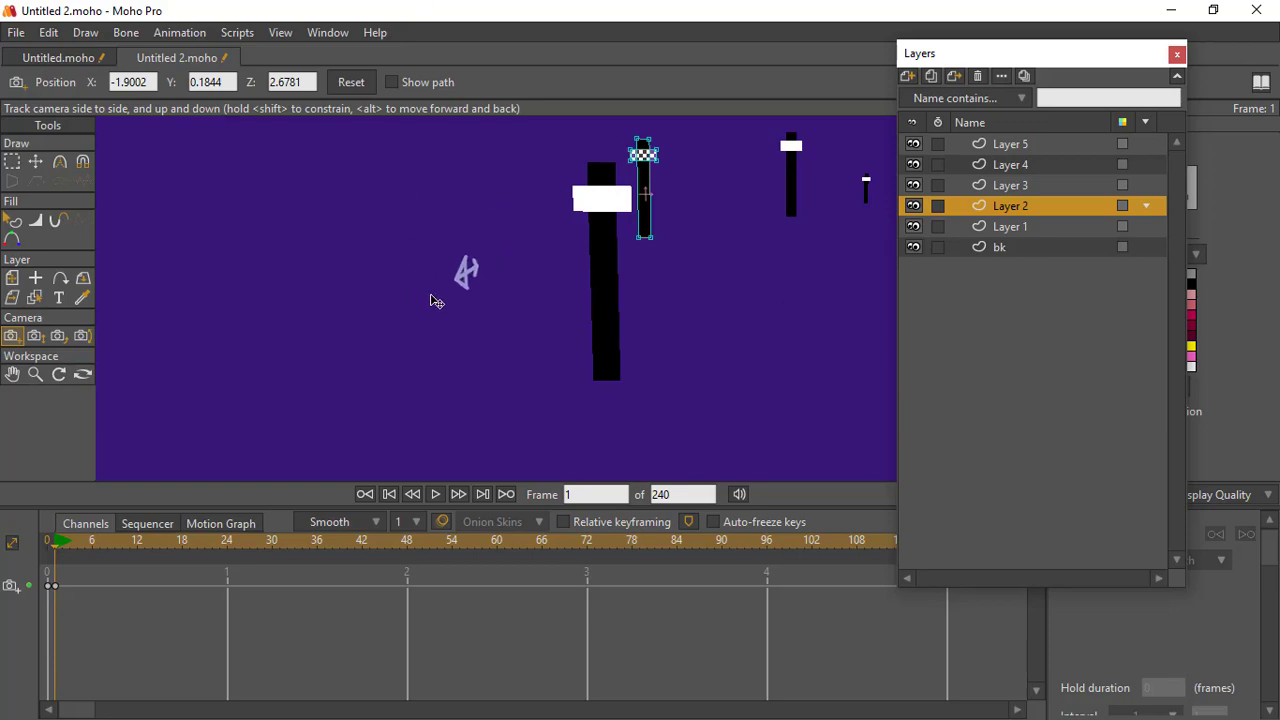
drag(436, 301, 335, 178)
key(ctrl+r)
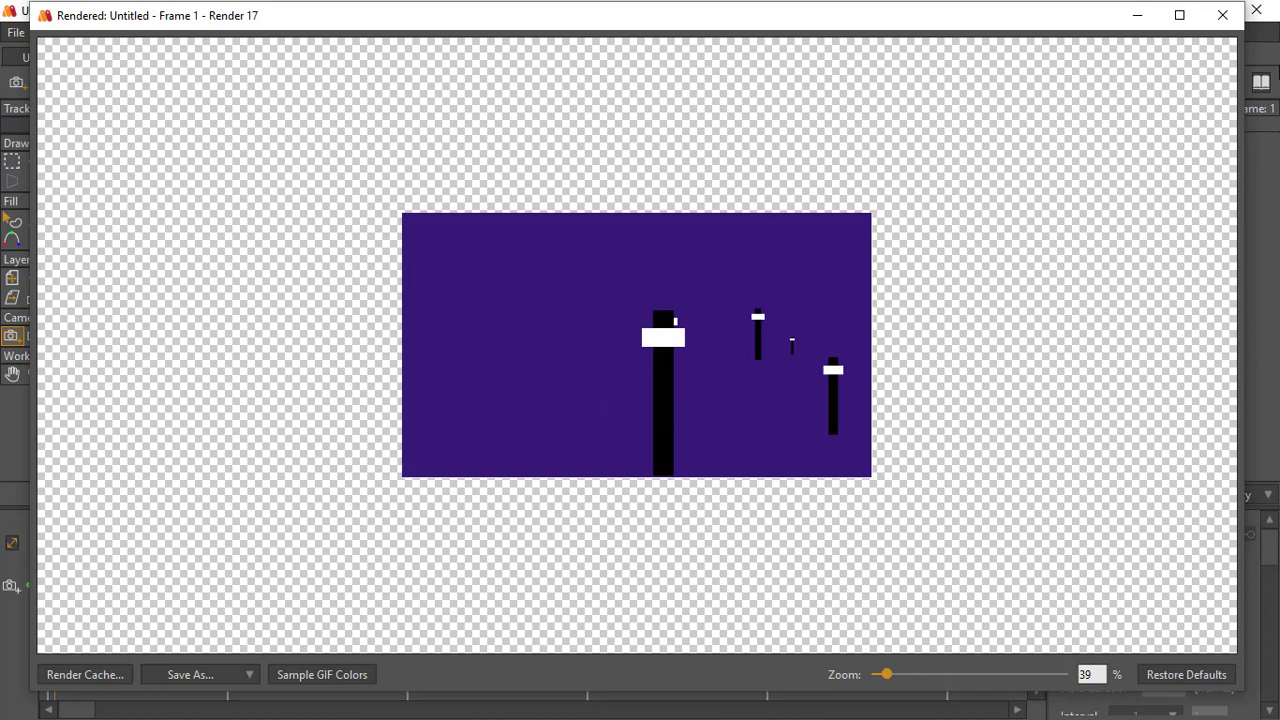
click(1222, 15)
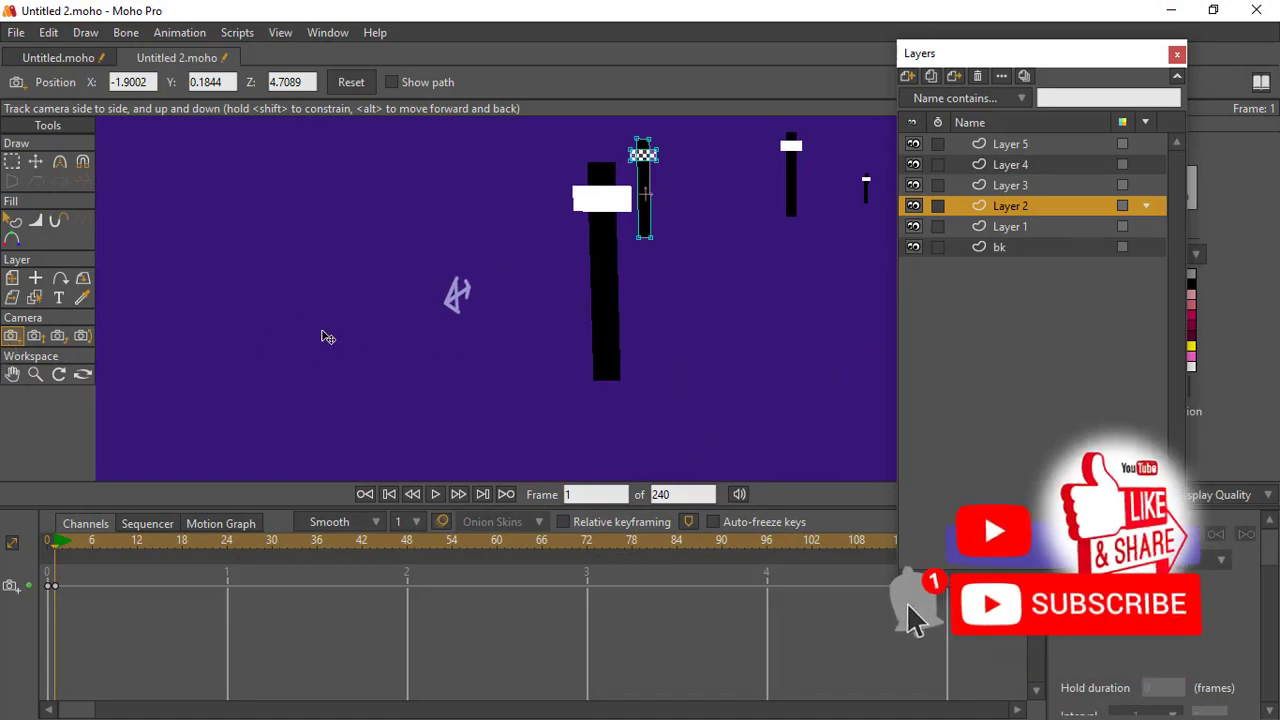
key(ctrl+r)
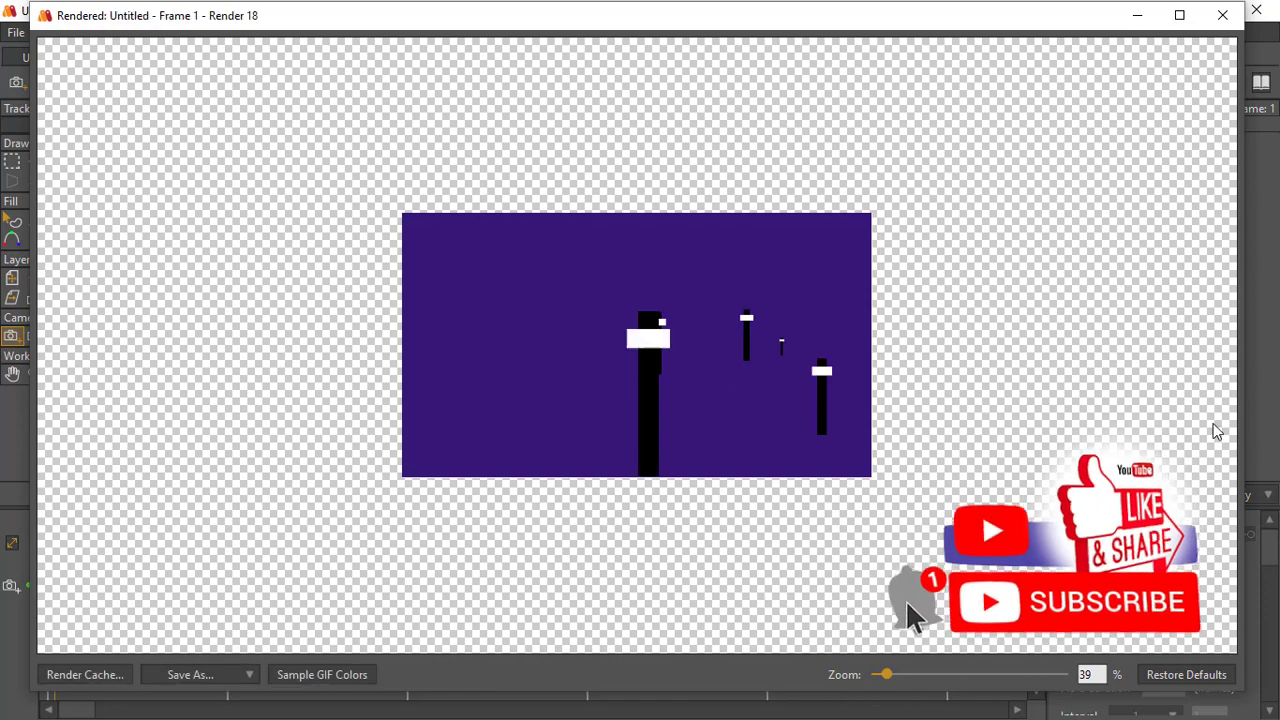
click(1224, 17)
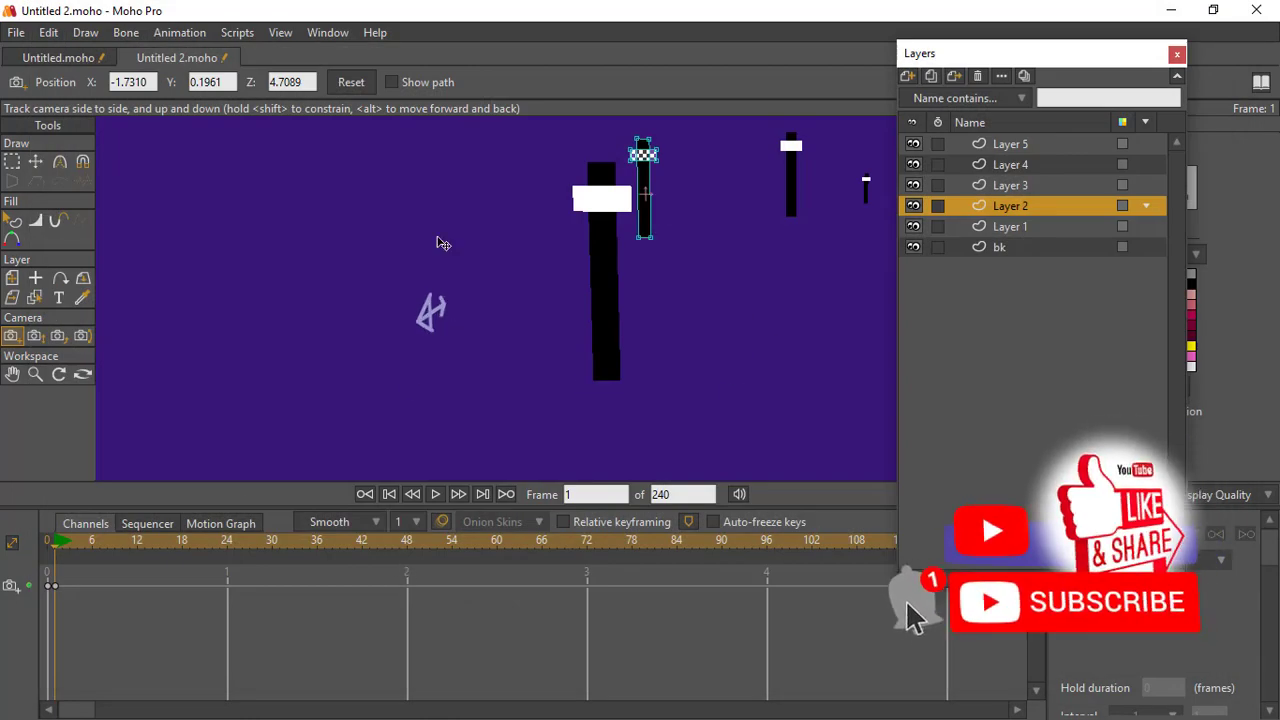
- At frame 24, push the camera forward to about Z 2.69 and closer still to the nearest bar, rendering each position
drag(576, 573, 223, 604)
click(228, 540)
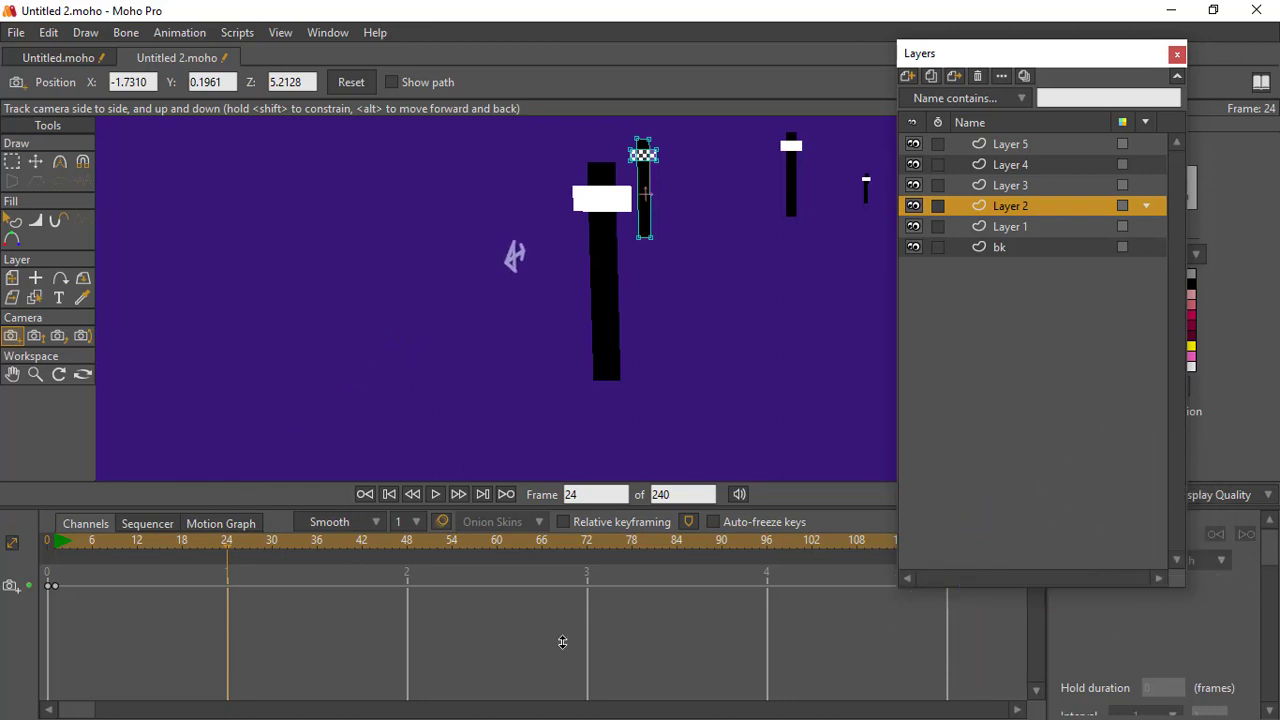
drag(540, 241, 534, 286)
key(ctrl+r)
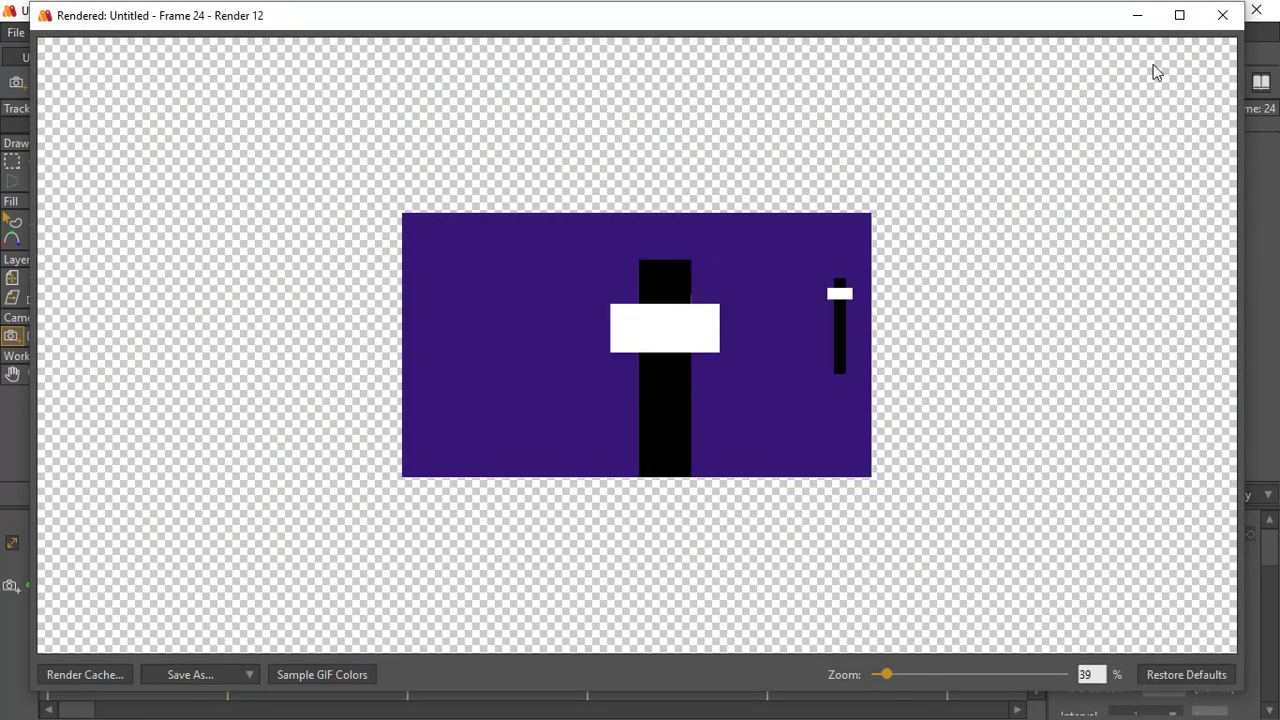
click(1222, 15)
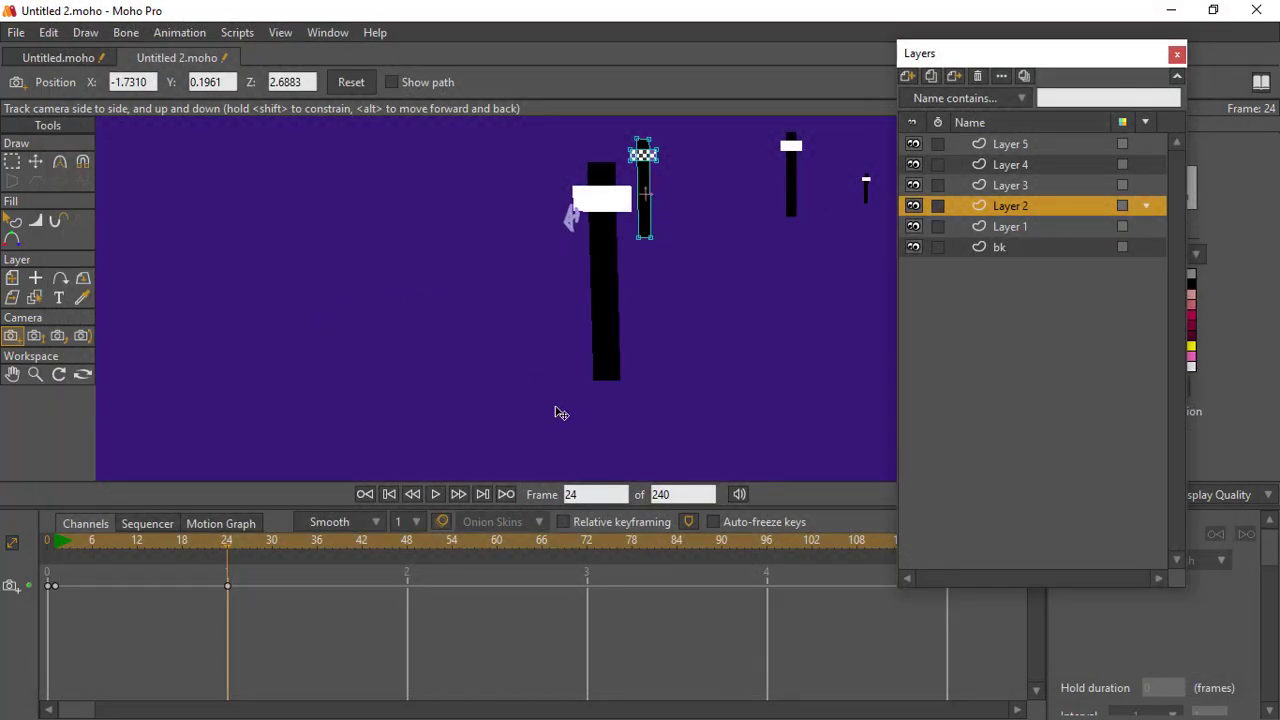
key(ctrl+r)
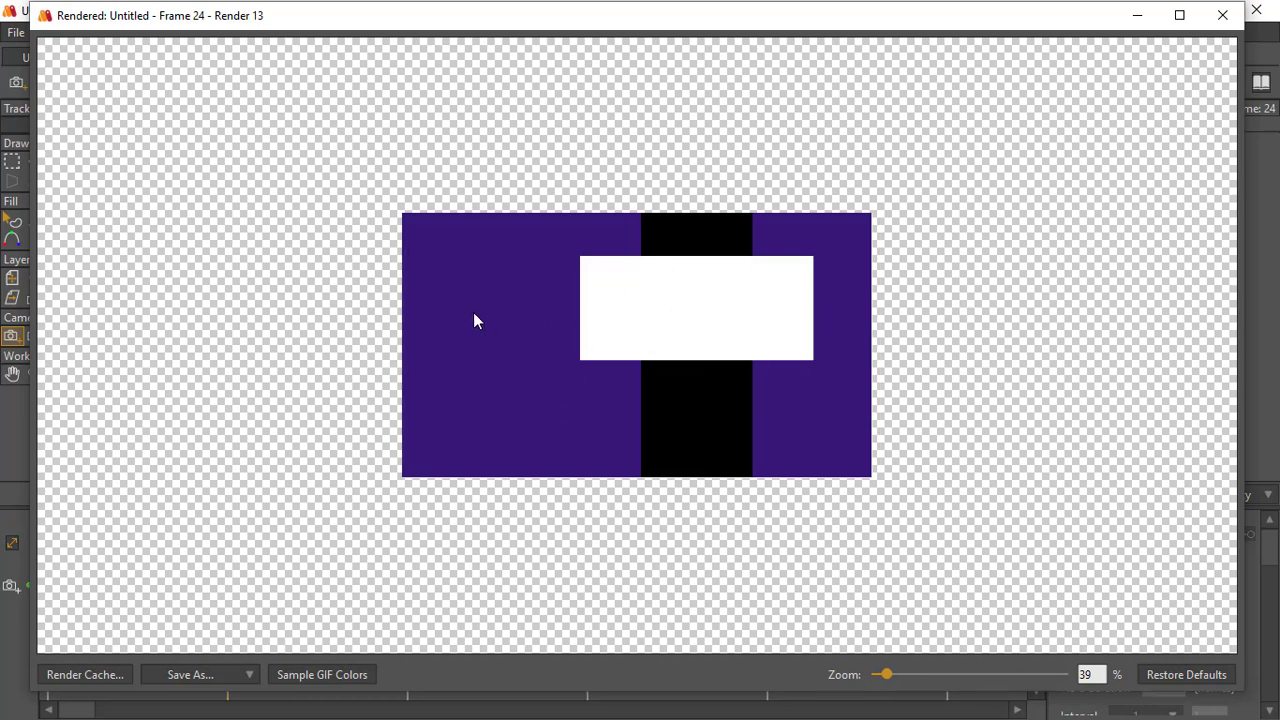
- At frame 24, shift the camera to about X -1.63, Y 0.22 to centre the nearest bar, and render the frame
click(1223, 18)
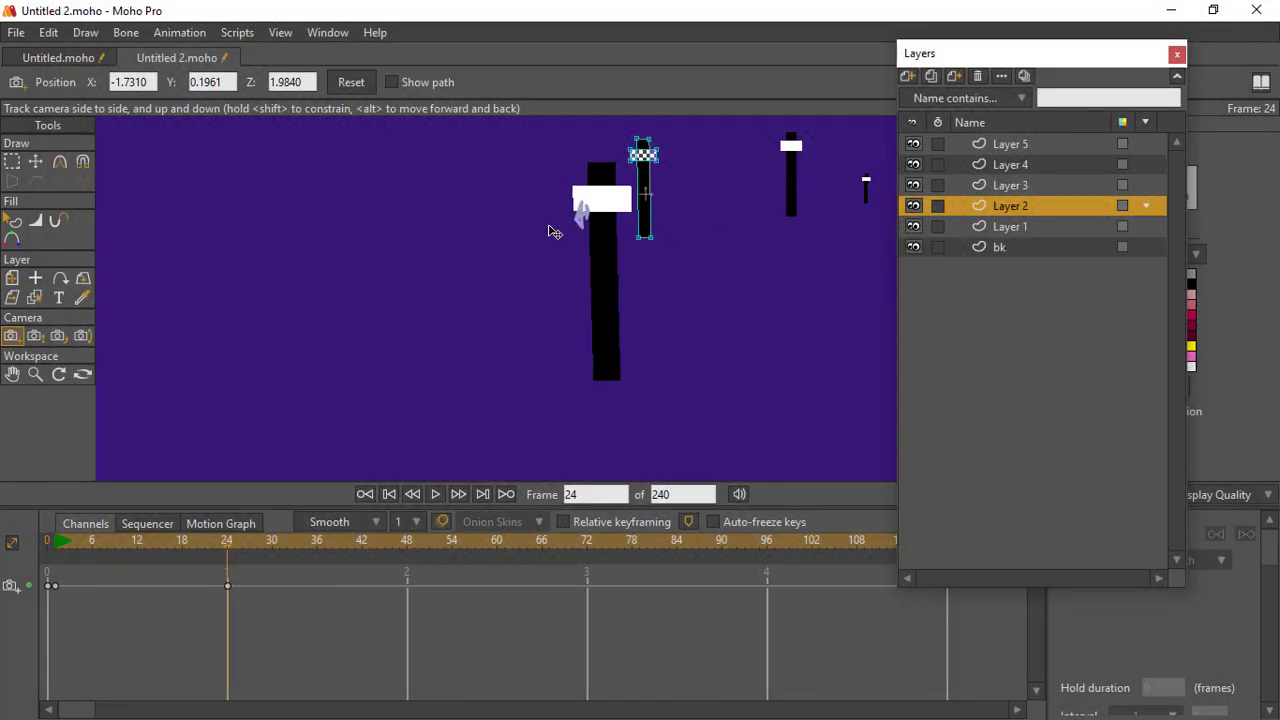
key(ctrl+r)
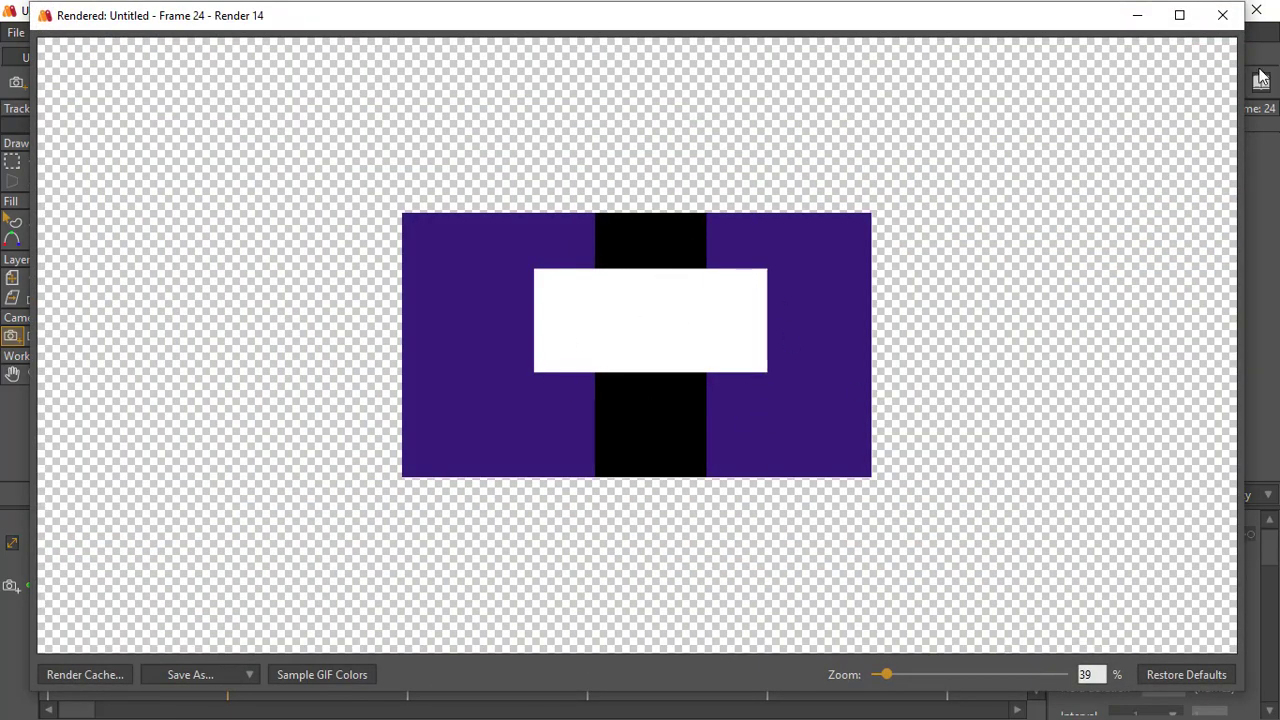
click(1222, 15)
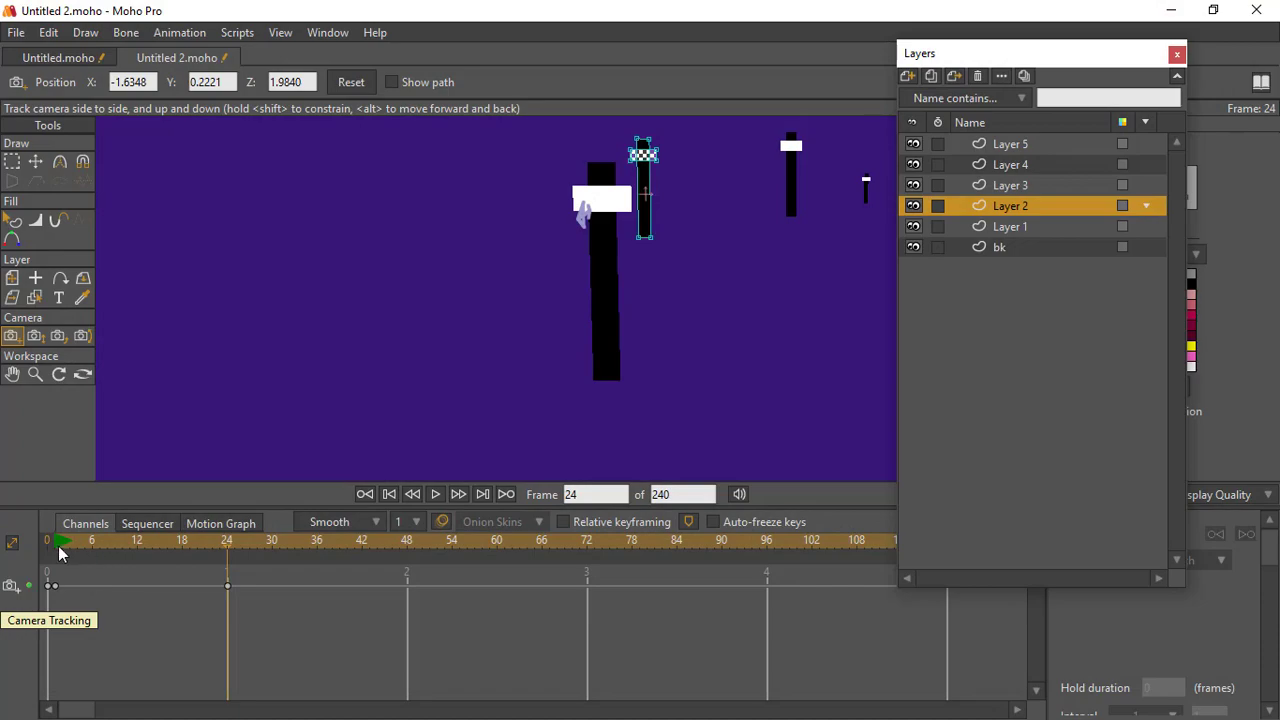
- Render frame 1, play the camera push-in, and render frame 24 to compare the start and end framings
click(57, 547)
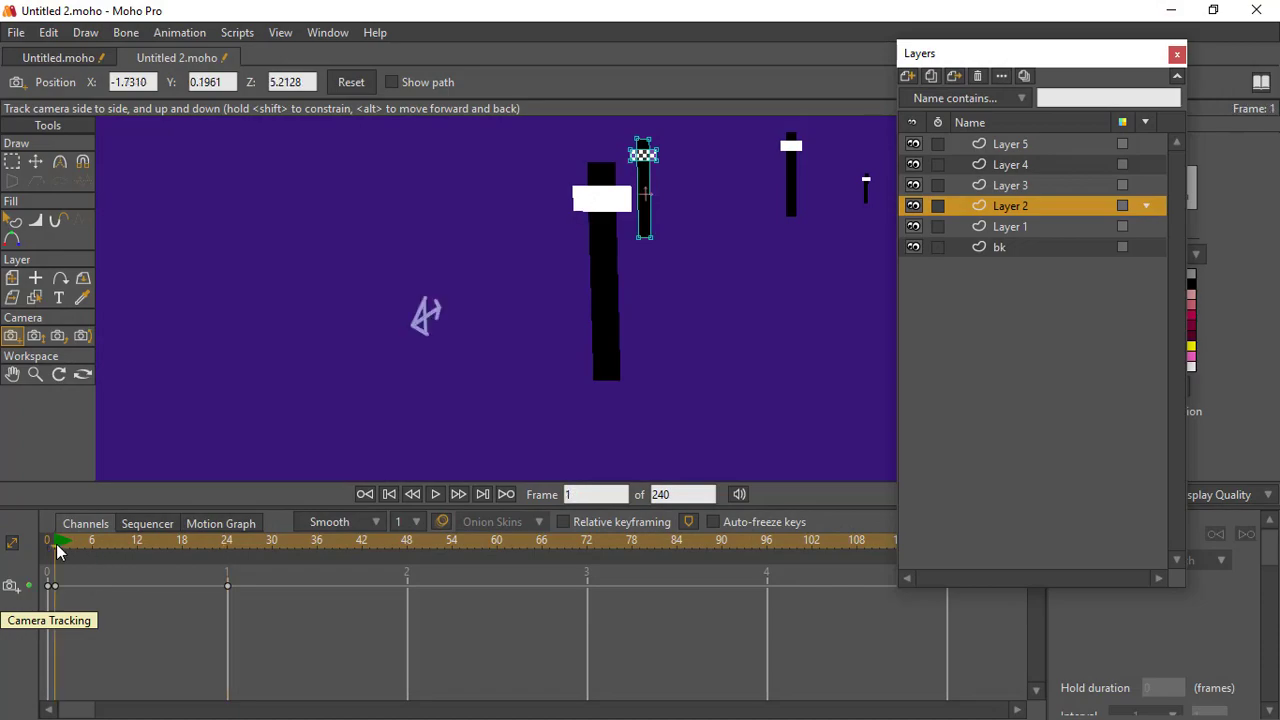
key(ctrl+r)
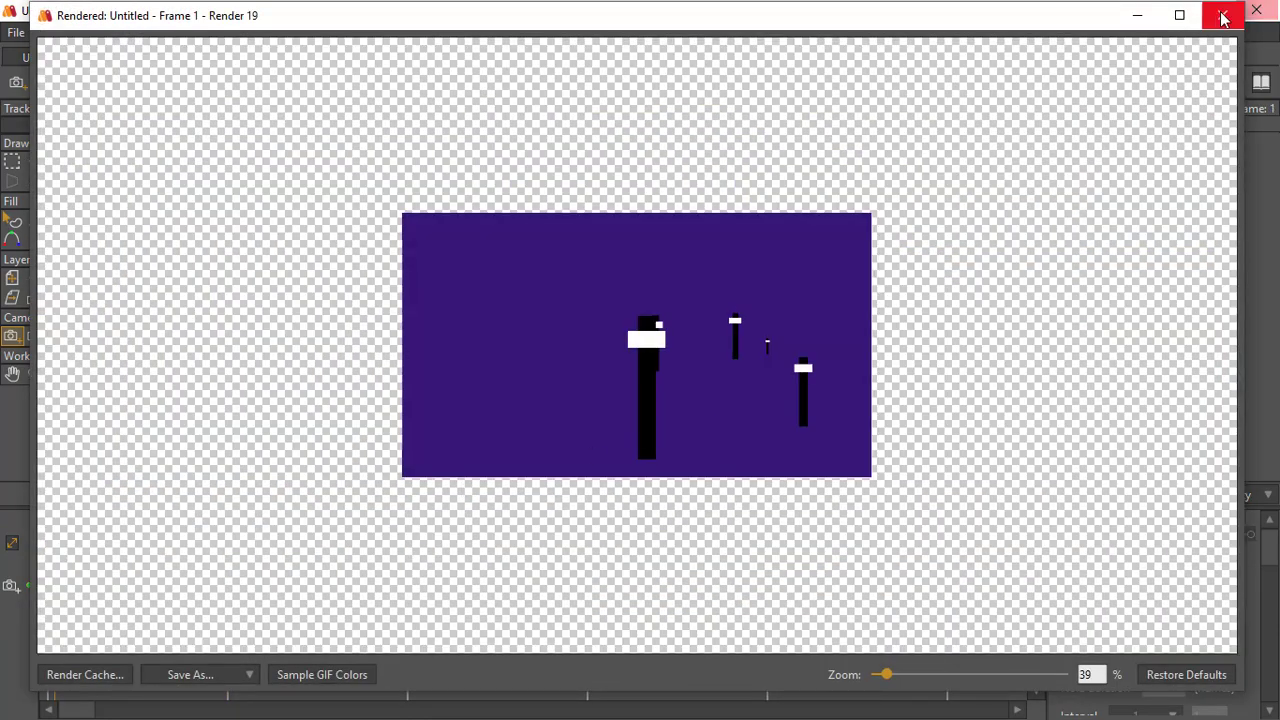
click(1222, 15)
key(space)
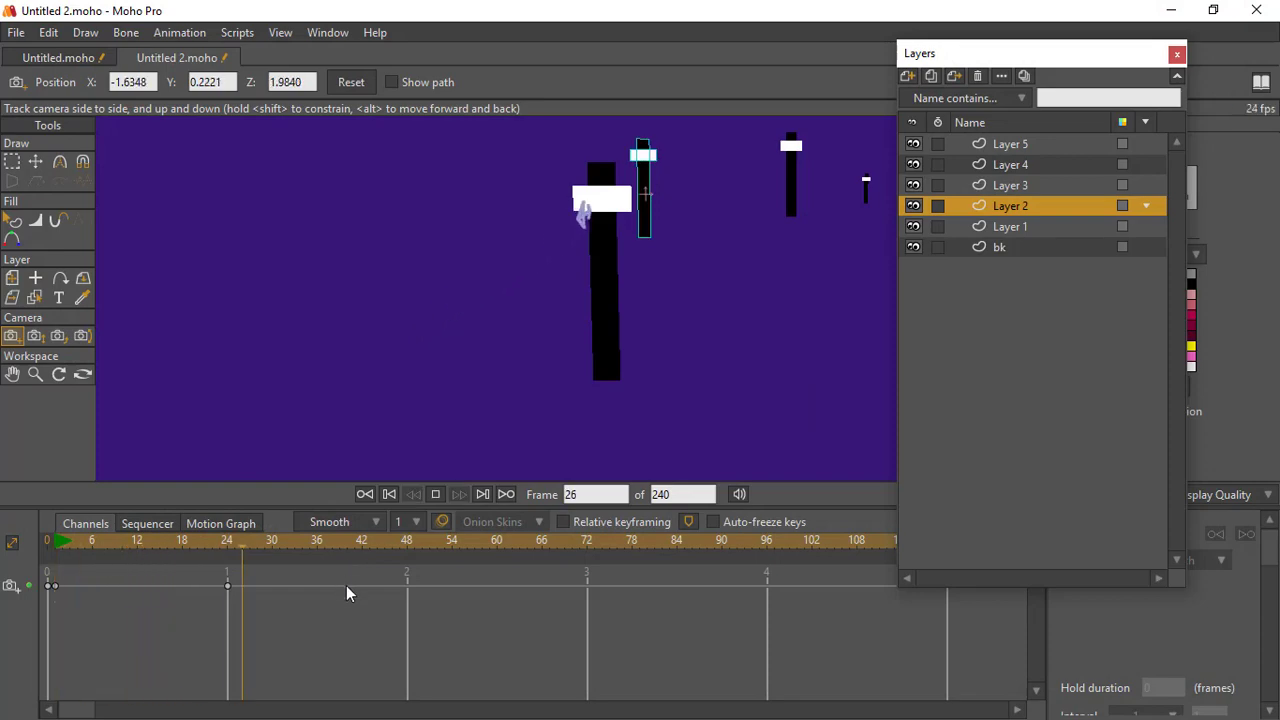
key(space)
click(224, 546)
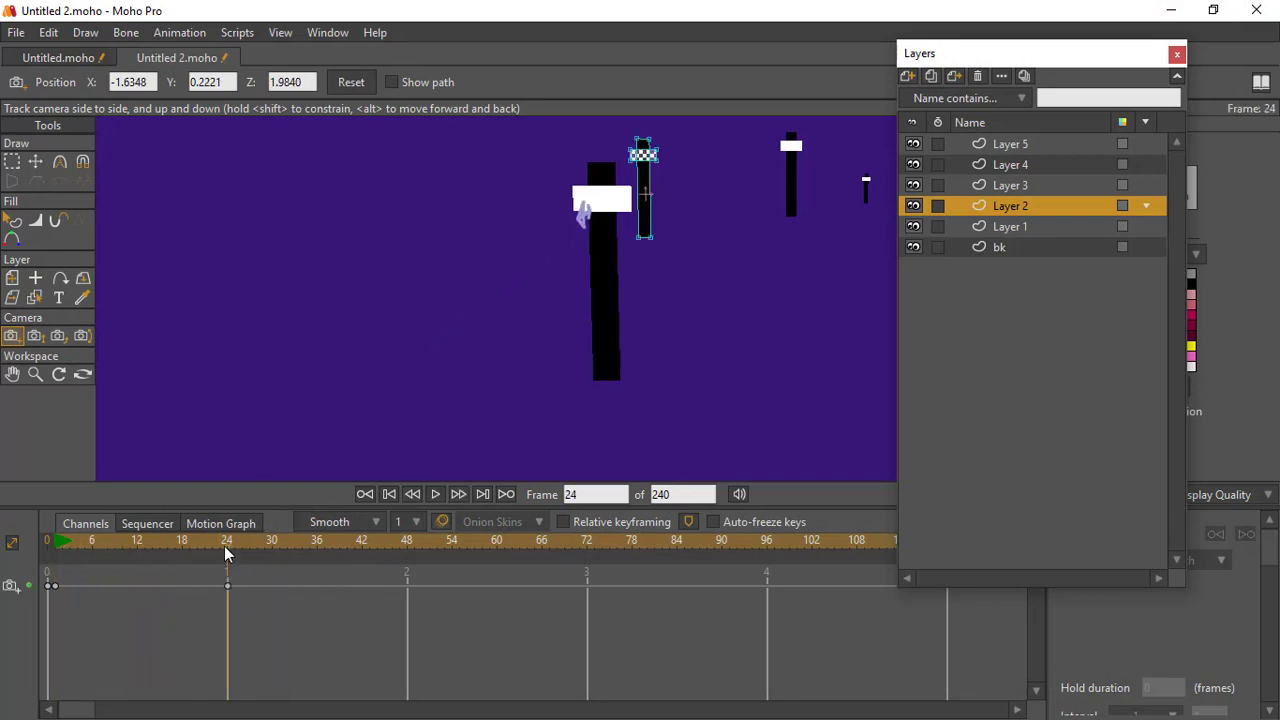
key(ctrl+r)
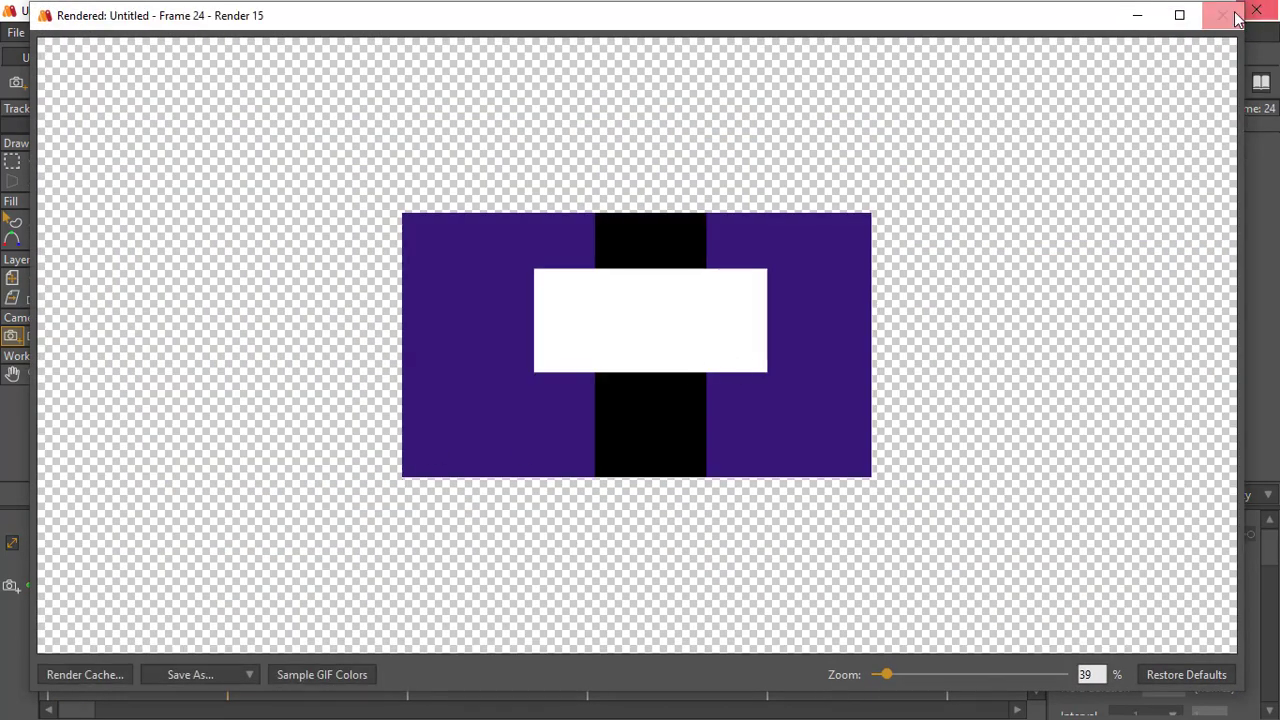
click(1236, 18)
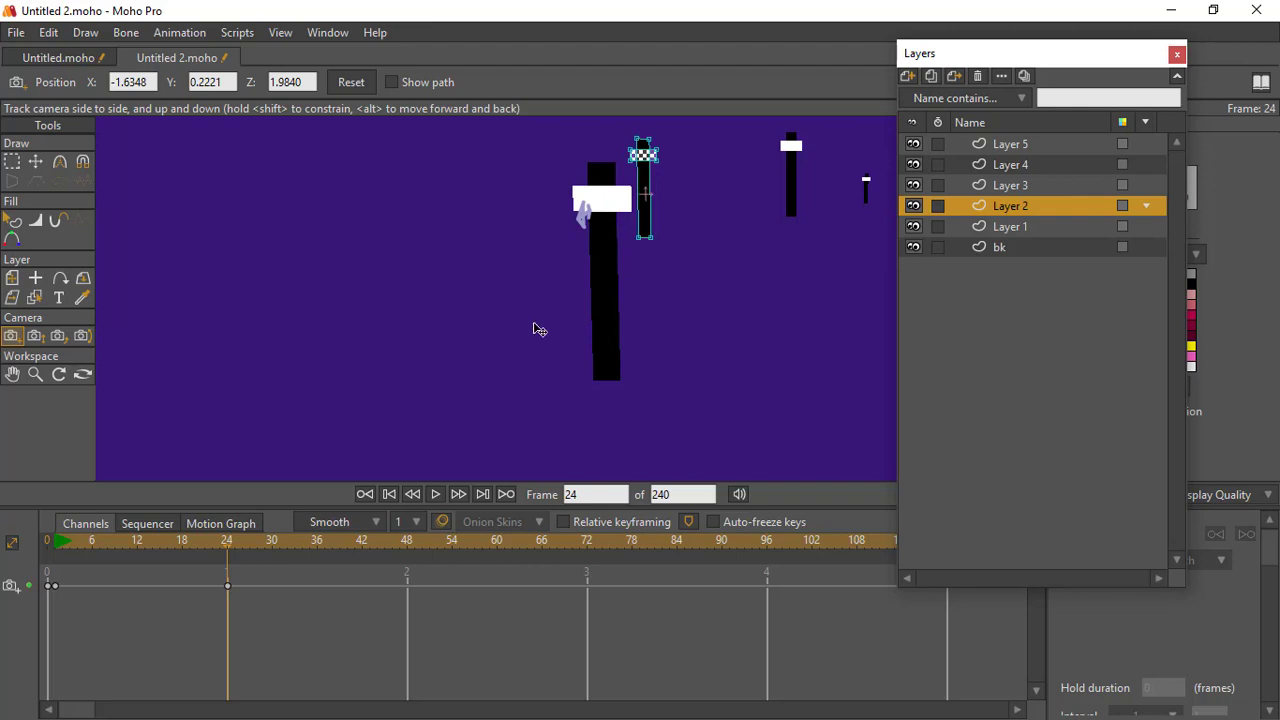
- At frame 0, move Layer 2 to about X -0.71, Y 0.28, on the opposite side of the nearest tall bar
click(50, 541)
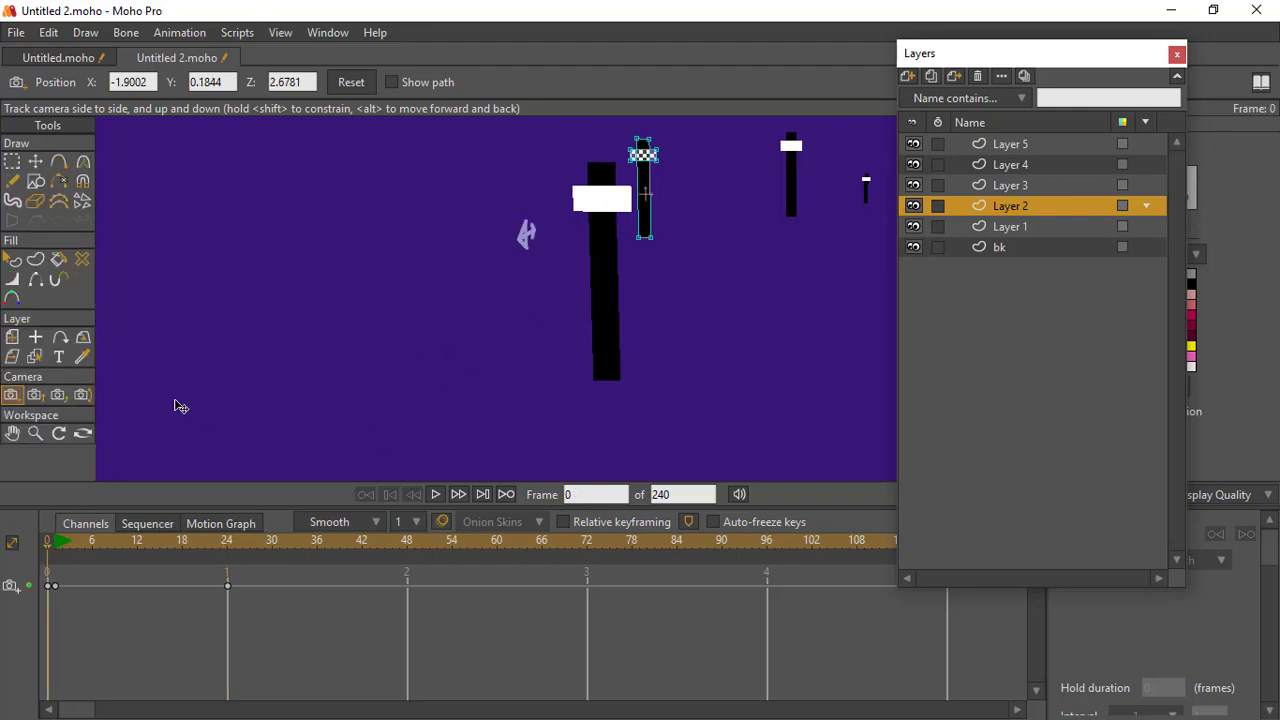
click(83, 433)
drag(734, 388, 643, 371)
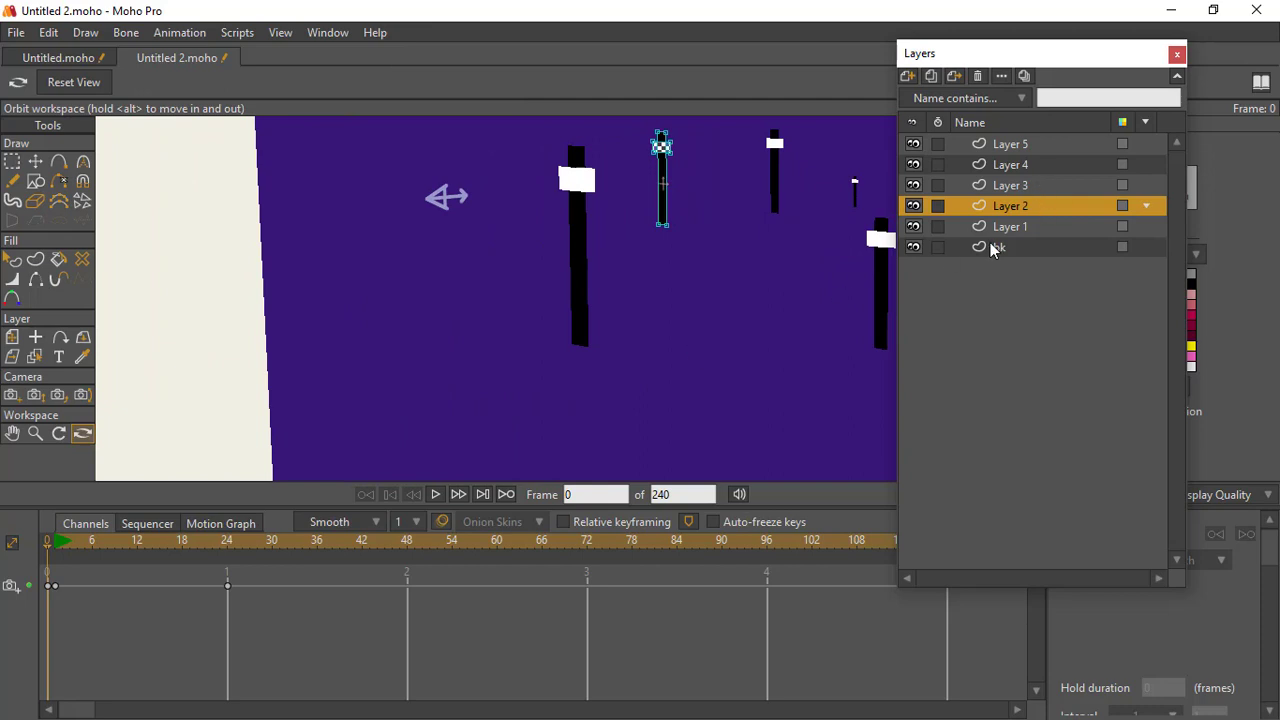
click(12, 337)
drag(677, 175, 491, 184)
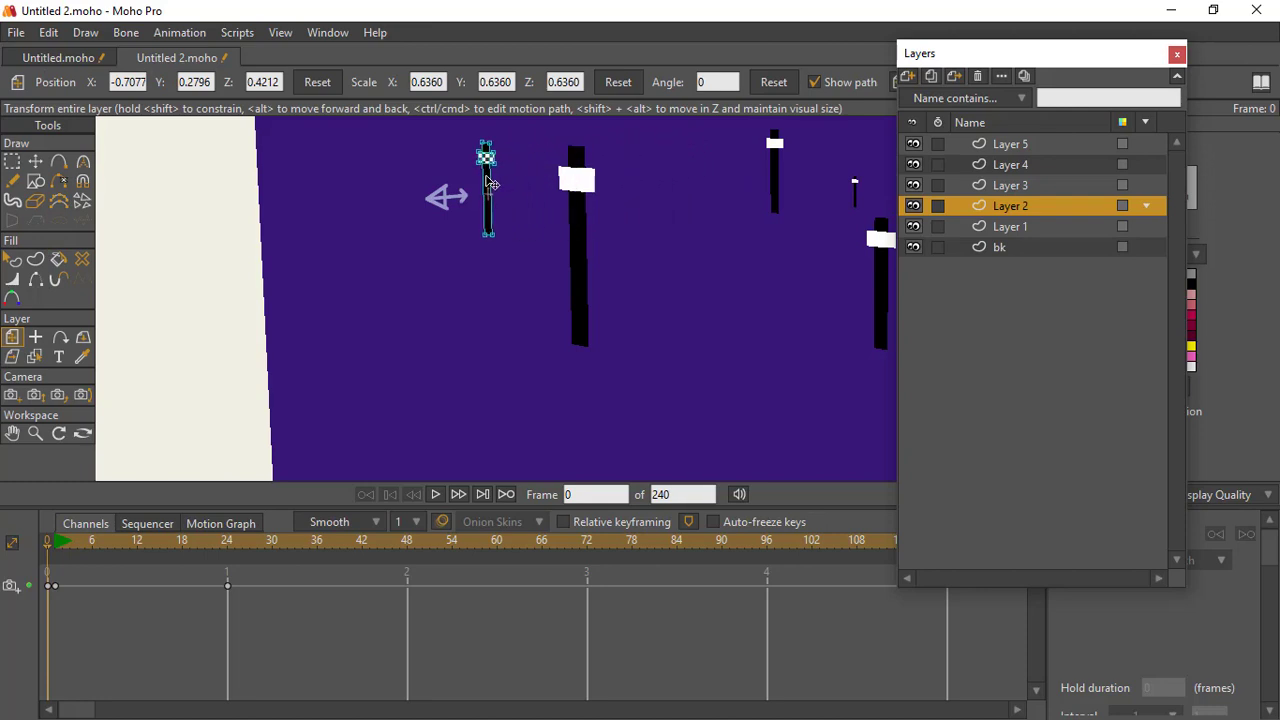
- Inspect the new bar arrangement from an orbited workspace view and render frames 0, 1 and 24
click(35, 433)
drag(343, 400, 370, 368)
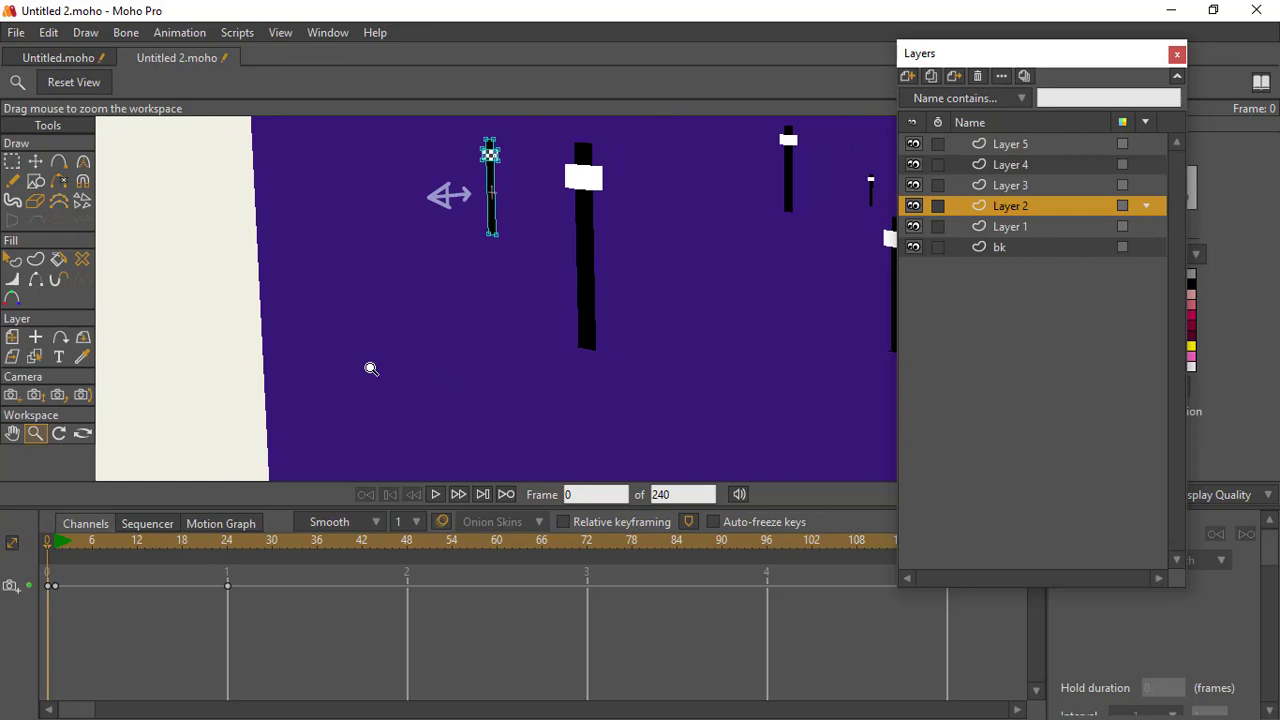
click(83, 433)
mouse_move(572, 316)
mouse_down()
mouse_move(731, 309)
mouse_move(578, 317)
mouse_up()
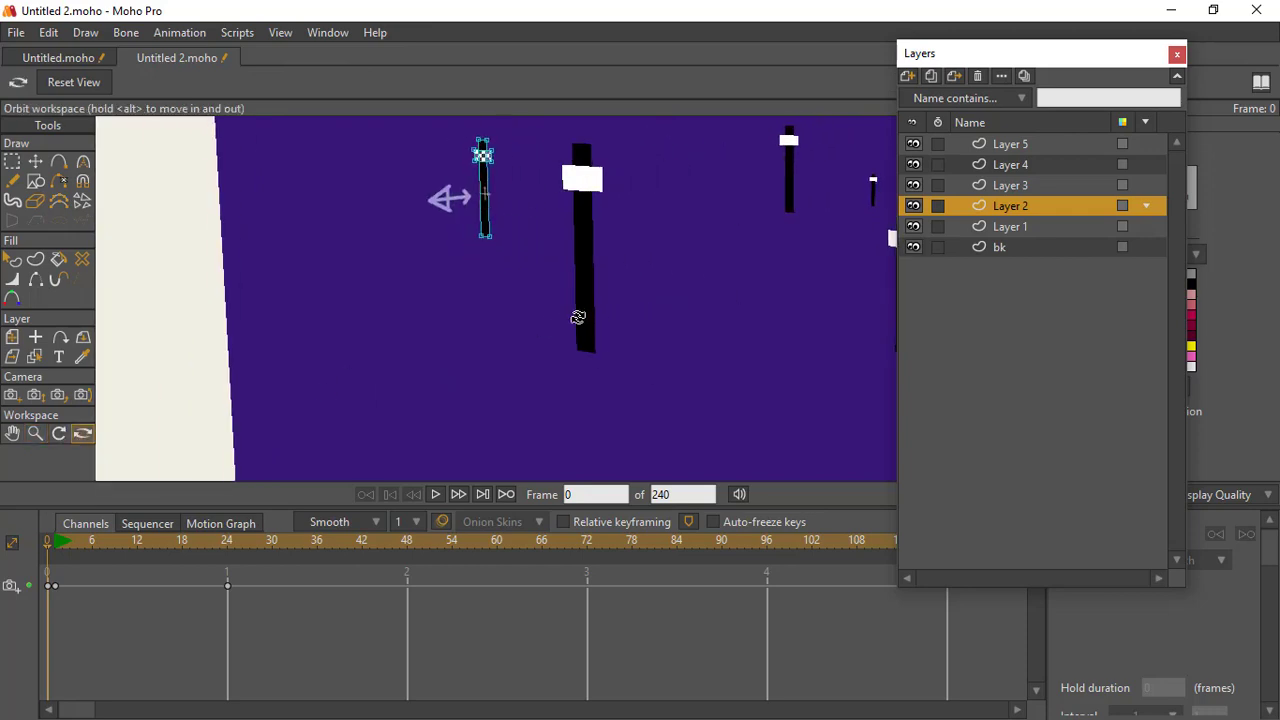
key(ctrl+r)
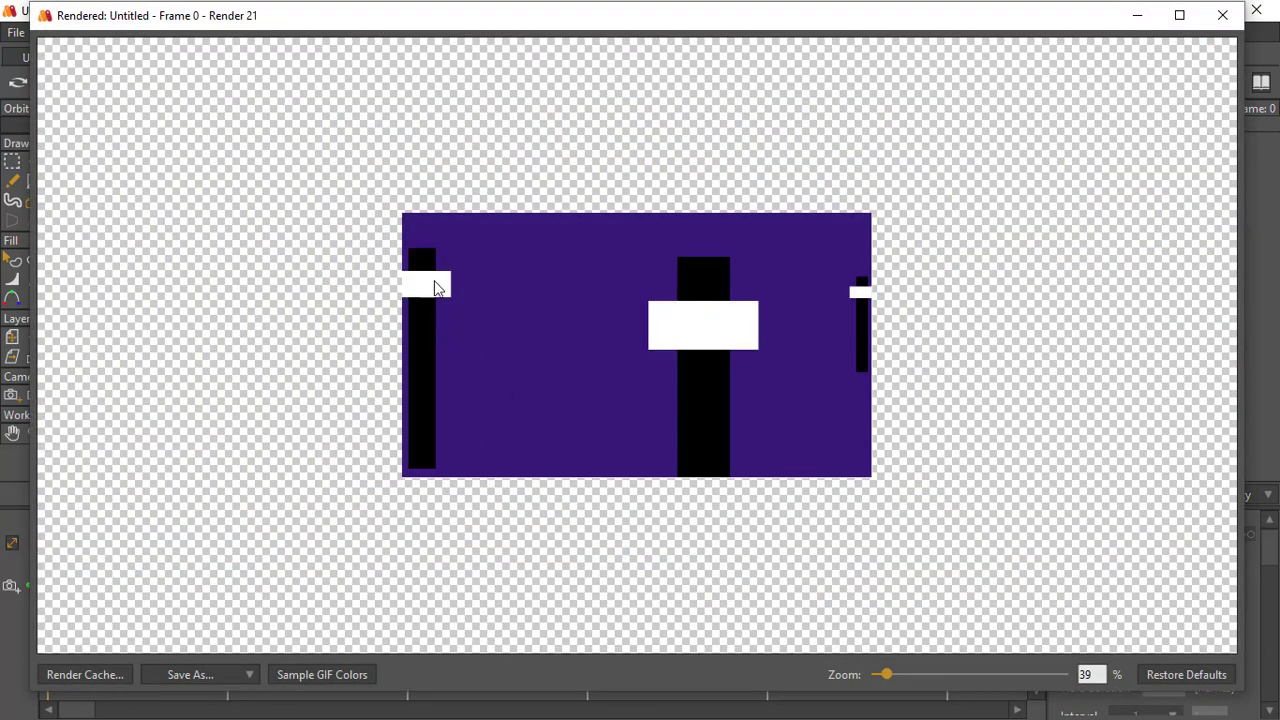
click(1222, 15)
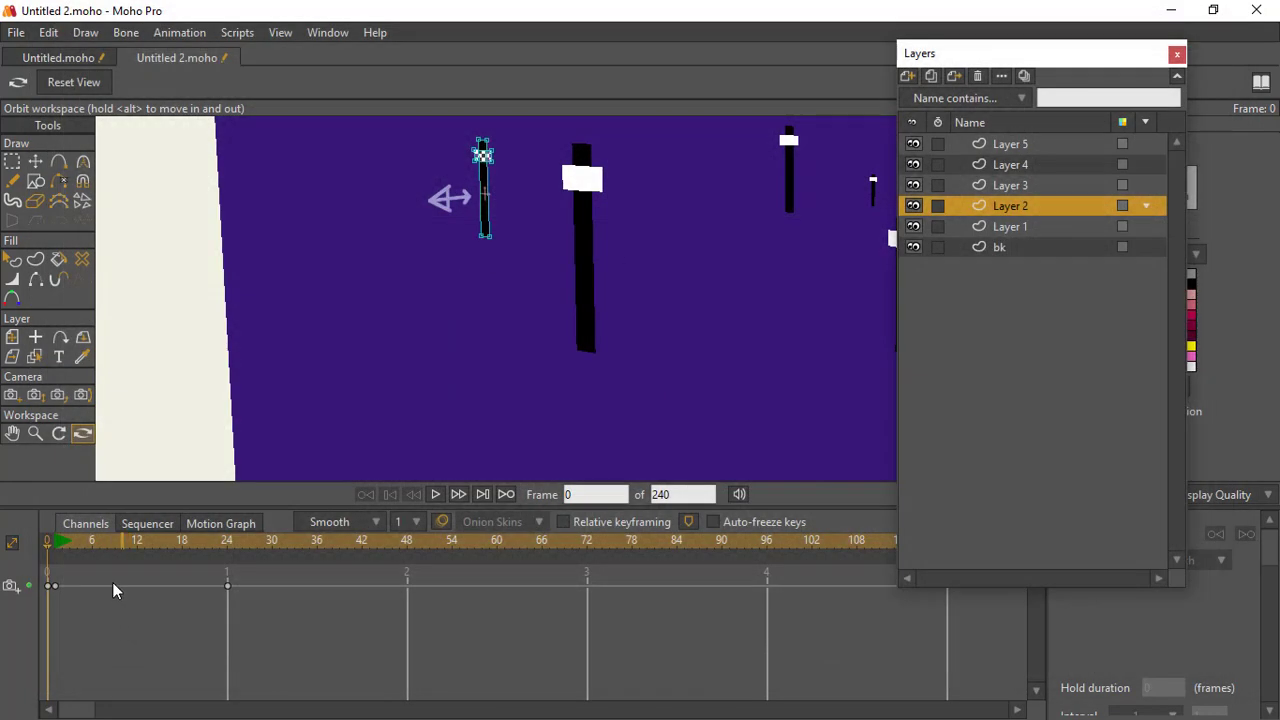
click(60, 542)
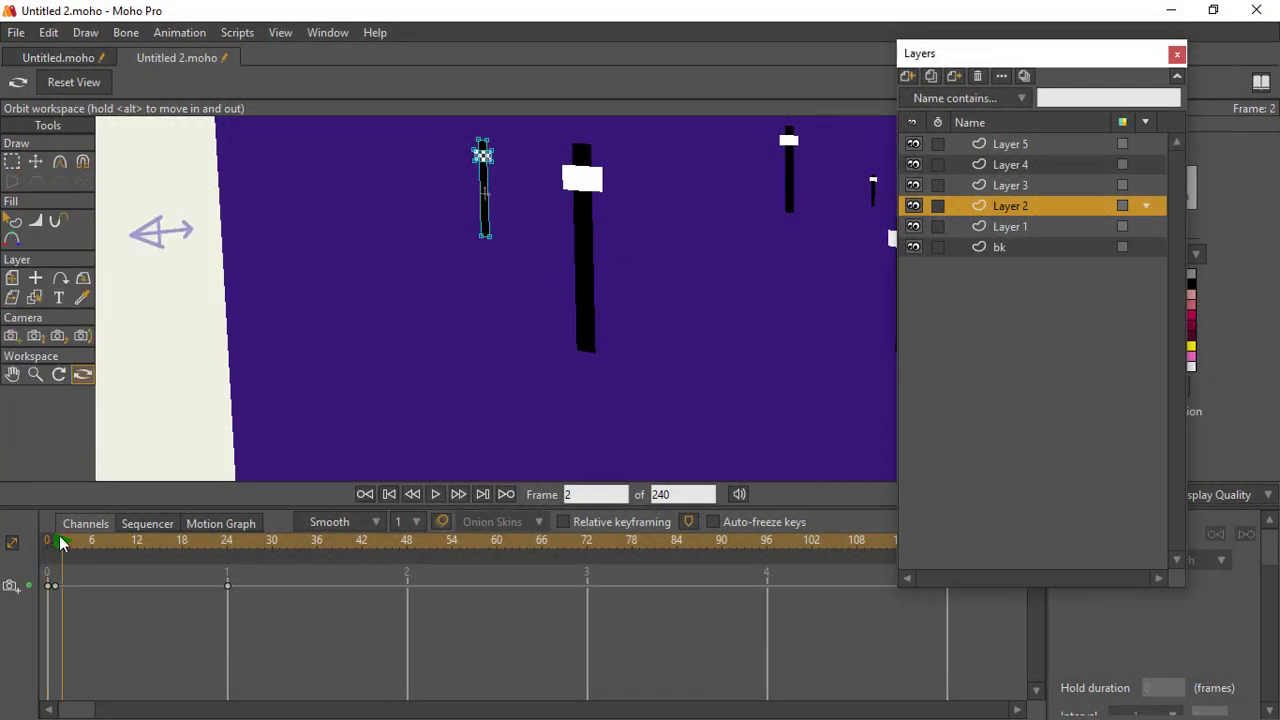
click(53, 543)
key(ctrl+r)
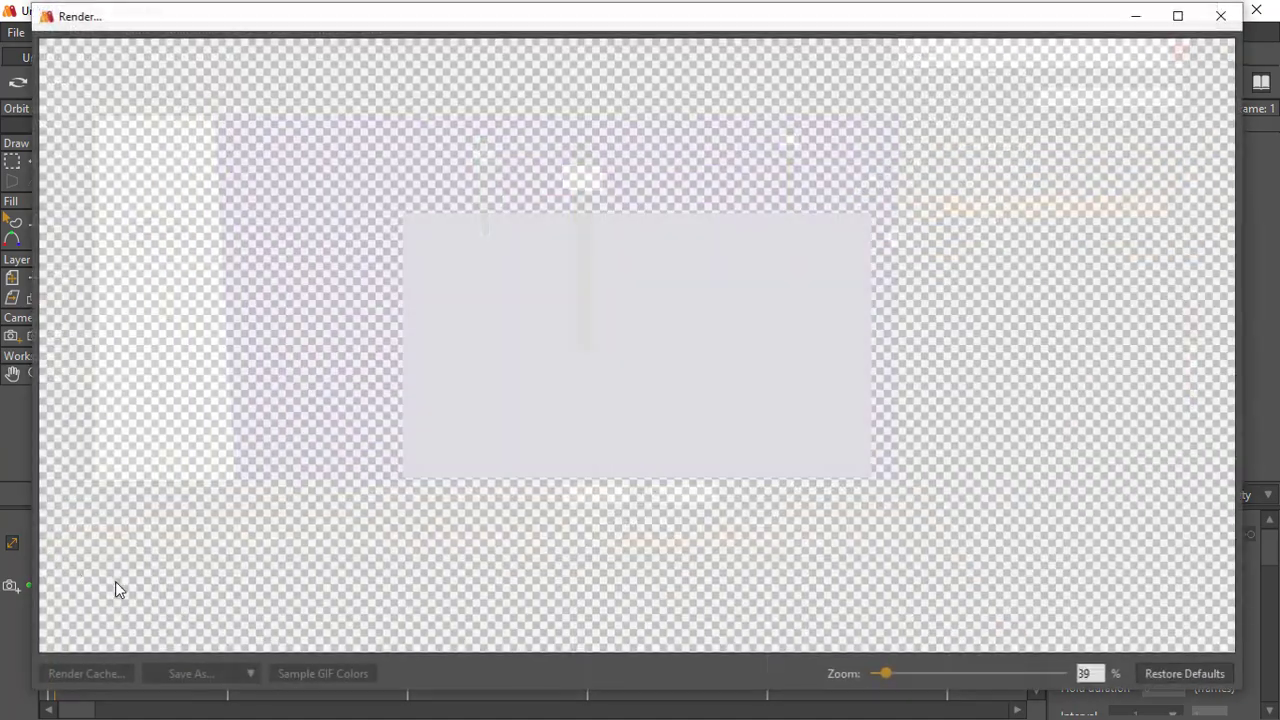
click(1222, 15)
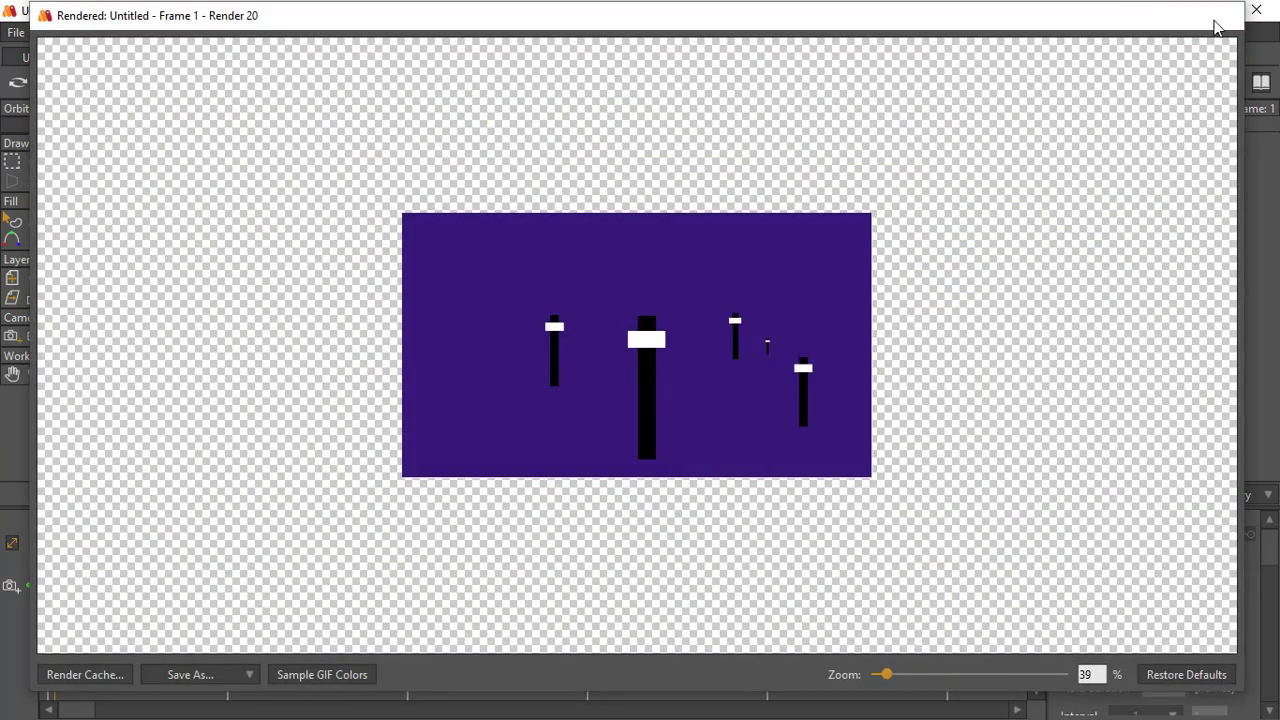
click(228, 542)
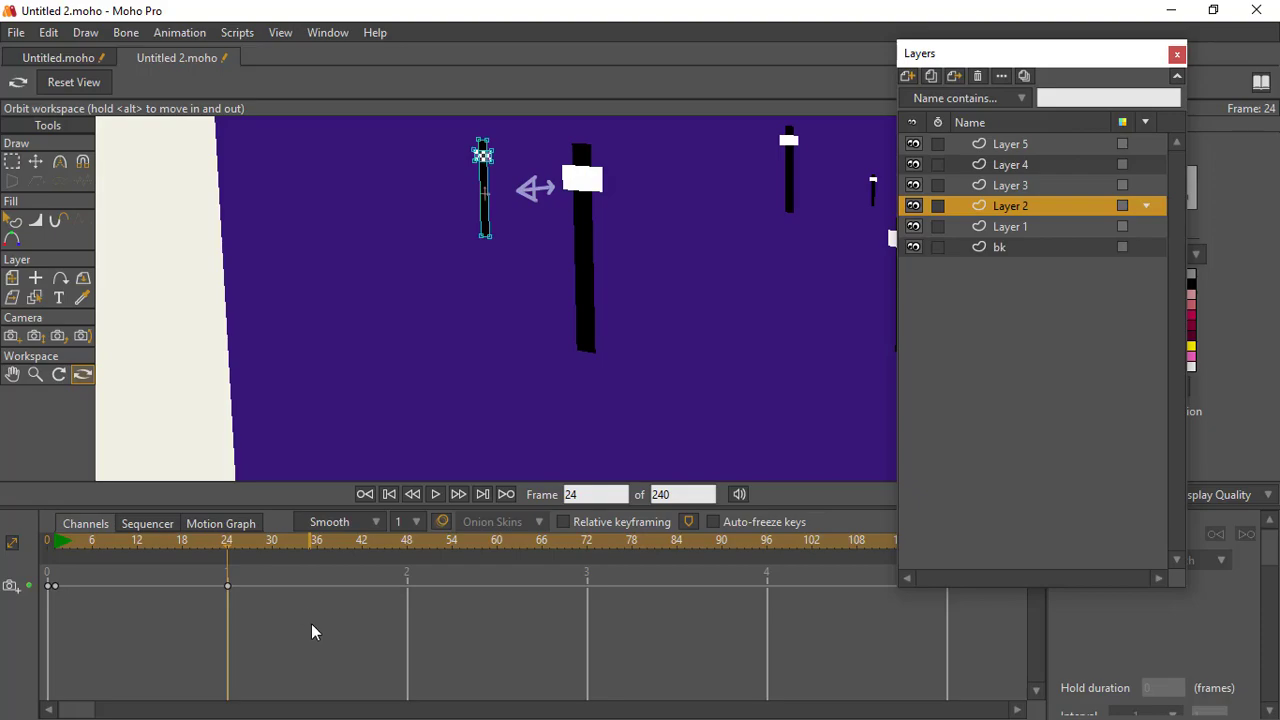
key(ctrl+r)
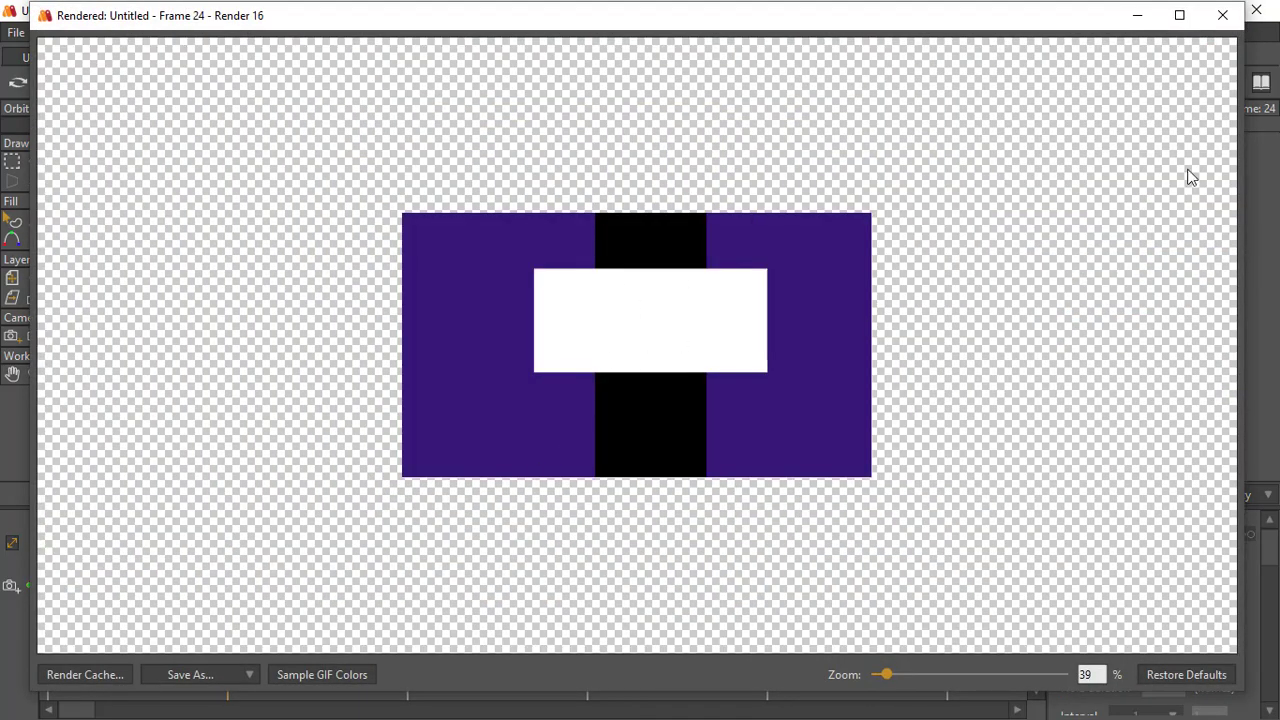
click(1222, 15)
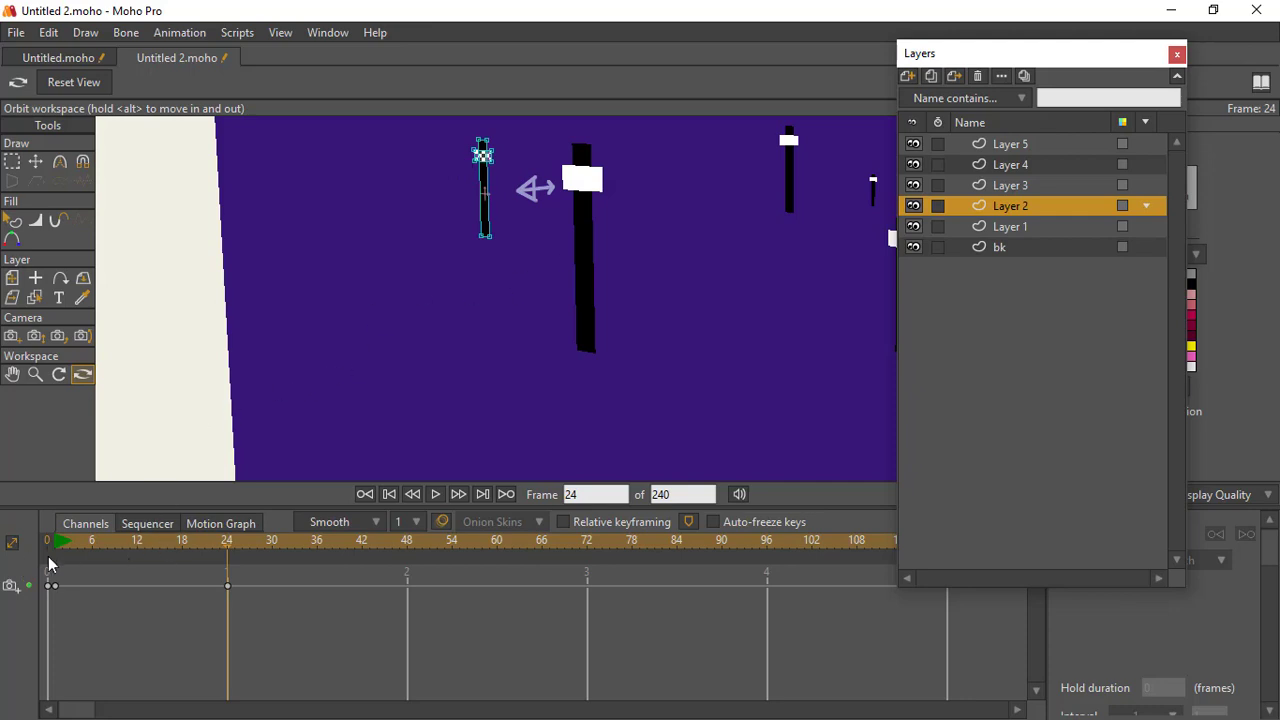
- Add camera tracking keyframes at frames 25 and 36 that hold the current camera position
drag(59, 550, 235, 556)
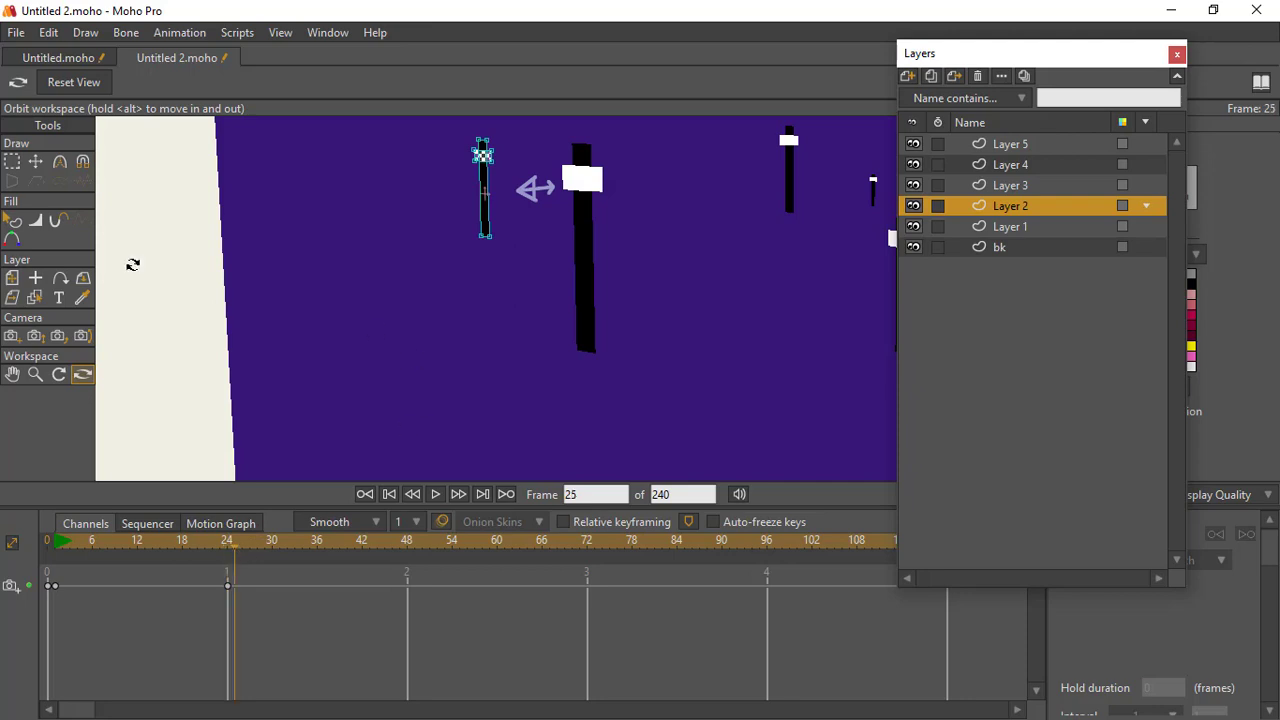
click(11, 336)
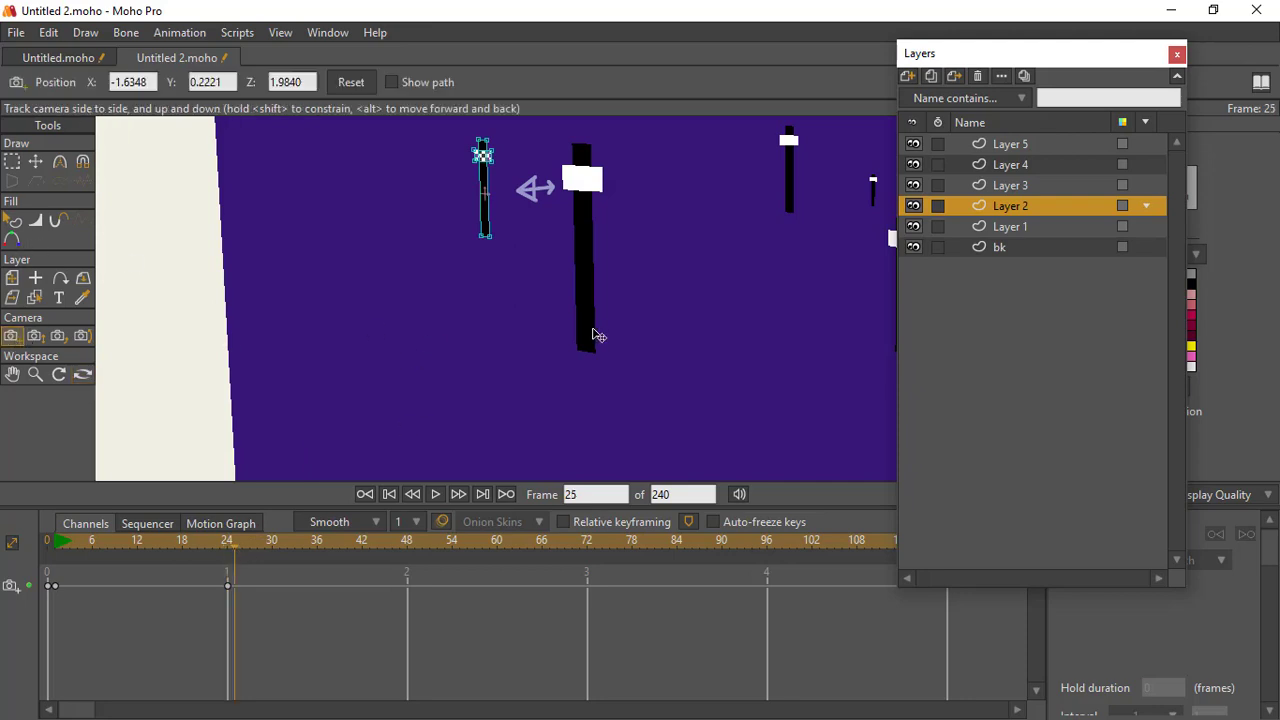
click(304, 491)
drag(231, 551, 315, 546)
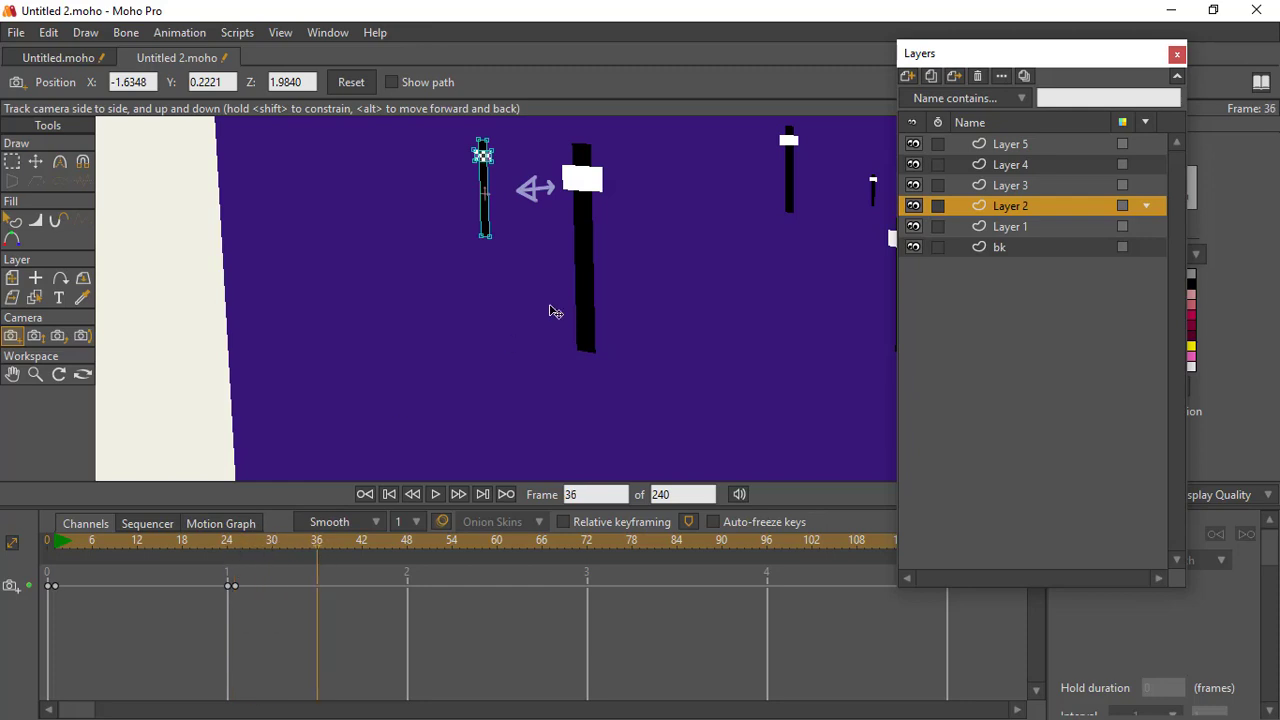
click(622, 192)
- Move the camera keyframe at frame 36 to frame 42 to lengthen the hold, playing the animation to check the timing
key(space)
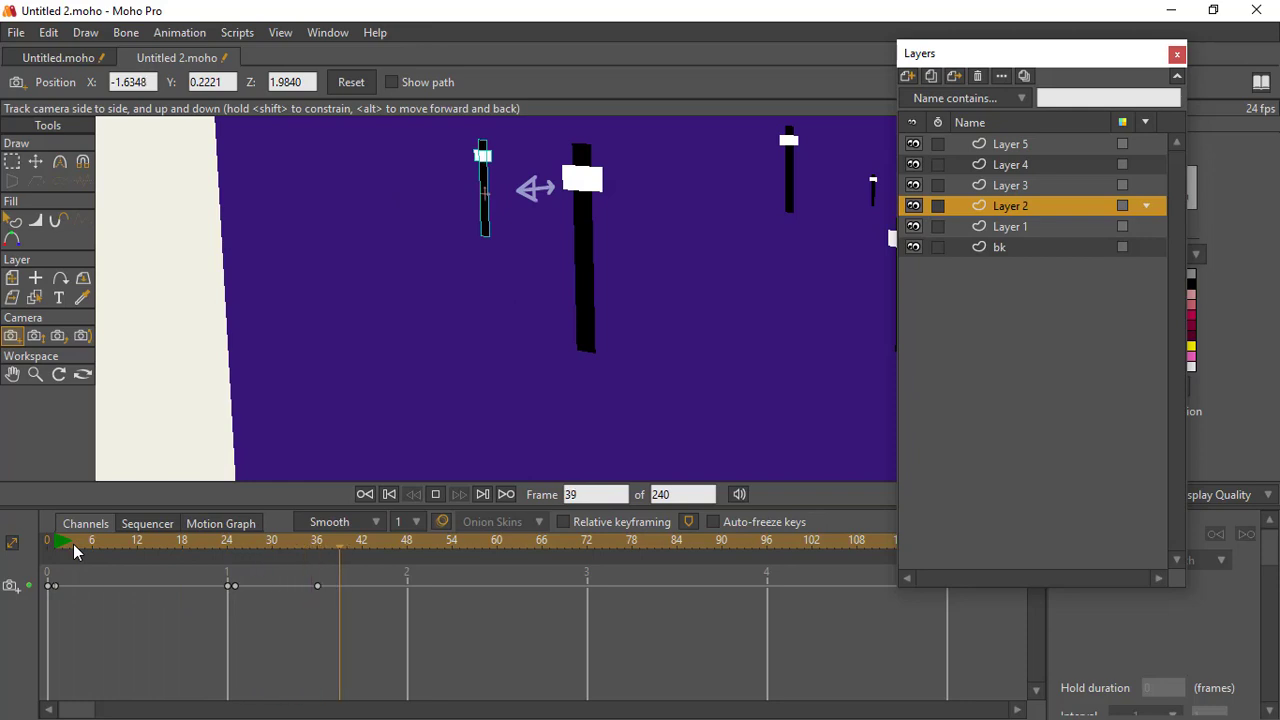
key(space)
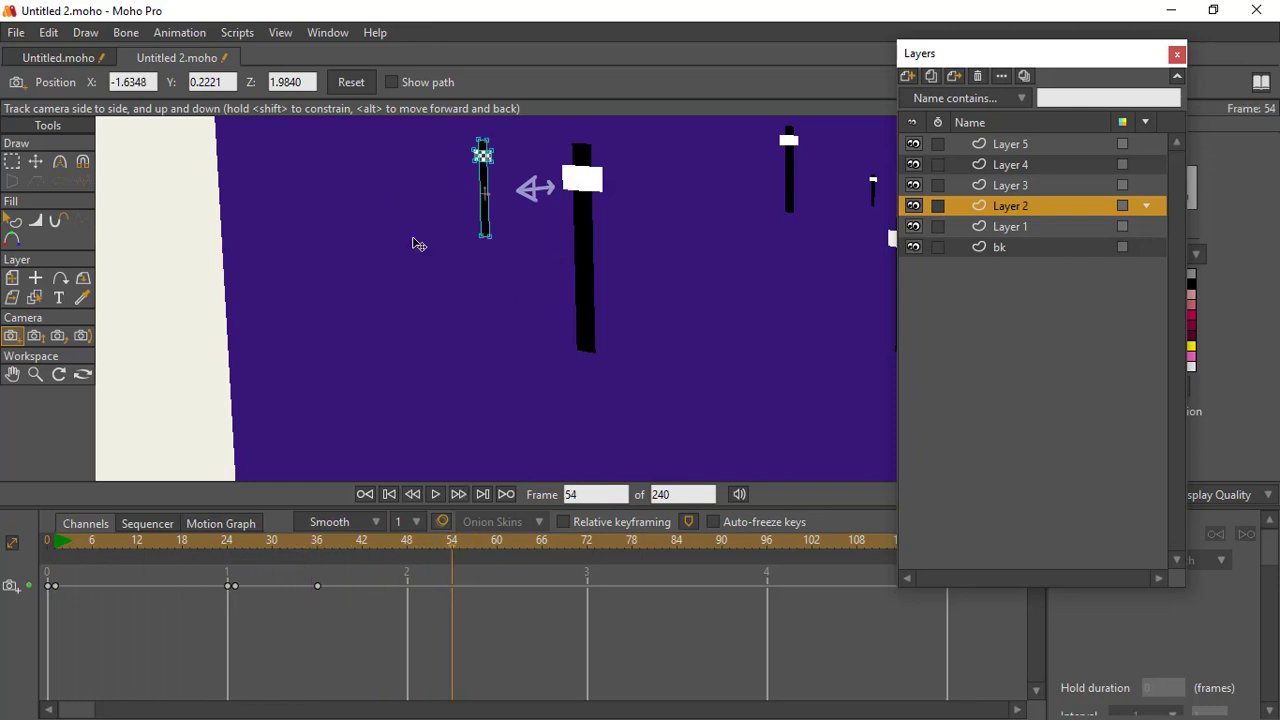
drag(317, 590, 335, 585)
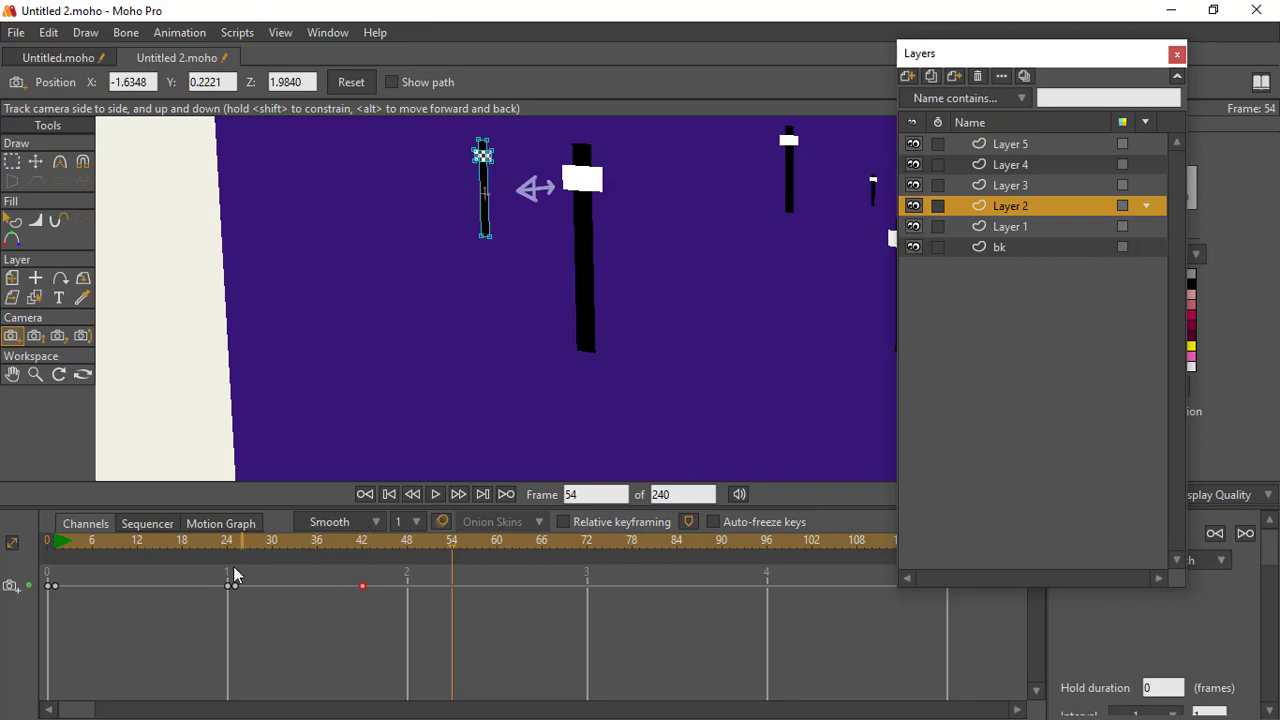
click(213, 545)
key(space)
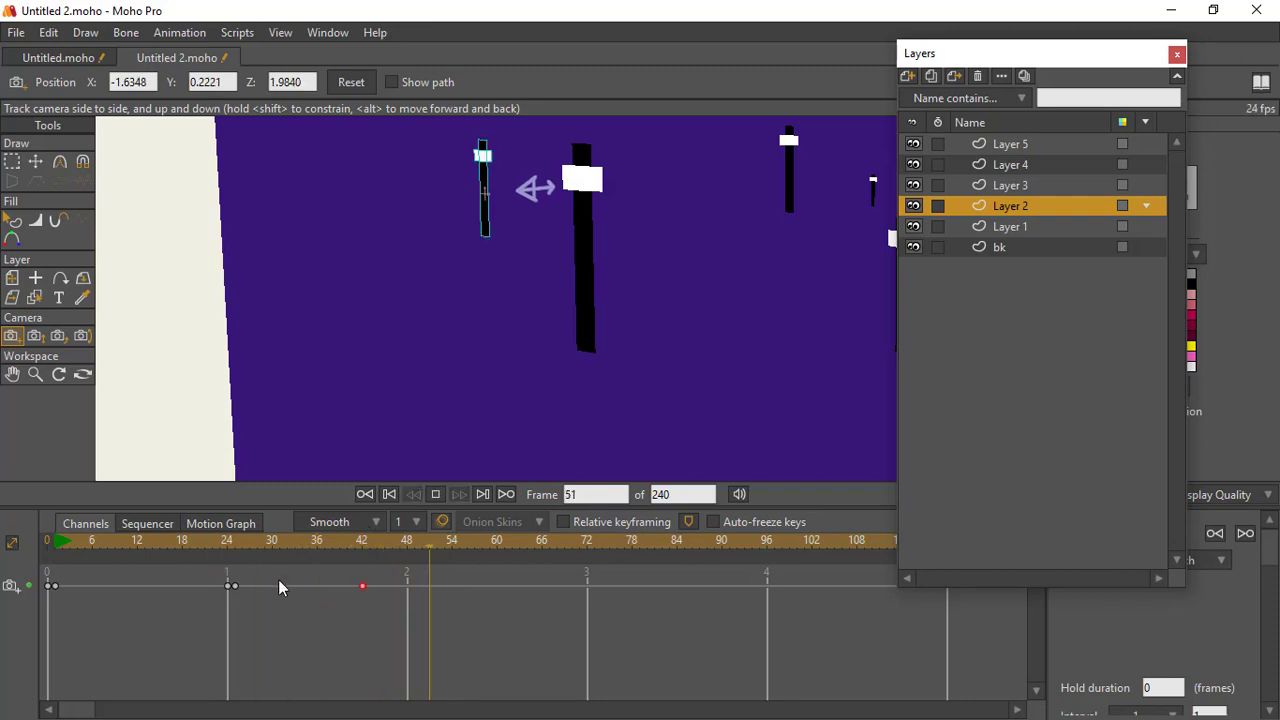
key(space)
- At frame 48, track the camera sideways to about X -2.54, Y 0.30 to centre Layer 2's bar, and render the frame
click(382, 545)
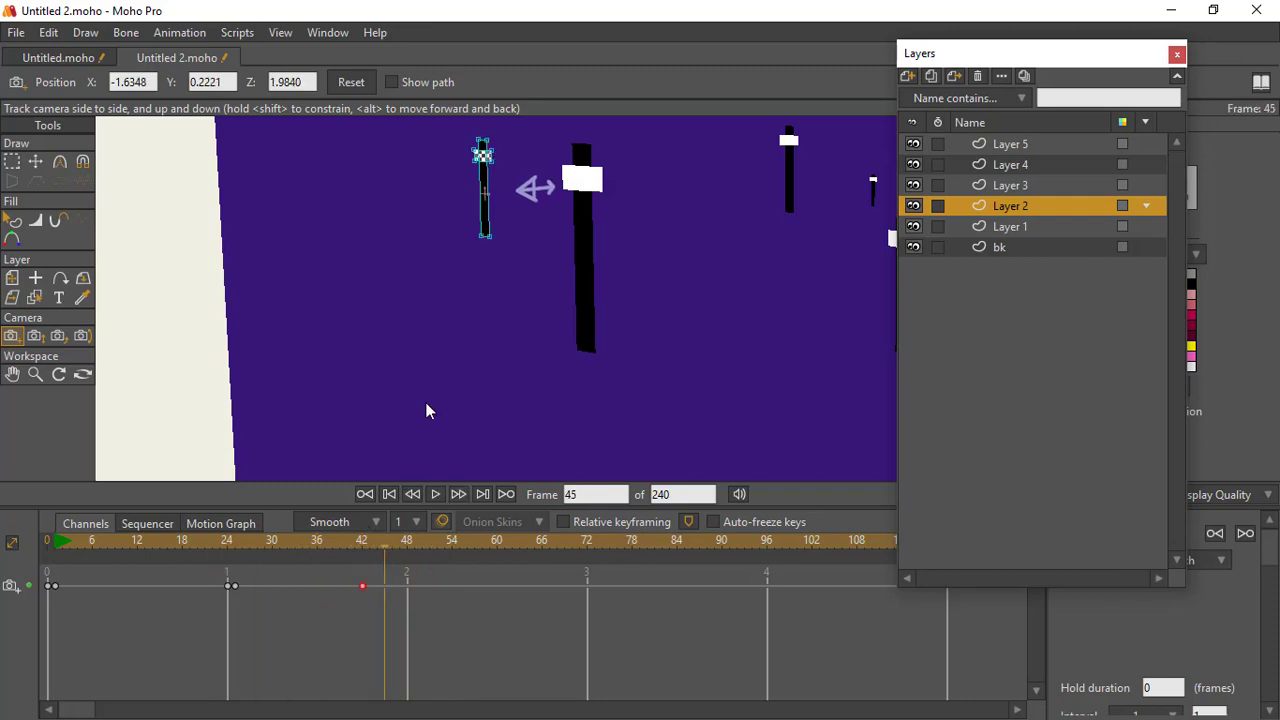
click(367, 541)
drag(367, 540, 410, 526)
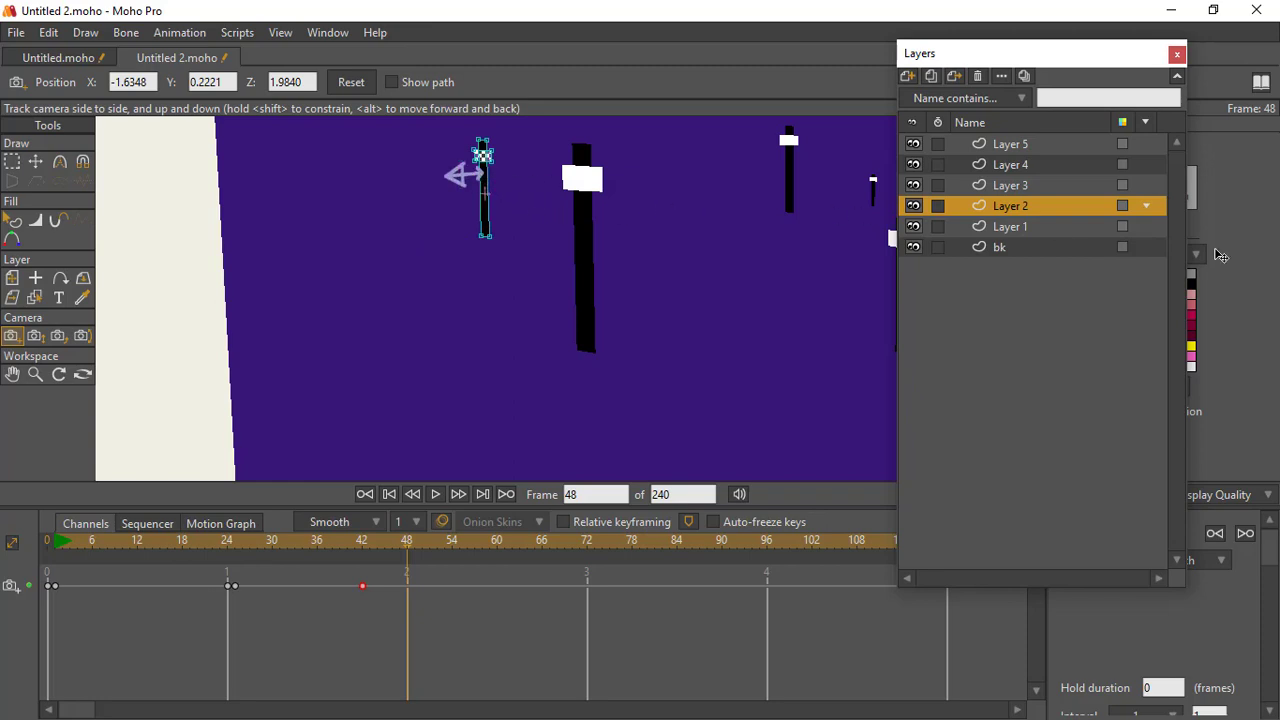
drag(472, 213, 647, 247)
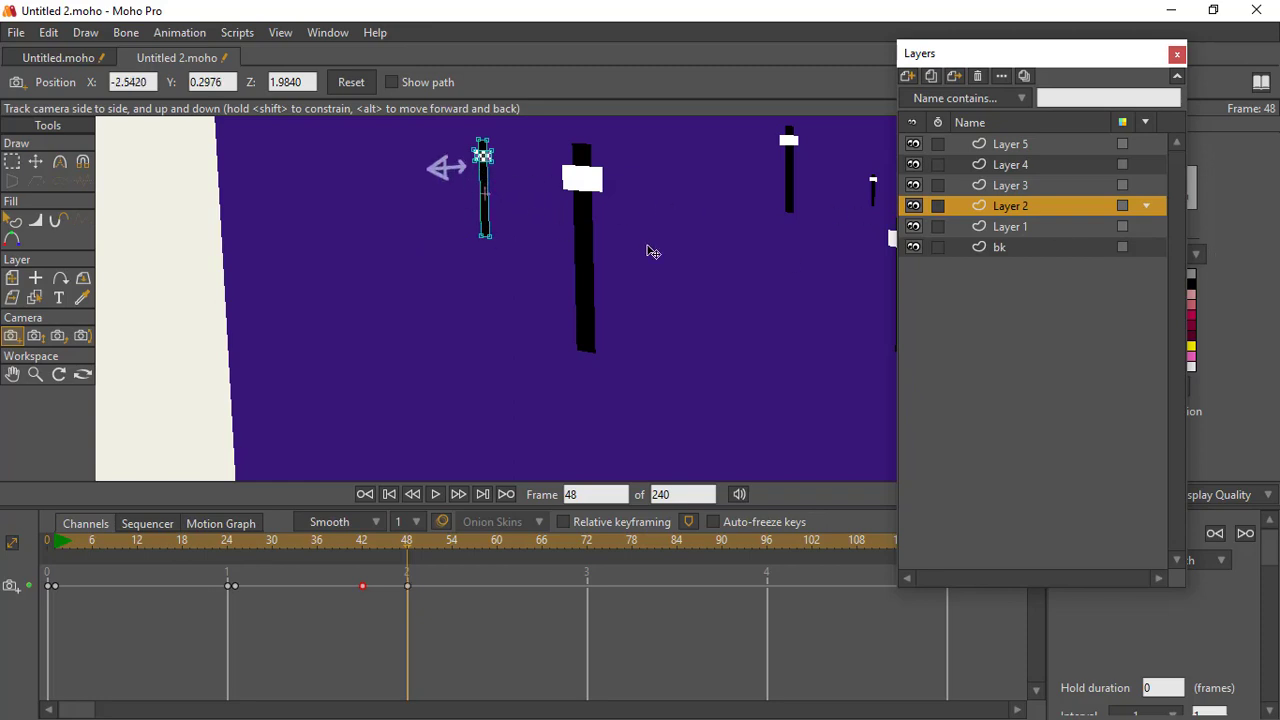
click(82, 374)
drag(620, 300, 814, 277)
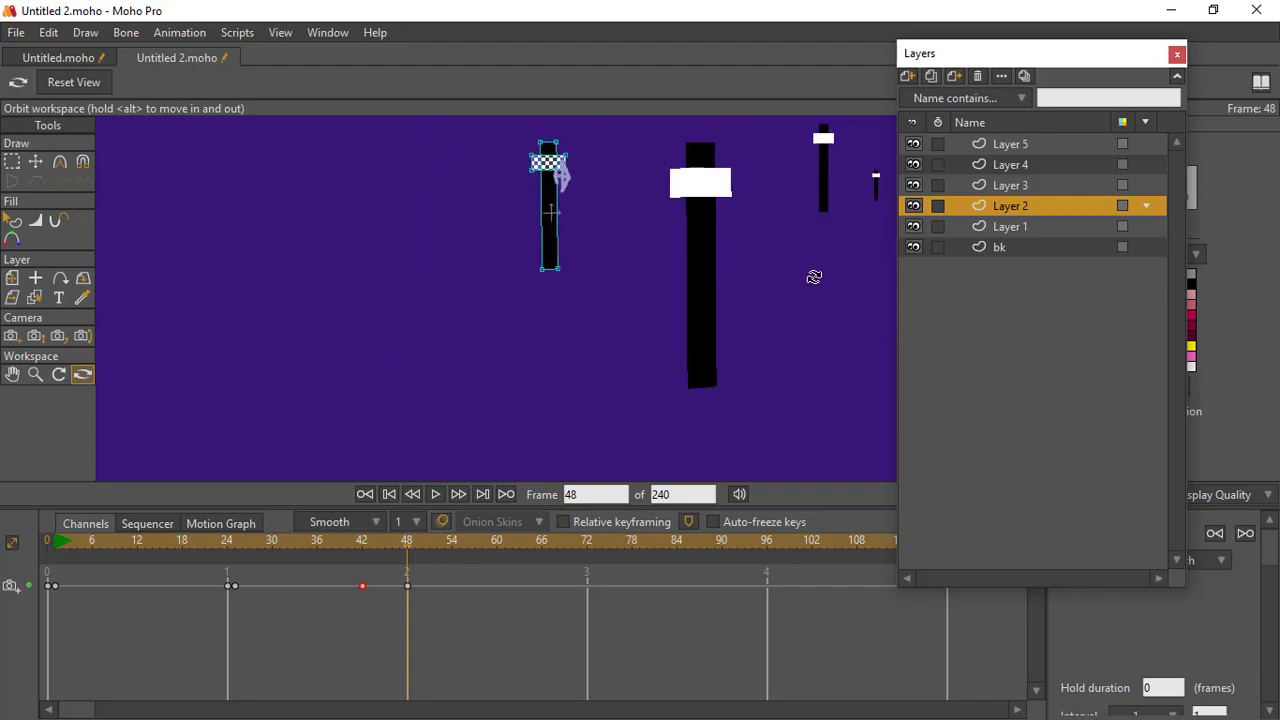
drag(723, 314, 712, 311)
key(ctrl+r)
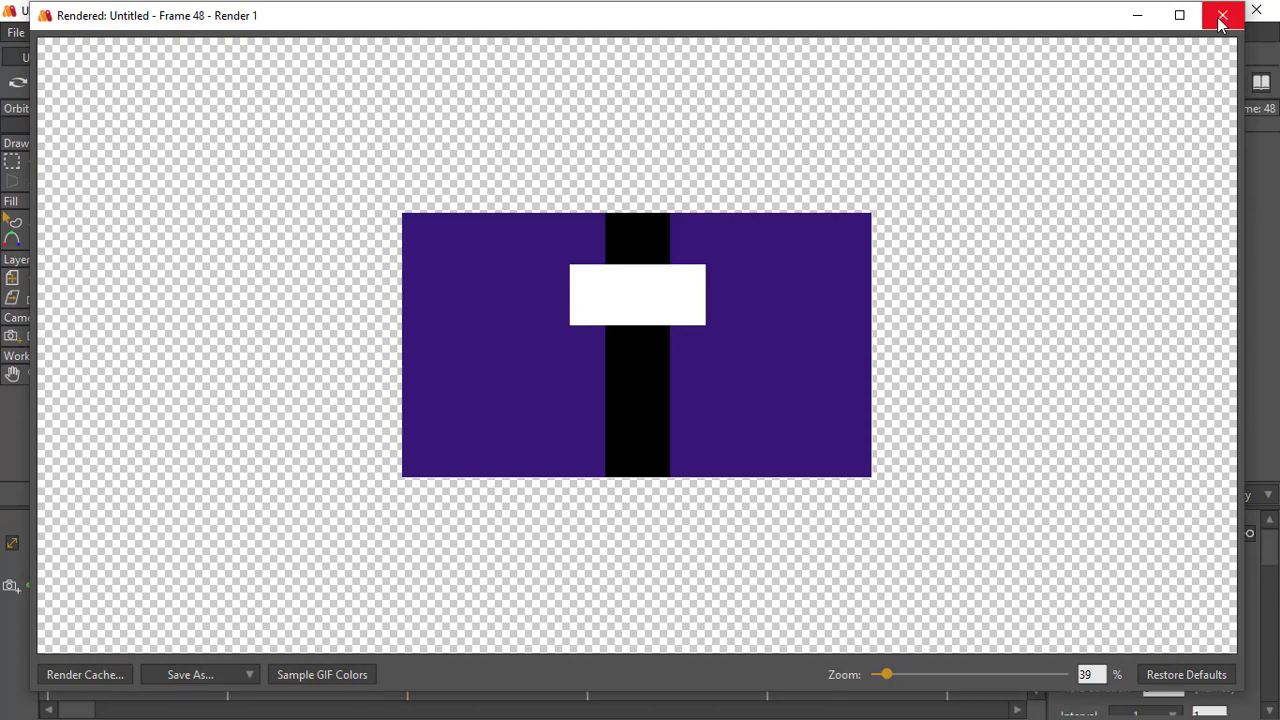
click(1221, 15)
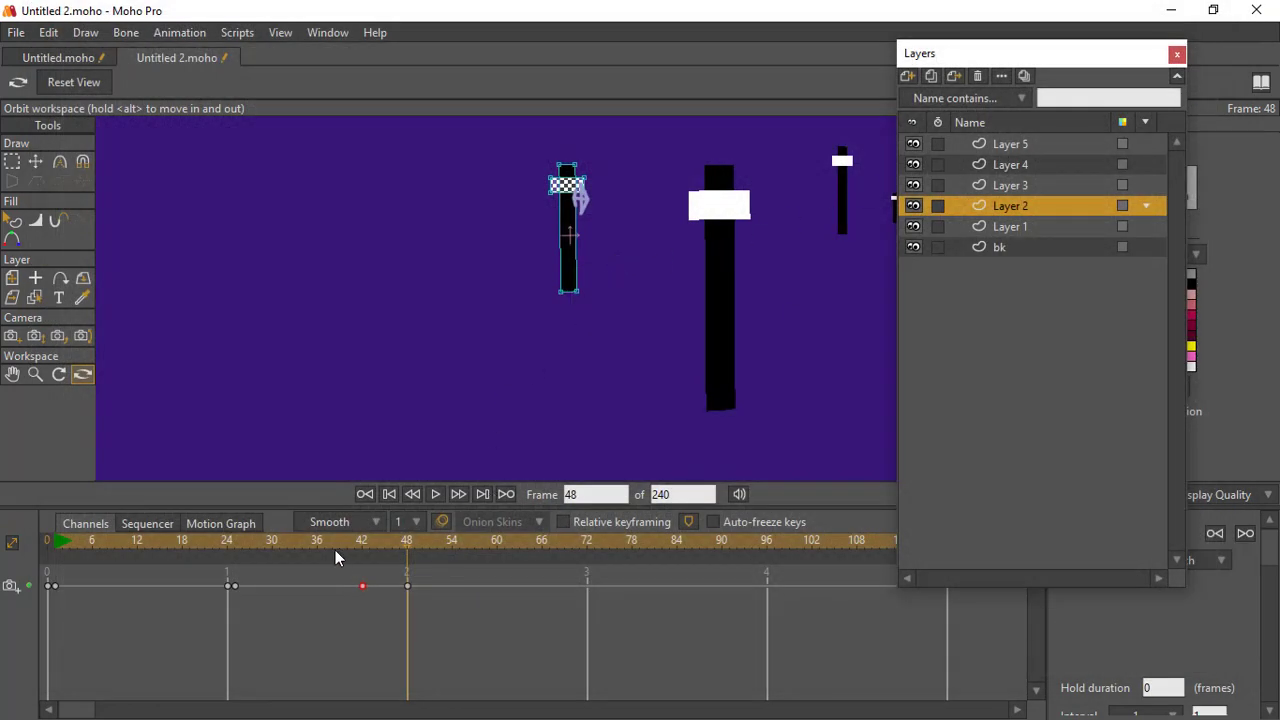
- At frame 6, track the camera backward to about Z 5.31 to add an anticipation keyframe before the forward move
drag(367, 547, 407, 546)
click(57, 545)
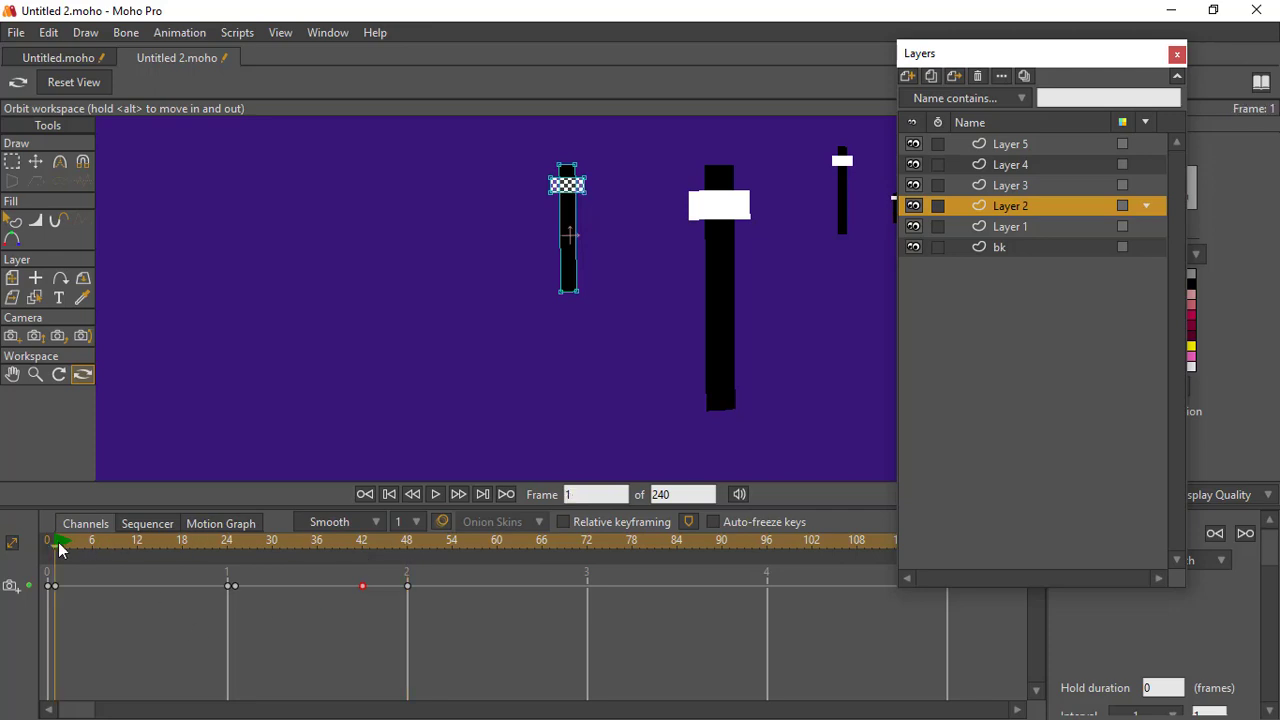
drag(474, 346, 440, 274)
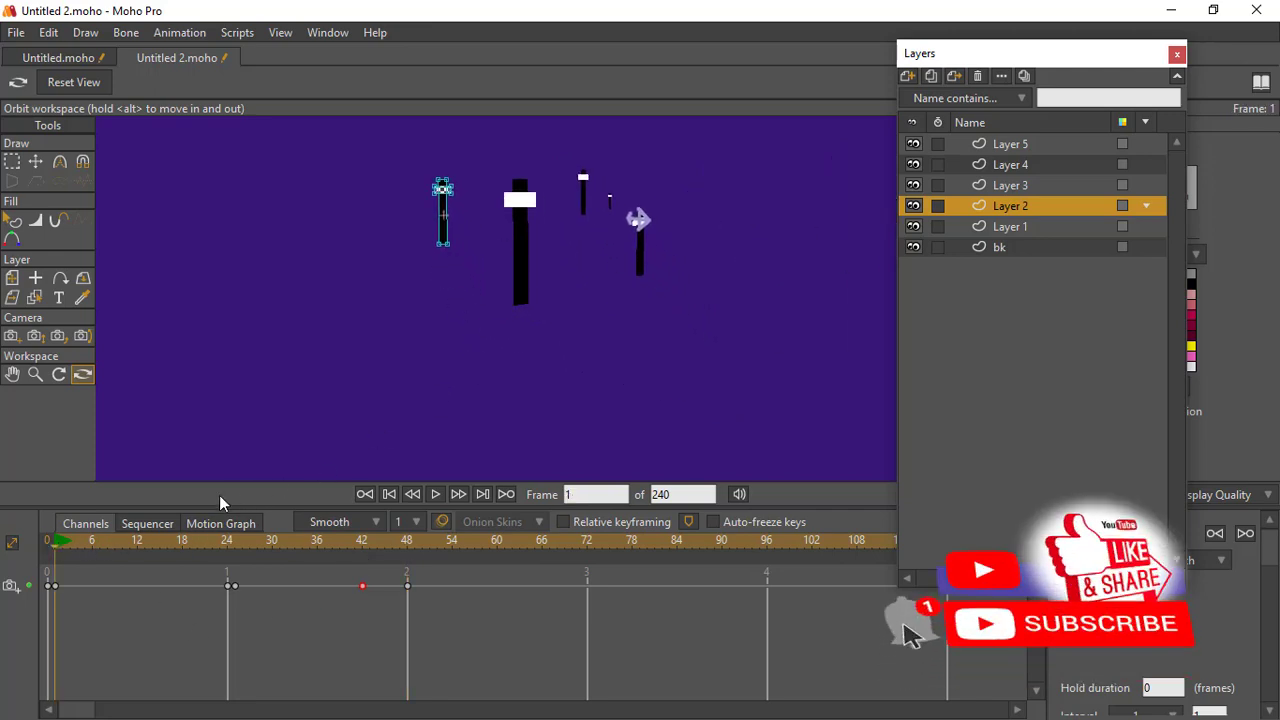
mouse_move(61, 545)
mouse_down()
mouse_move(229, 559)
mouse_move(55, 605)
mouse_move(70, 583)
mouse_move(48, 586)
mouse_move(93, 577)
mouse_move(94, 543)
mouse_up()
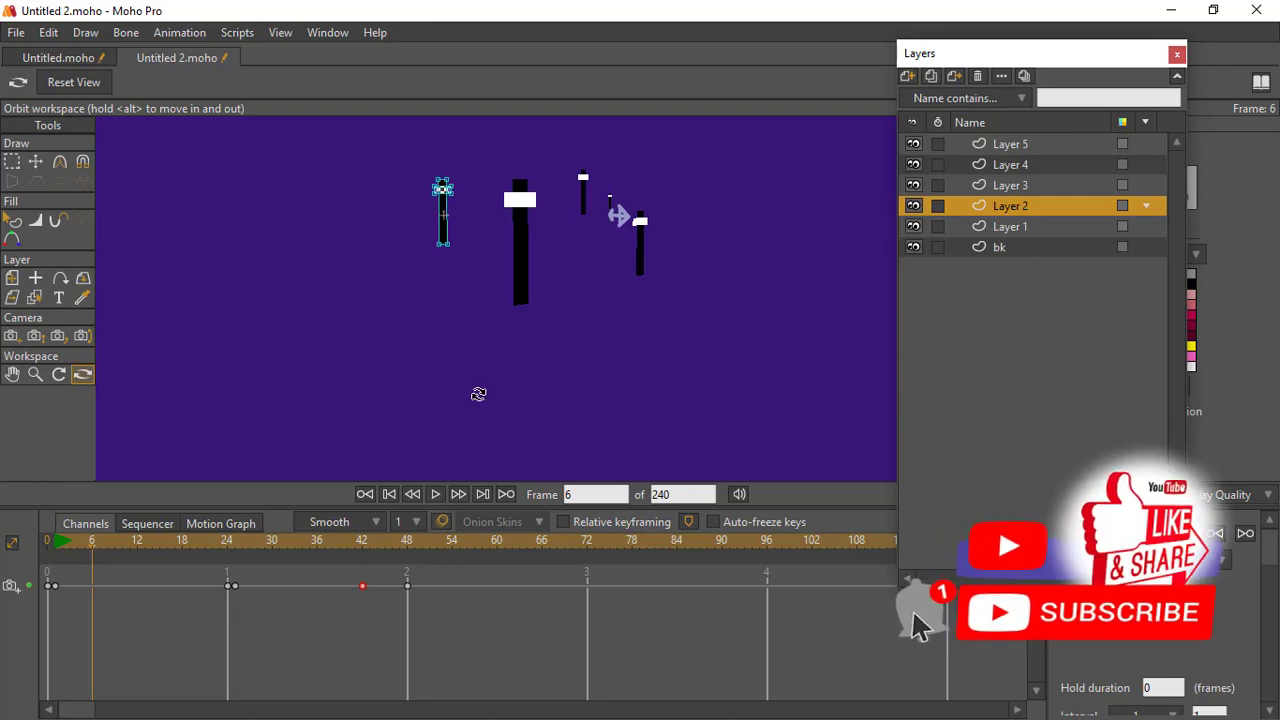
click(13, 337)
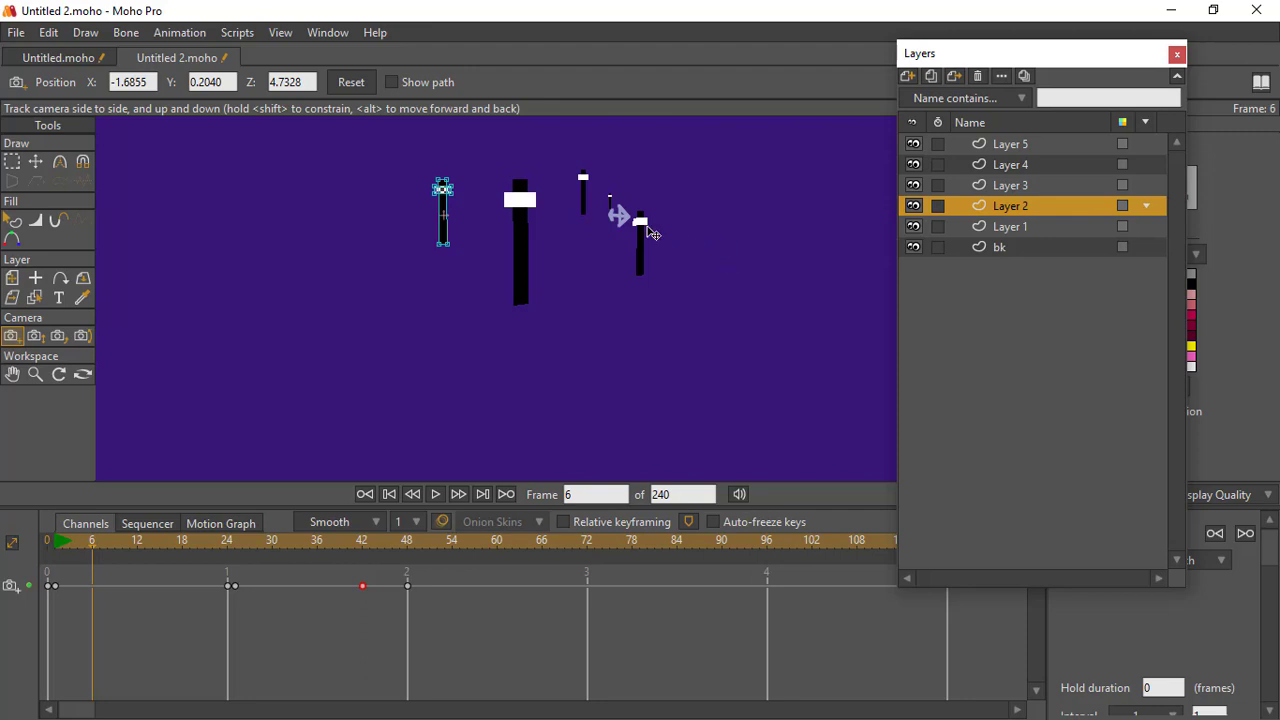
drag(629, 215, 597, 157)
- Play the animation repeatedly from frame 1 to check the camera's backward anticipation before it moves forward
drag(63, 543, 58, 545)
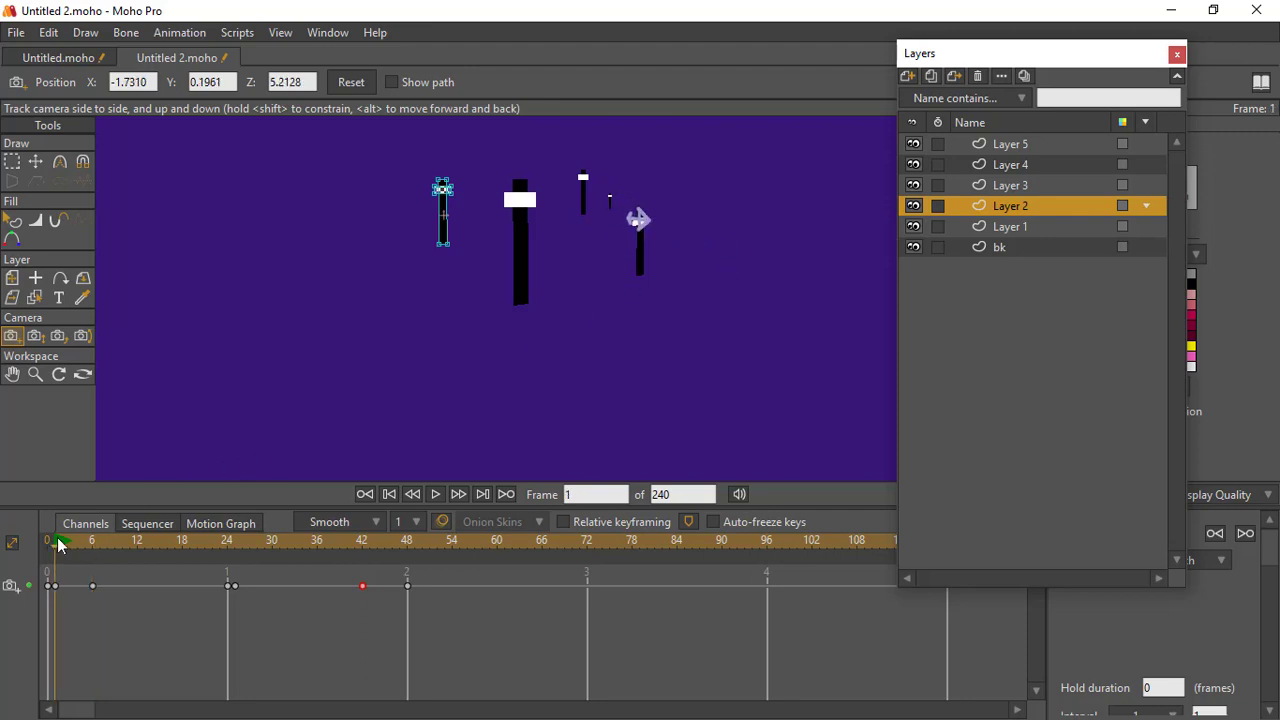
key(space)
key(space)
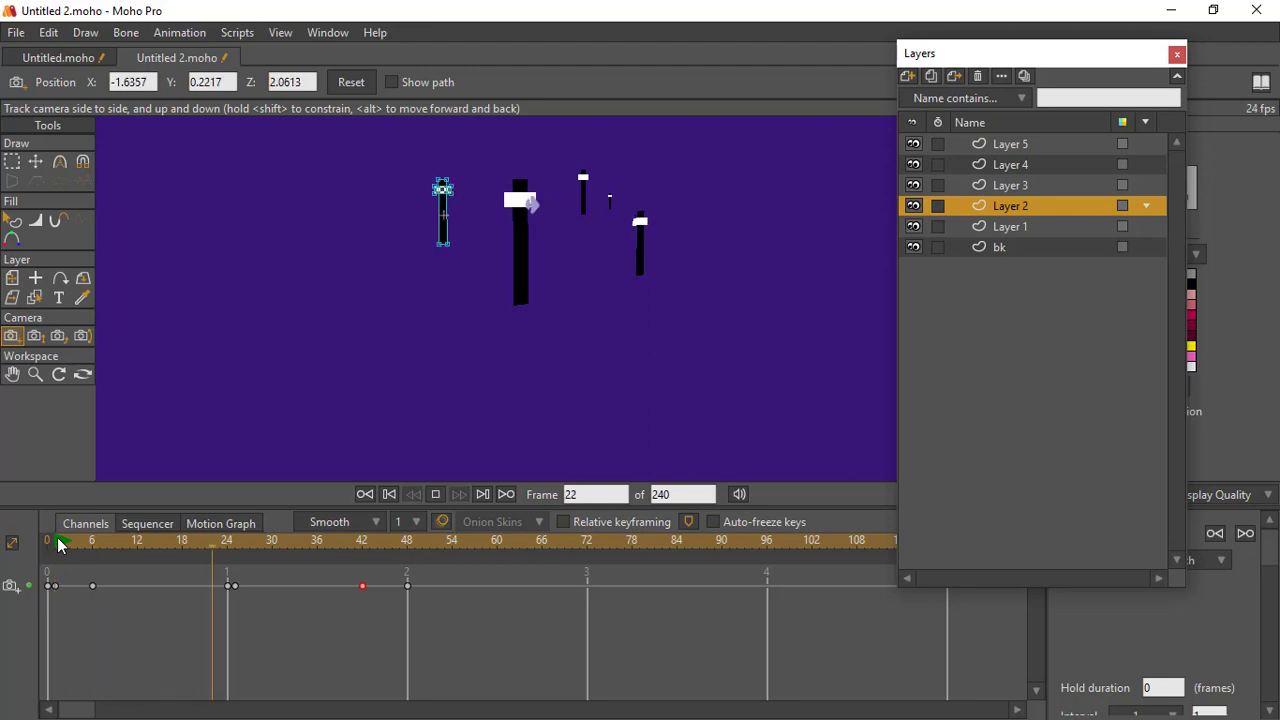
click(58, 545)
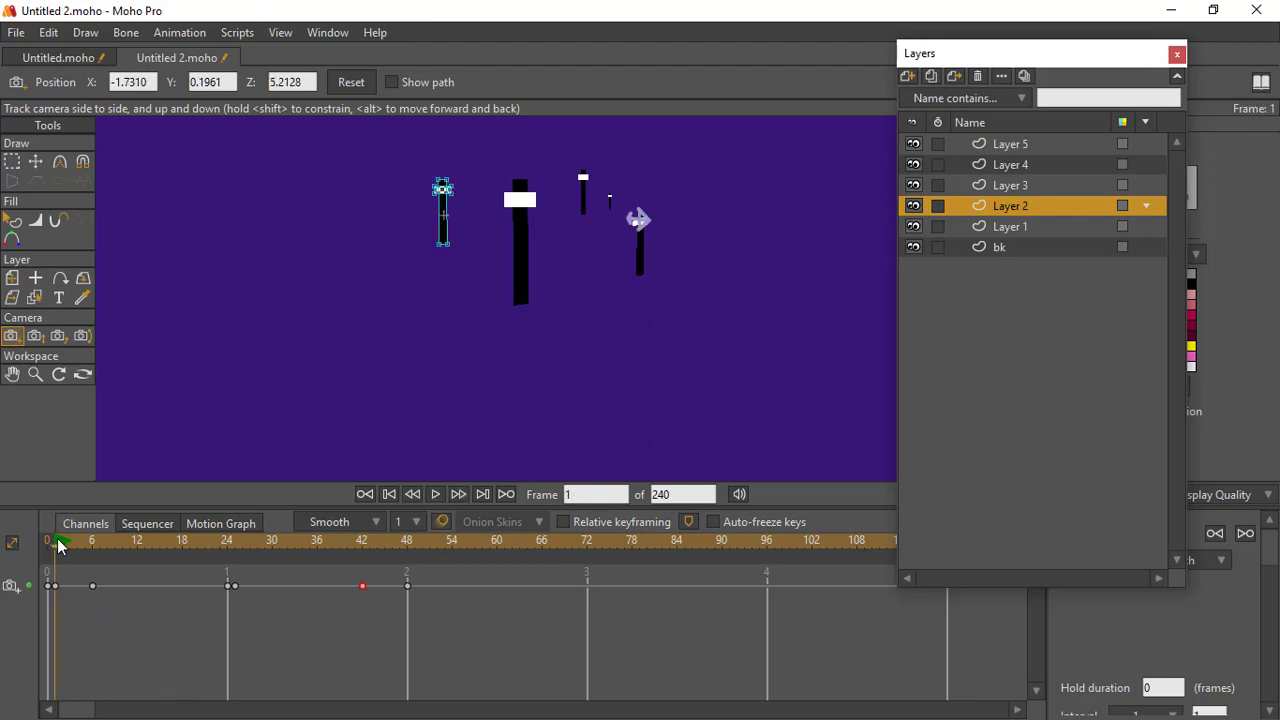
key(space)
key(space)
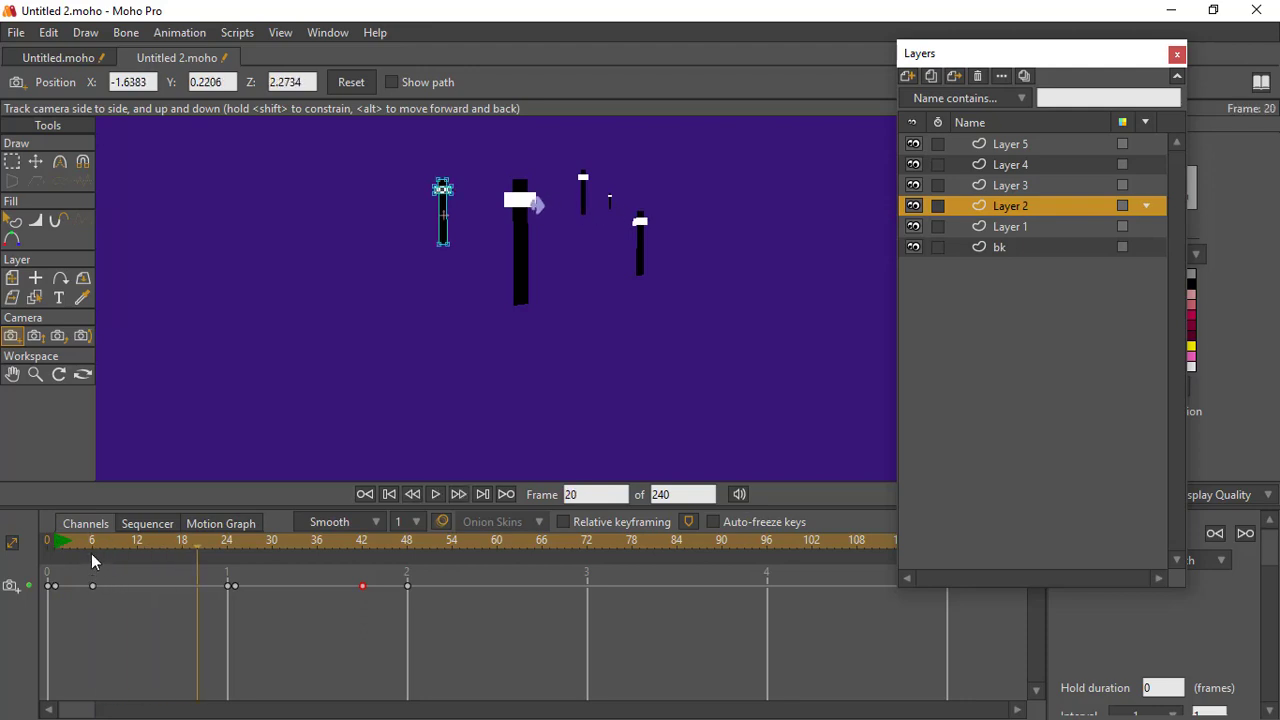
click(91, 548)
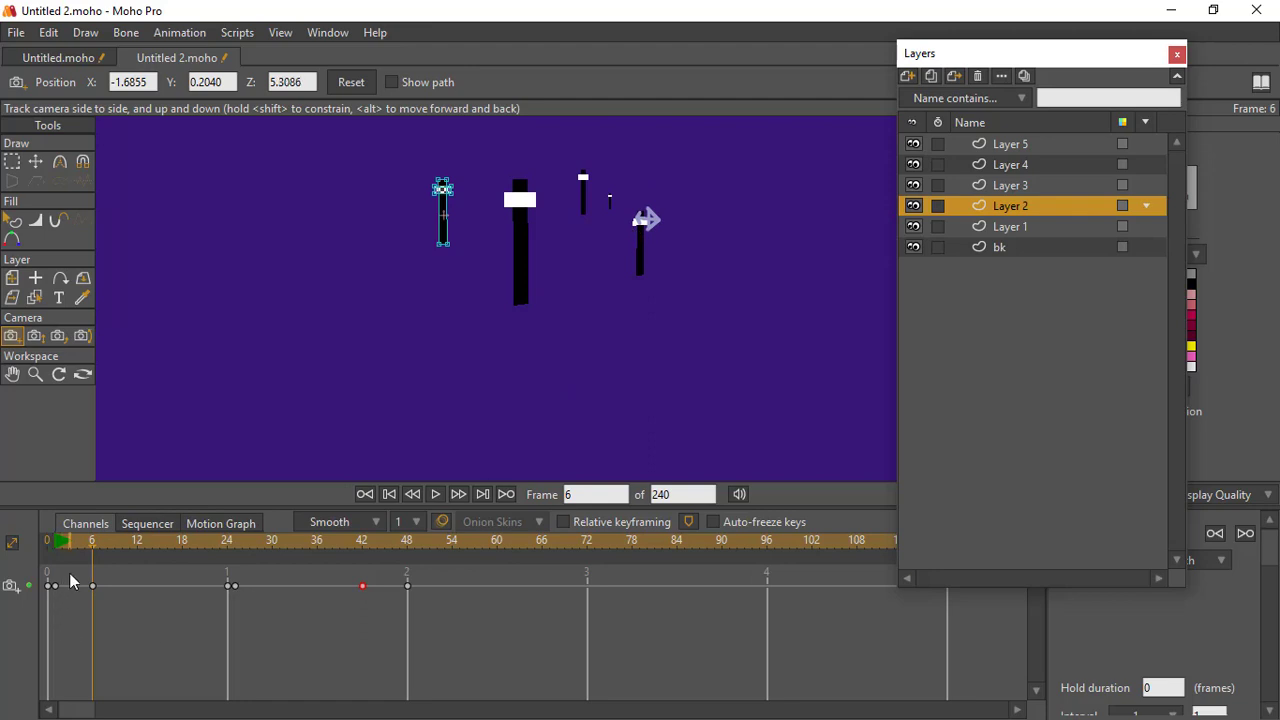
click(56, 541)
key(space)
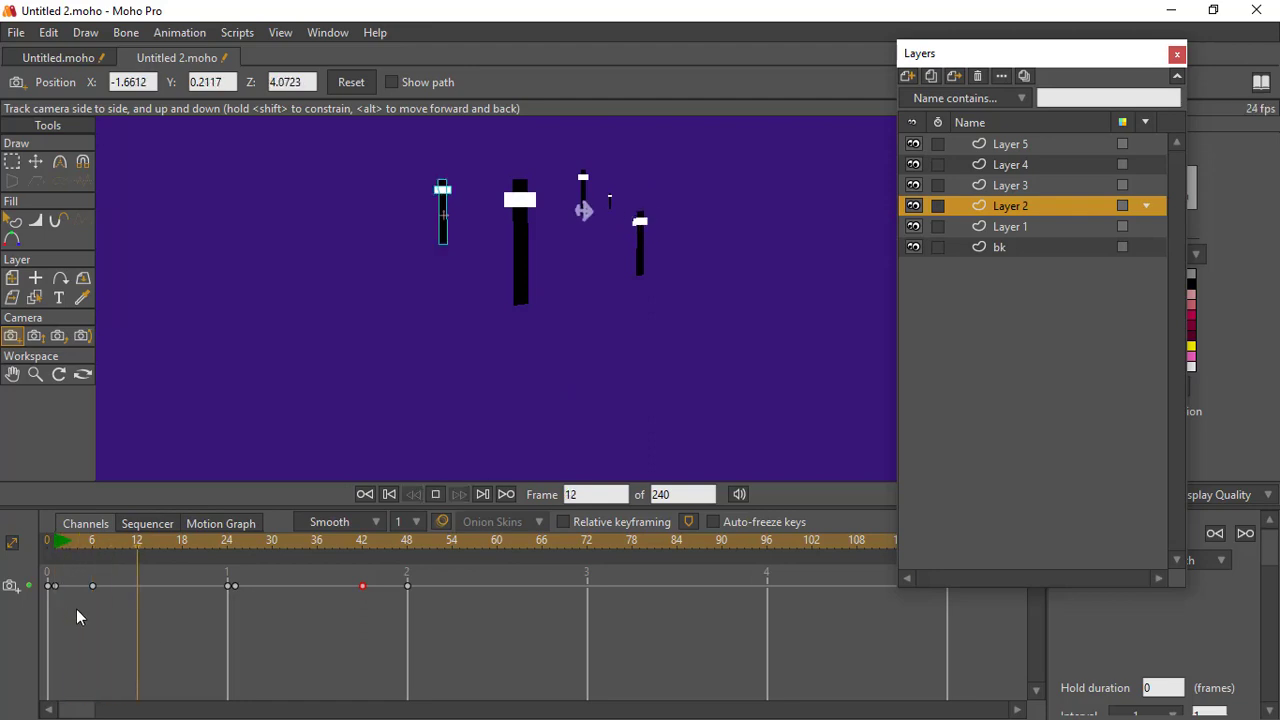
key(space)
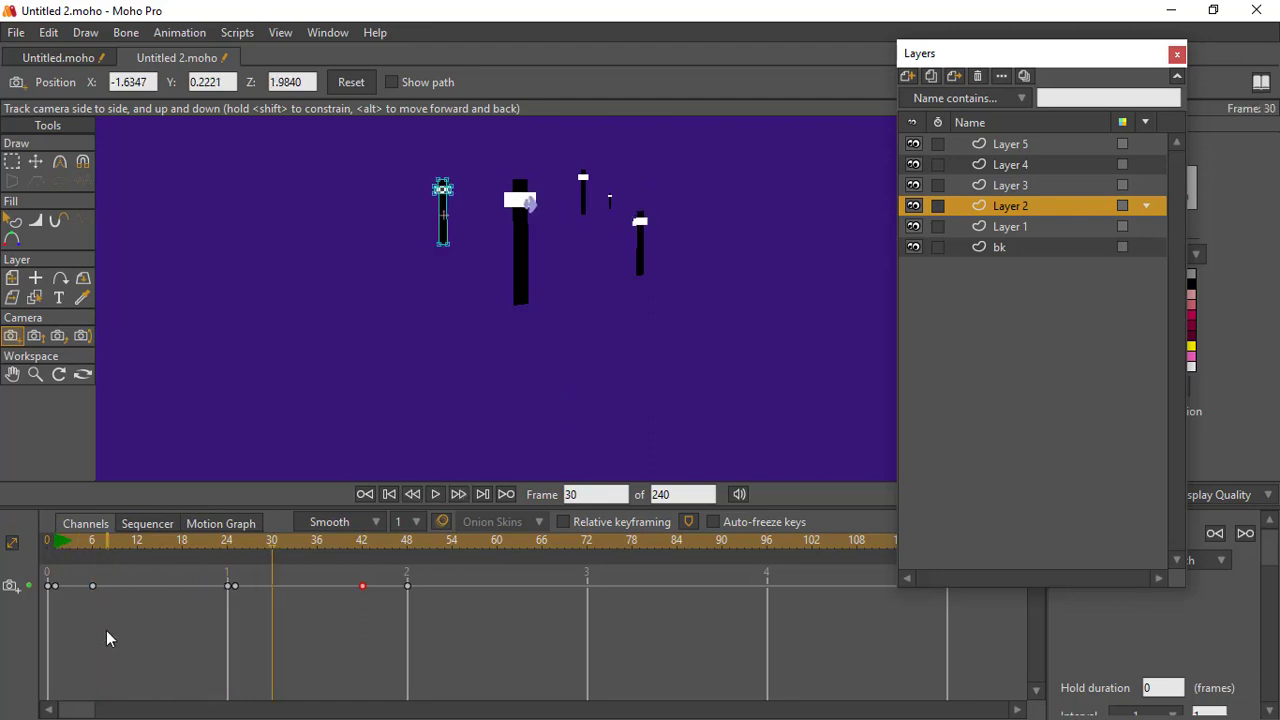
- Move the camera keyframe at frame 48 to frame 60 and scrub the movement between frames 42 and 48
drag(56, 538, 406, 590)
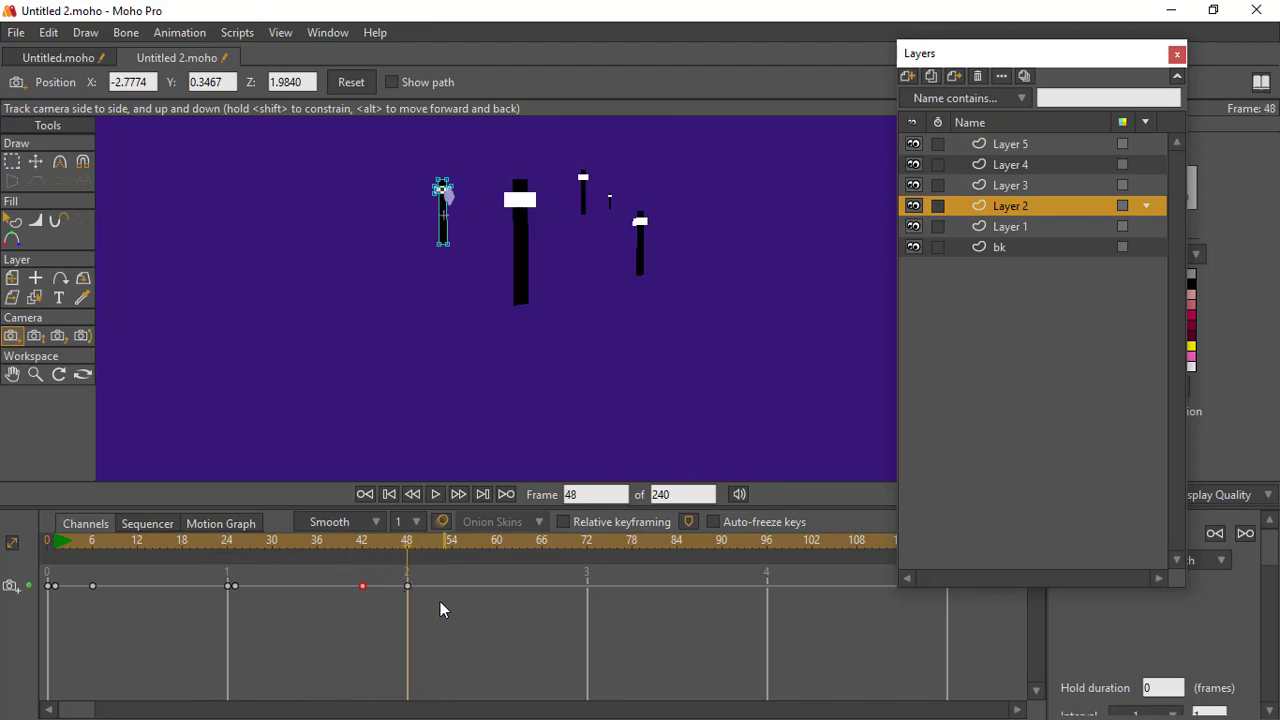
click(403, 603)
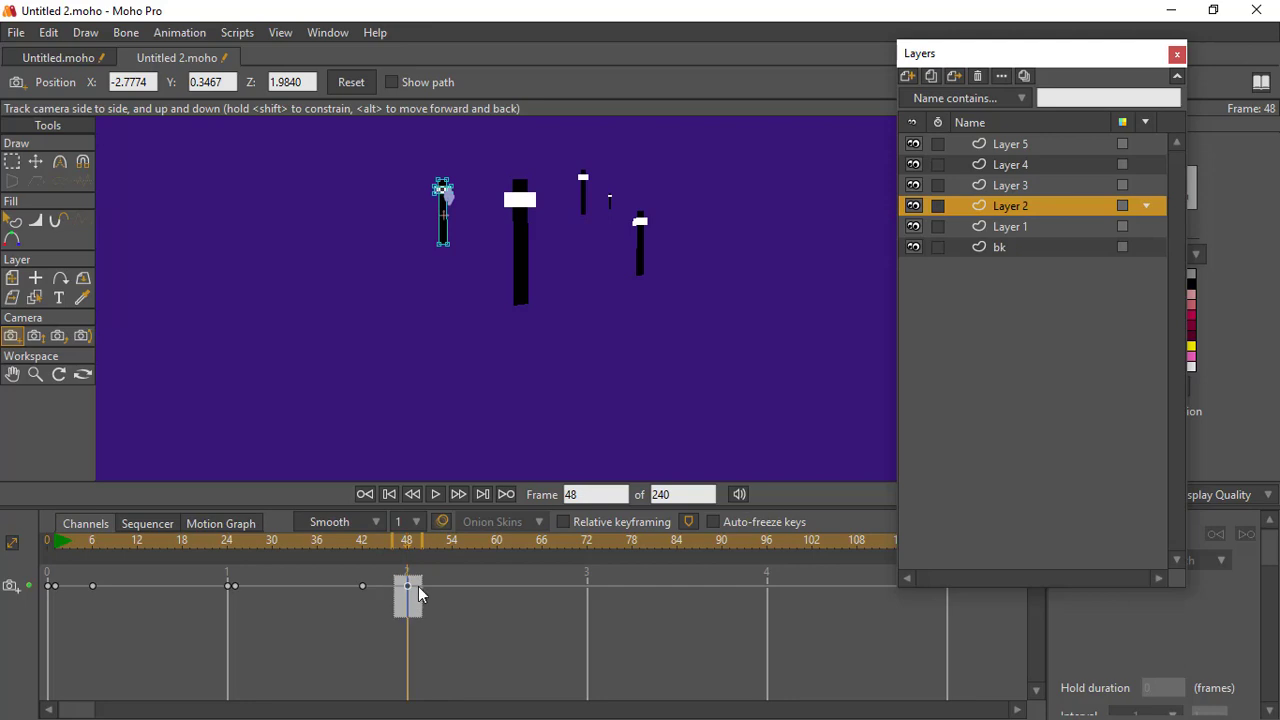
click(408, 584)
drag(491, 586, 498, 586)
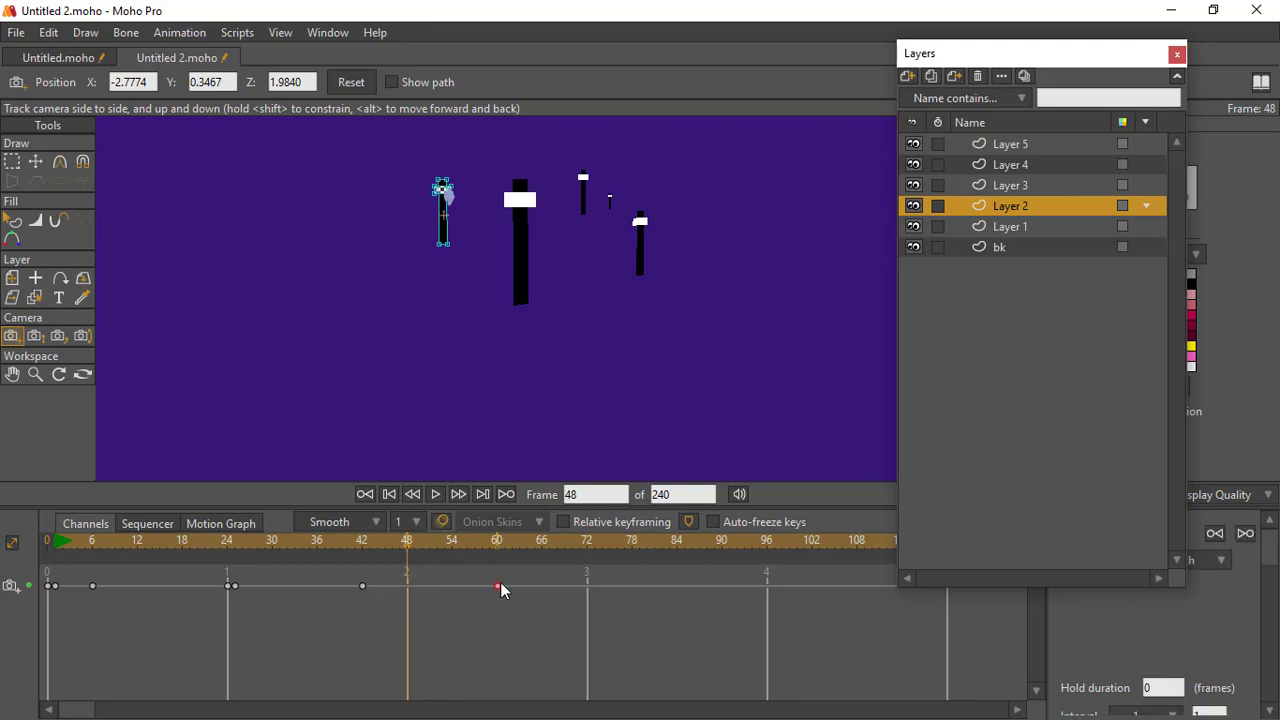
click(364, 542)
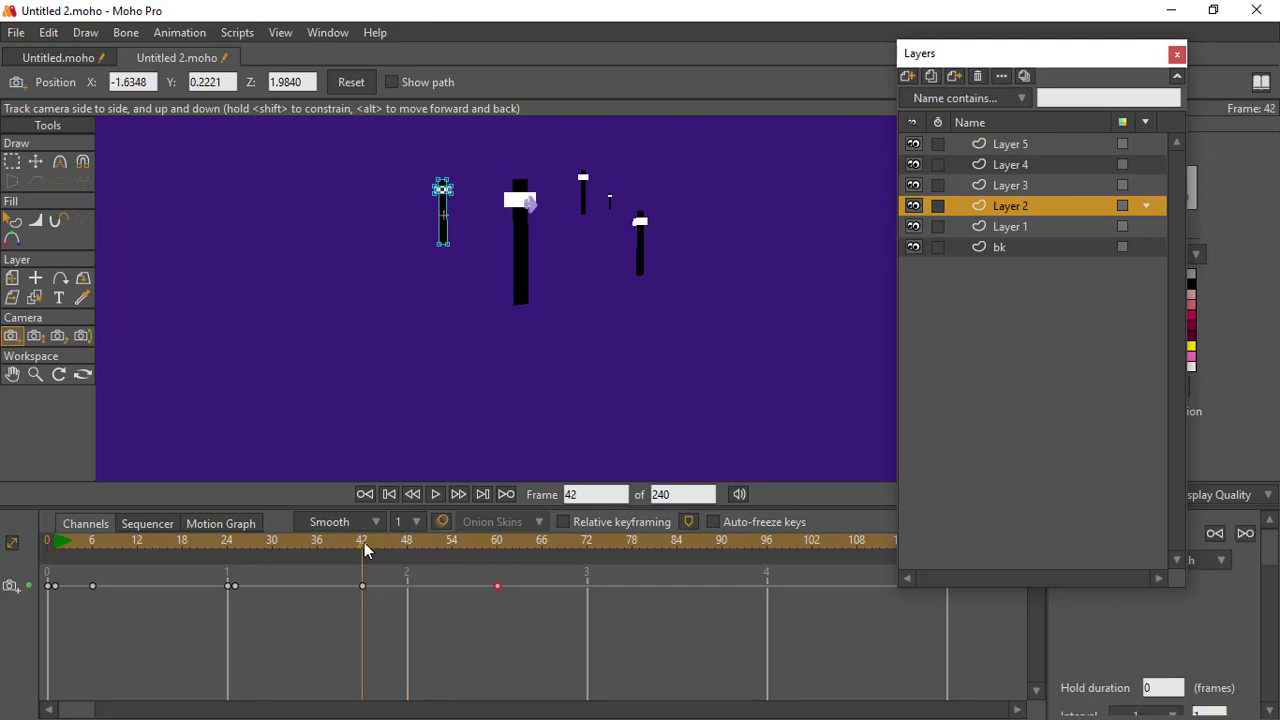
drag(364, 542, 402, 555)
click(410, 546)
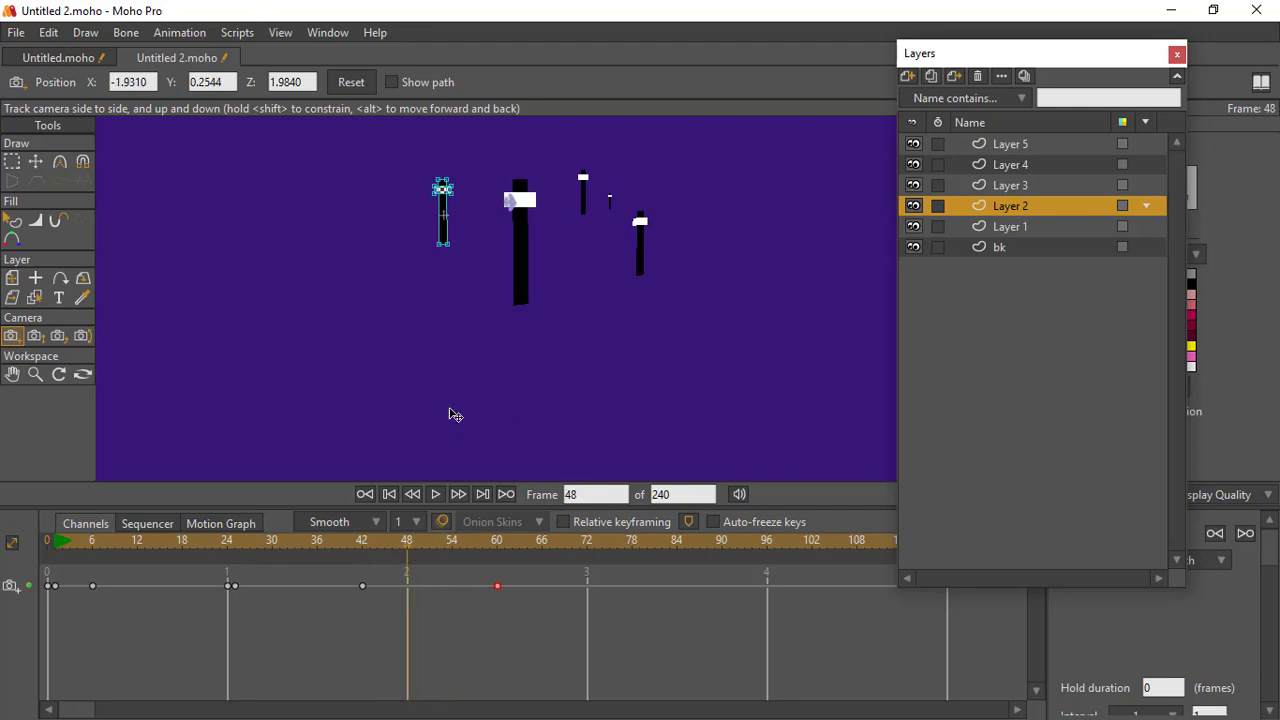
- Cut the camera keyframe at frame 60 from the timeline
scroll(469, 326, up, 3)
drag(469, 301, 446, 369)
drag(533, 609, 456, 570)
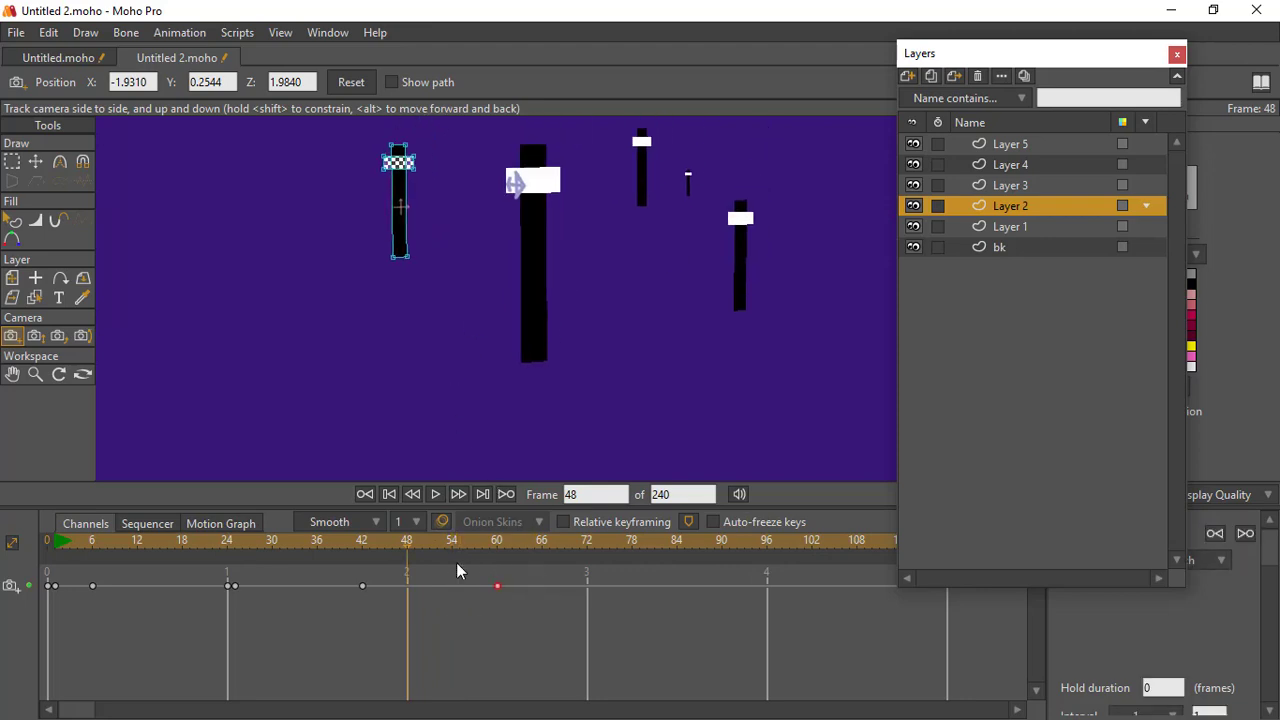
key(Delete)
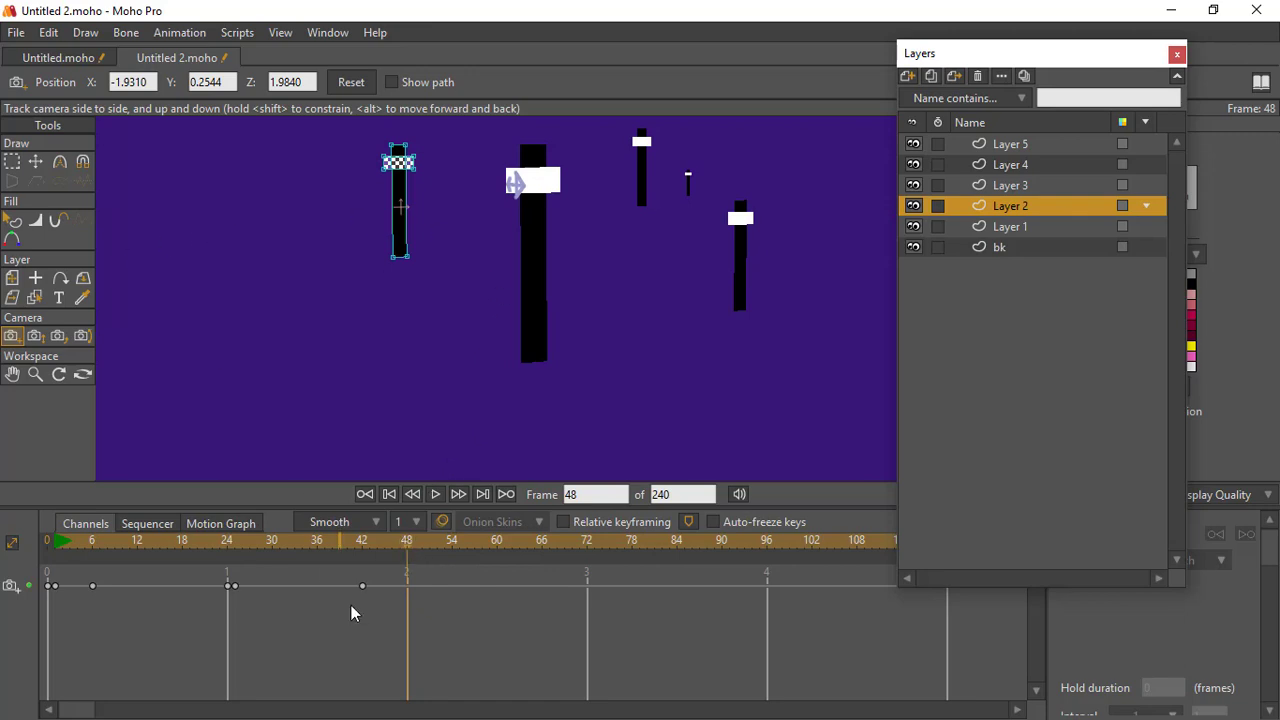
- At frame 48, track the camera sideways toward Layer 2's bar to add a keyframe, and render the frame
mouse_move(411, 543)
mouse_down()
mouse_move(433, 543)
mouse_move(412, 552)
mouse_up()
drag(673, 224, 870, 215)
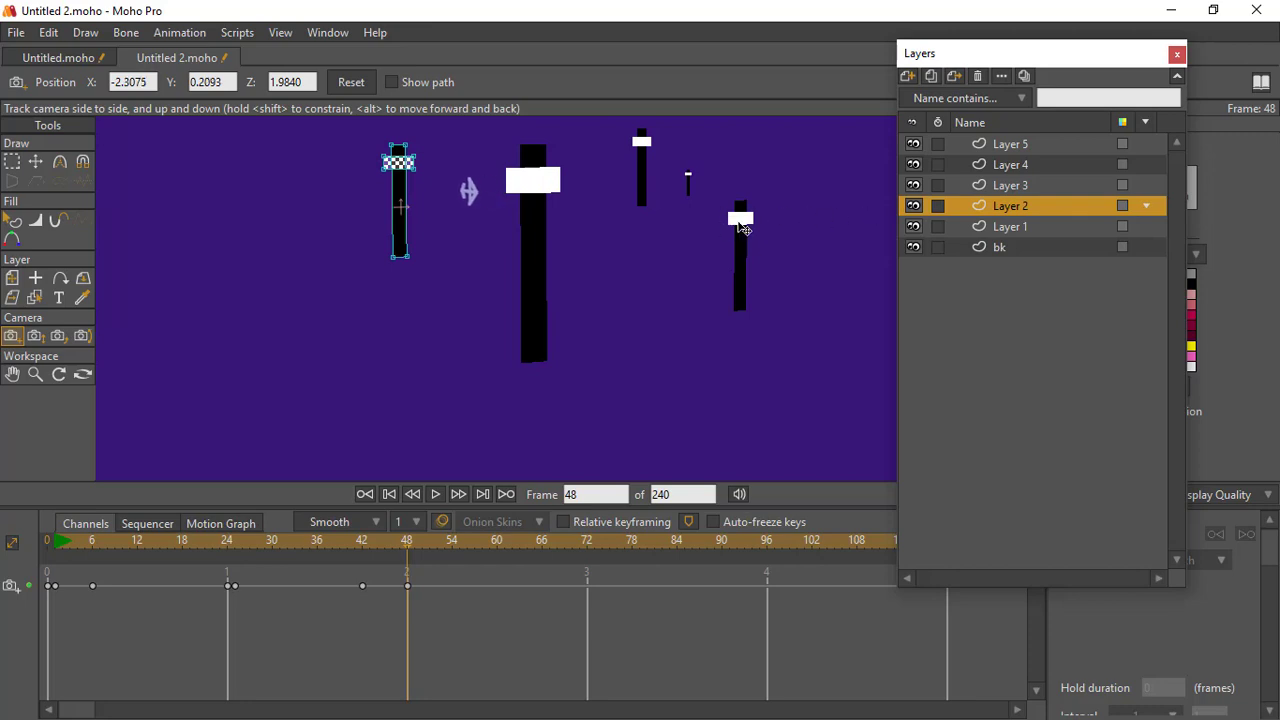
click(83, 374)
drag(734, 305, 784, 315)
key(ctrl+r)
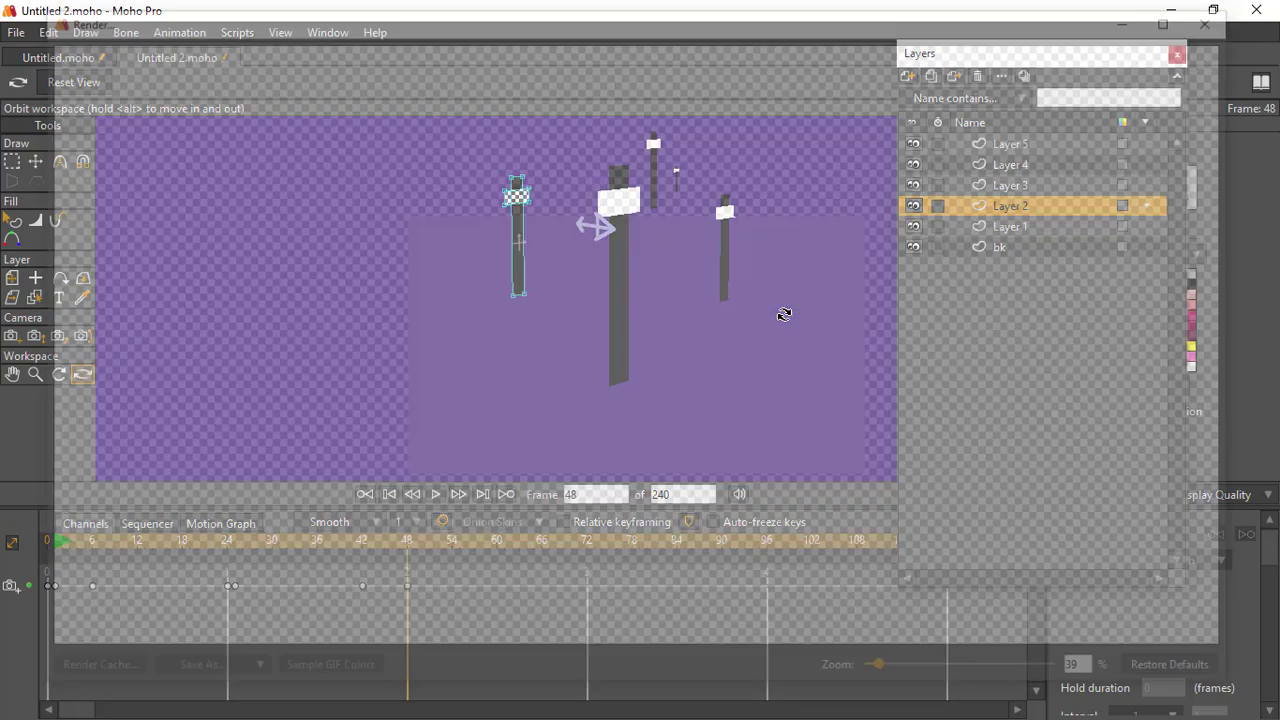
click(1222, 15)
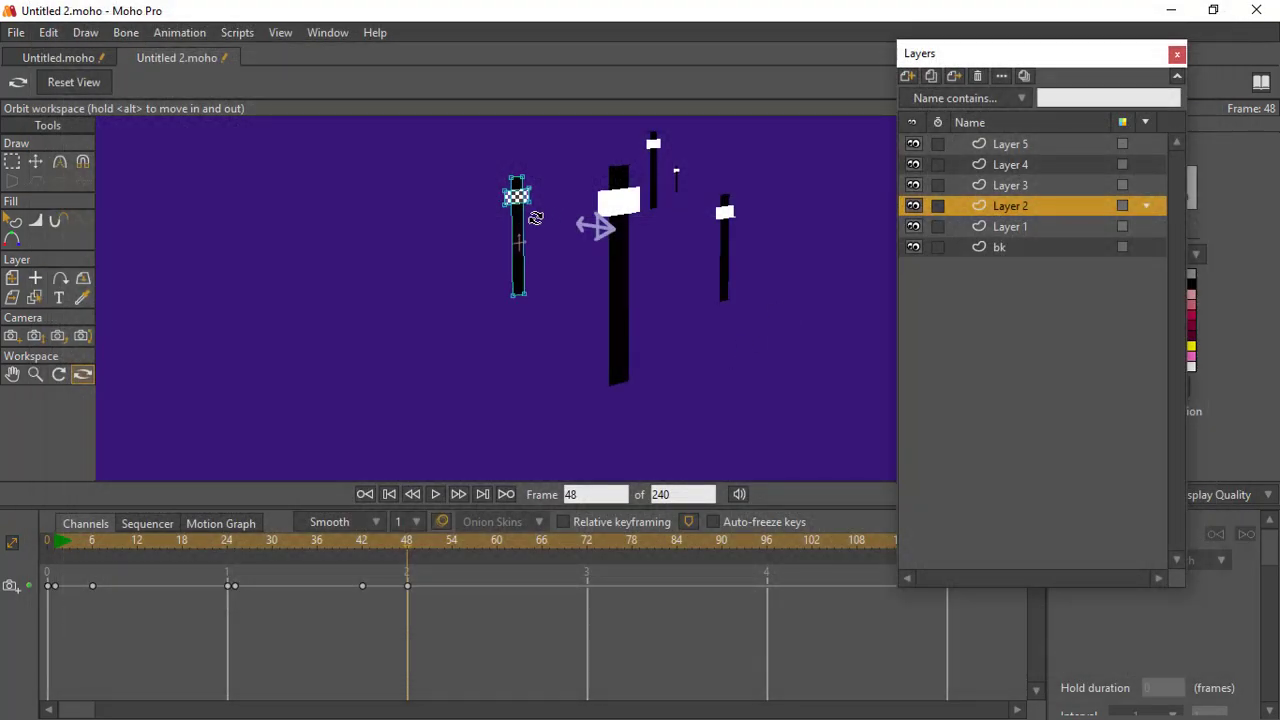
- Adjust the frame 48 camera position to about X -3.02, Y 0.35, overshooting Layer 2's bar, and check it in renders
drag(615, 262, 677, 257)
click(30, 337)
key(ctrl+r)
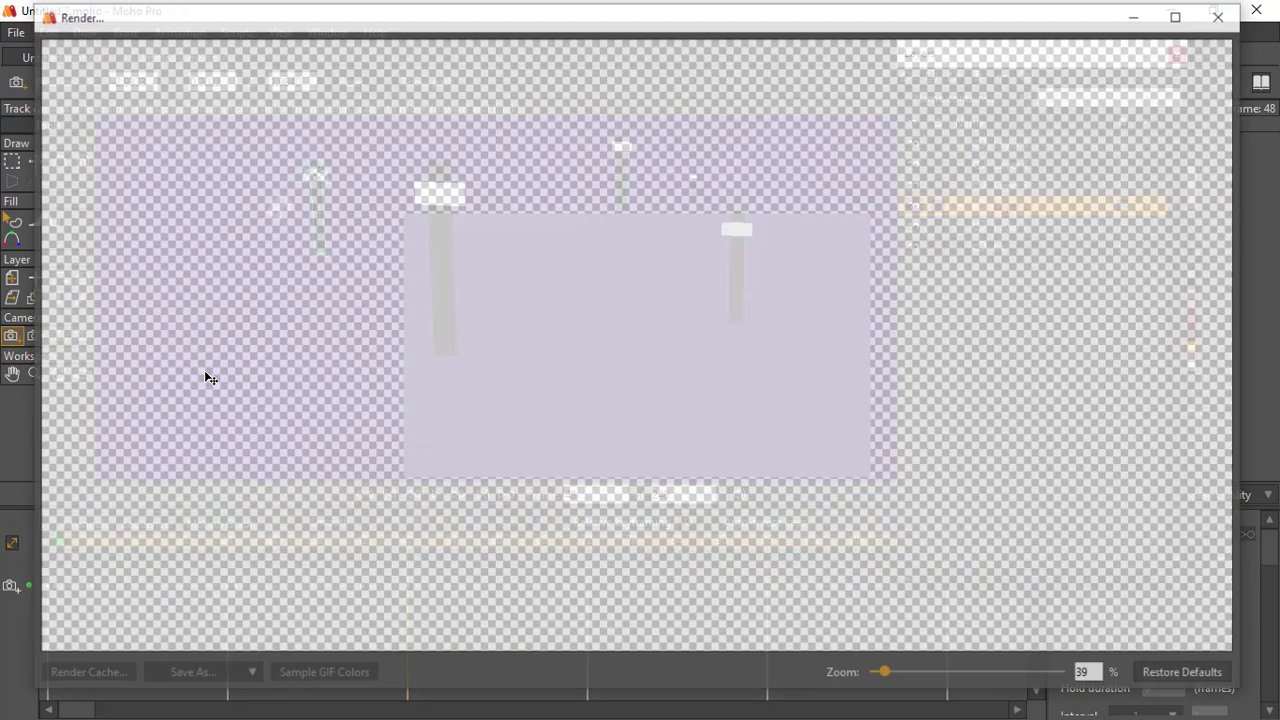
click(1222, 15)
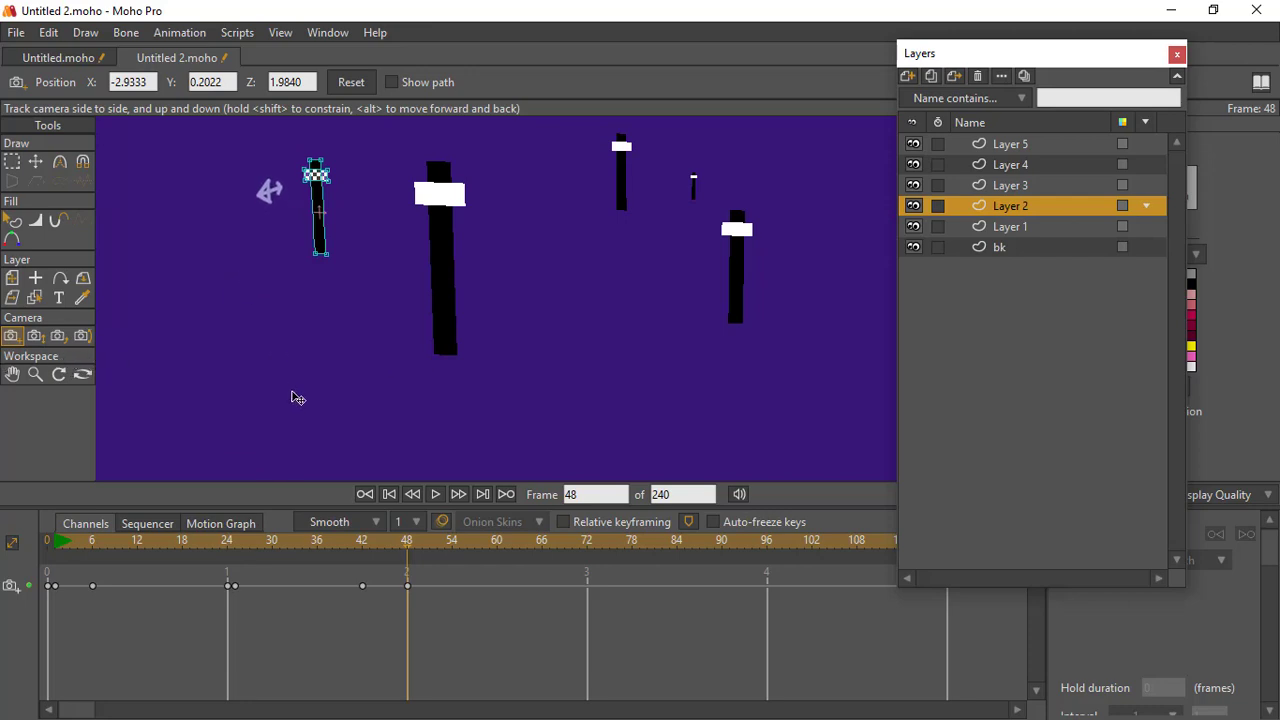
drag(280, 397, 280, 383)
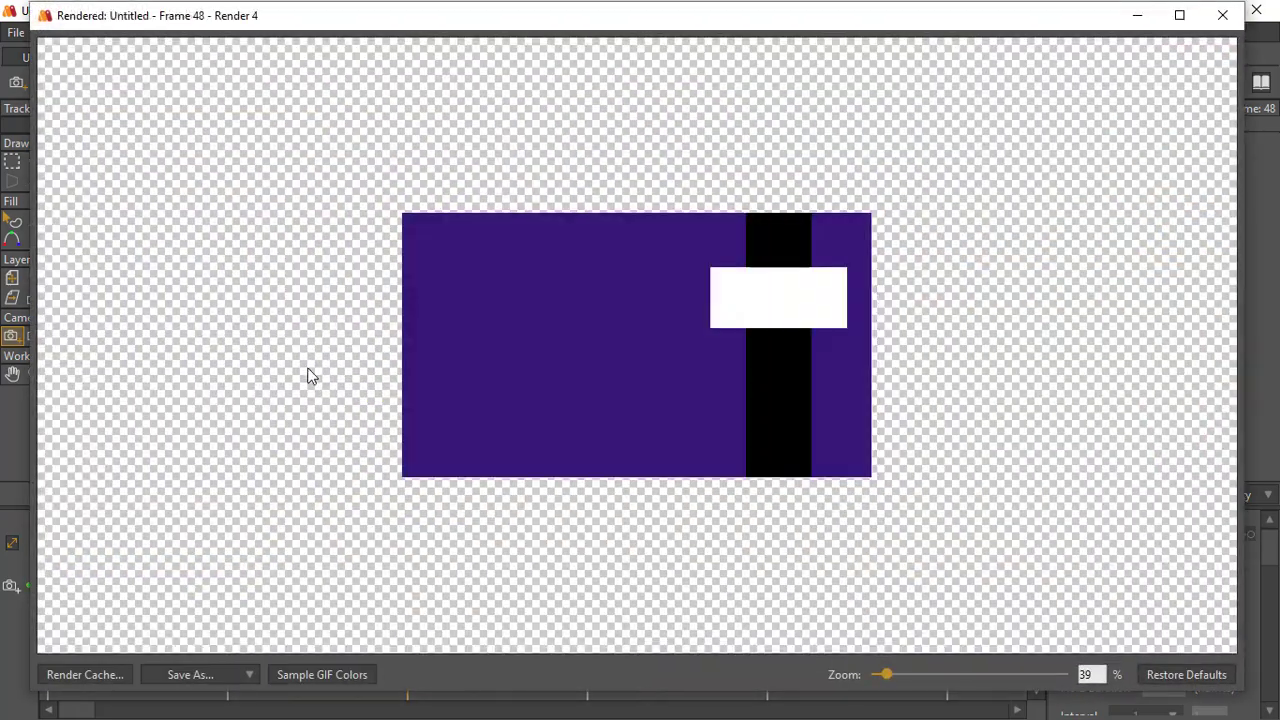
click(1224, 16)
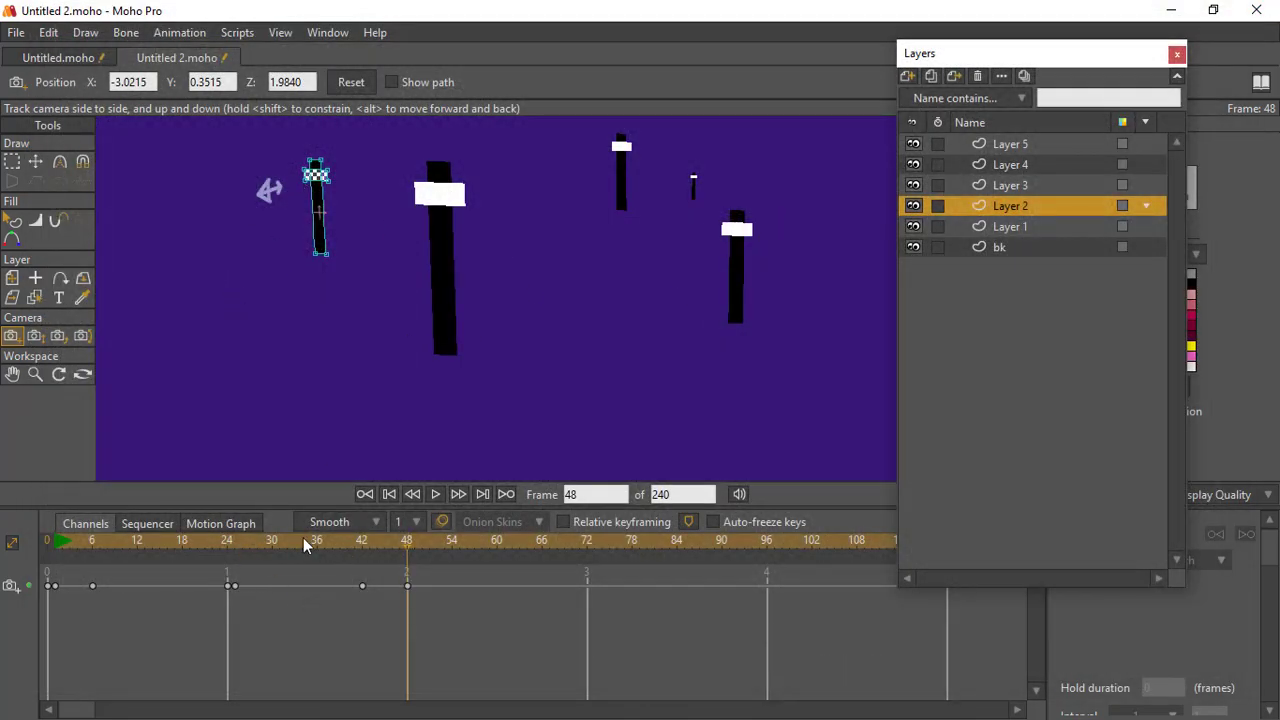
- Move the overshoot keyframe at frame 48 to frame 54, playing the animation to check the timing
key(space)
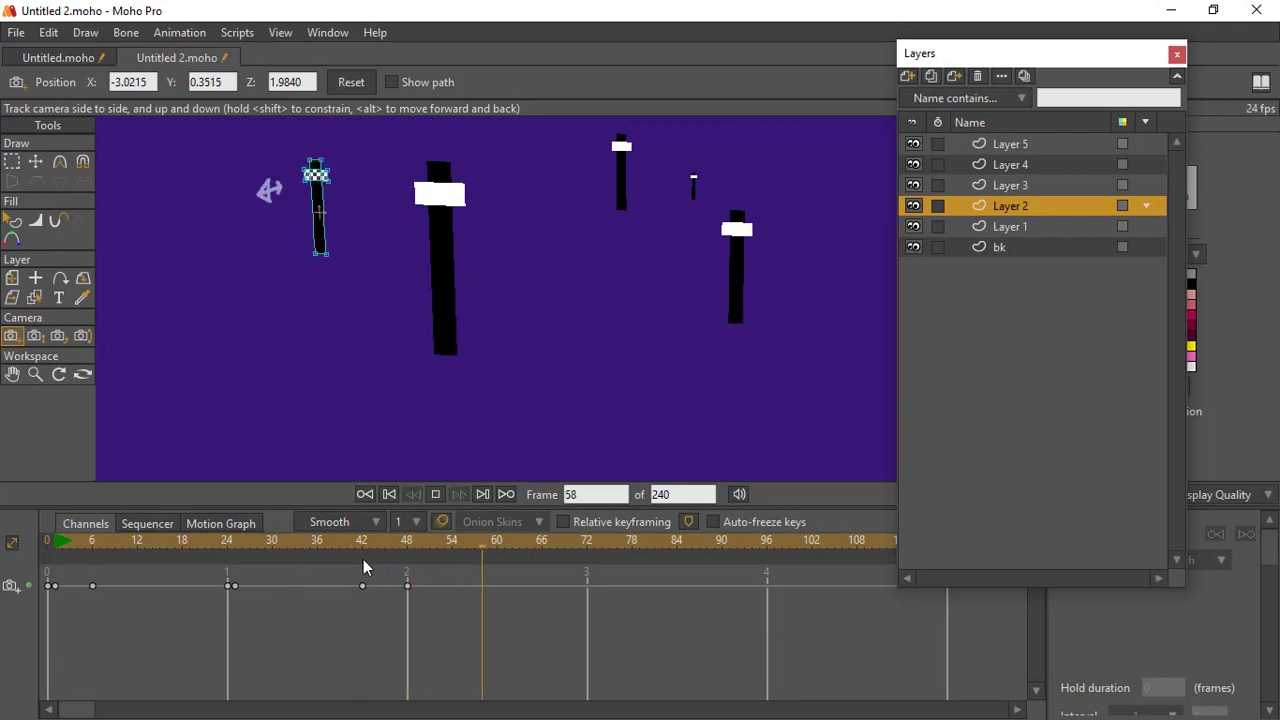
key(space)
click(407, 586)
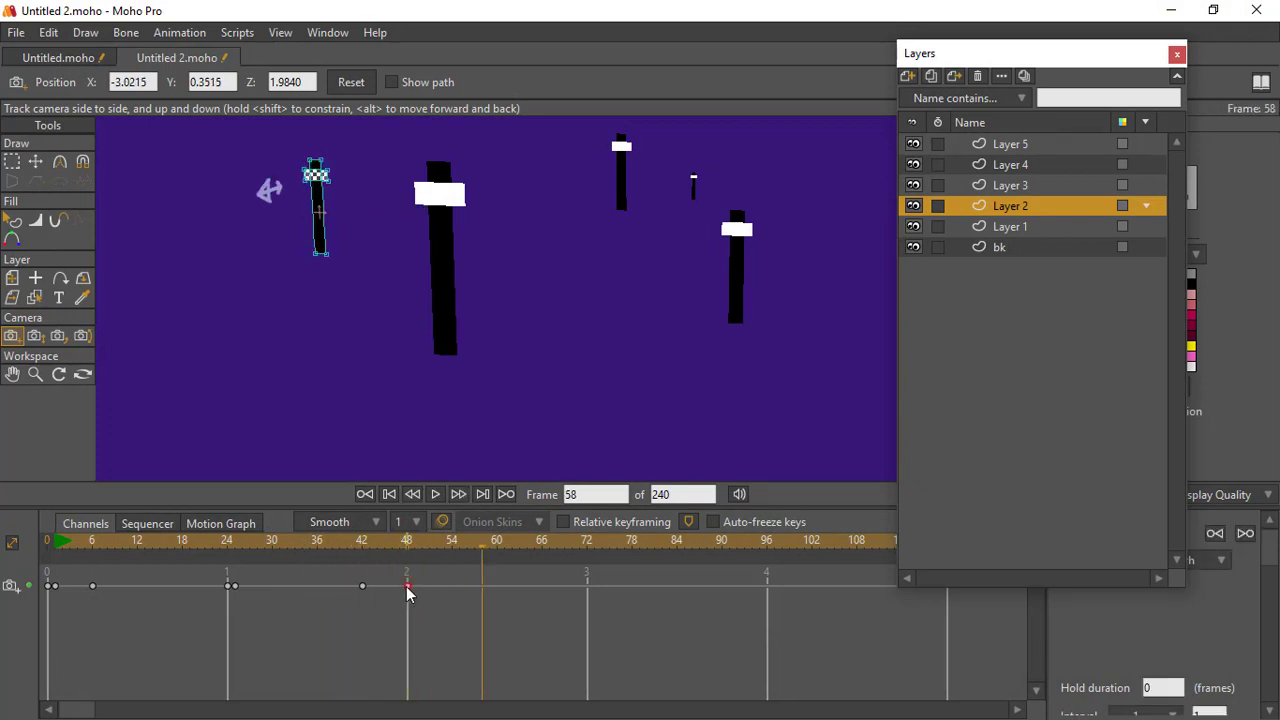
drag(491, 585, 452, 588)
key(space)
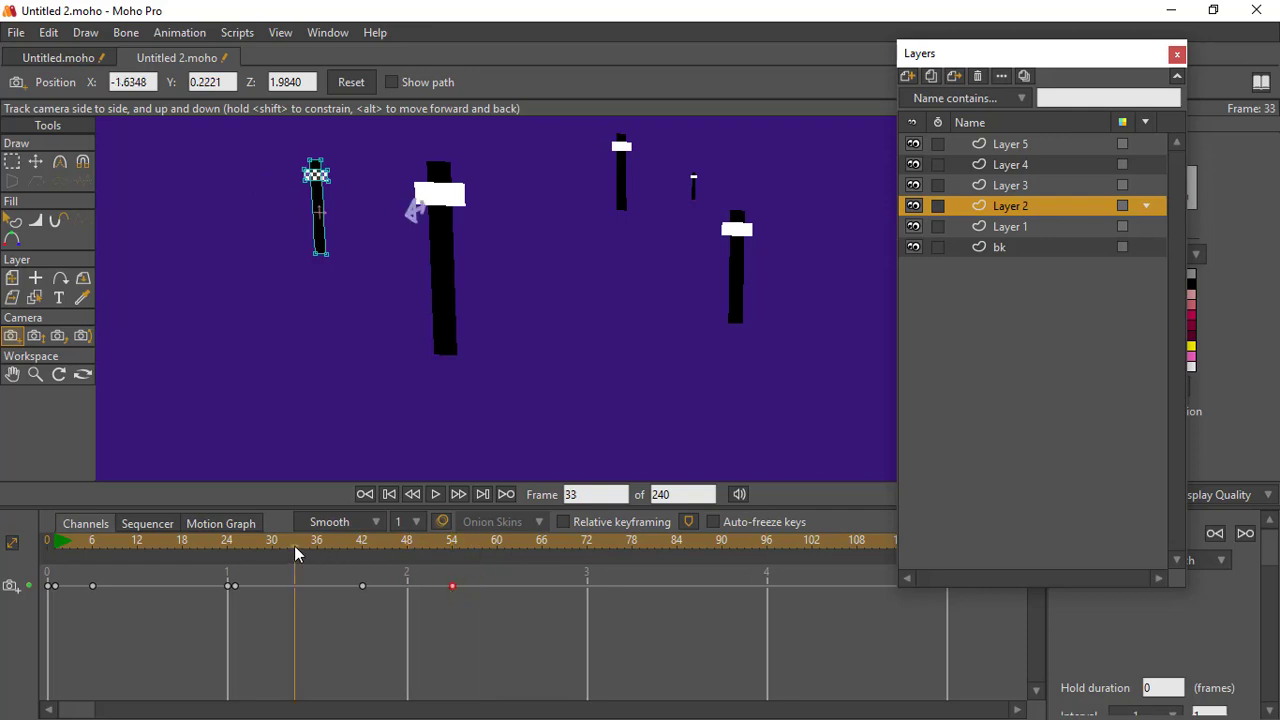
- Paste the cut camera keyframe at frame 78 so the camera settles back on Layer 2's bar
drag(520, 546, 535, 549)
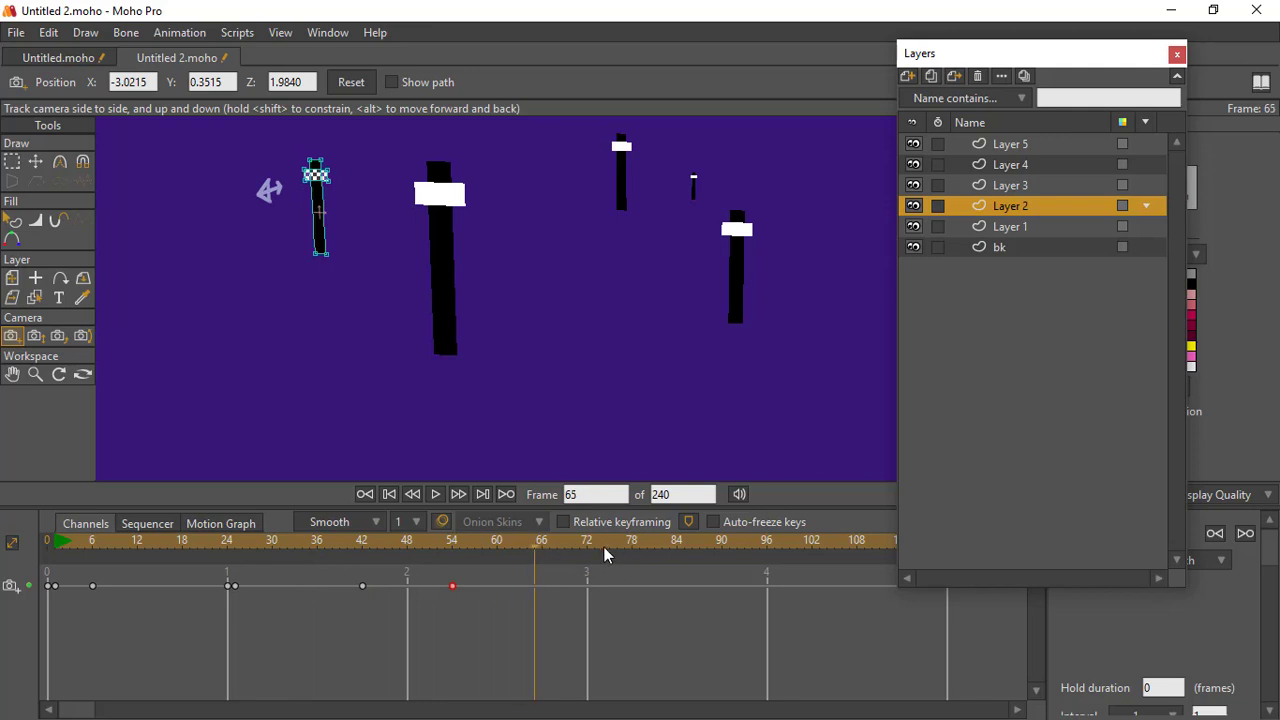
drag(636, 542, 634, 542)
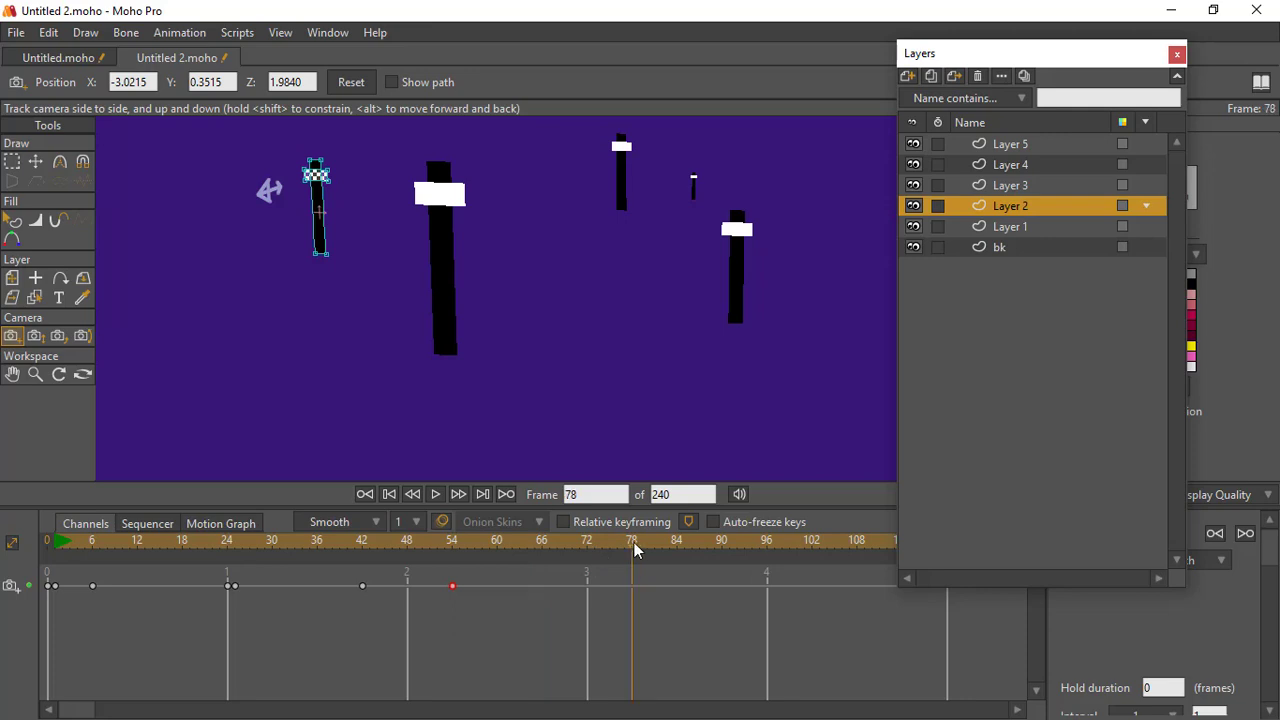
key(ctrl+v)
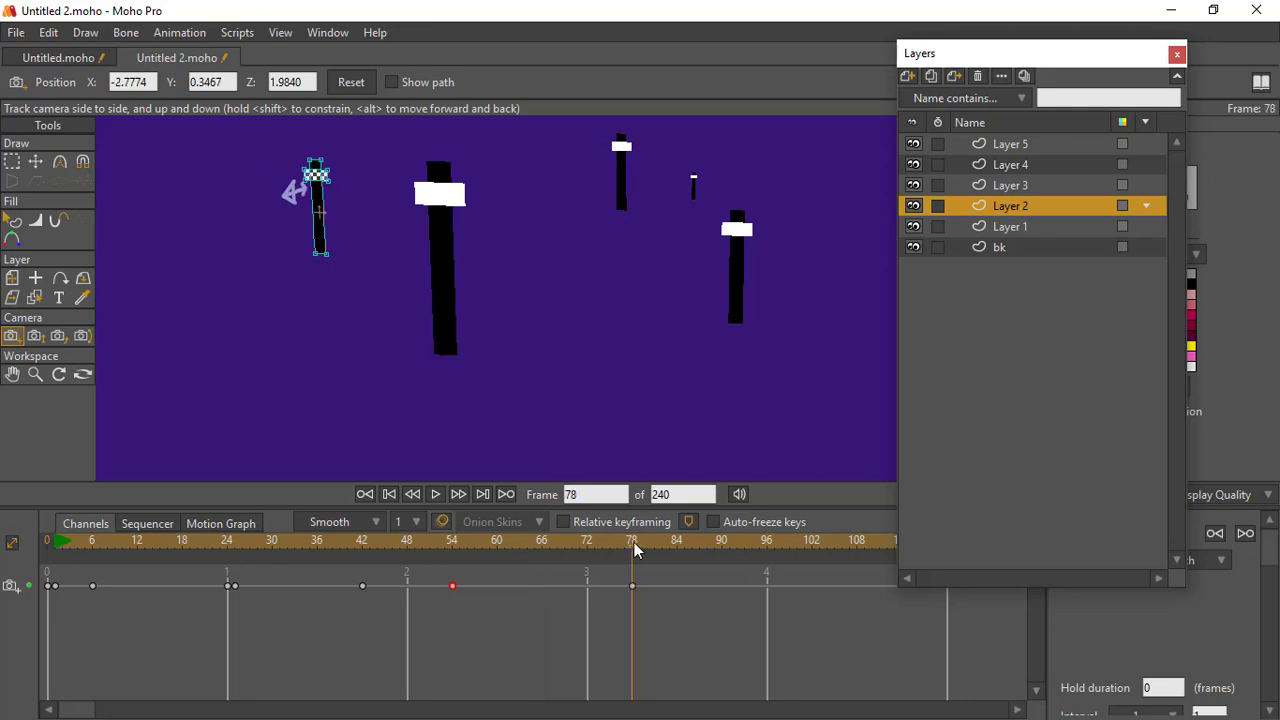
- Play the camera settling from frame 54 and render frame 91 to check the framing of Layer 2's bar
click(451, 553)
key(space)
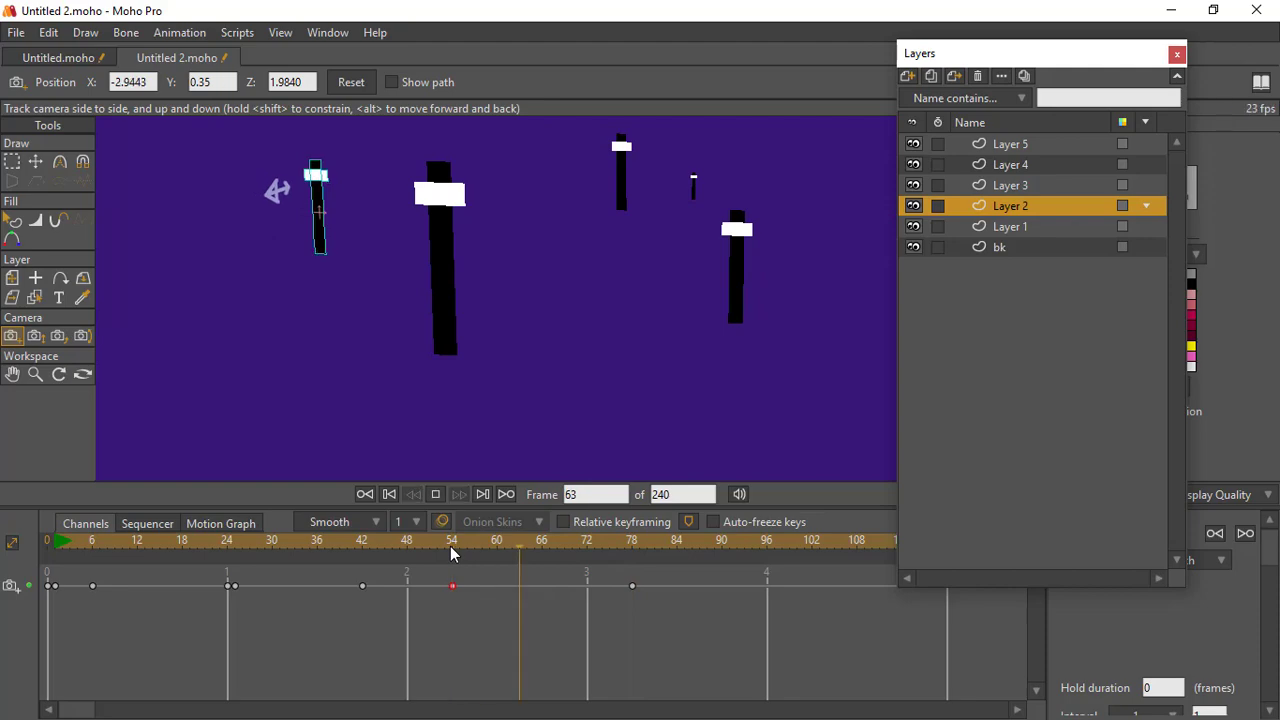
key(space)
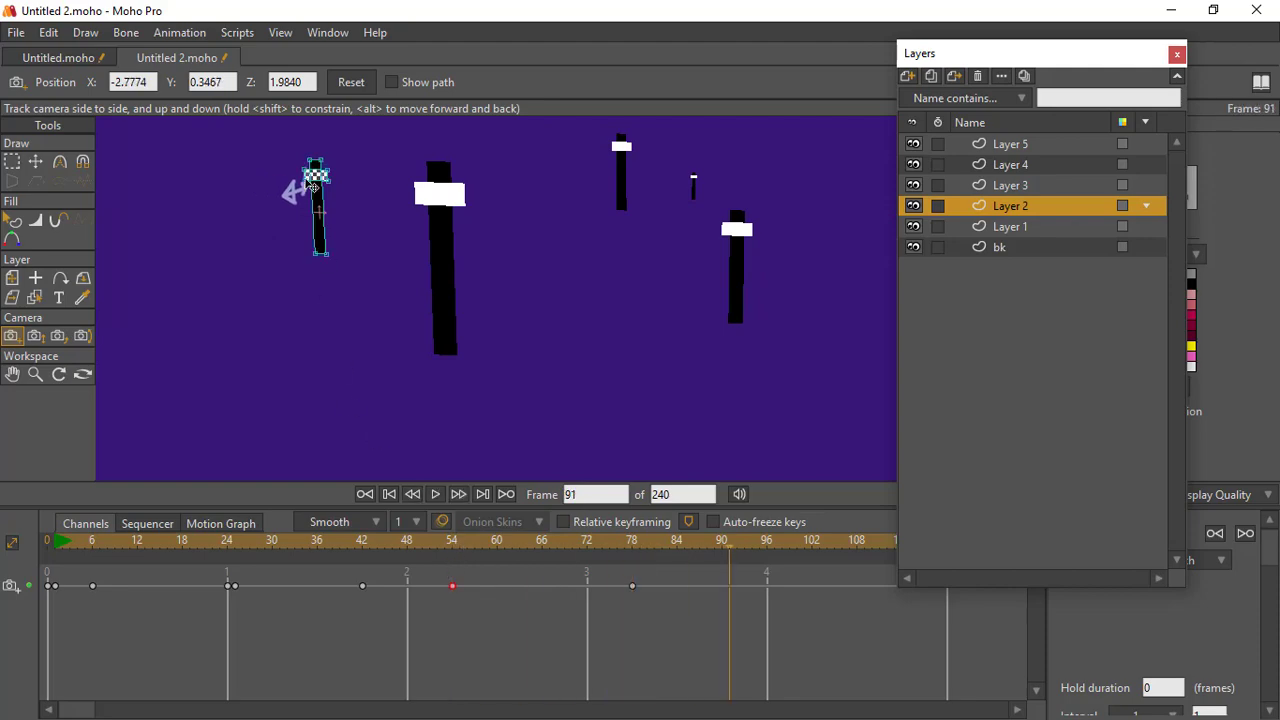
key(ctrl+r)
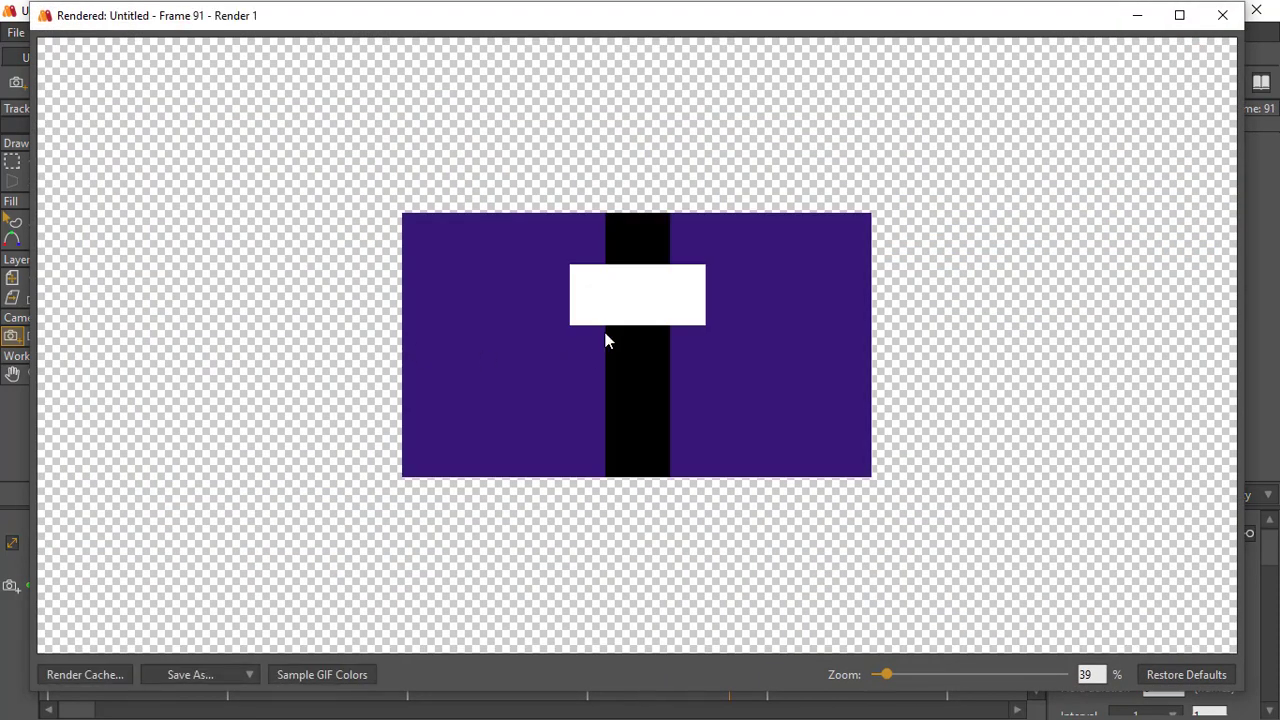
click(1222, 15)
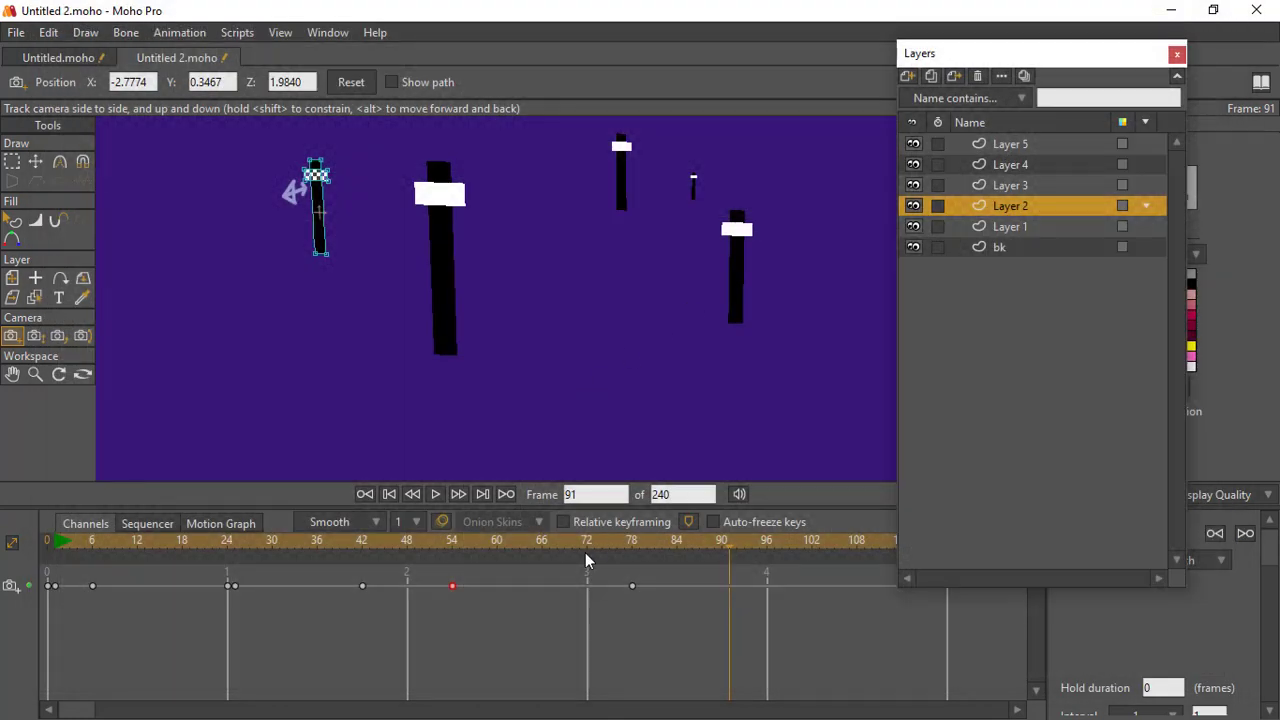
- Pull the camera back from Layer 2's bar at frame 66 and play from frame 42 to check the motion
drag(500, 543, 541, 541)
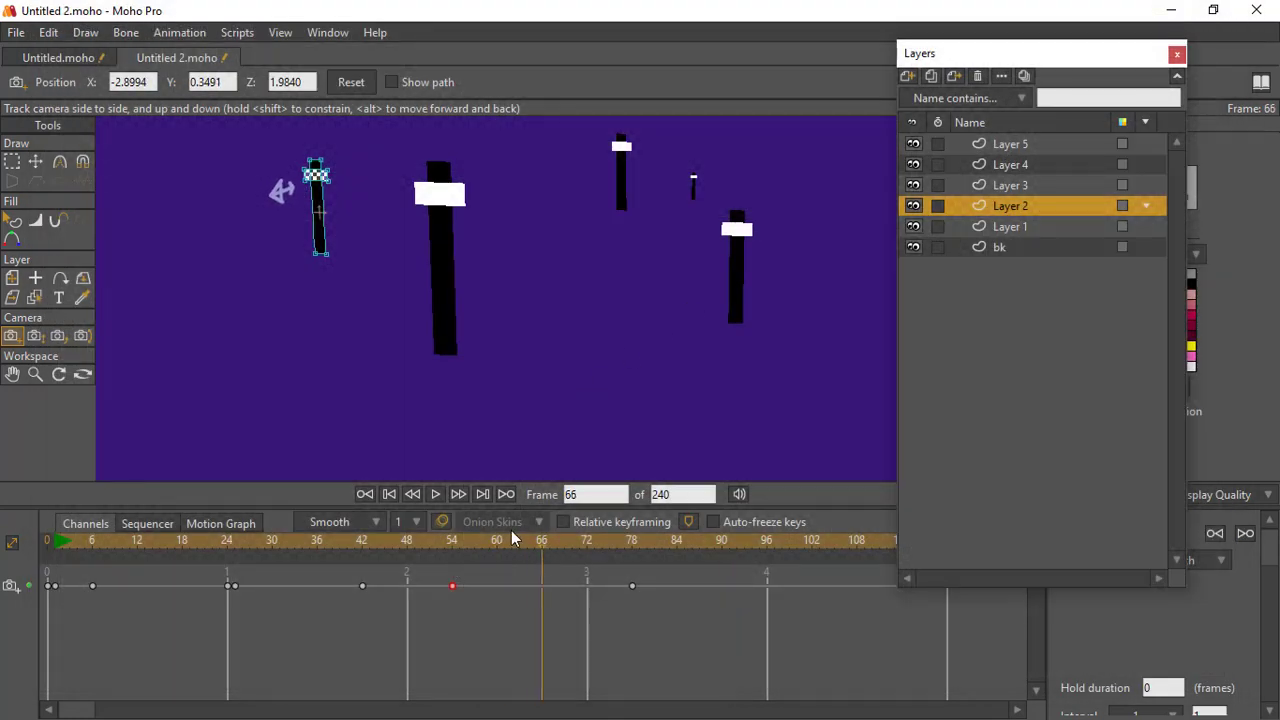
click(35, 336)
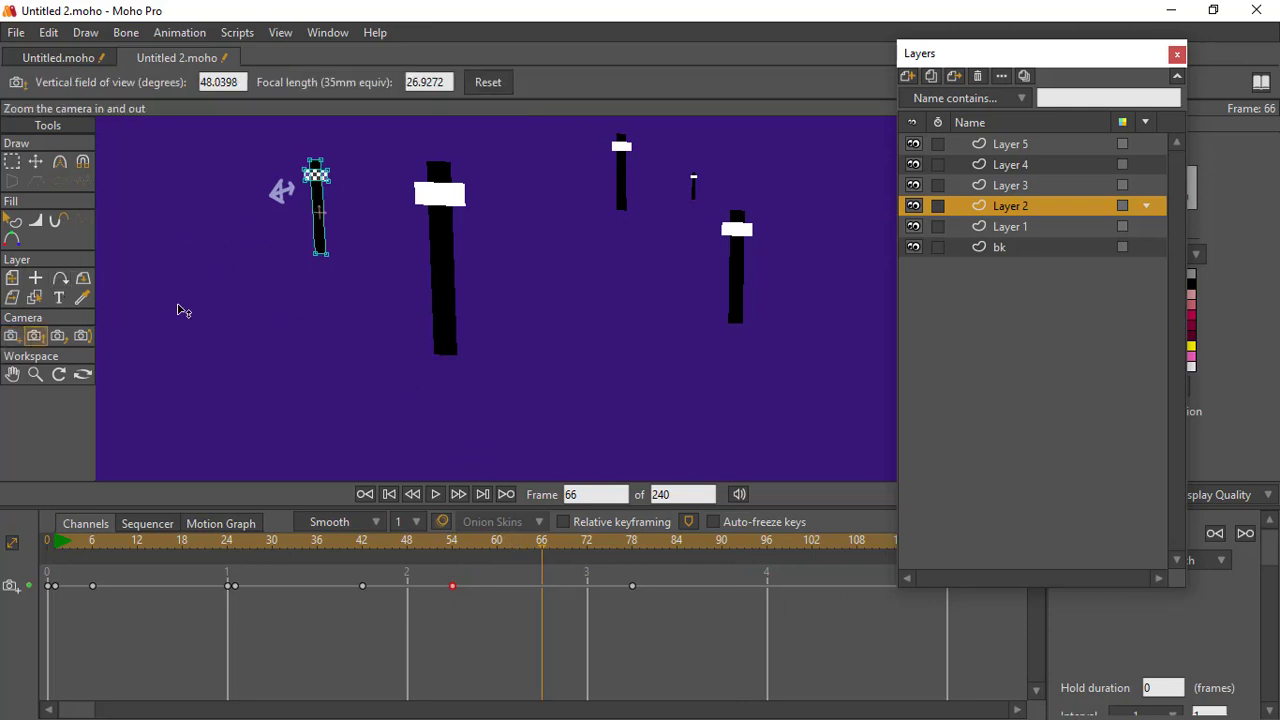
click(11, 336)
drag(340, 178, 386, 265)
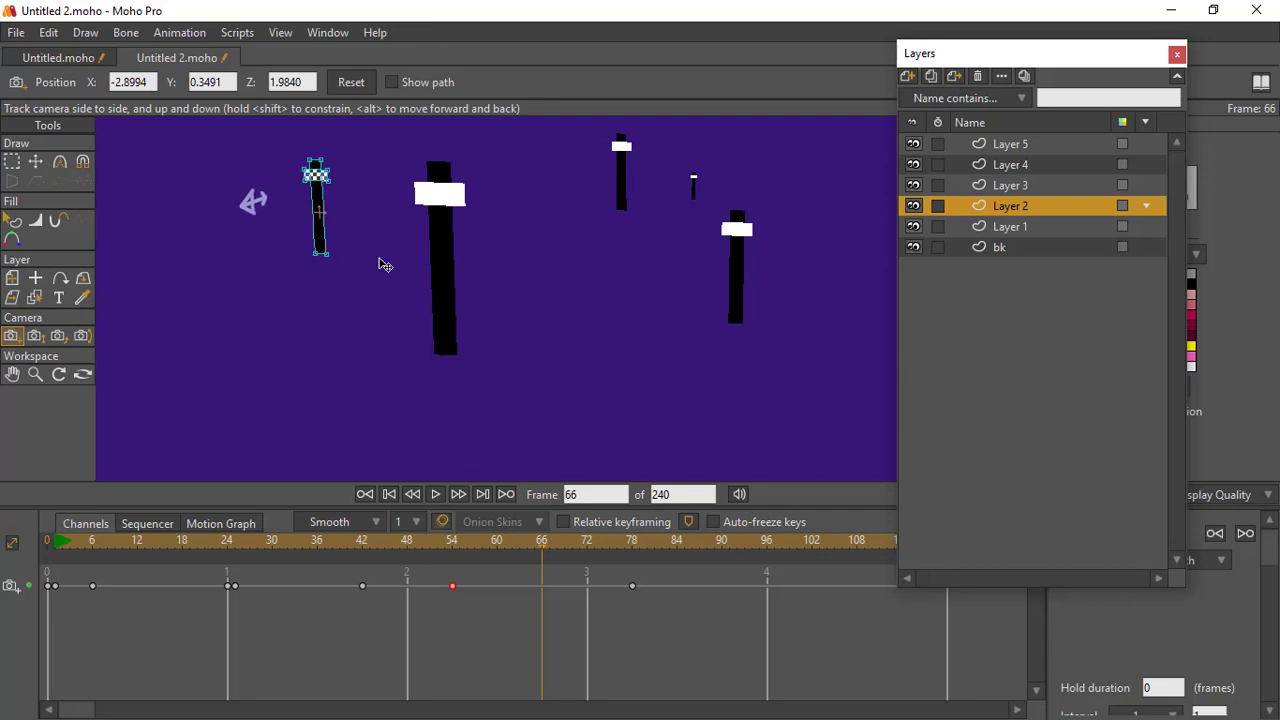
click(364, 549)
key(space)
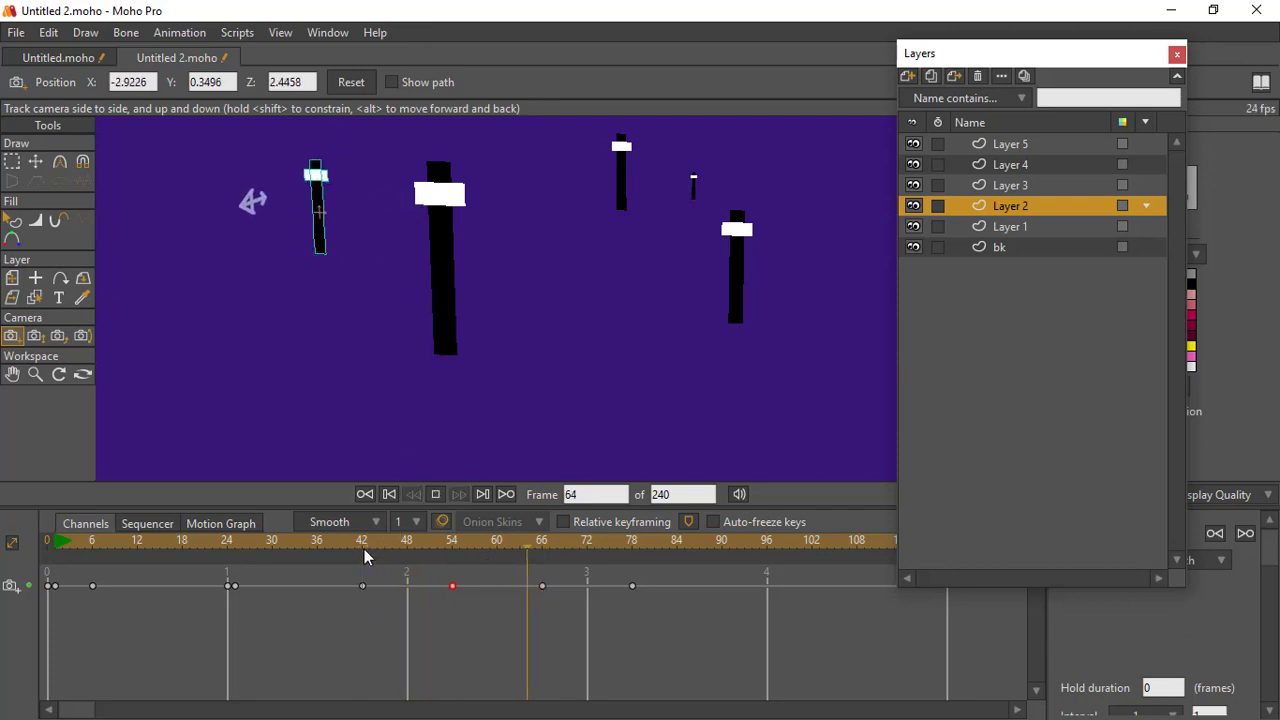
key(space)
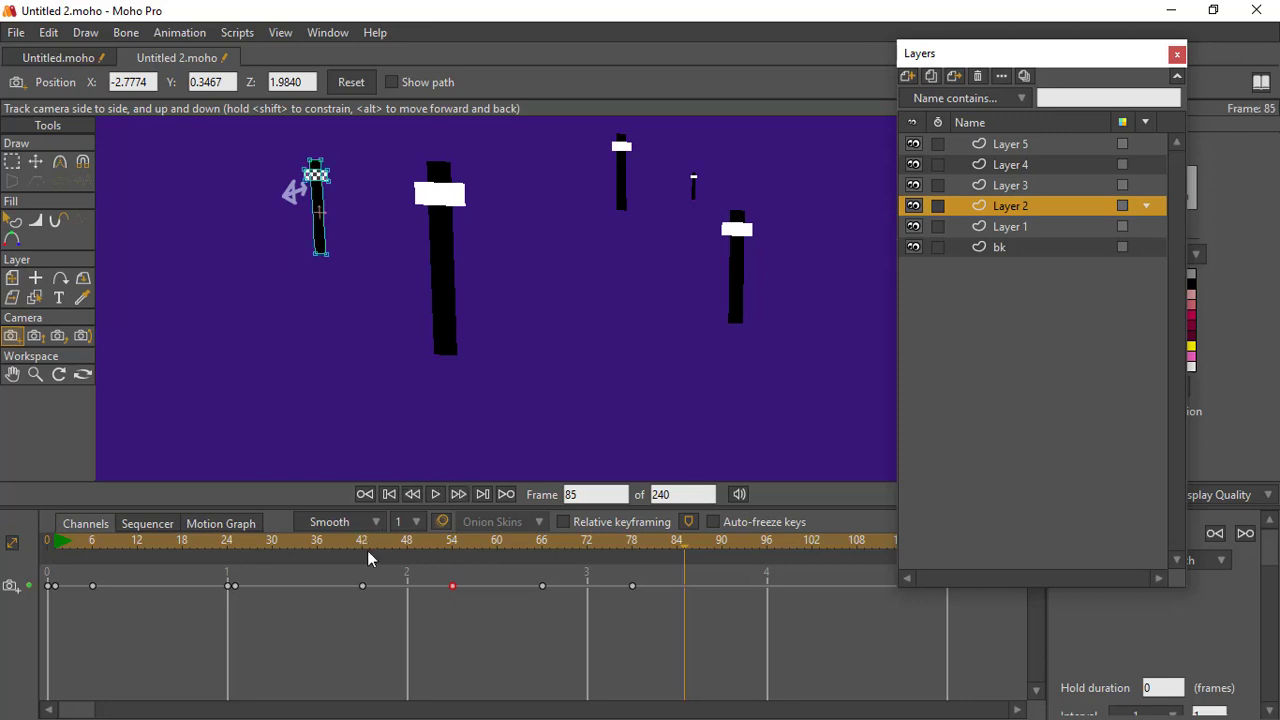
- Move the camera keyframe at frame 78 to frame 84
click(633, 546)
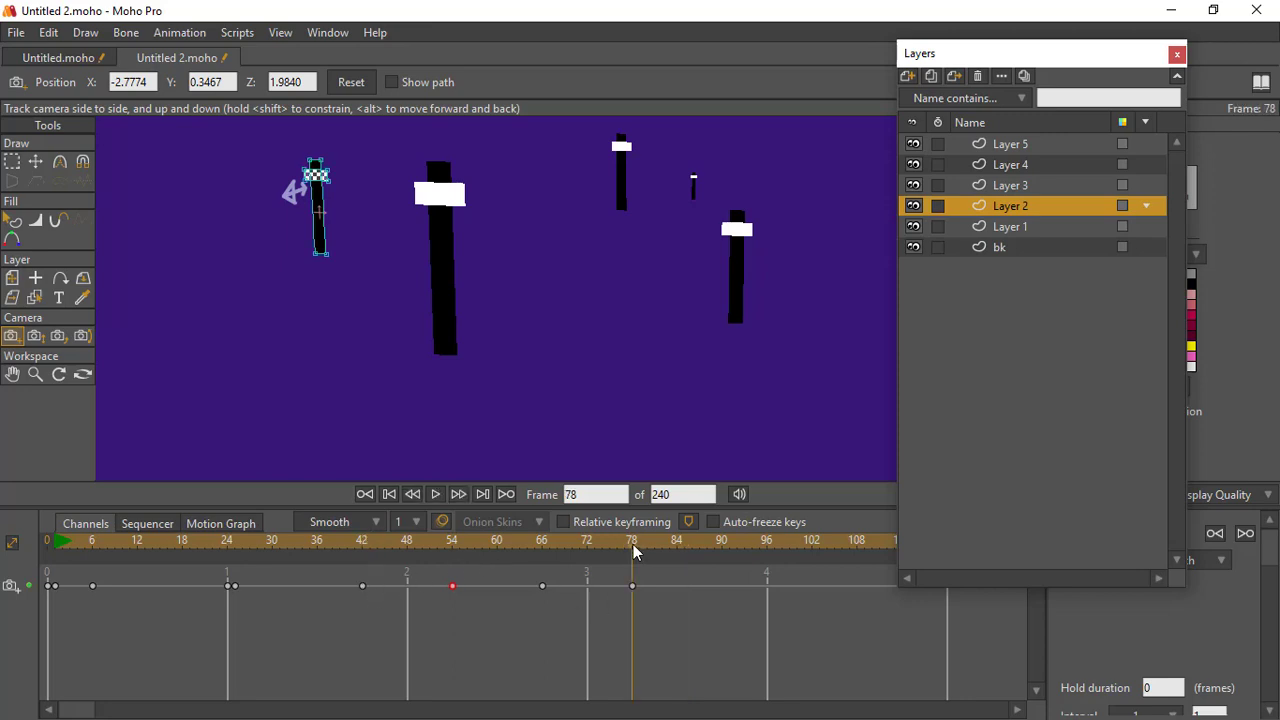
drag(633, 585, 677, 585)
click(677, 545)
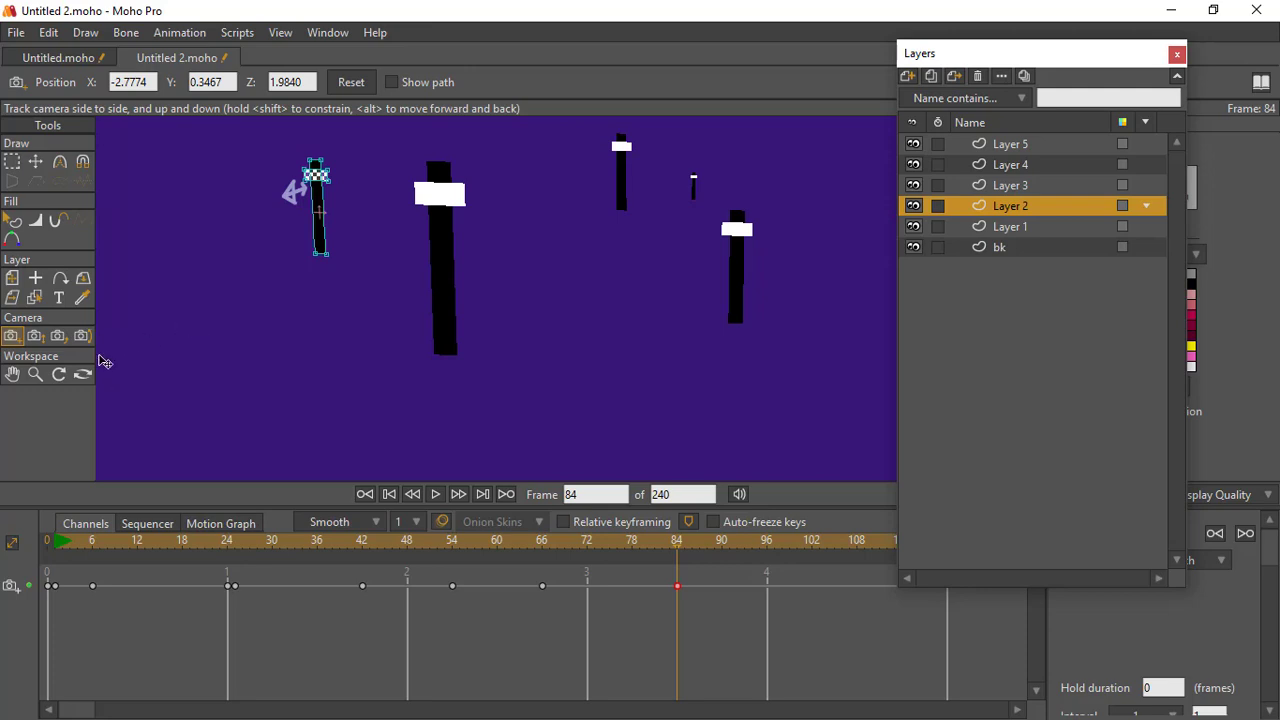
- Push the camera forward toward Layer 2's bar at frame 84, to about Z 1.73, and render the frame
click(35, 374)
drag(280, 312, 571, 291)
click(82, 374)
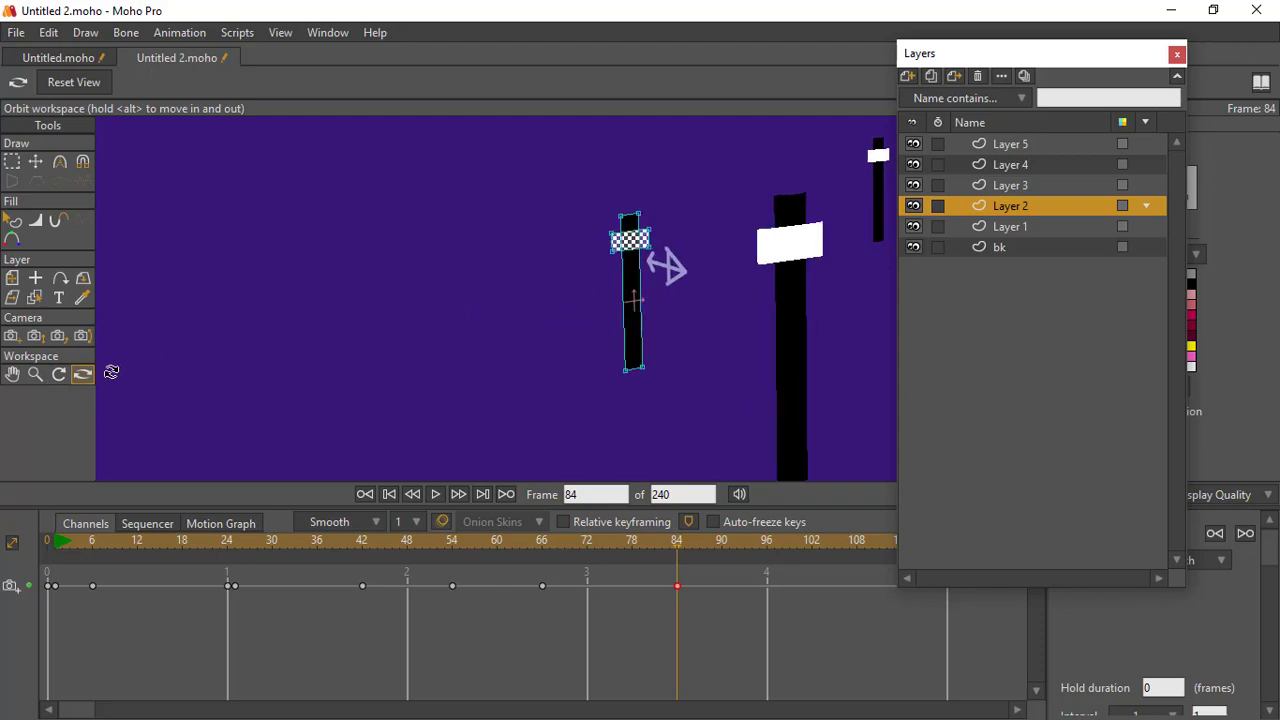
click(12, 336)
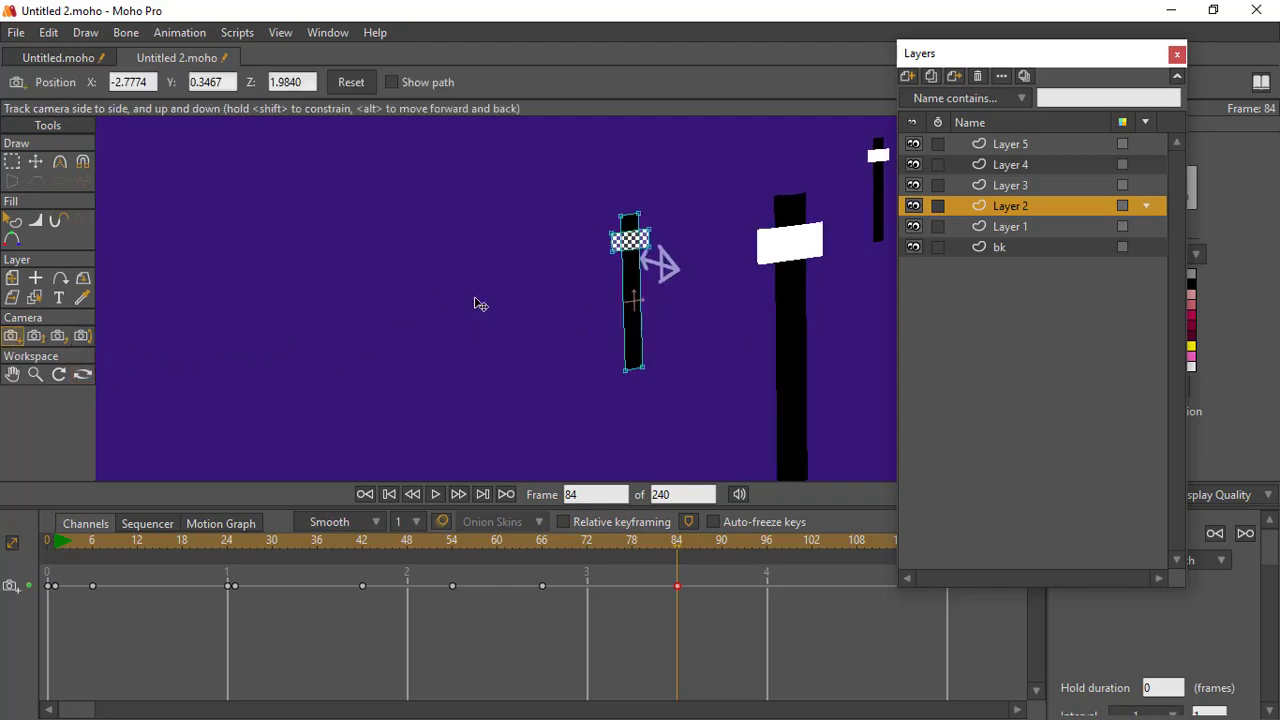
key(ctrl+r)
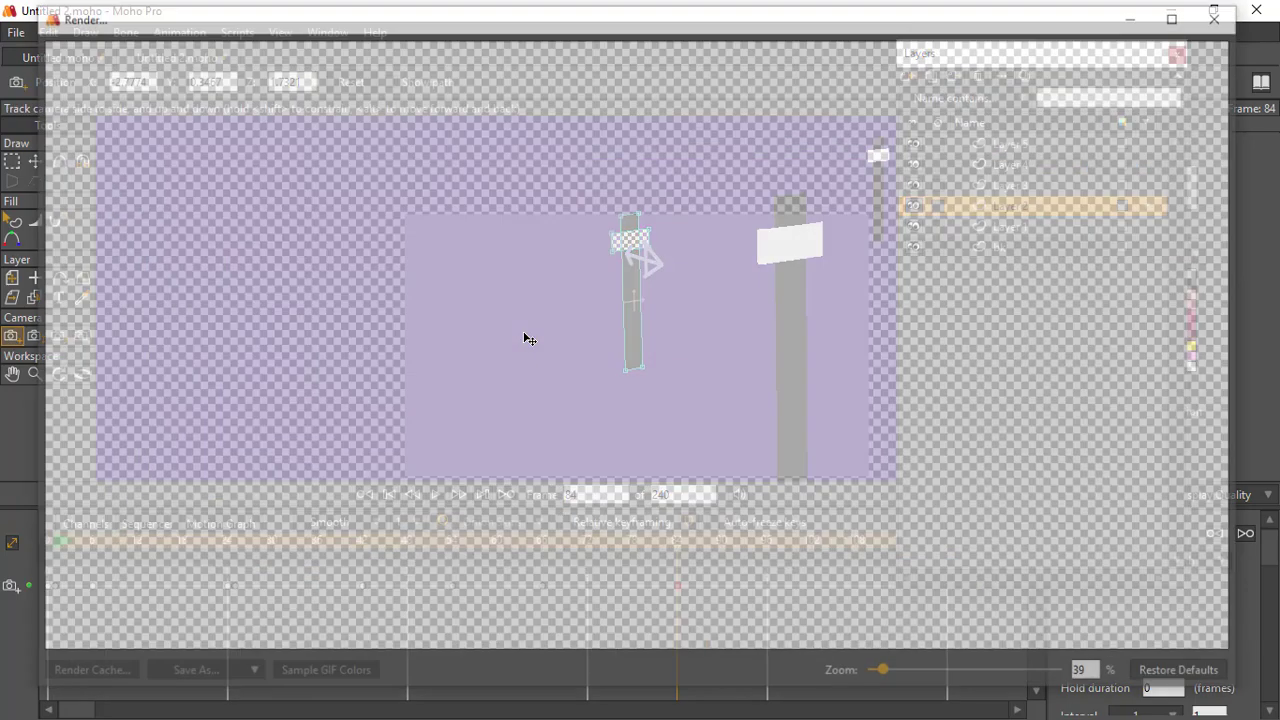
click(1222, 15)
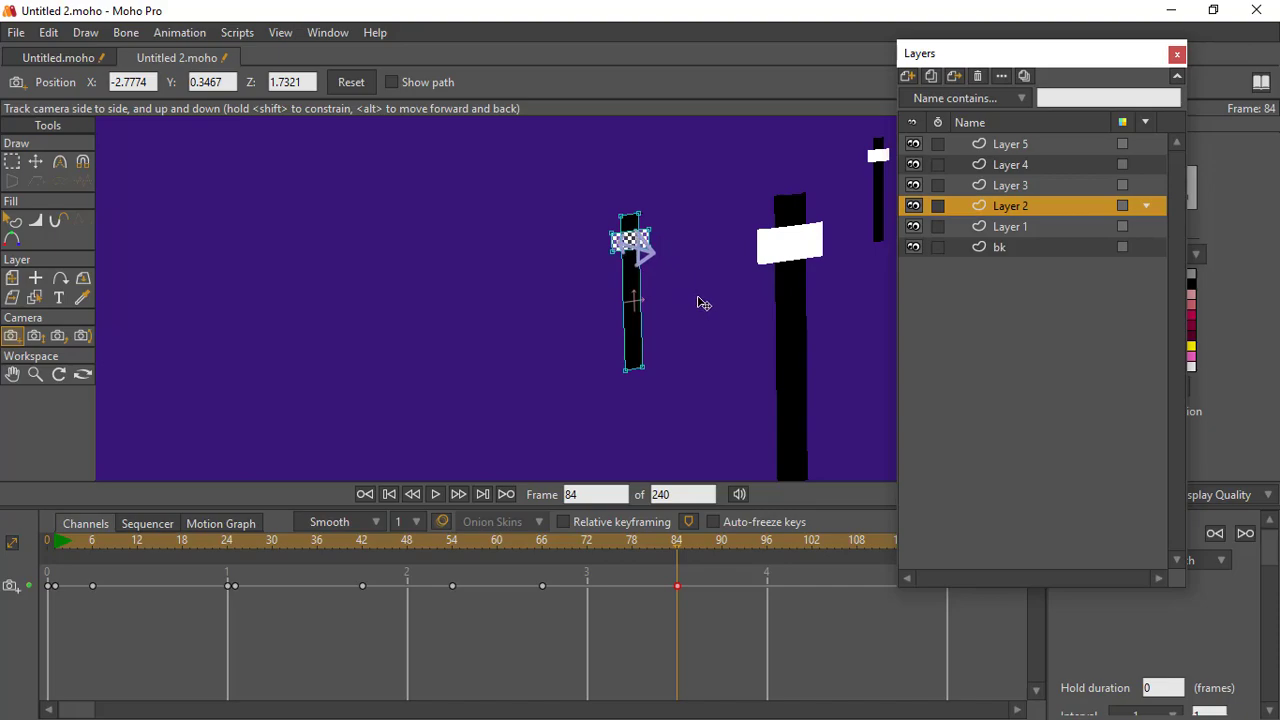
- Recentre the frame 84 camera on Layer 2's bar at about X -2.79, Y 0.44, checking the framing in renders
drag(703, 305, 706, 309)
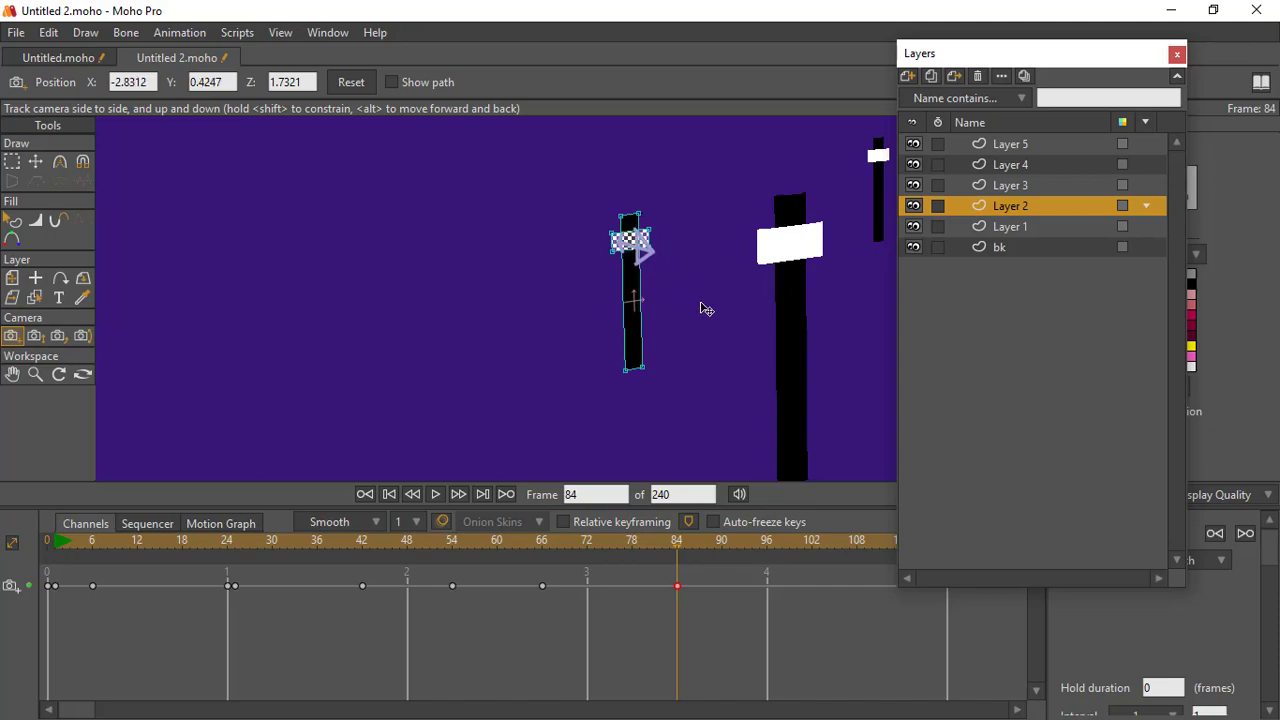
key(ctrl+r)
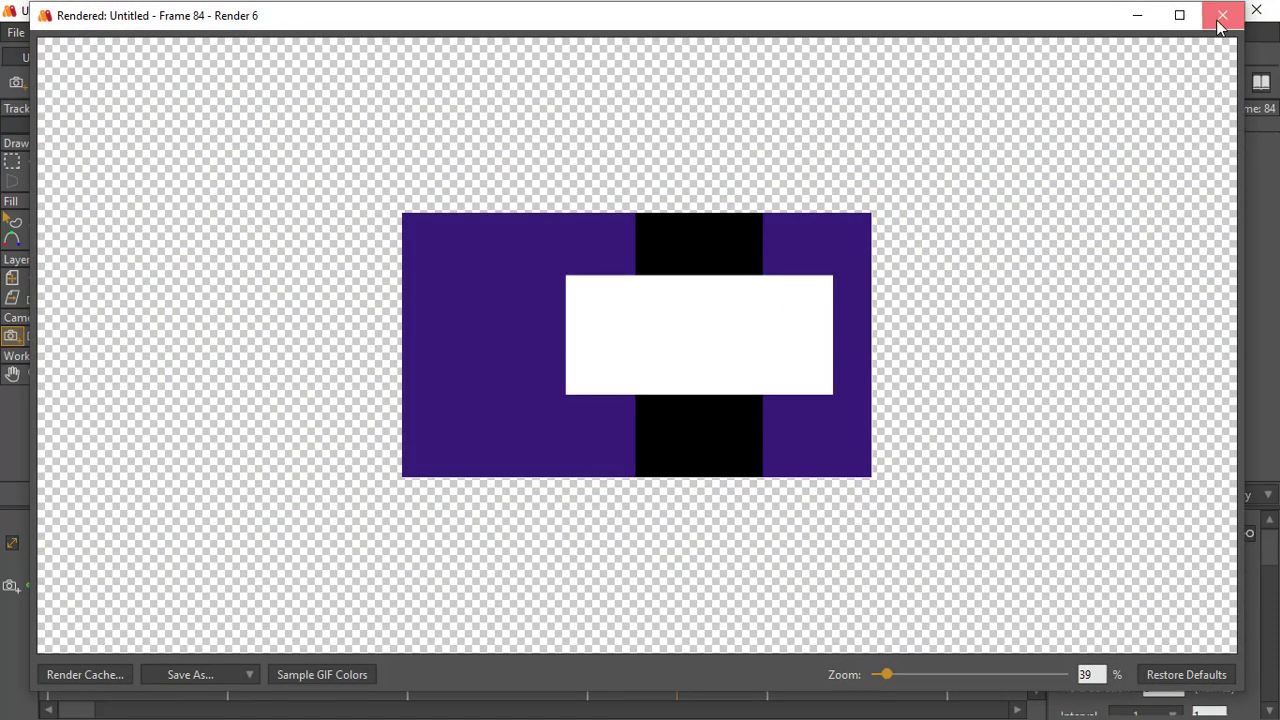
click(1222, 16)
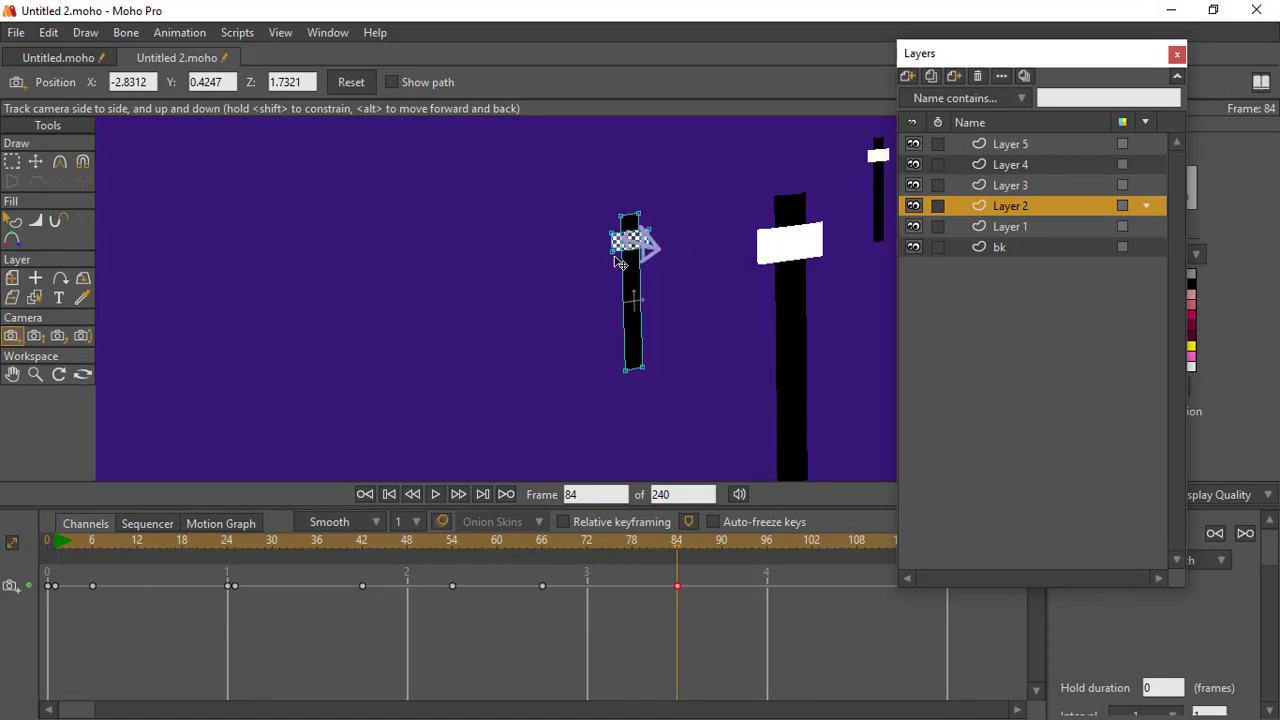
key(ctrl+r)
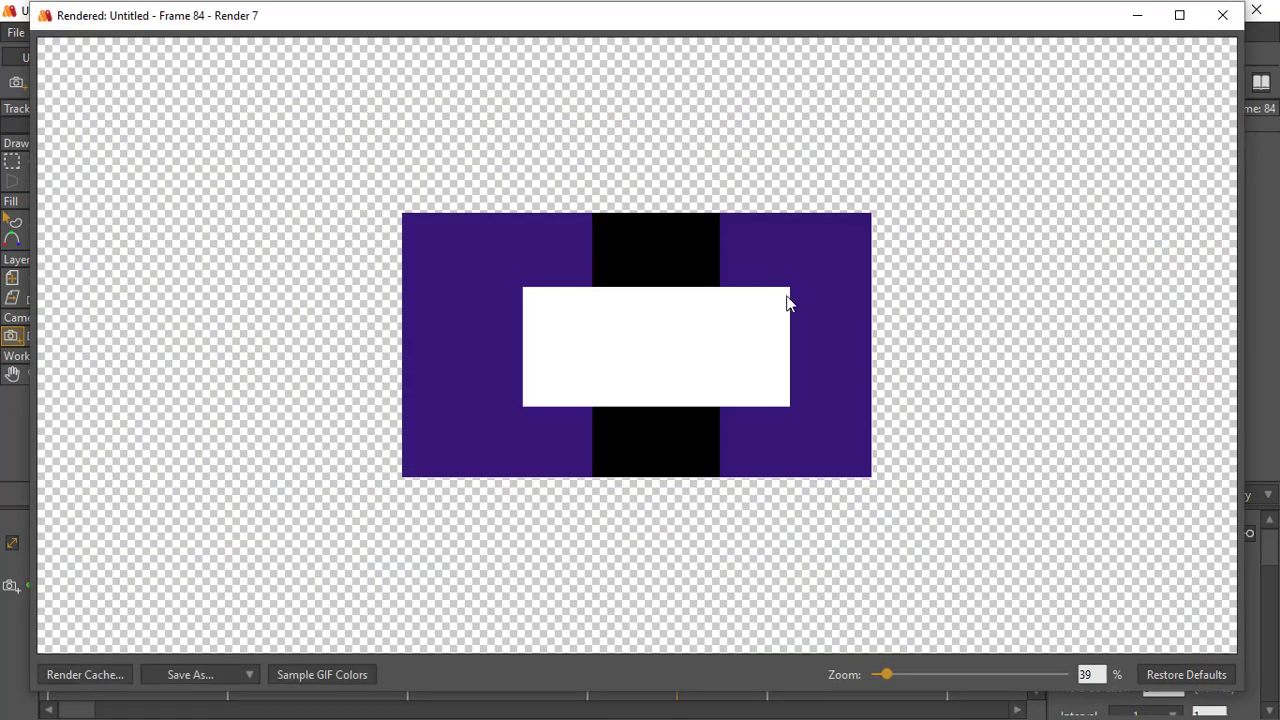
click(1222, 16)
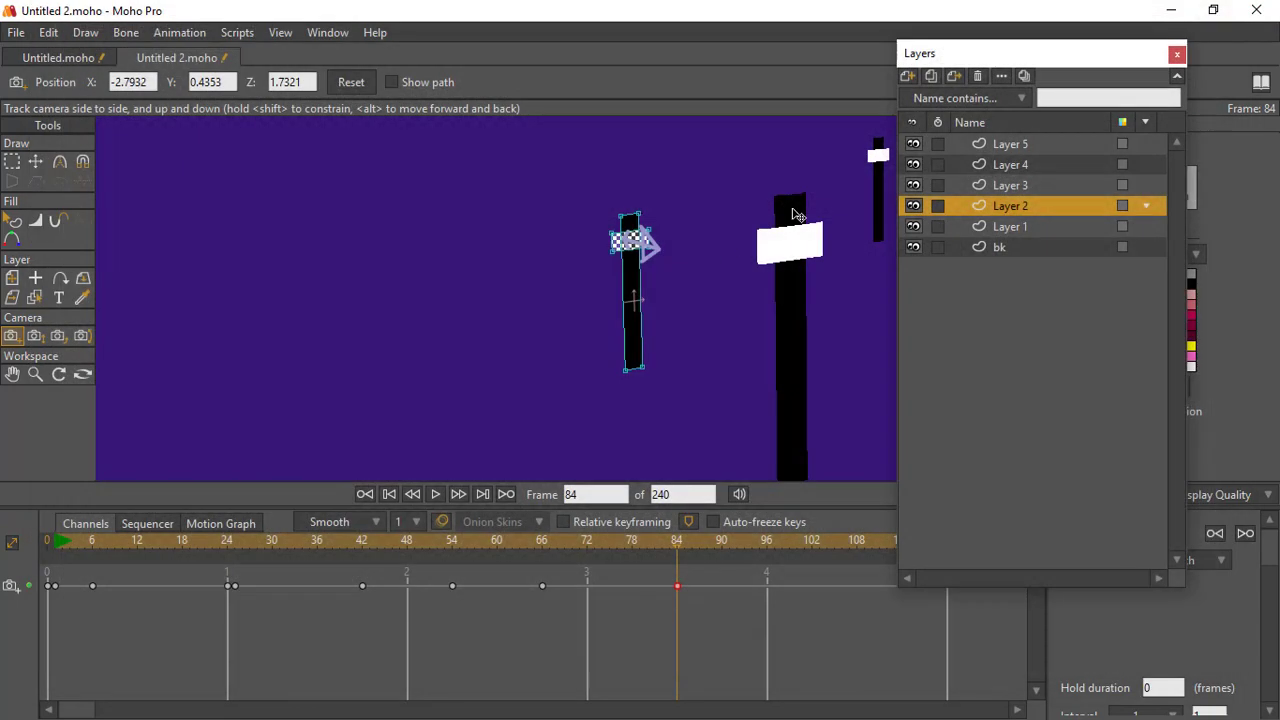
- Play the camera animation twice from the start through frame 94 to check the move to Layer 2's bar
click(55, 549)
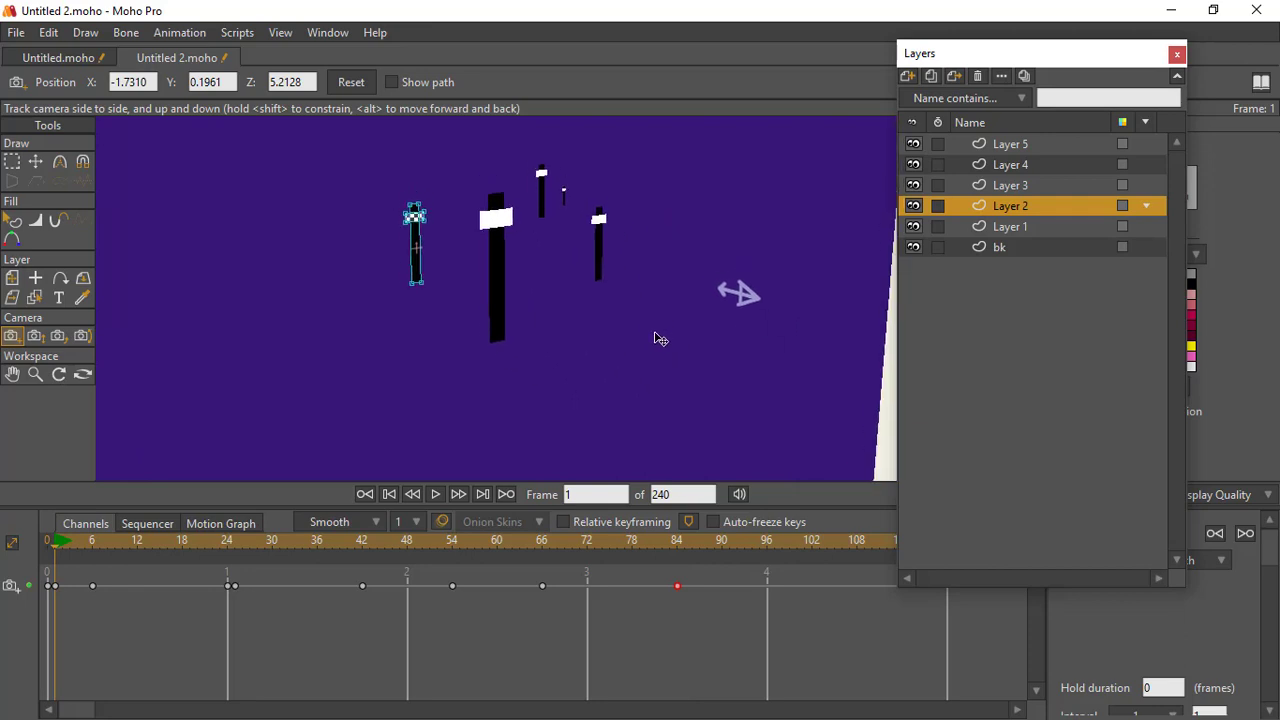
click(435, 494)
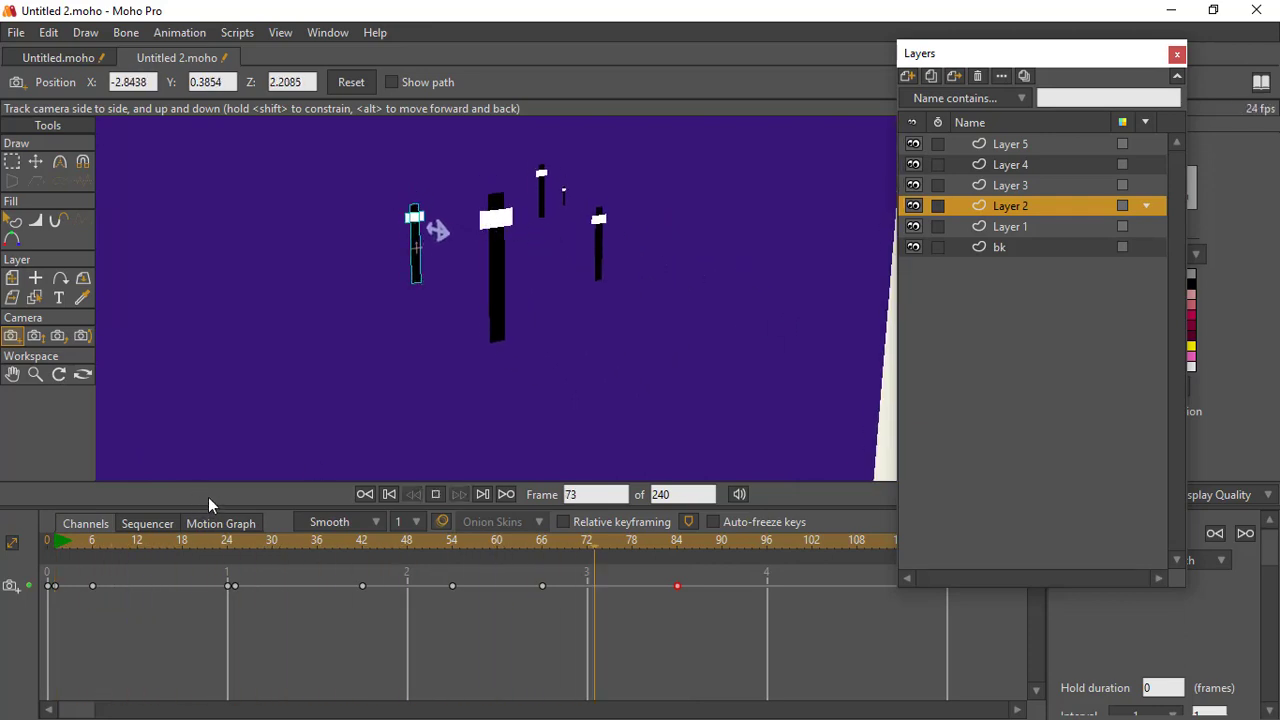
key(space)
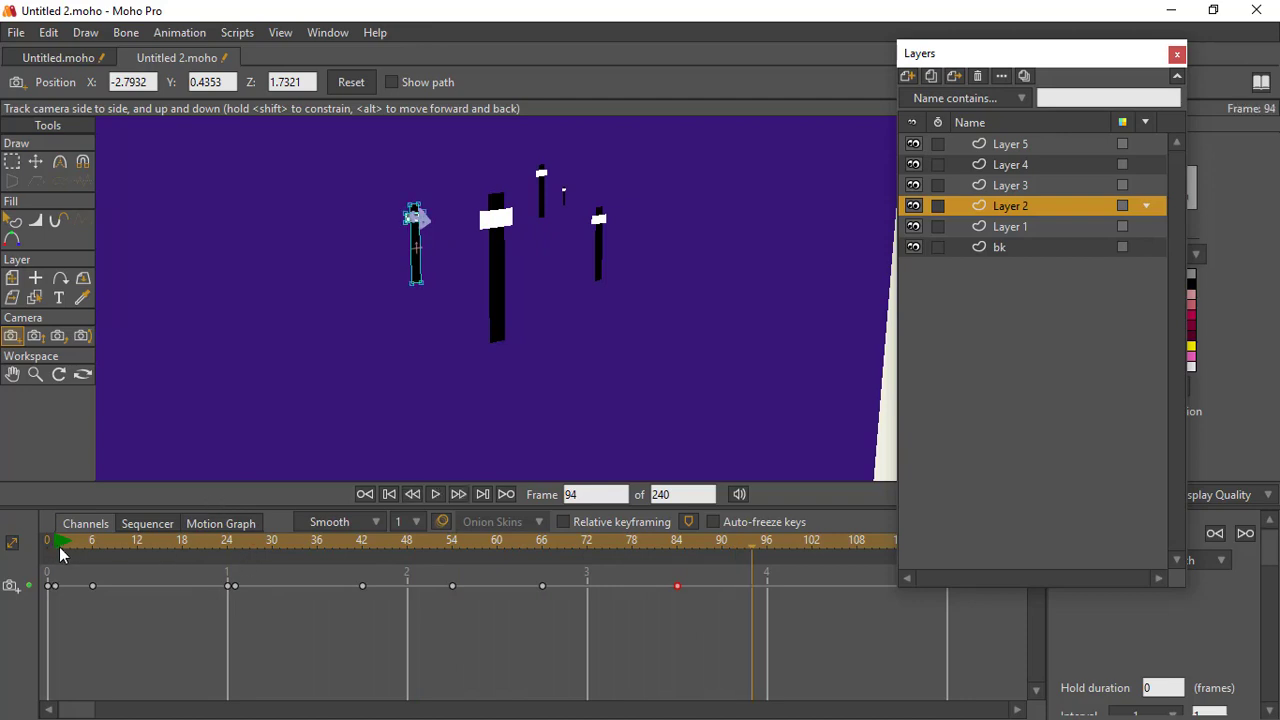
click(60, 548)
key(space)
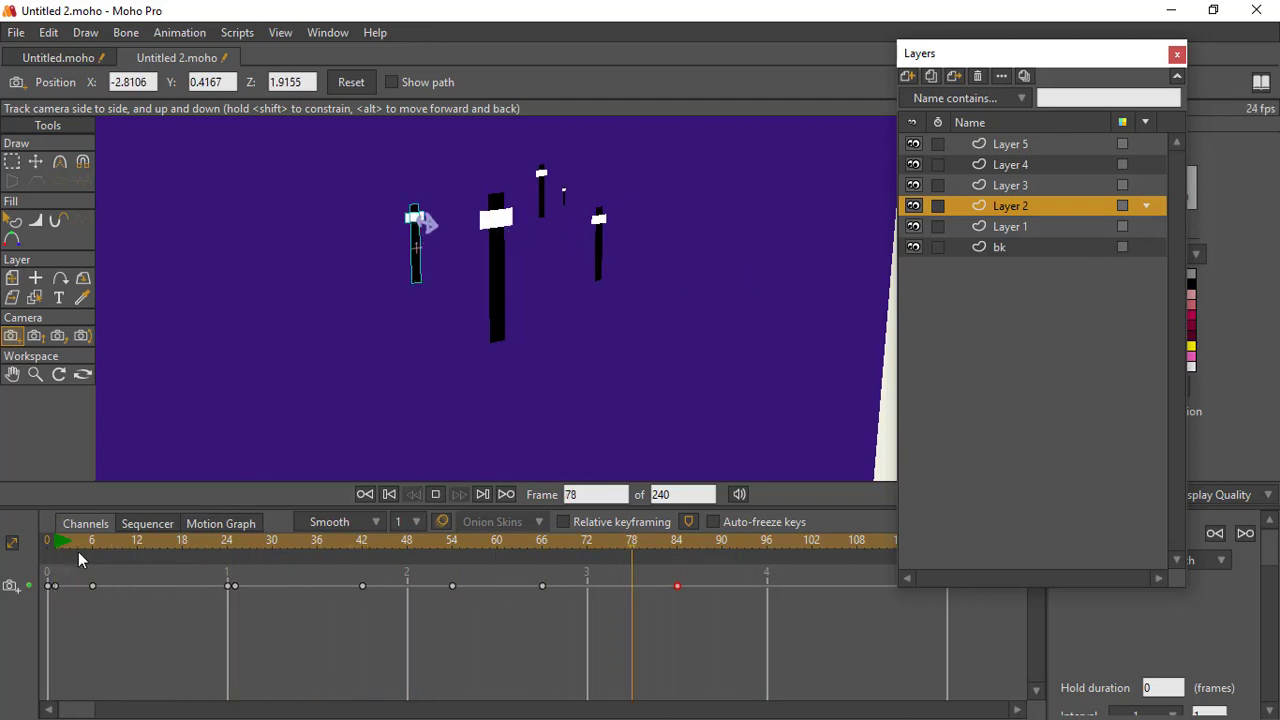
key(space)
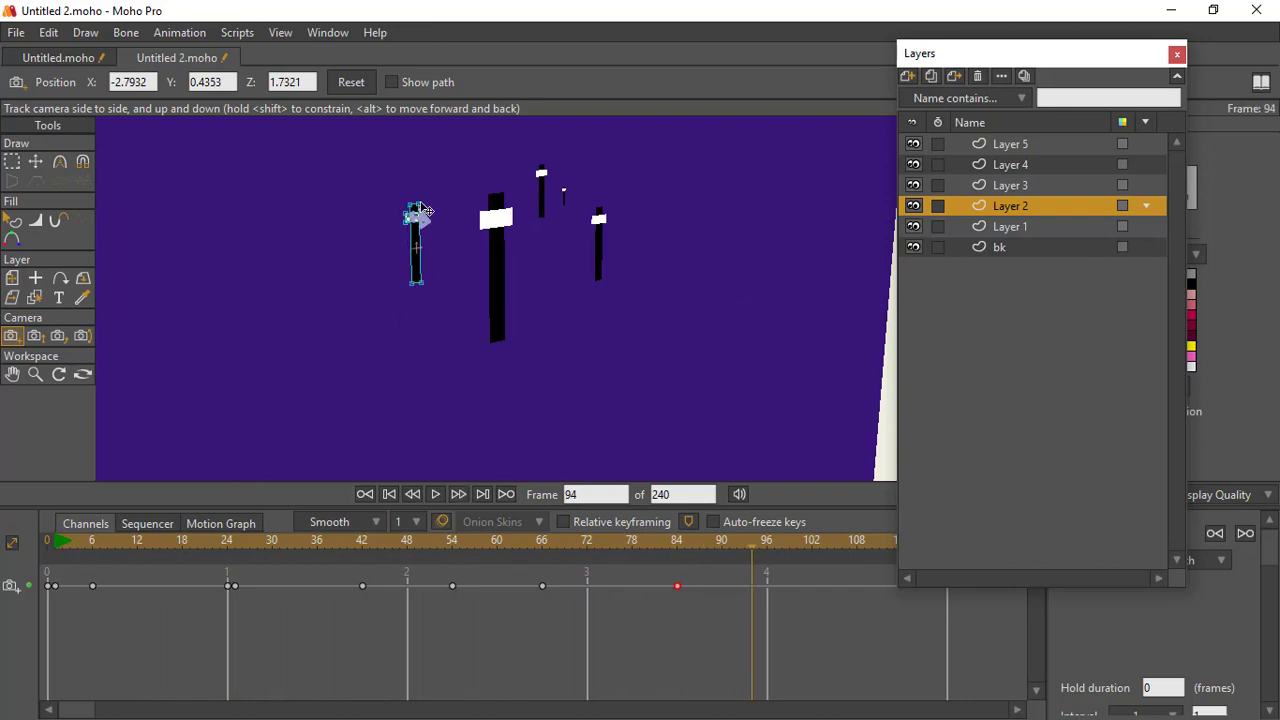
- Copy the frame 84 camera keyframe to frame 96 to hold on Layer 2's bar, and play from frame 72
click(768, 545)
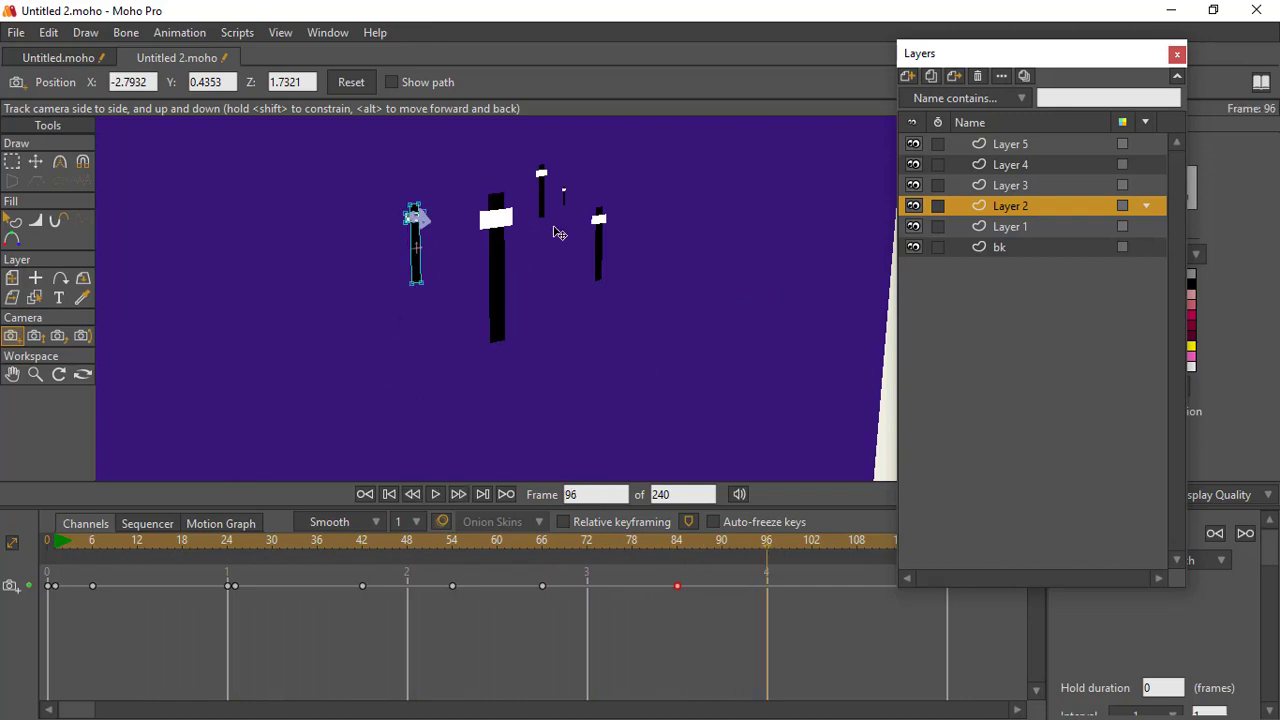
drag(559, 233, 437, 268)
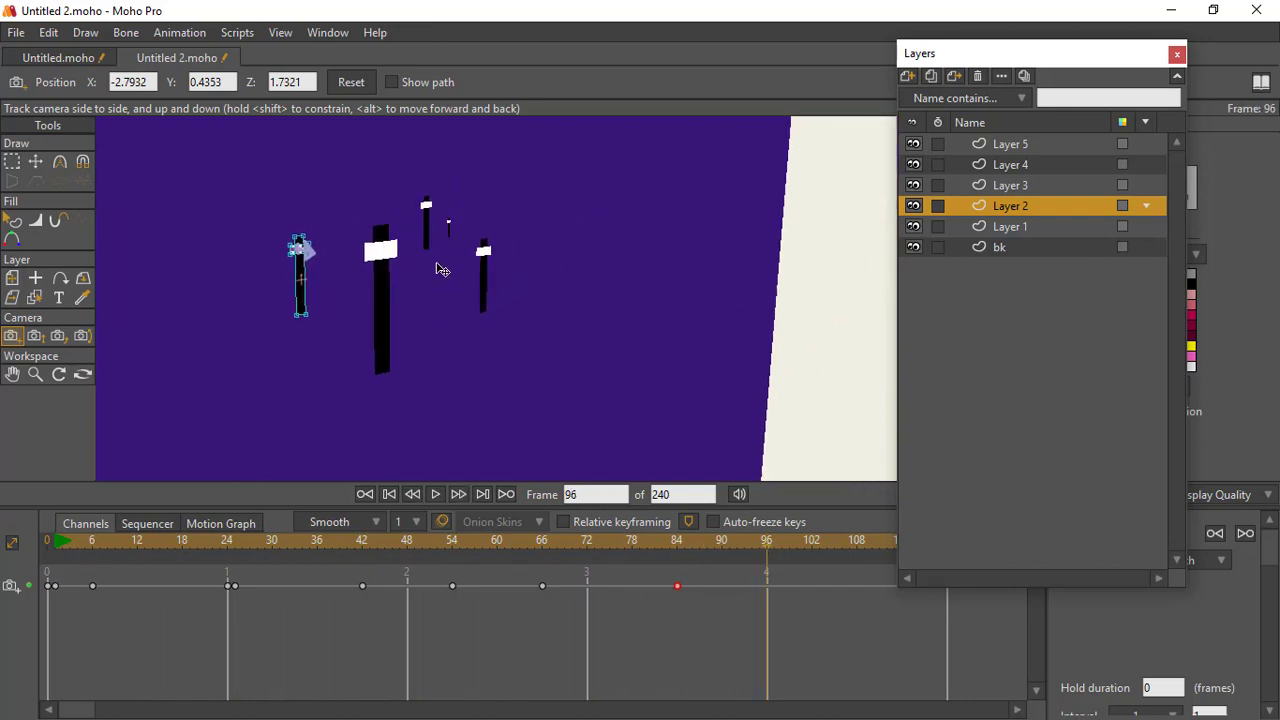
click(83, 374)
drag(571, 297, 398, 273)
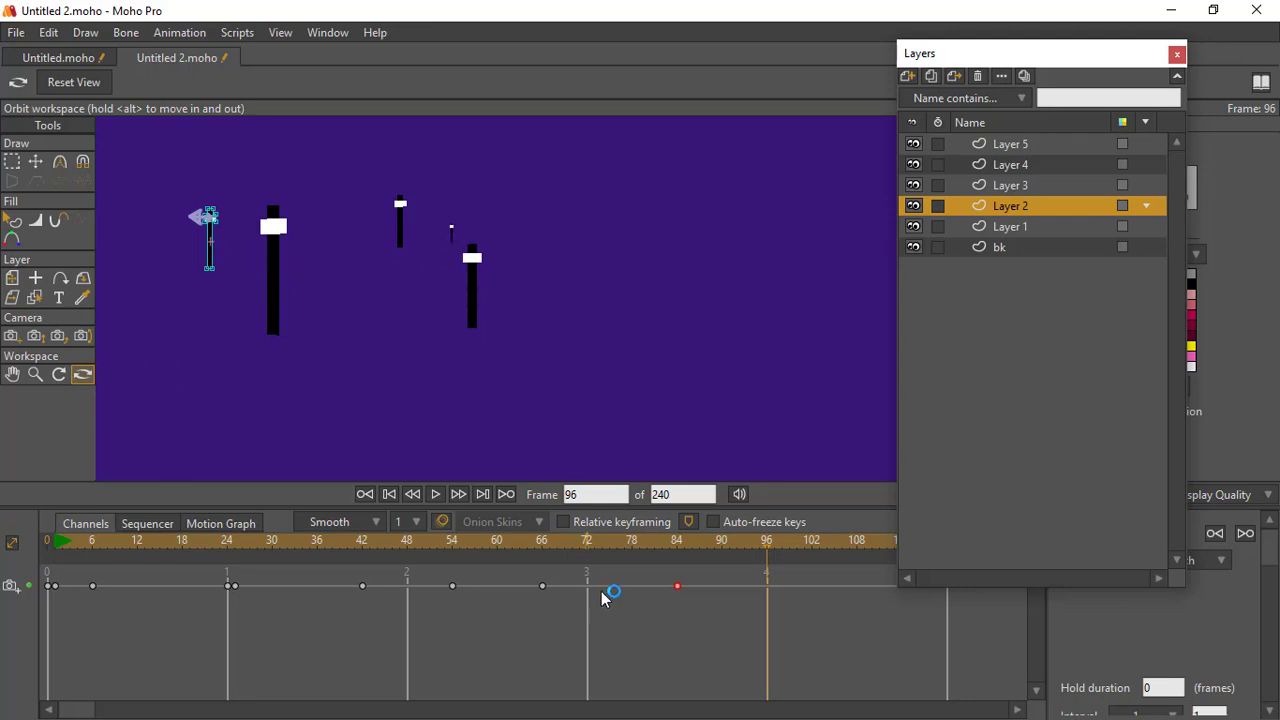
drag(742, 632, 591, 621)
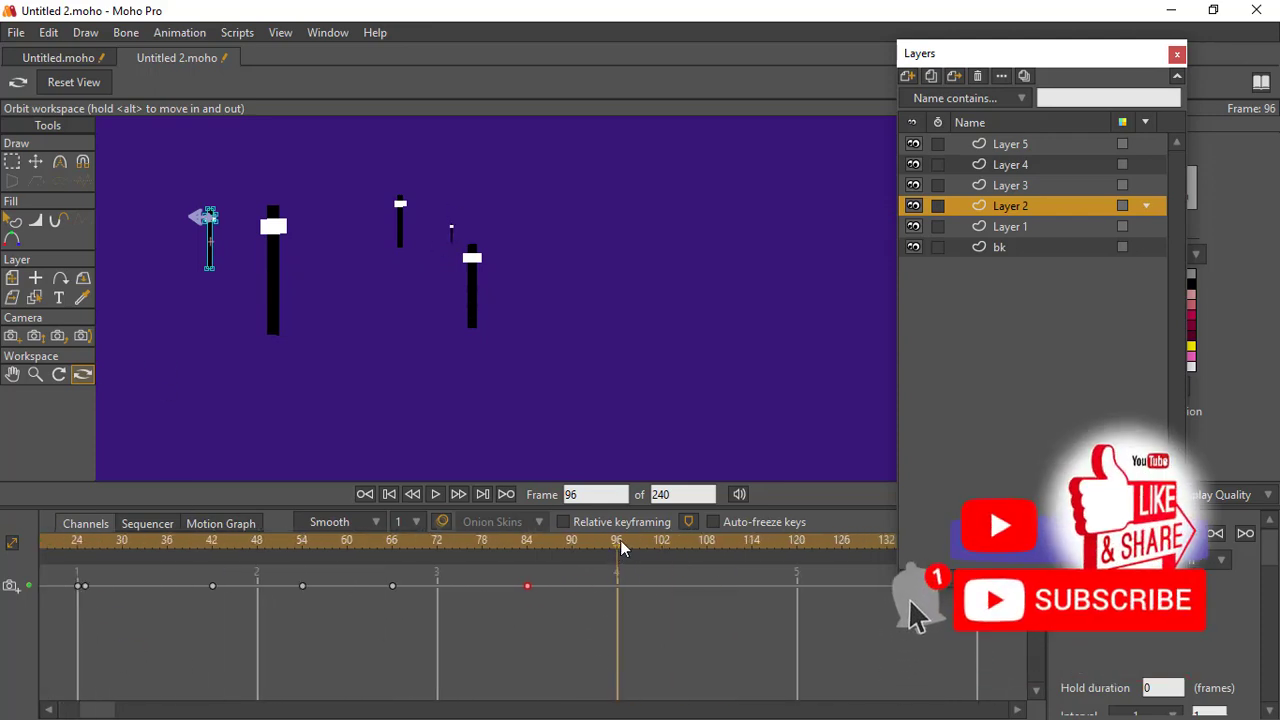
click(527, 548)
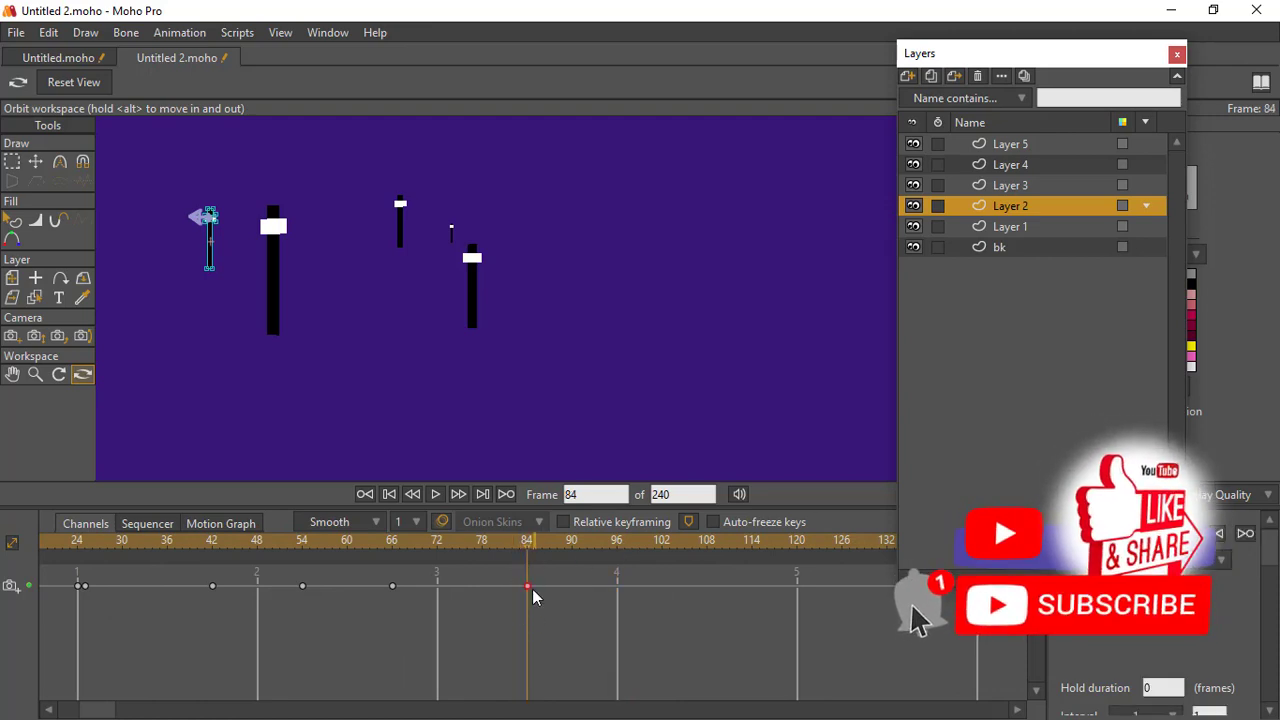
click(614, 544)
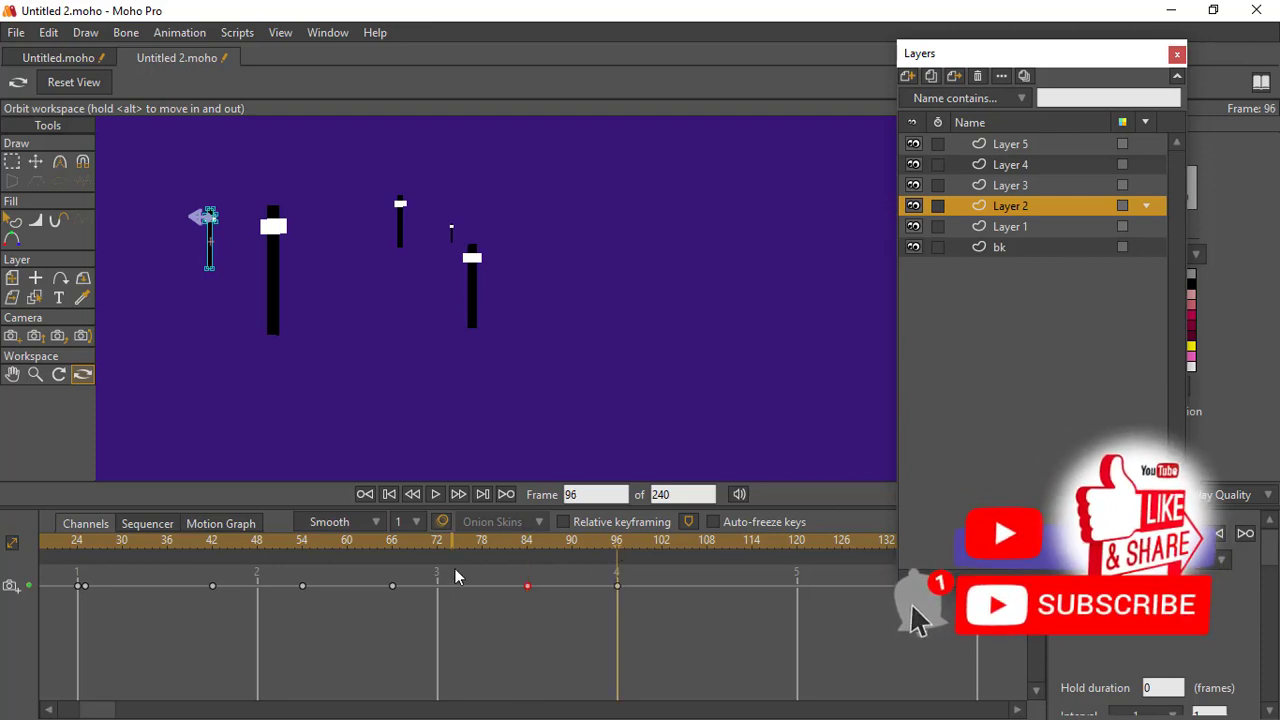
click(434, 544)
key(space)
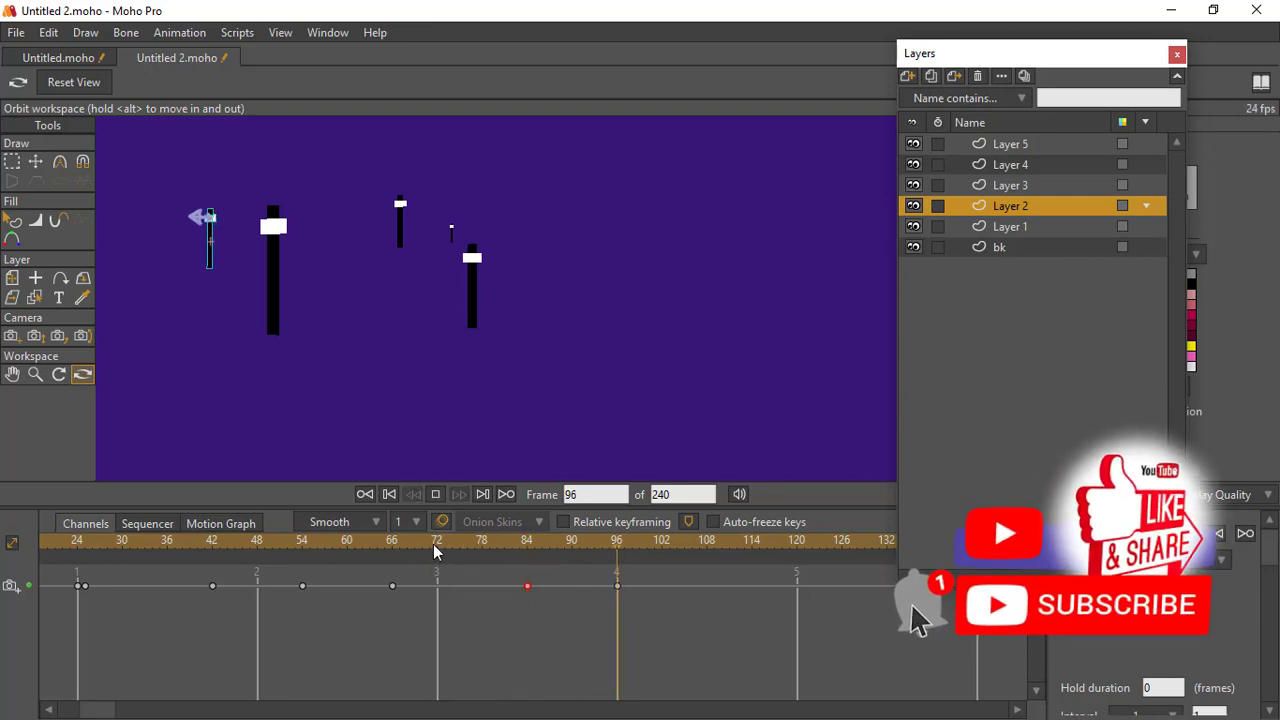
key(space)
- Render frame 1 to review the camera's opening wide view of the five bars
click(623, 544)
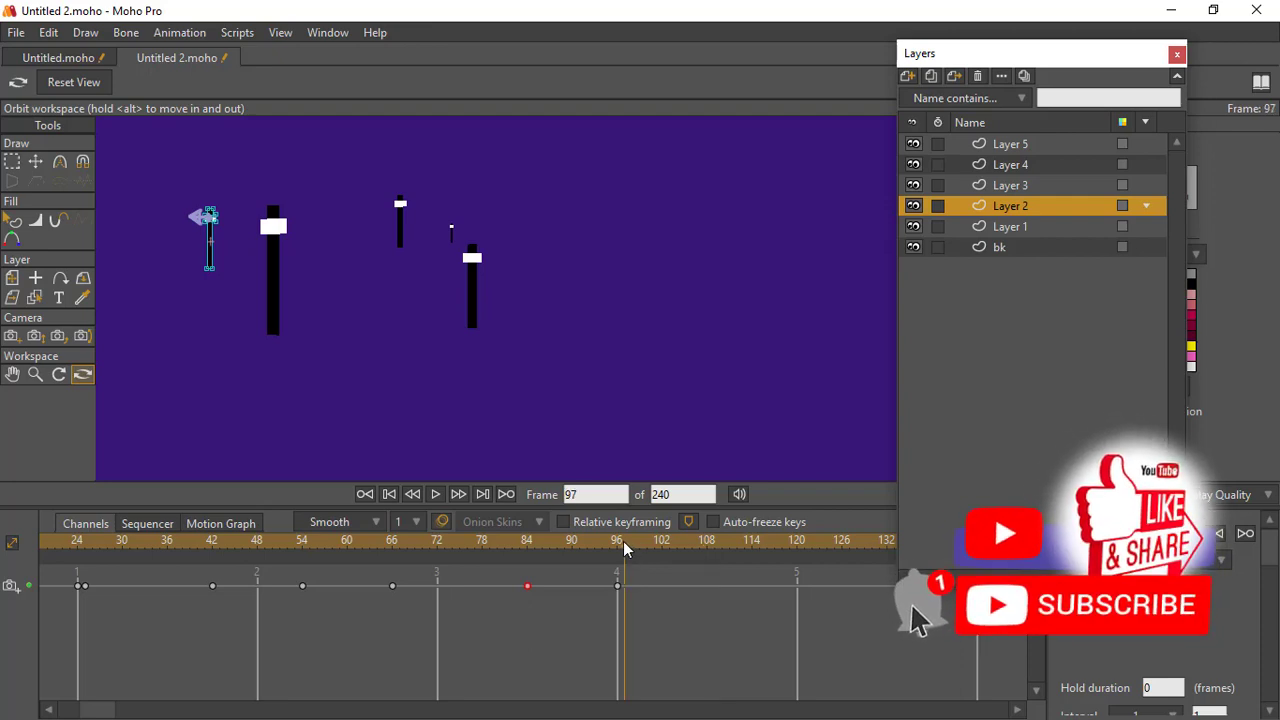
drag(623, 541, 704, 527)
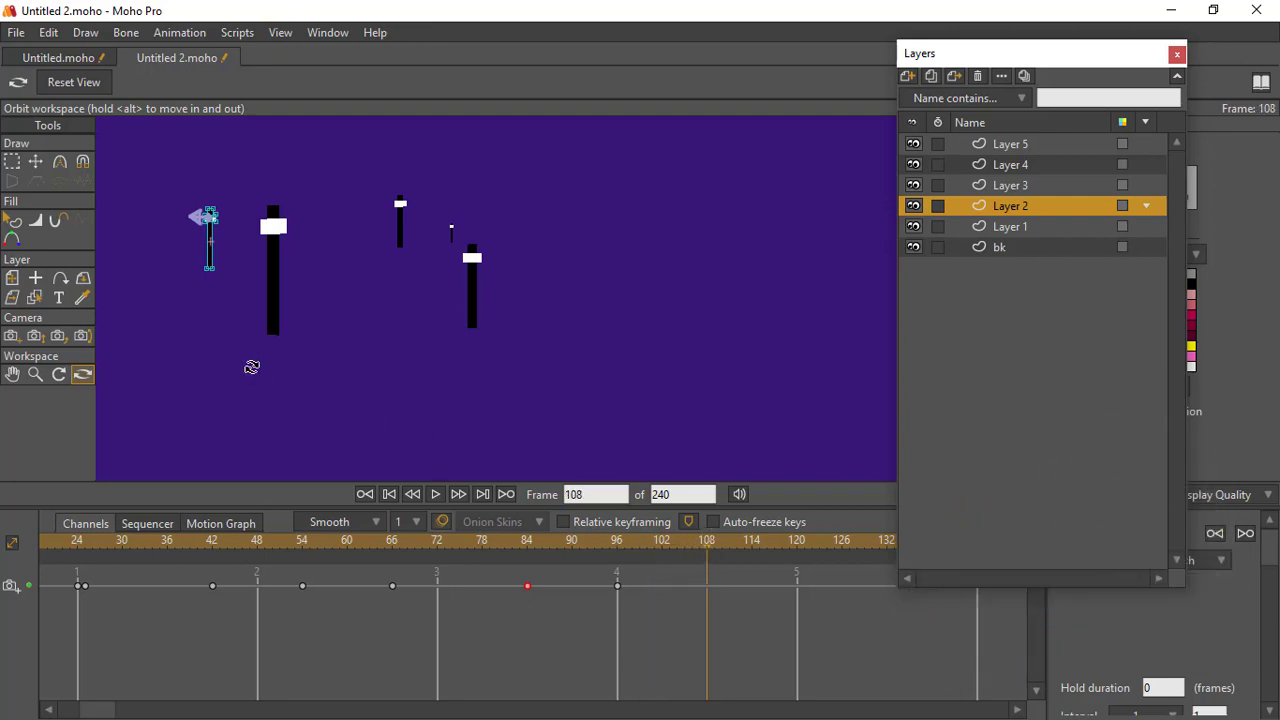
click(12, 336)
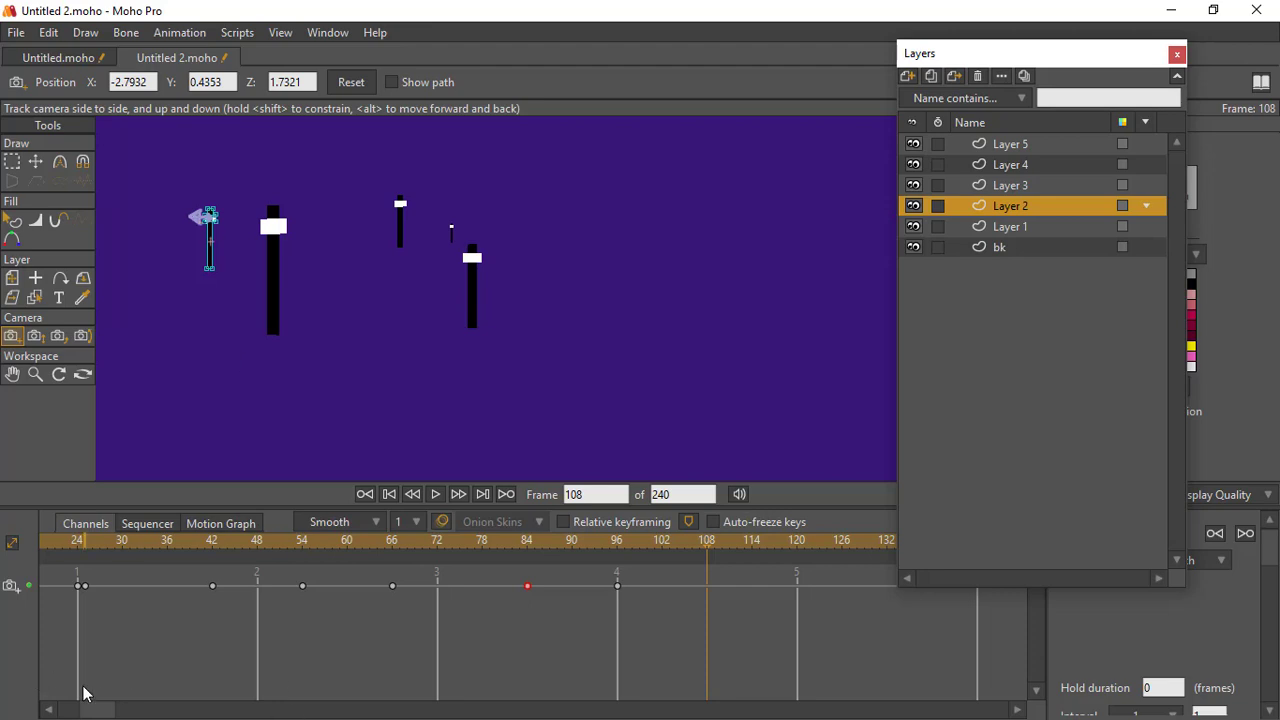
drag(103, 710, 70, 714)
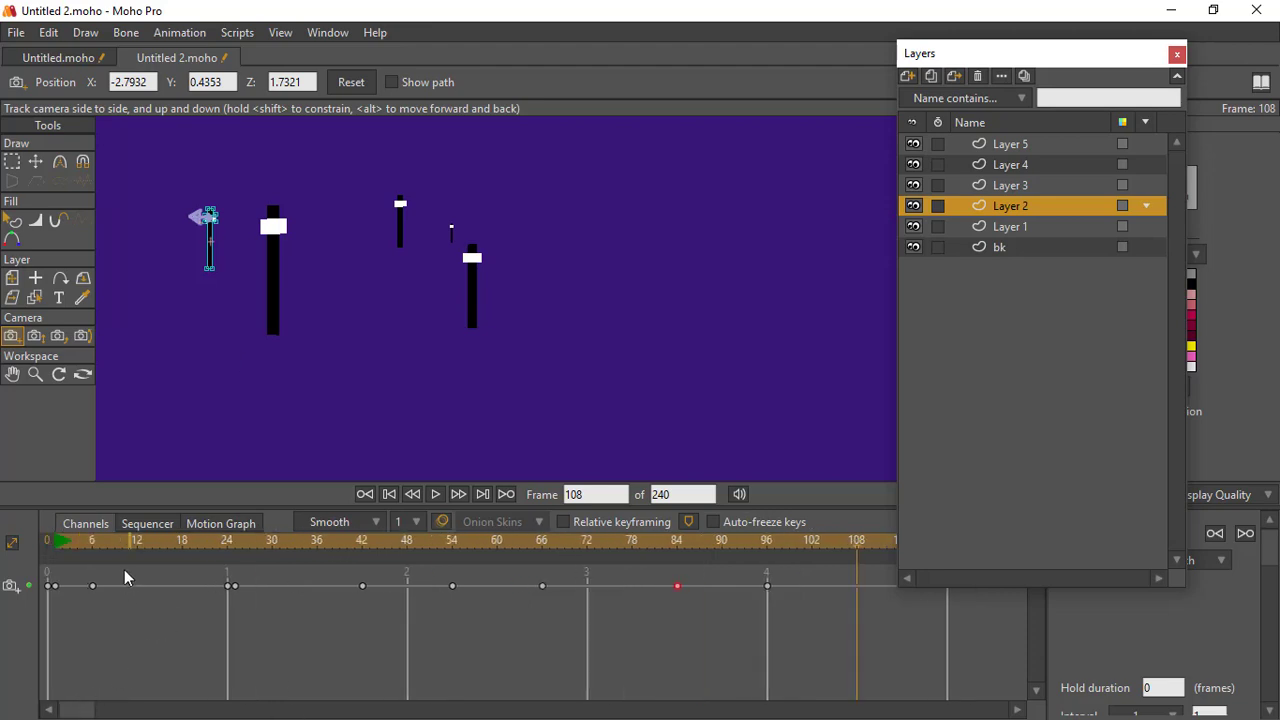
click(60, 543)
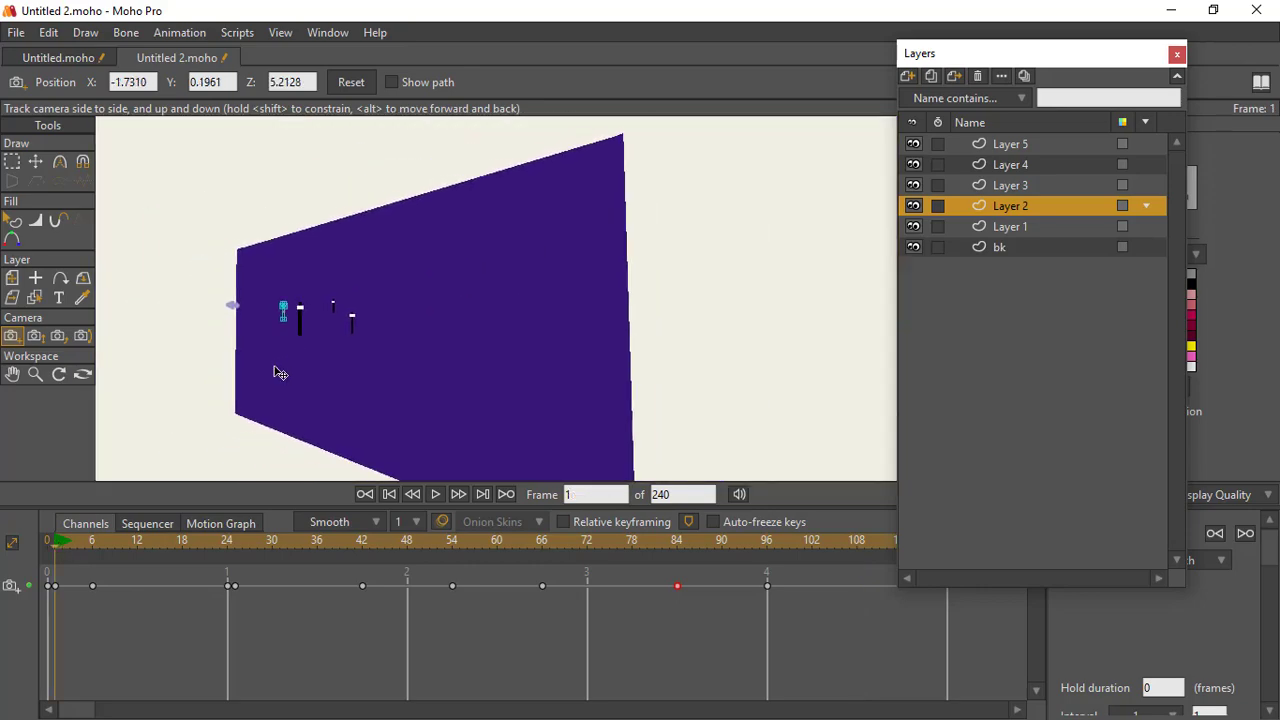
key(ctrl+r)
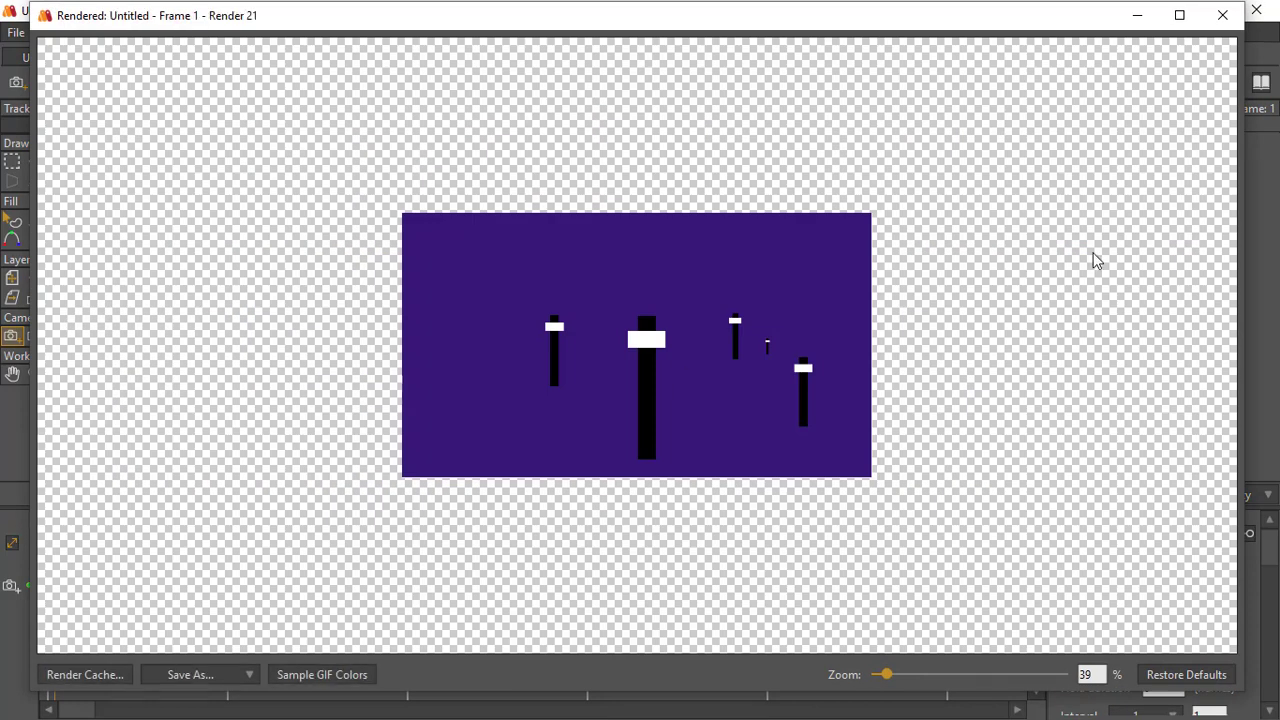
click(1222, 15)
- Copy the frame 1 camera keyframe to frame 120 and play the return to the wide view from frame 91
drag(69, 606, 47, 578)
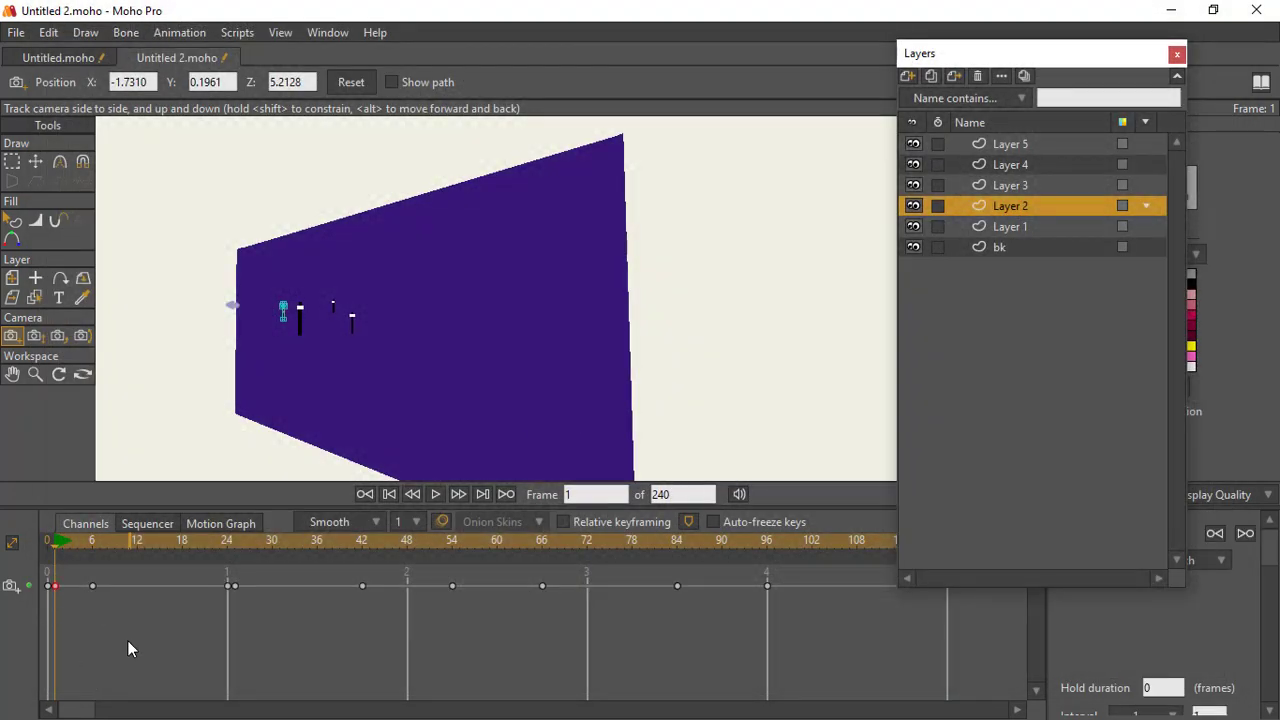
drag(75, 710, 167, 710)
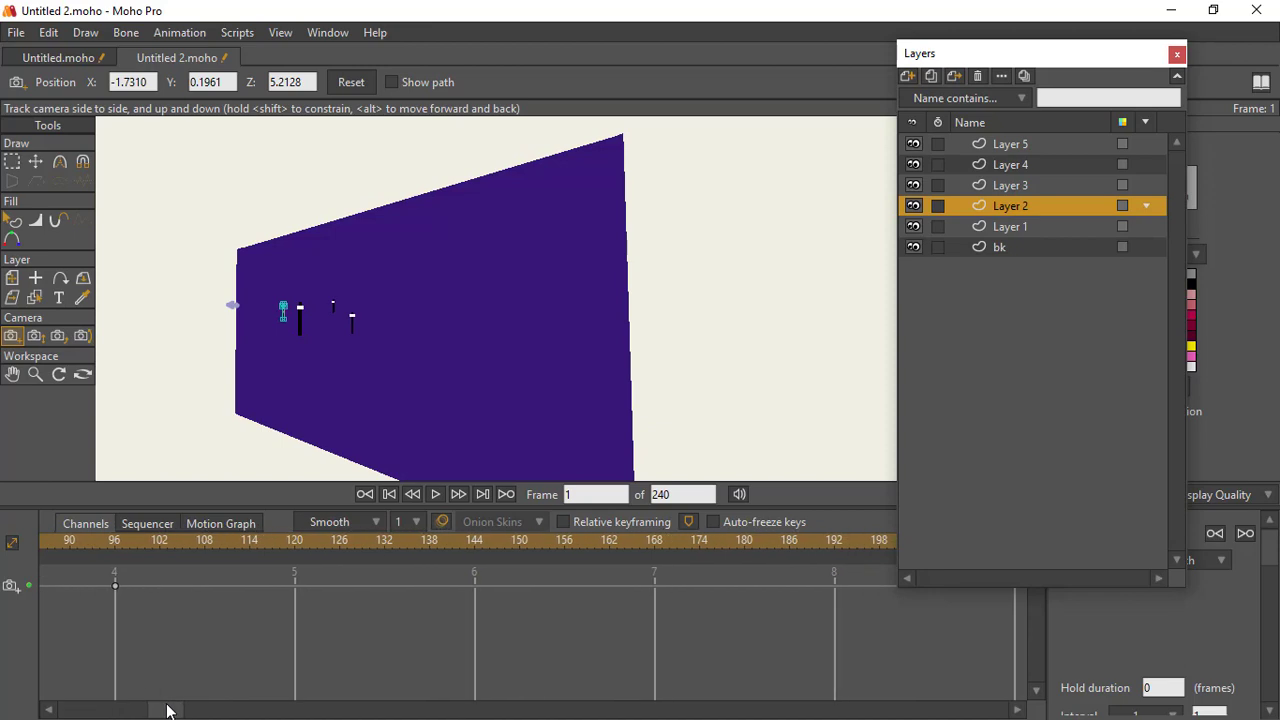
drag(122, 544, 293, 559)
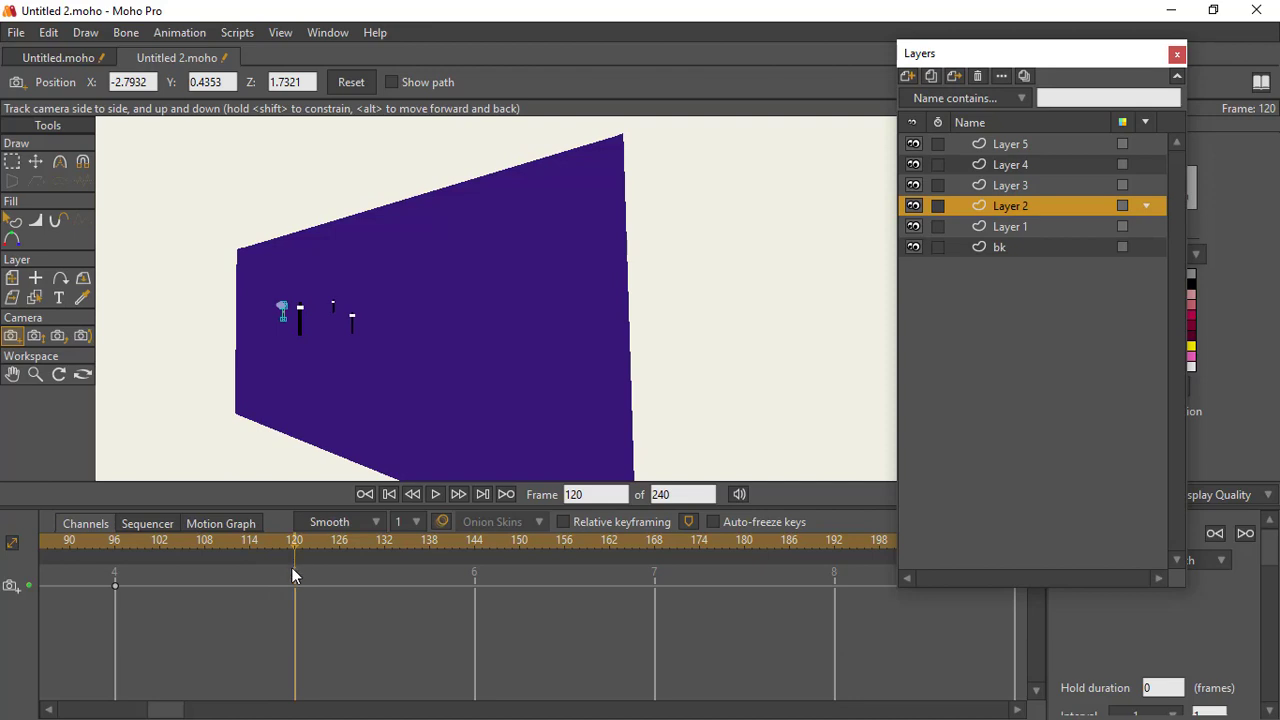
key(ctrl+v)
drag(178, 711, 161, 711)
click(208, 535)
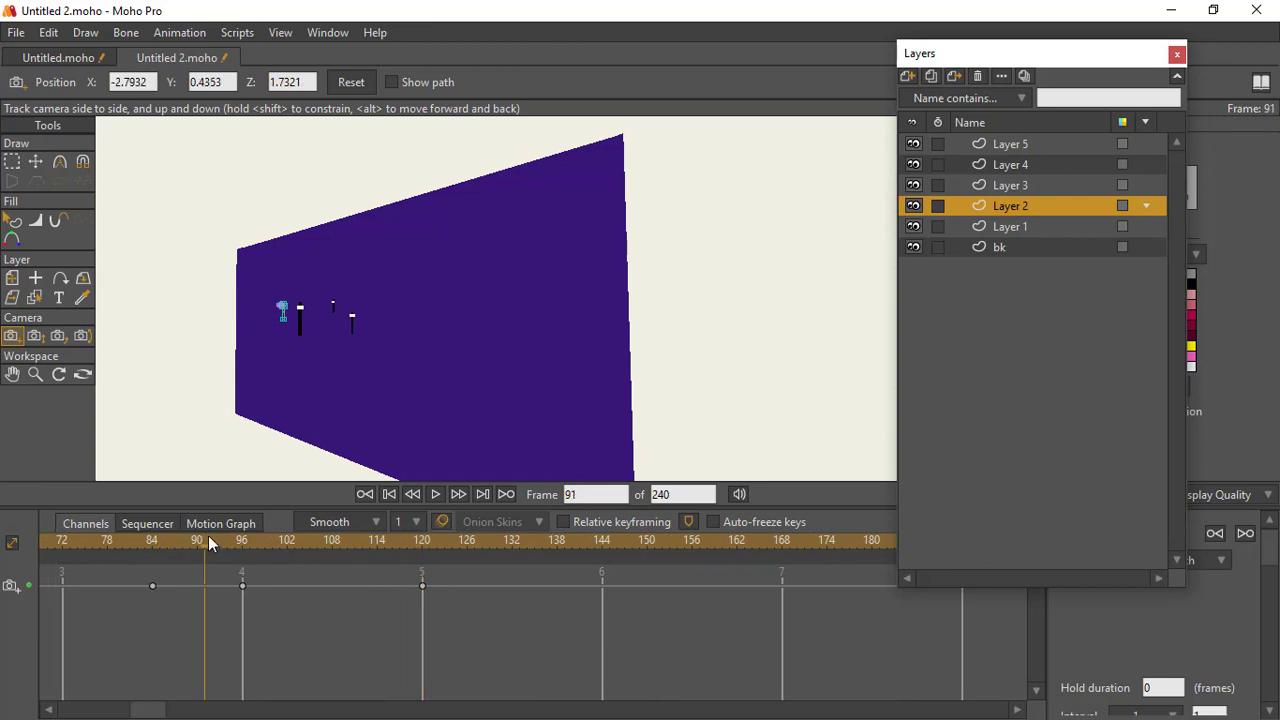
key(space)
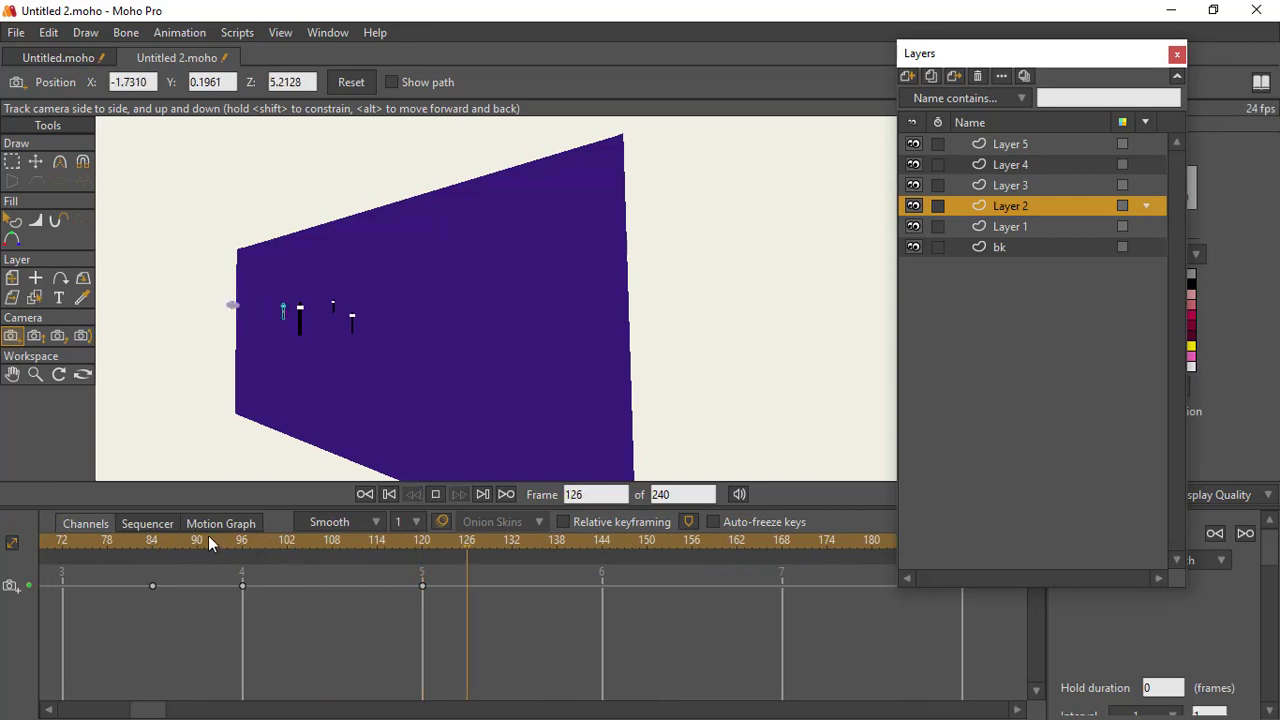
key(space)
drag(149, 711, 134, 711)
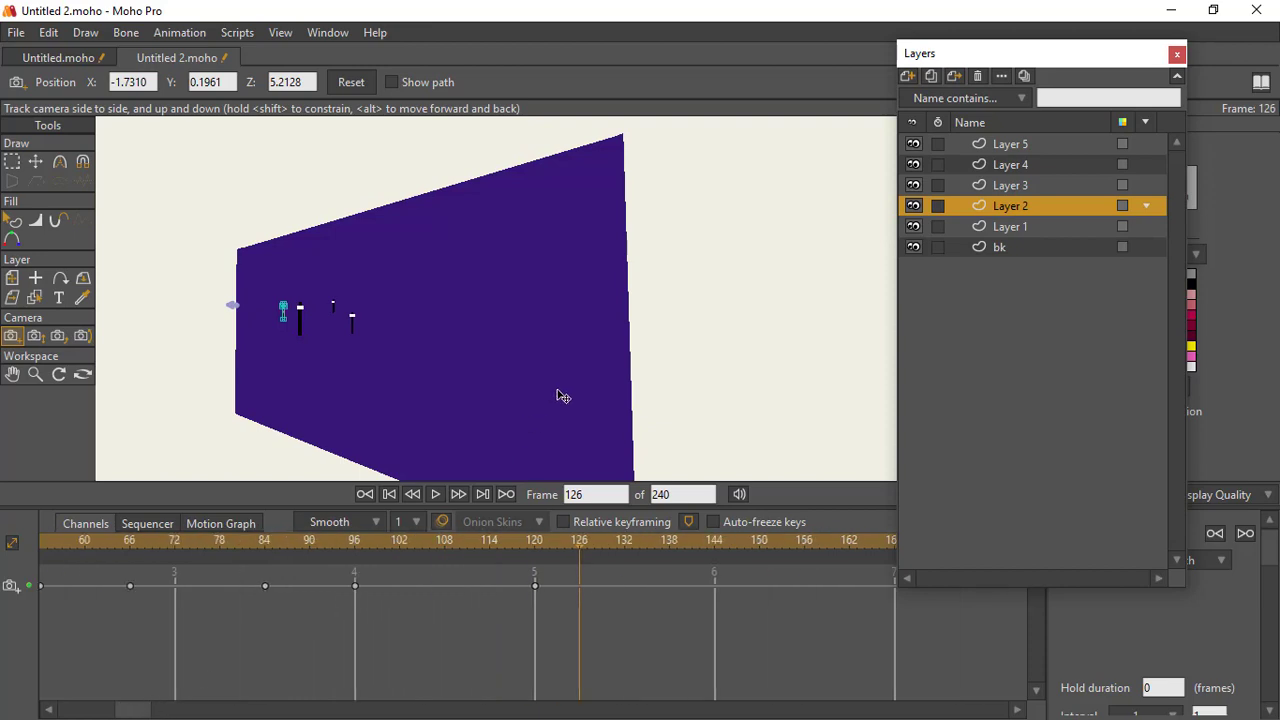
- Move the frame 120 camera keyframe to frame 108 and play the shortened pull-back twice from frame 96
drag(1064, 58, 988, 34)
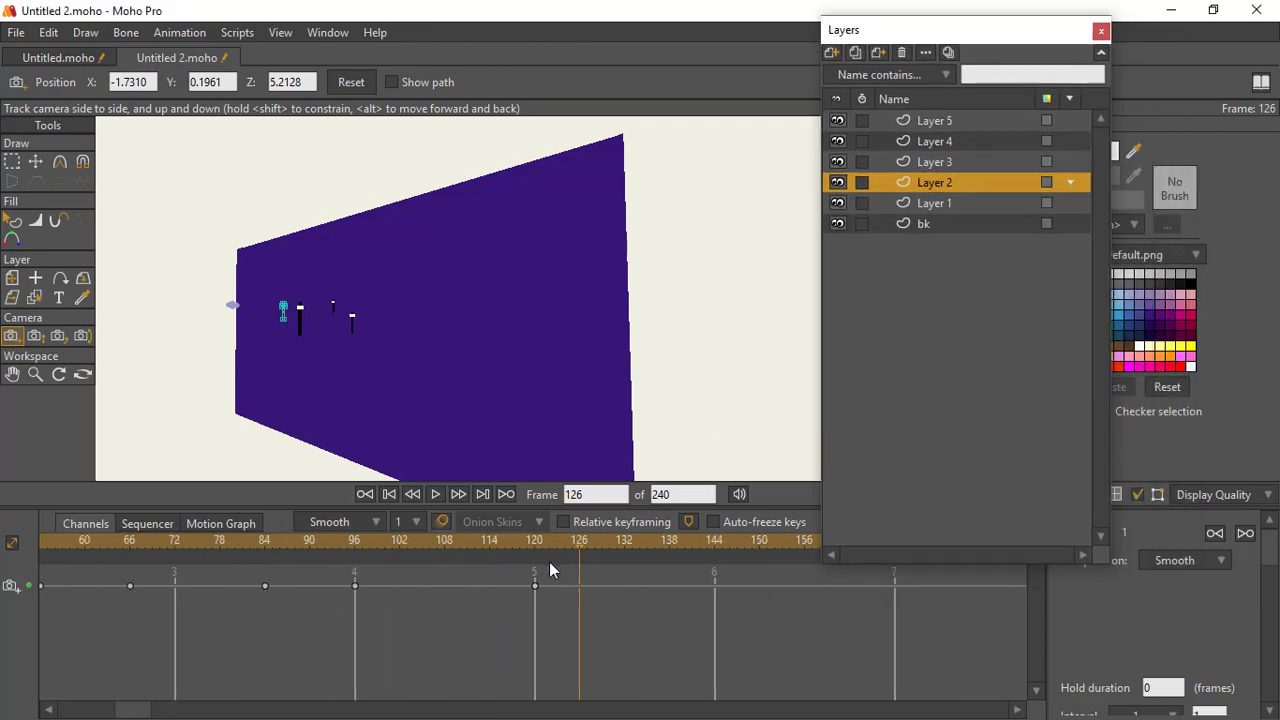
click(529, 588)
drag(529, 590, 446, 601)
key(space)
click(360, 541)
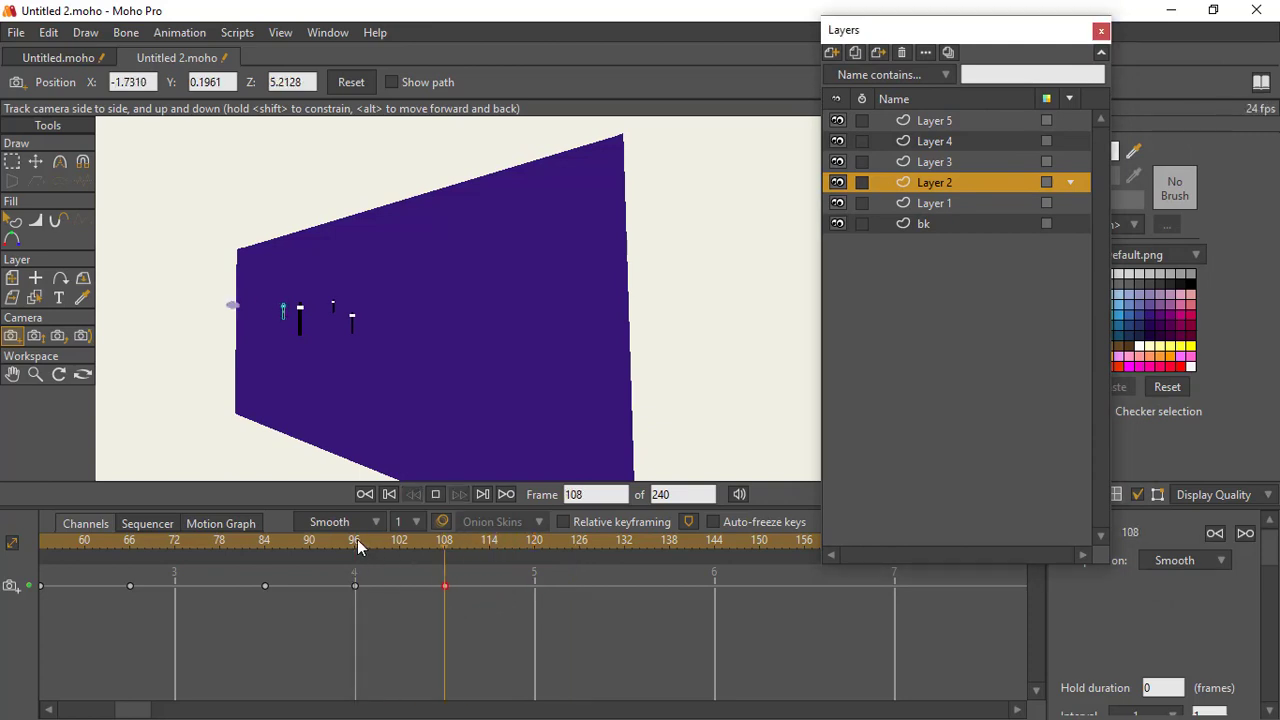
key(space)
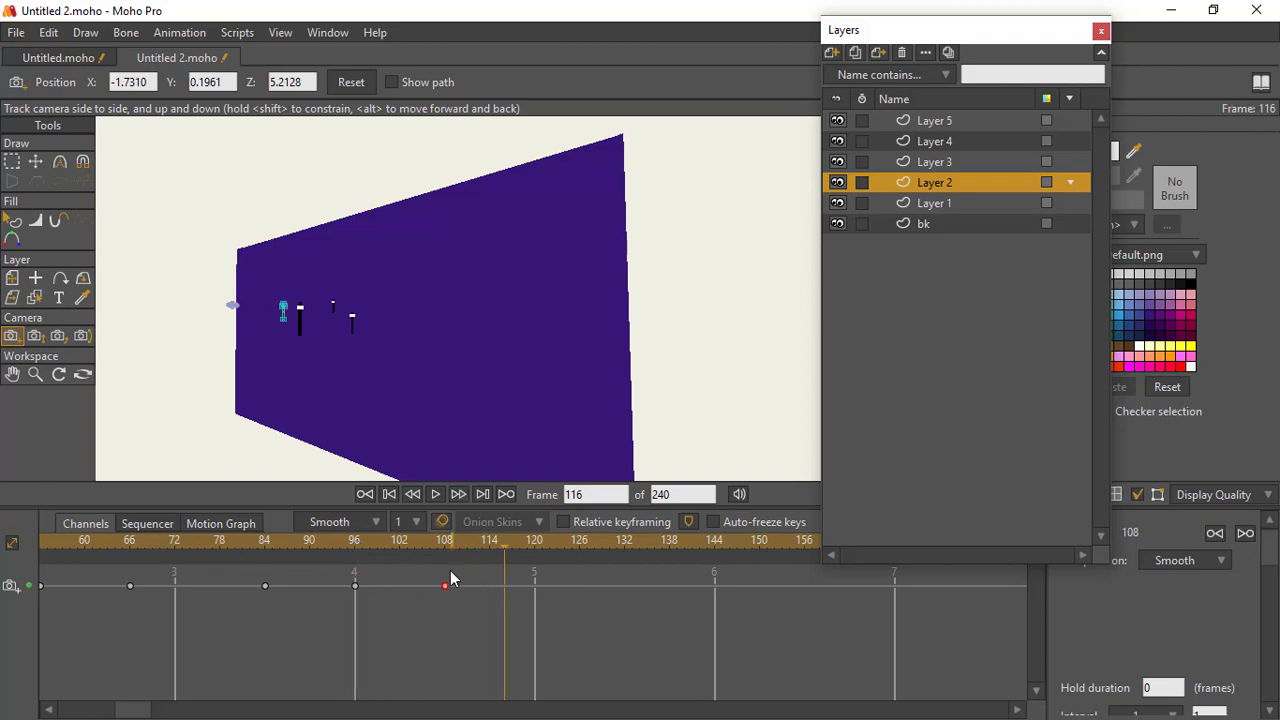
click(353, 541)
key(space)
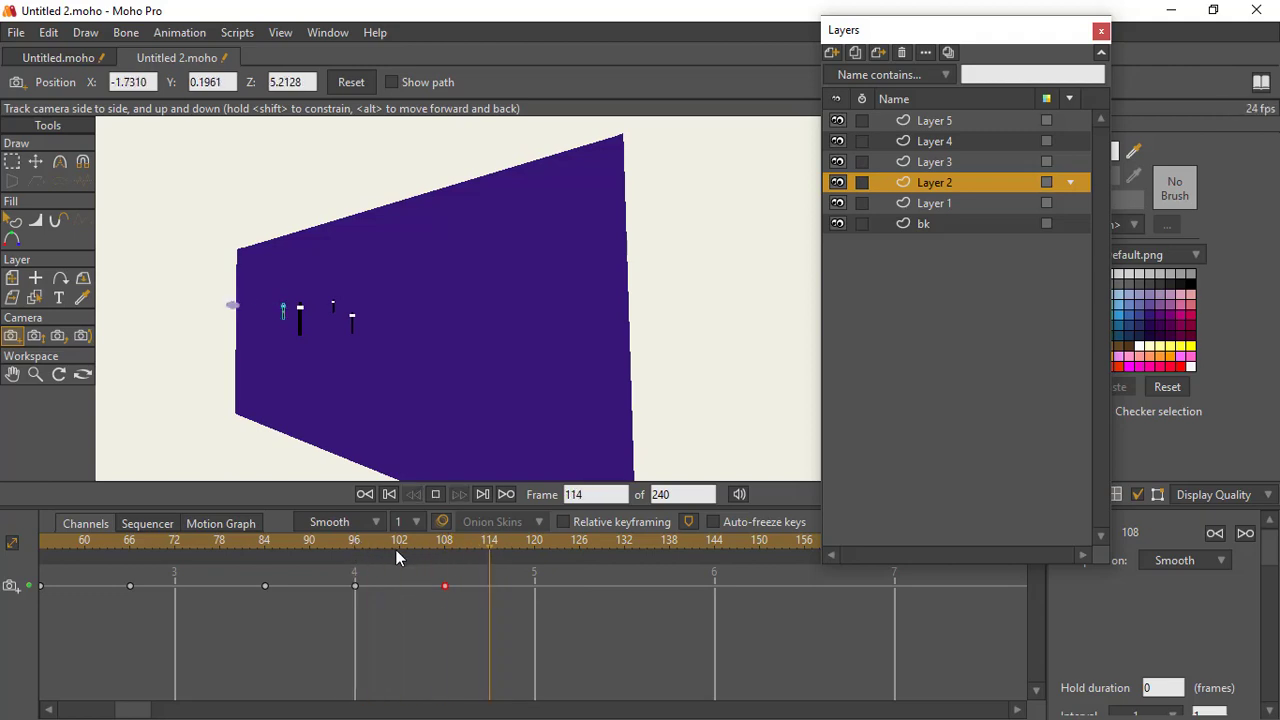
key(space)
- Add a camera keyframe at frame 109 that keeps the wide position from frame 108
click(82, 374)
drag(366, 329, 426, 331)
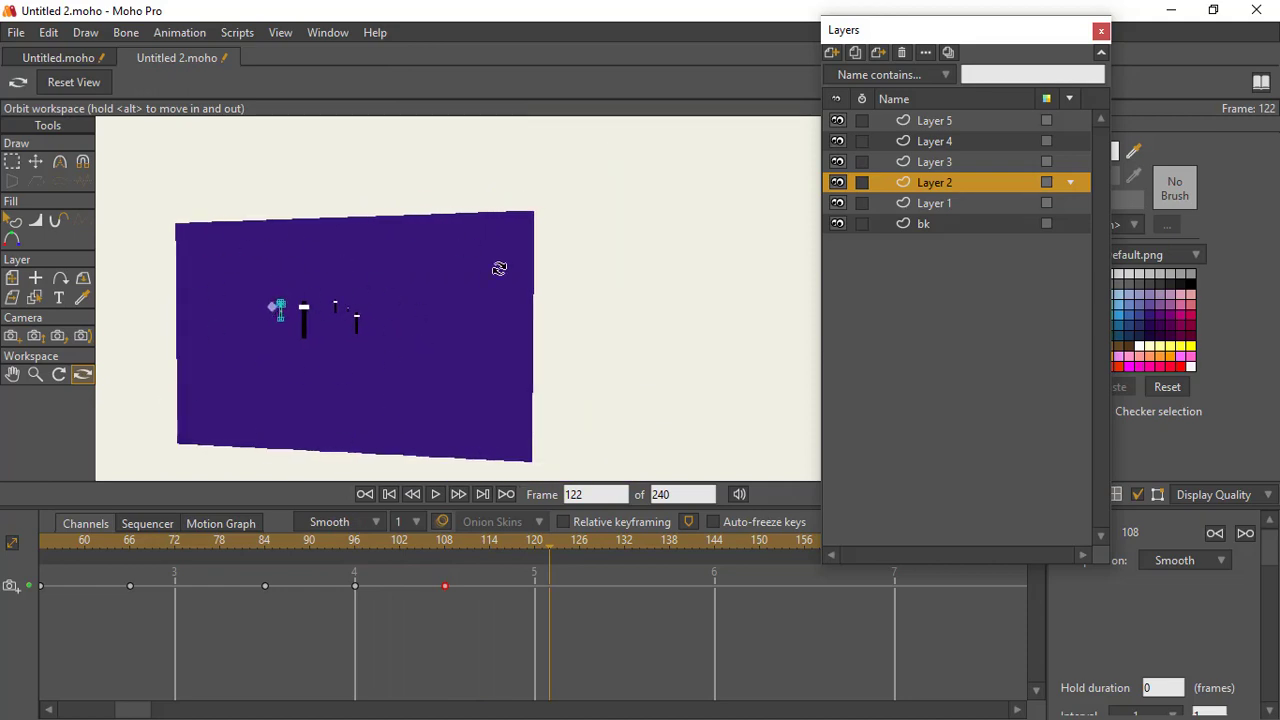
click(535, 546)
mouse_move(449, 541)
mouse_down()
mouse_move(537, 545)
mouse_move(452, 545)
mouse_up()
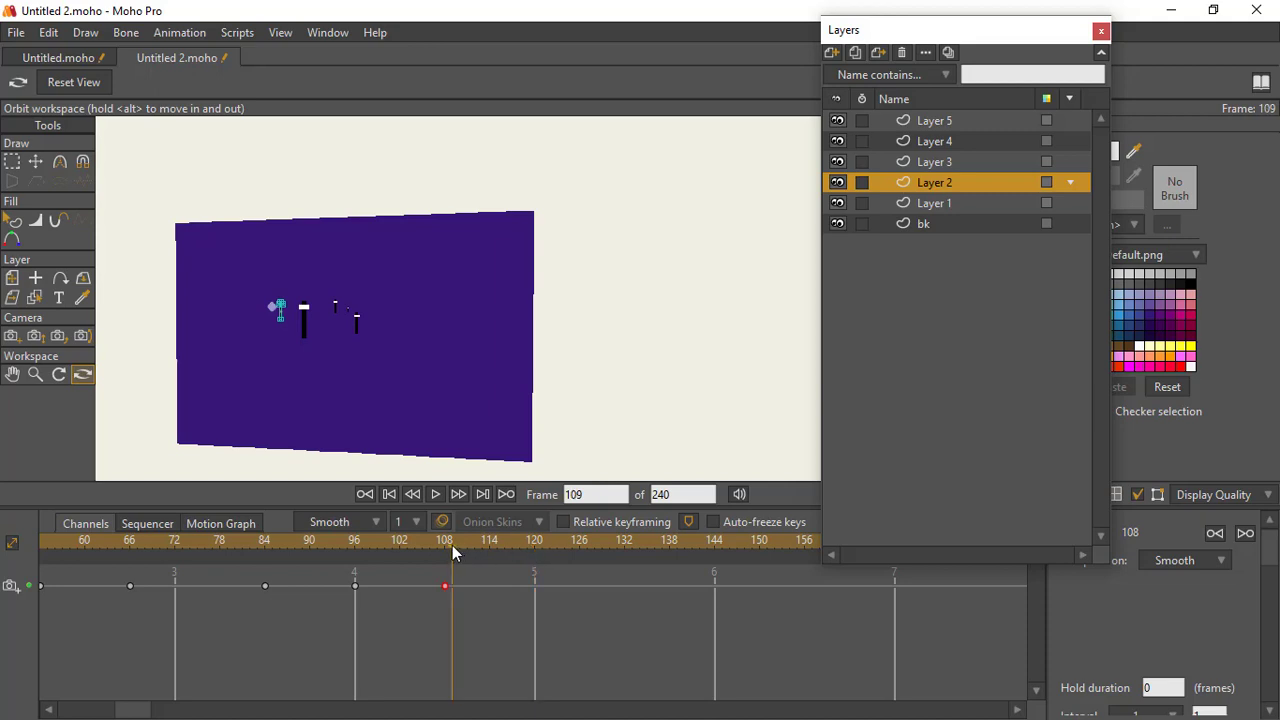
click(11, 336)
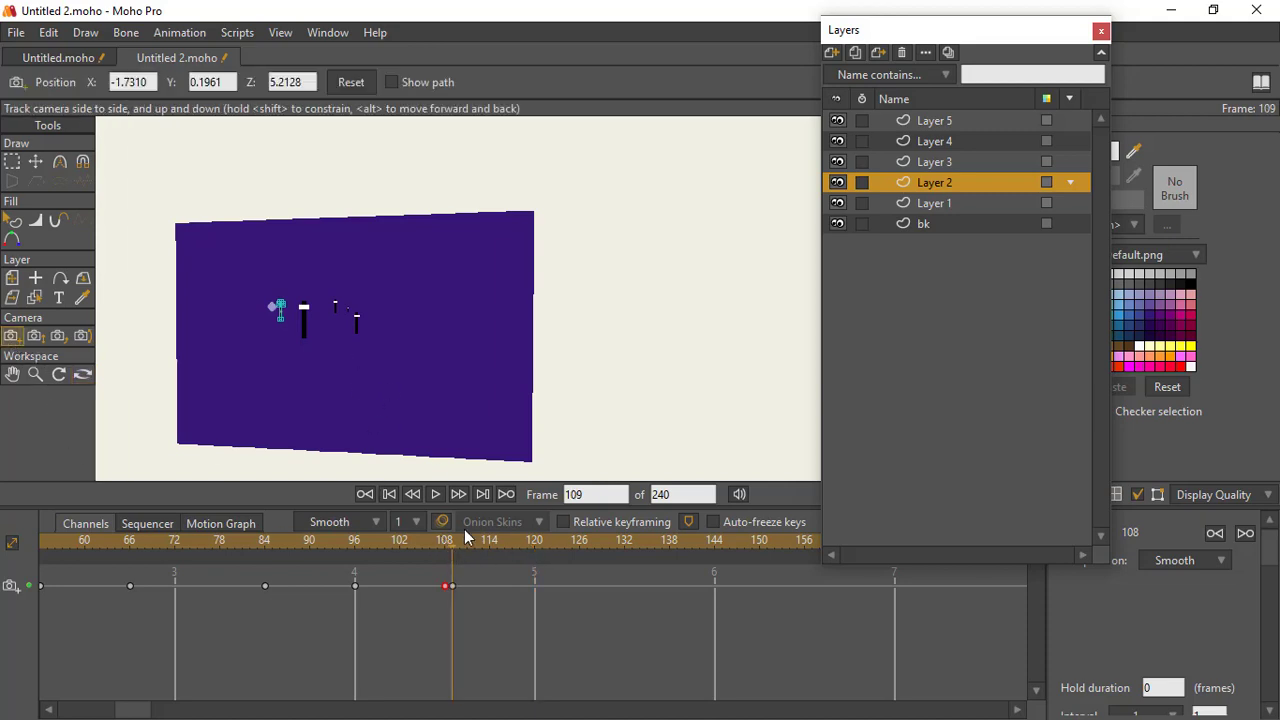
- Track the camera at frame 120 to about X 0.68, Y 0.34, and render the frame
drag(464, 540, 536, 543)
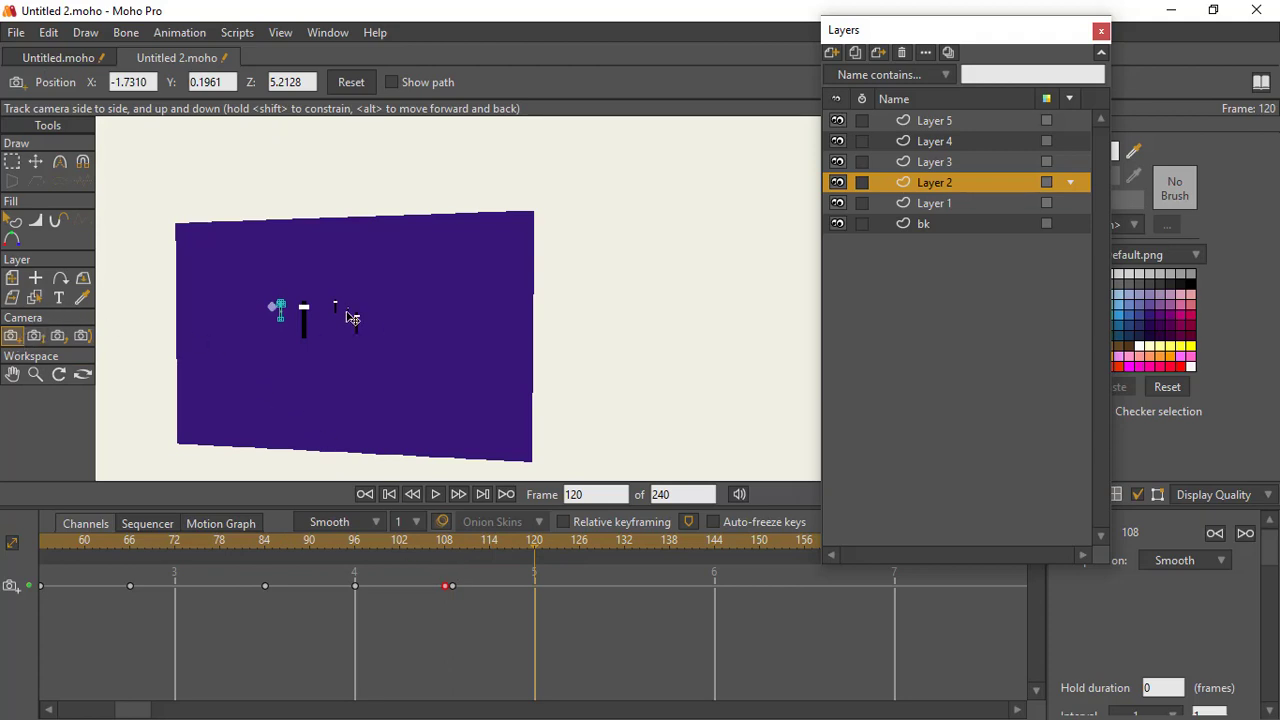
key(ctrl+r)
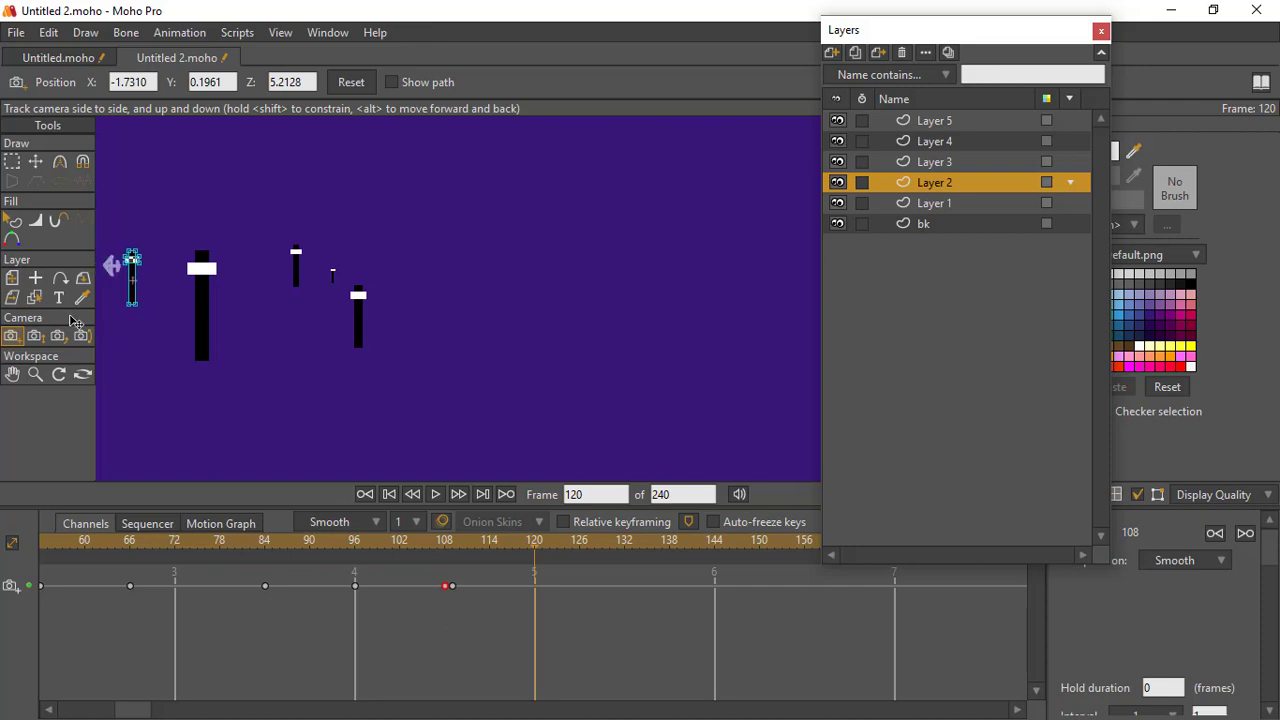
mouse_move(128, 270)
mouse_down()
mouse_move(410, 310)
mouse_move(213, 336)
mouse_move(312, 349)
mouse_up()
mouse_move(478, 343)
mouse_down()
mouse_move(393, 341)
mouse_move(408, 340)
mouse_up()
key(ctrl+r)
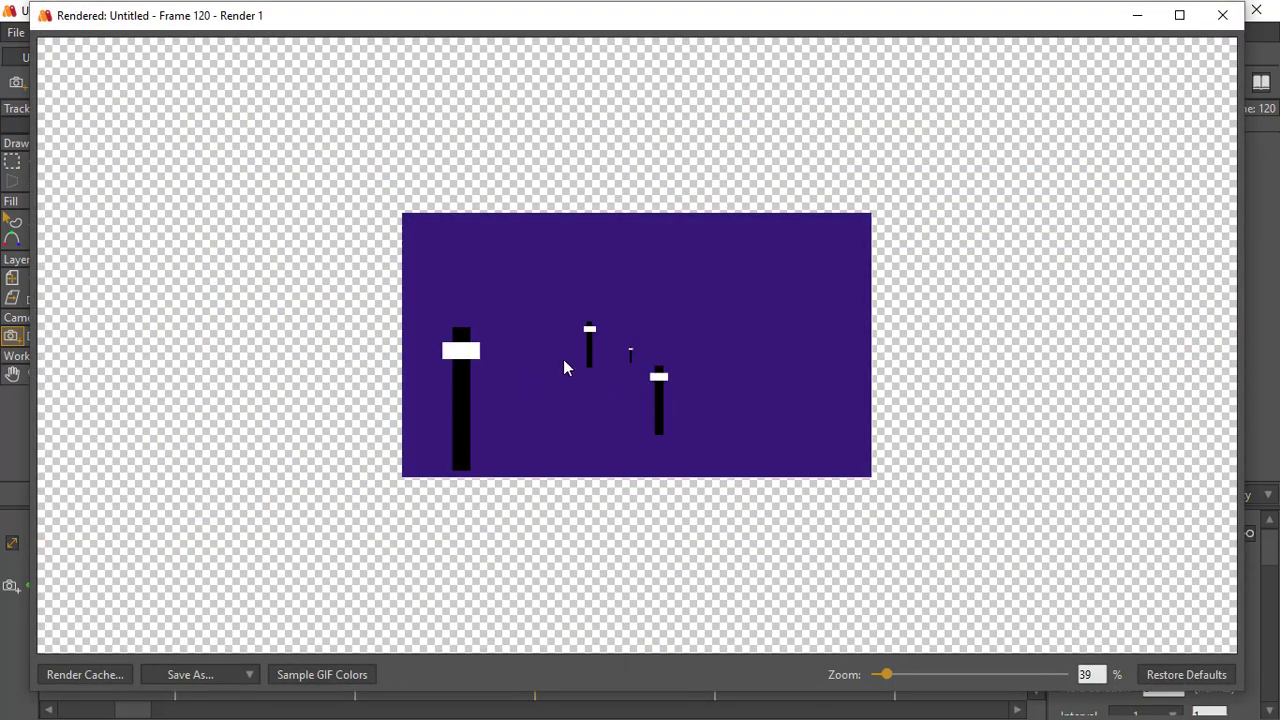
click(1222, 15)
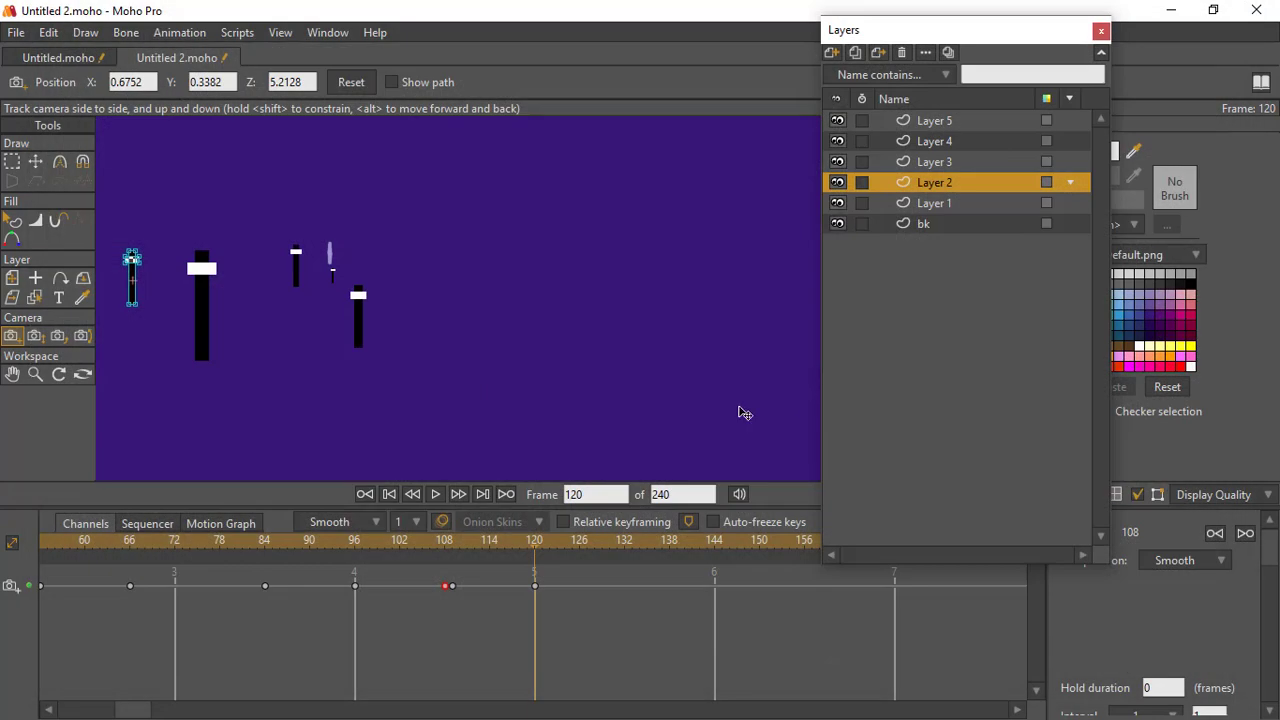
- Move the frame 120 camera keyframe to frame 132, playing from frame 96 to judge the sideways move's timing
scroll(520, 396, down, 3)
drag(520, 396, 524, 299)
click(83, 374)
drag(391, 360, 417, 360)
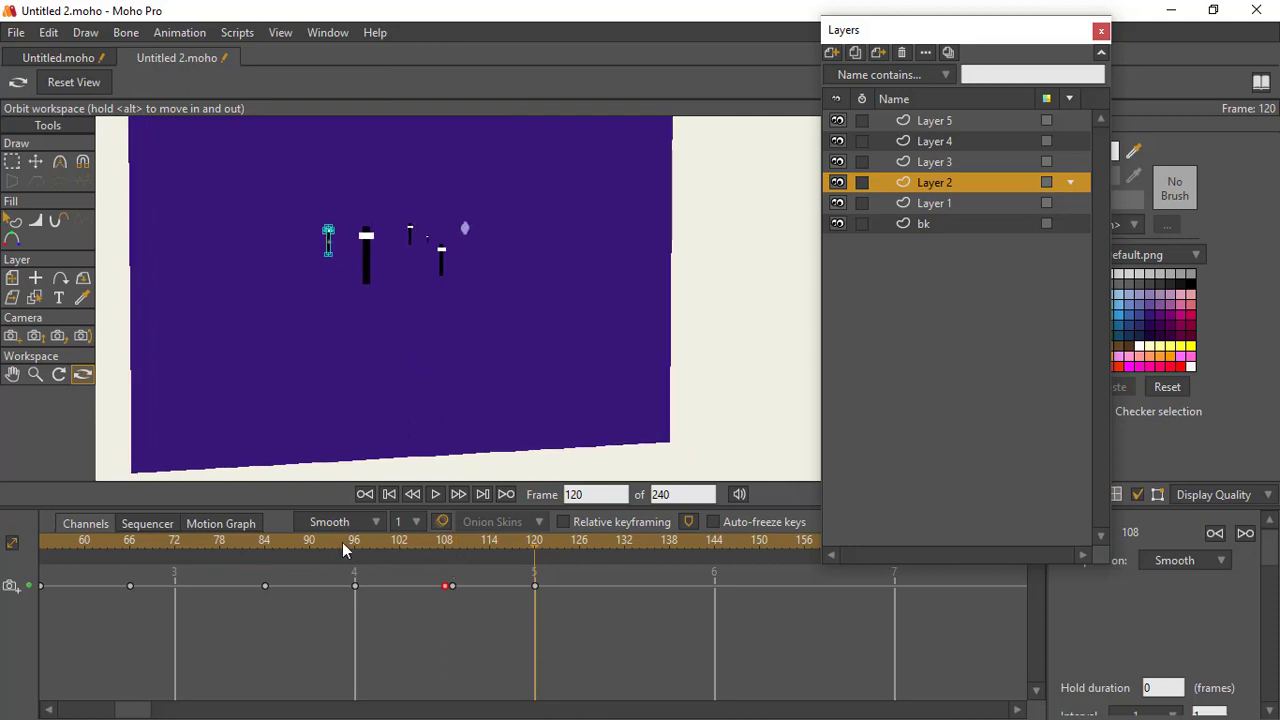
key(space)
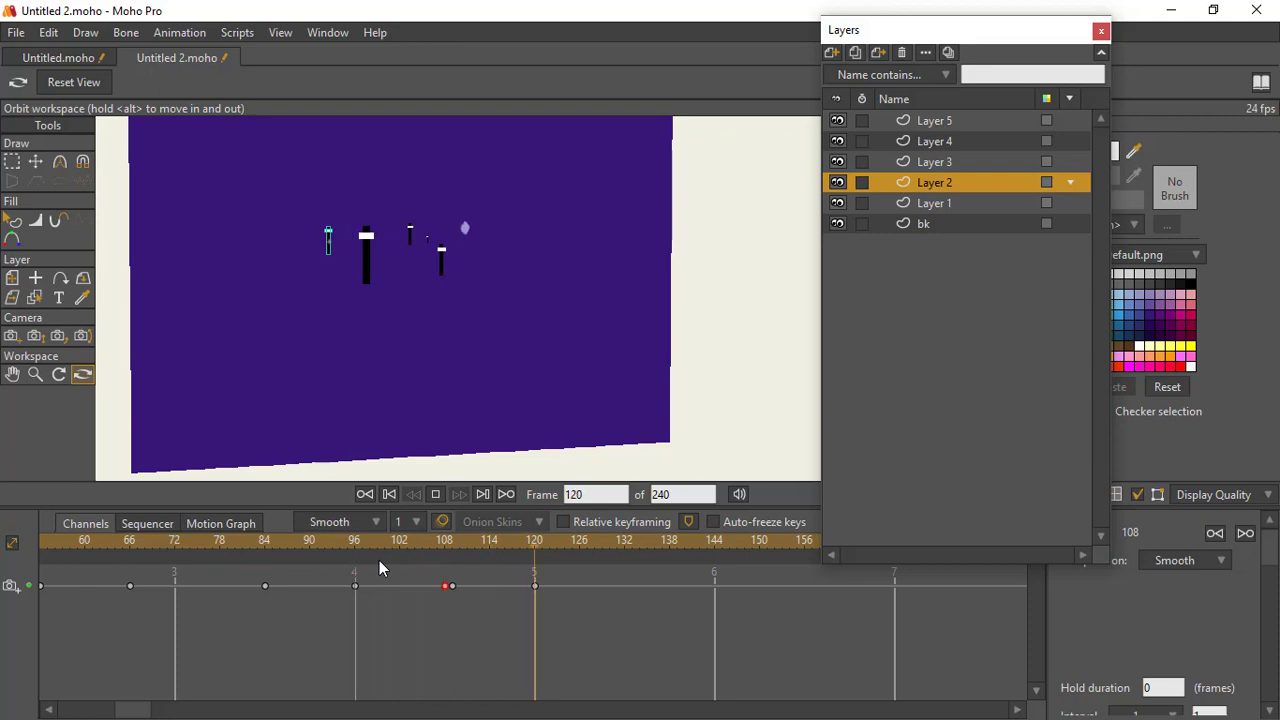
key(space)
click(548, 605)
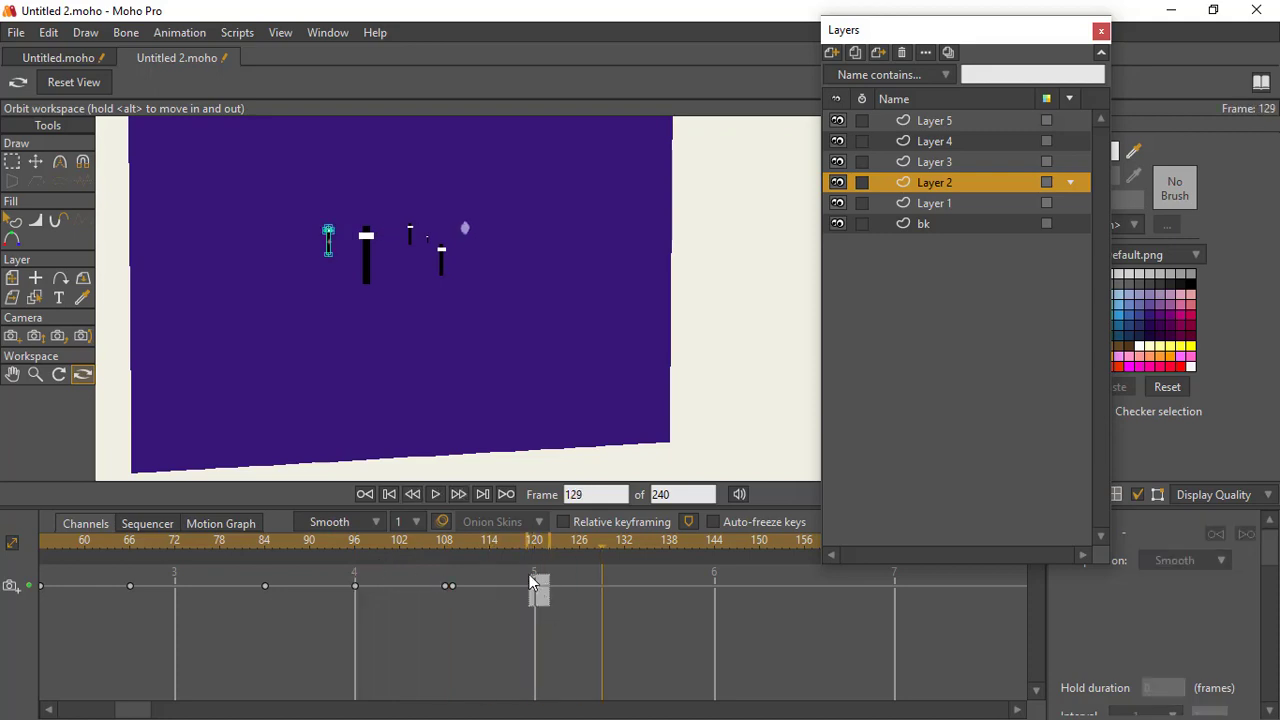
click(533, 585)
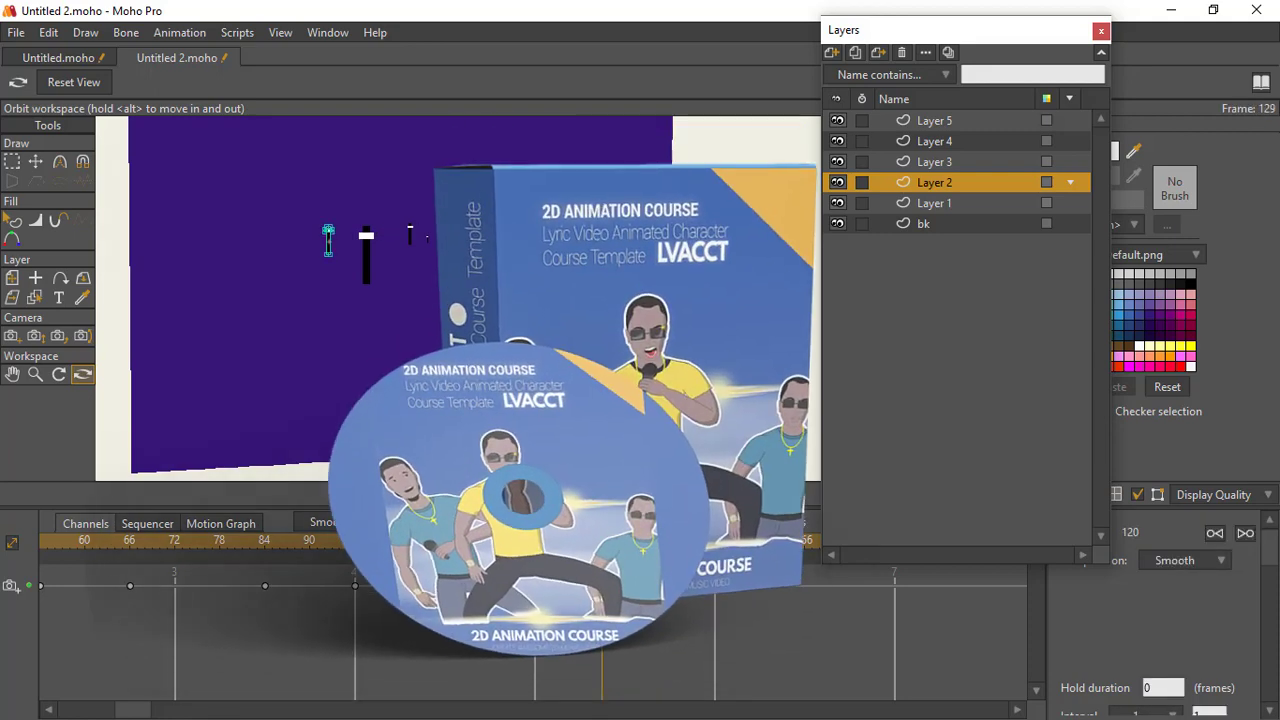
click(354, 541)
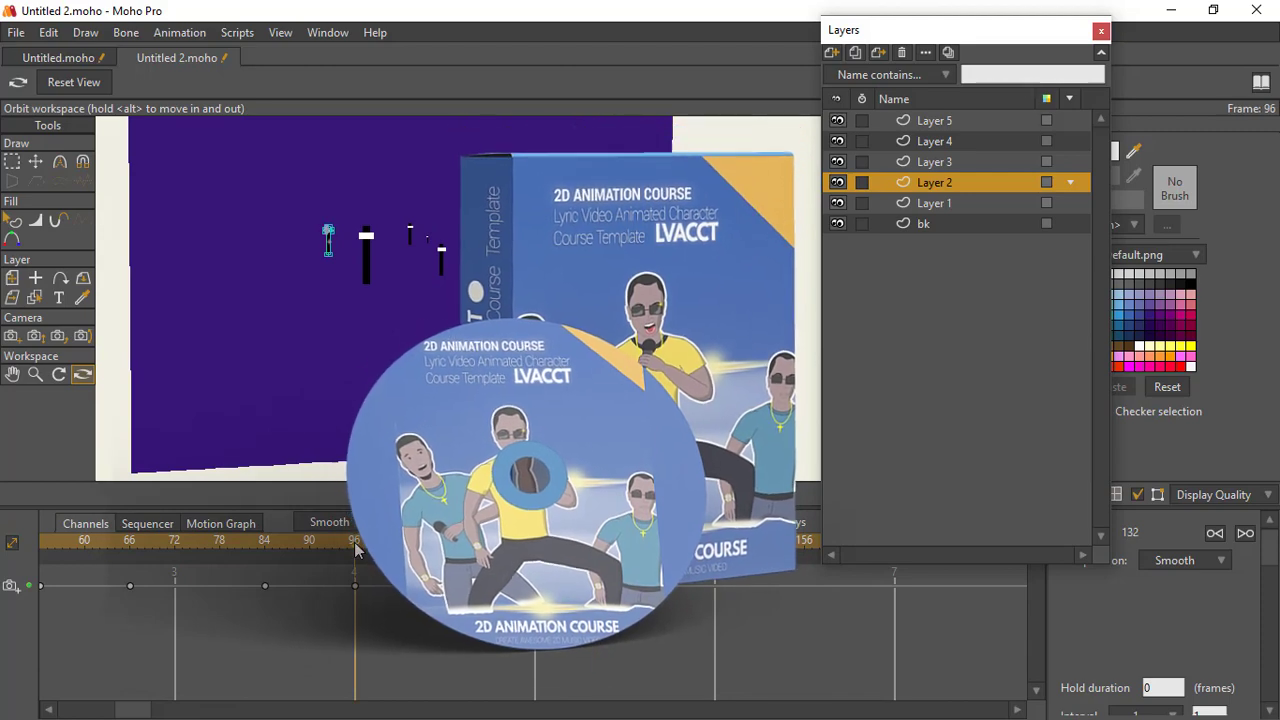
key(space)
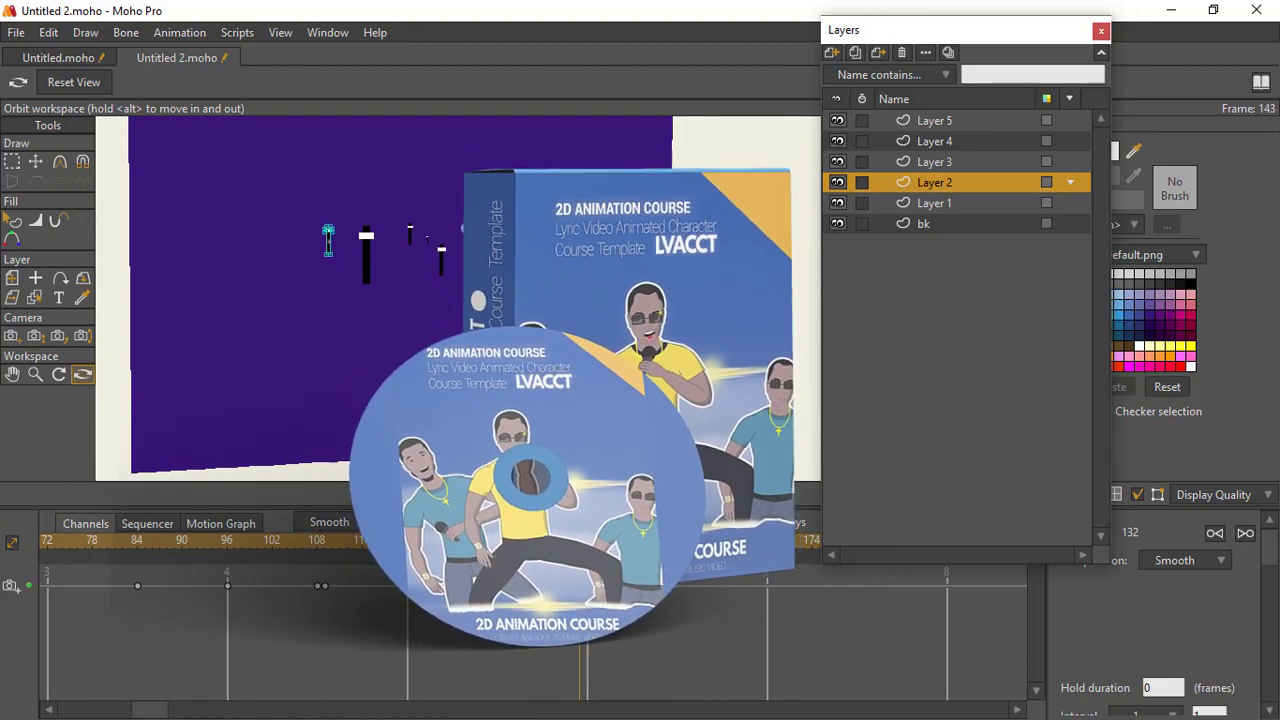
- Render frame 144, pull the camera back there to about Z 6.39 as anticipation, and play from frame 120
key(ctrl+r)
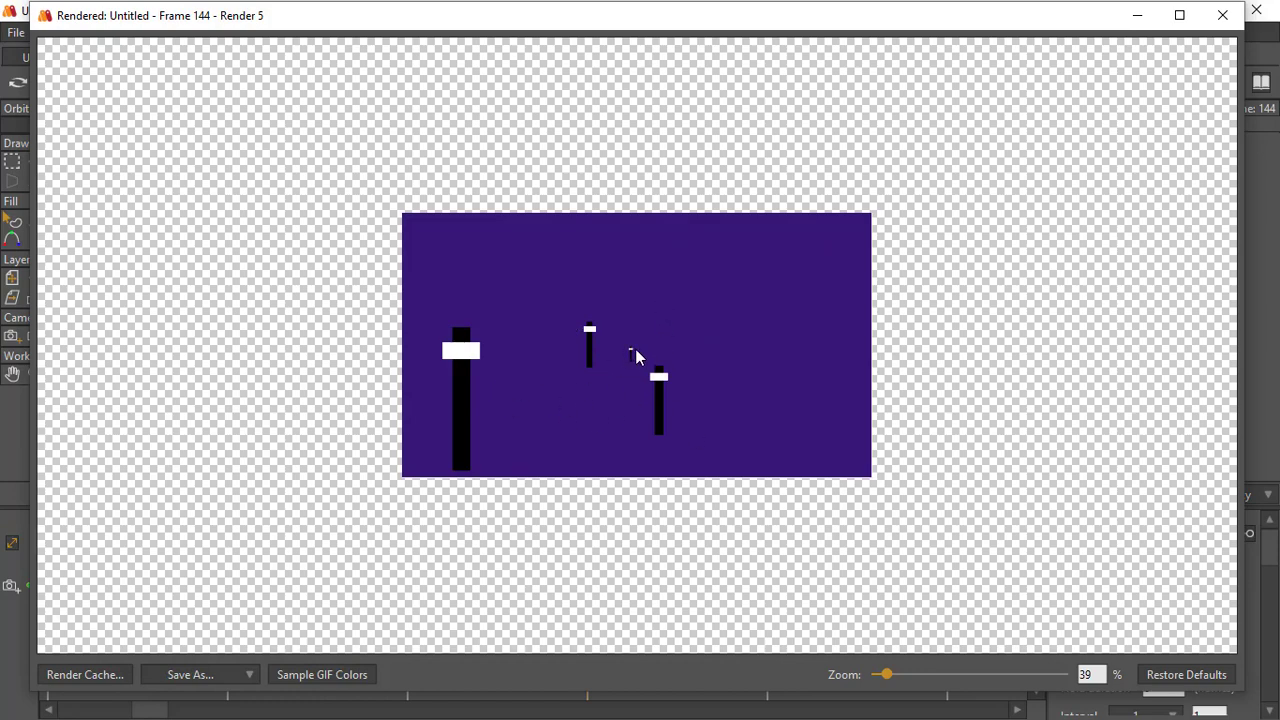
click(1222, 15)
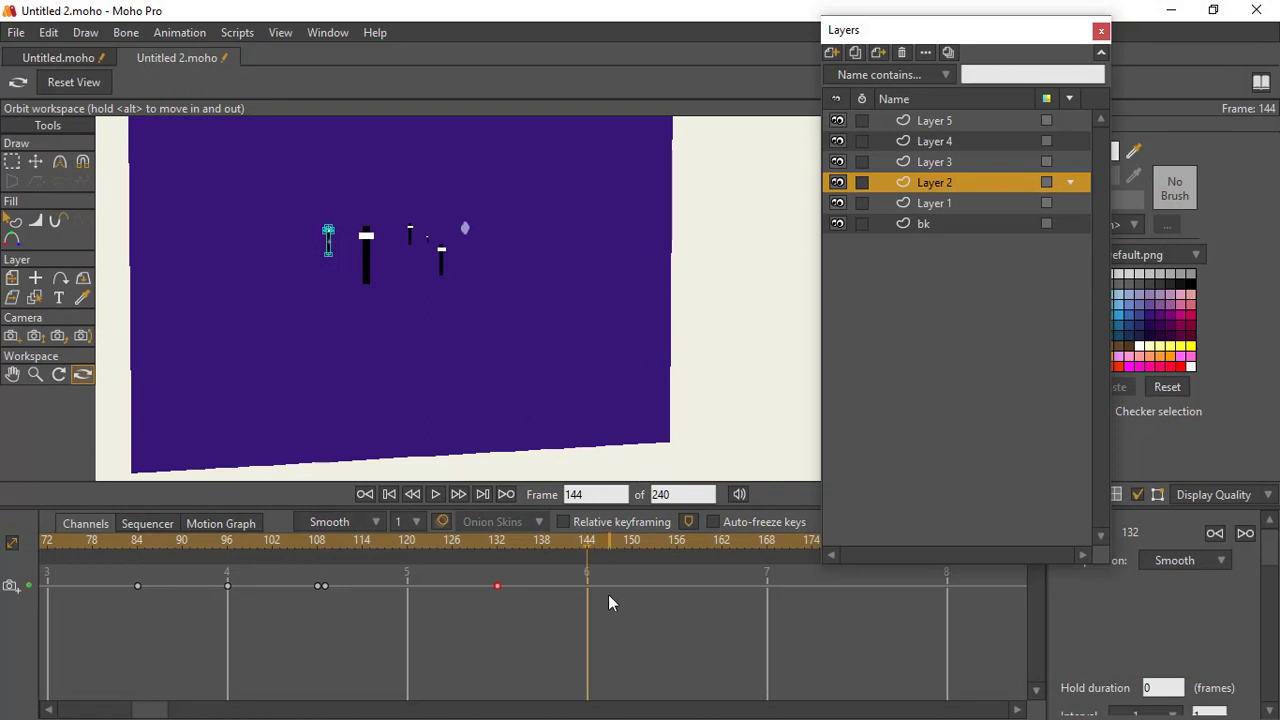
drag(594, 602, 512, 610)
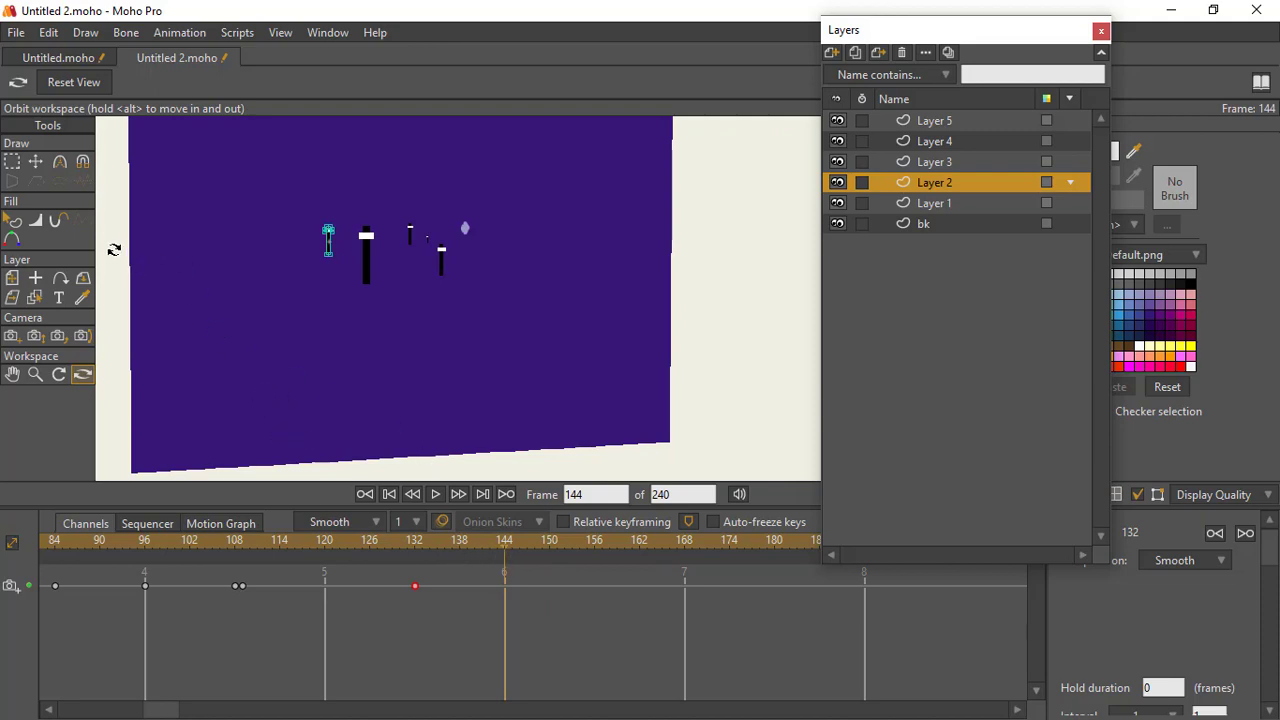
click(11, 336)
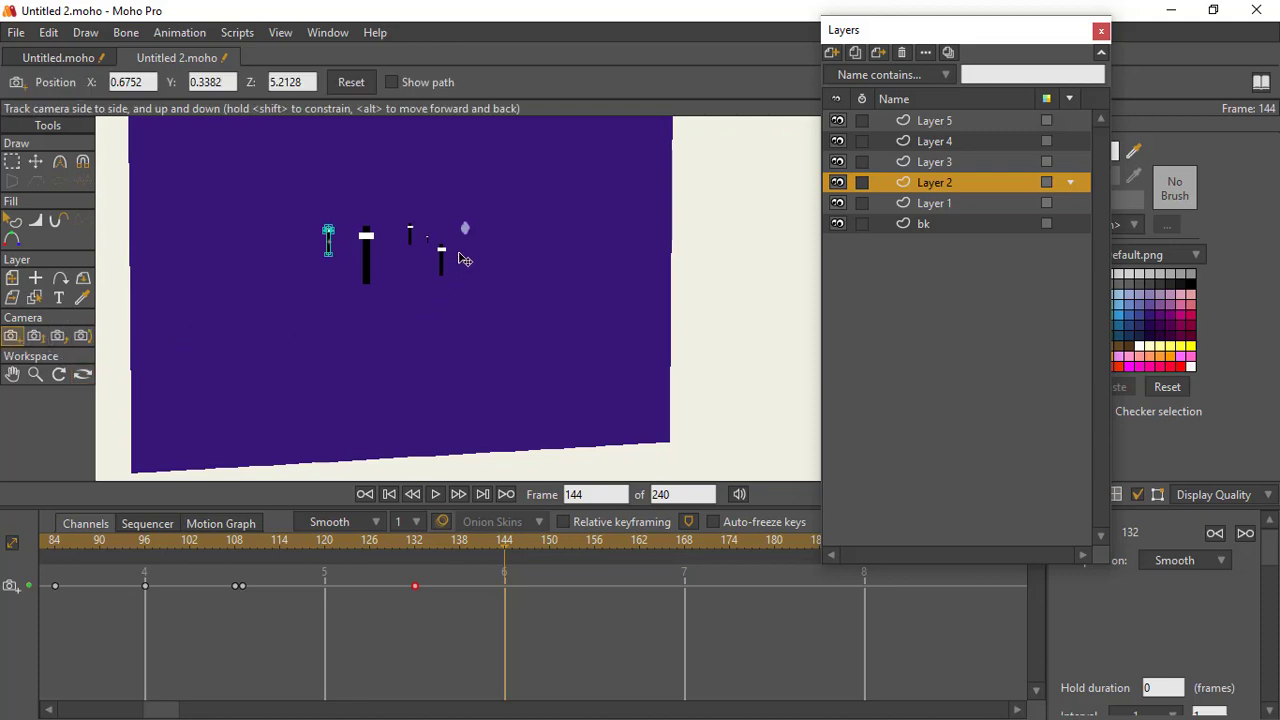
drag(446, 138, 467, 222)
mouse_move(464, 185)
mouse_down()
mouse_move(479, 281)
mouse_move(473, 221)
mouse_move(478, 246)
mouse_up()
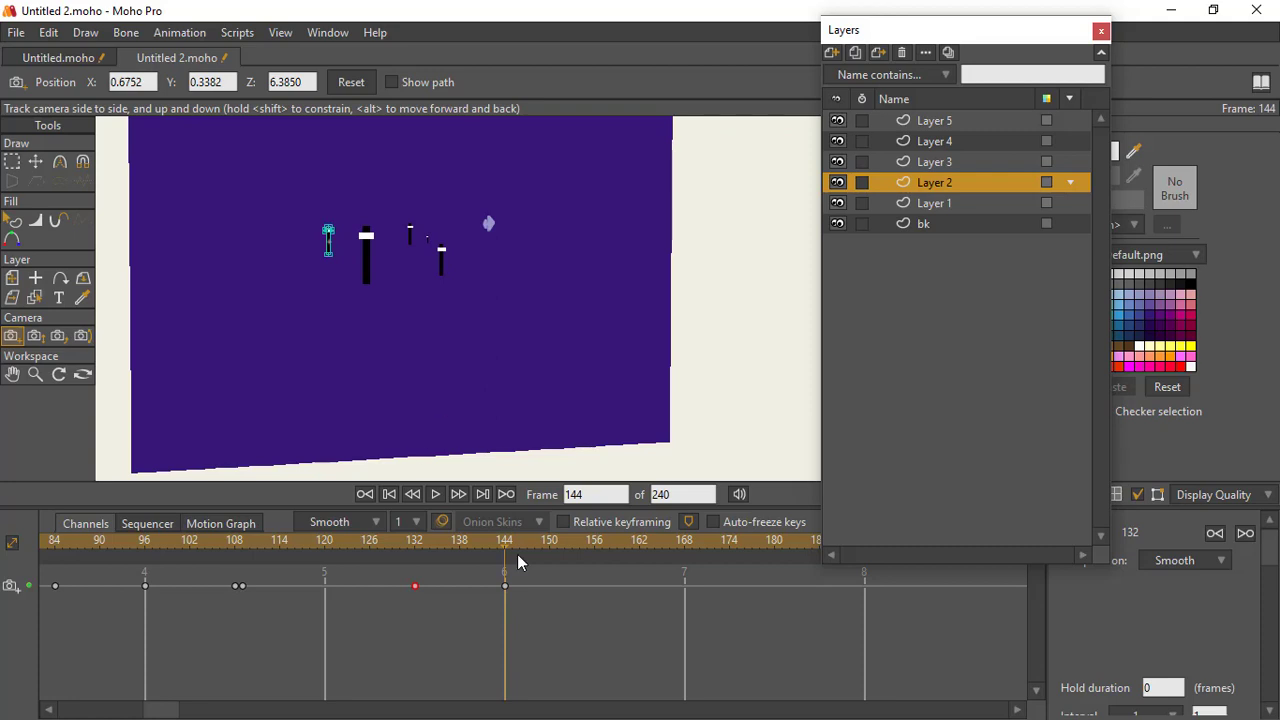
click(325, 544)
key(space)
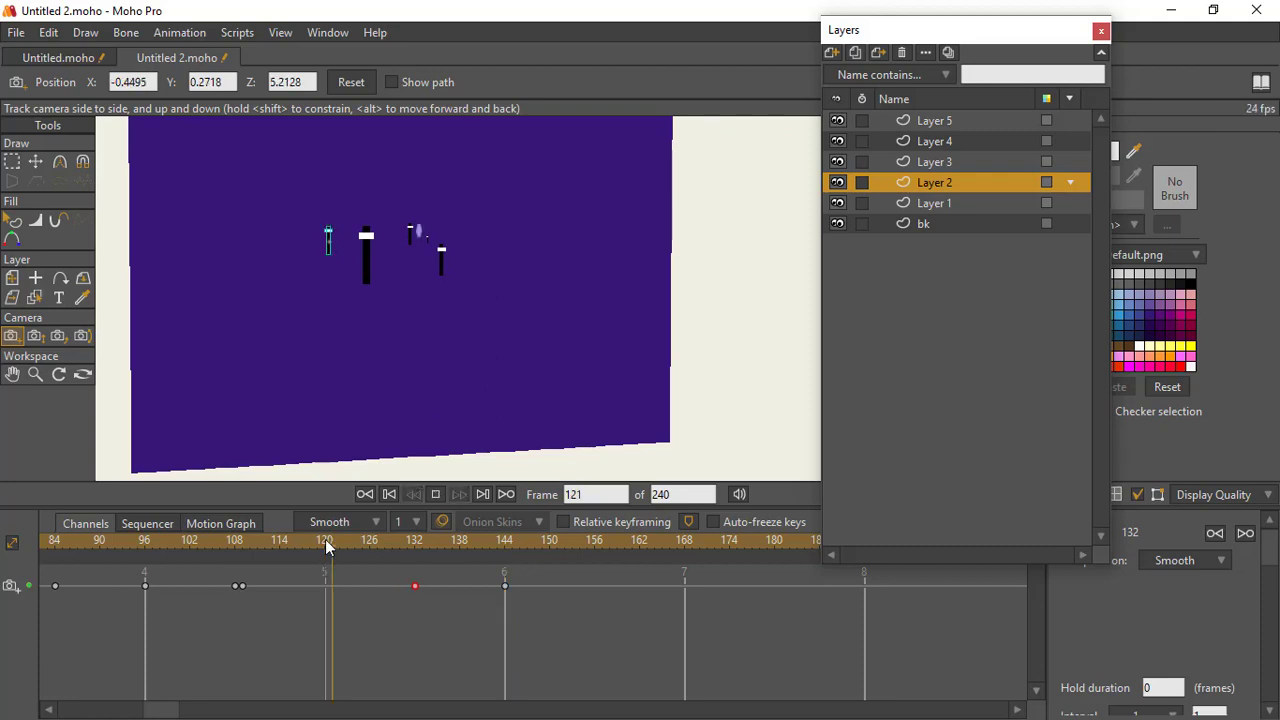
- Check the sideways move and pull-back timing by scrubbing near frame 133 and playing from about frame 104
key(space)
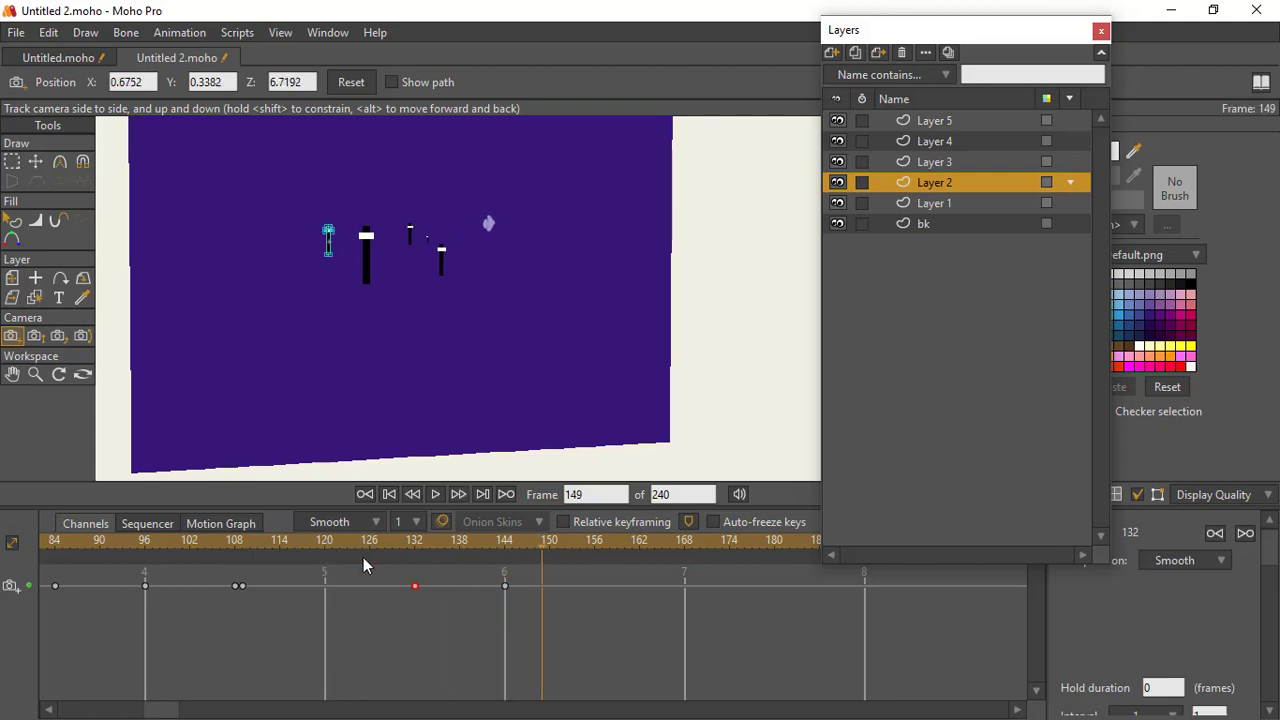
click(427, 545)
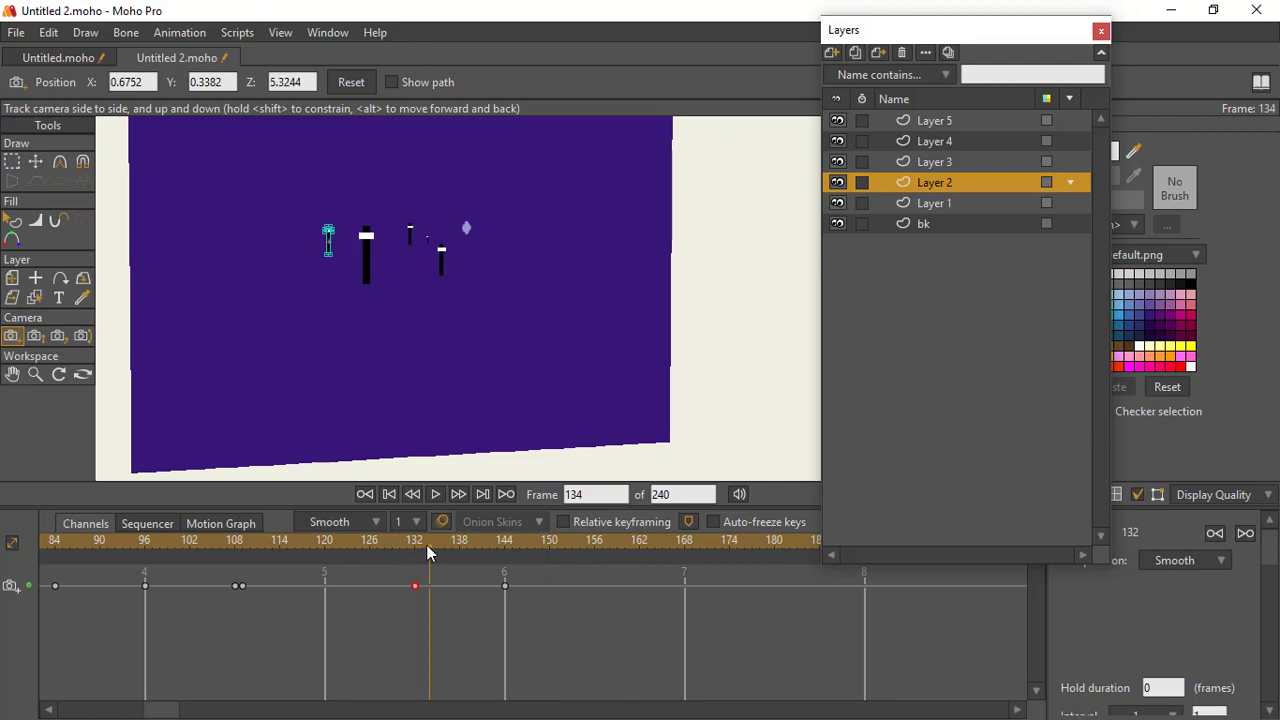
drag(427, 550, 425, 542)
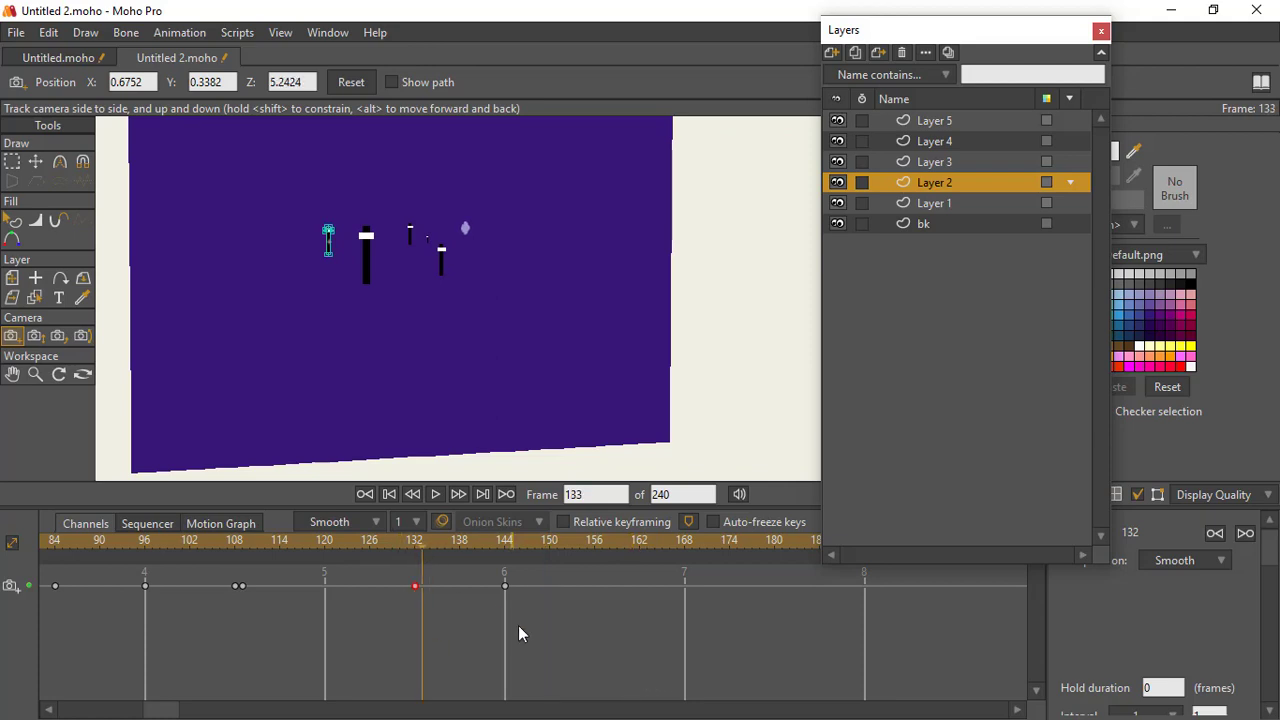
click(503, 586)
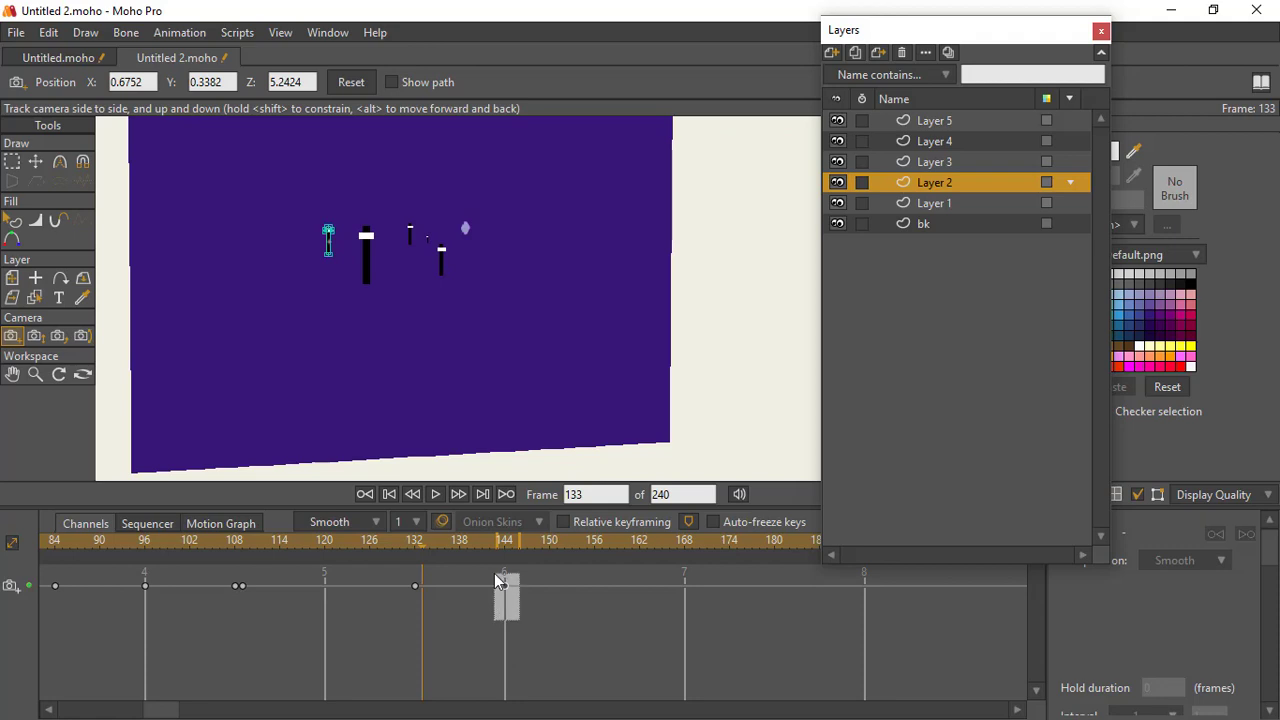
click(205, 543)
key(space)
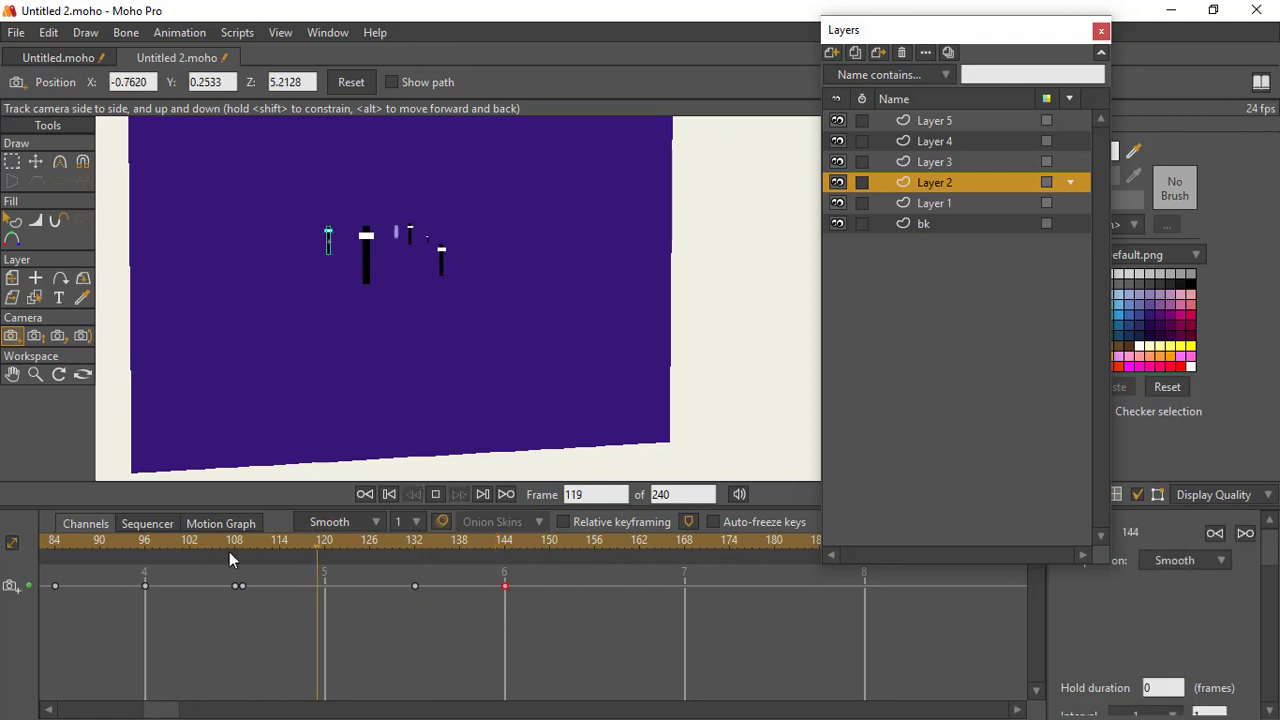
key(space)
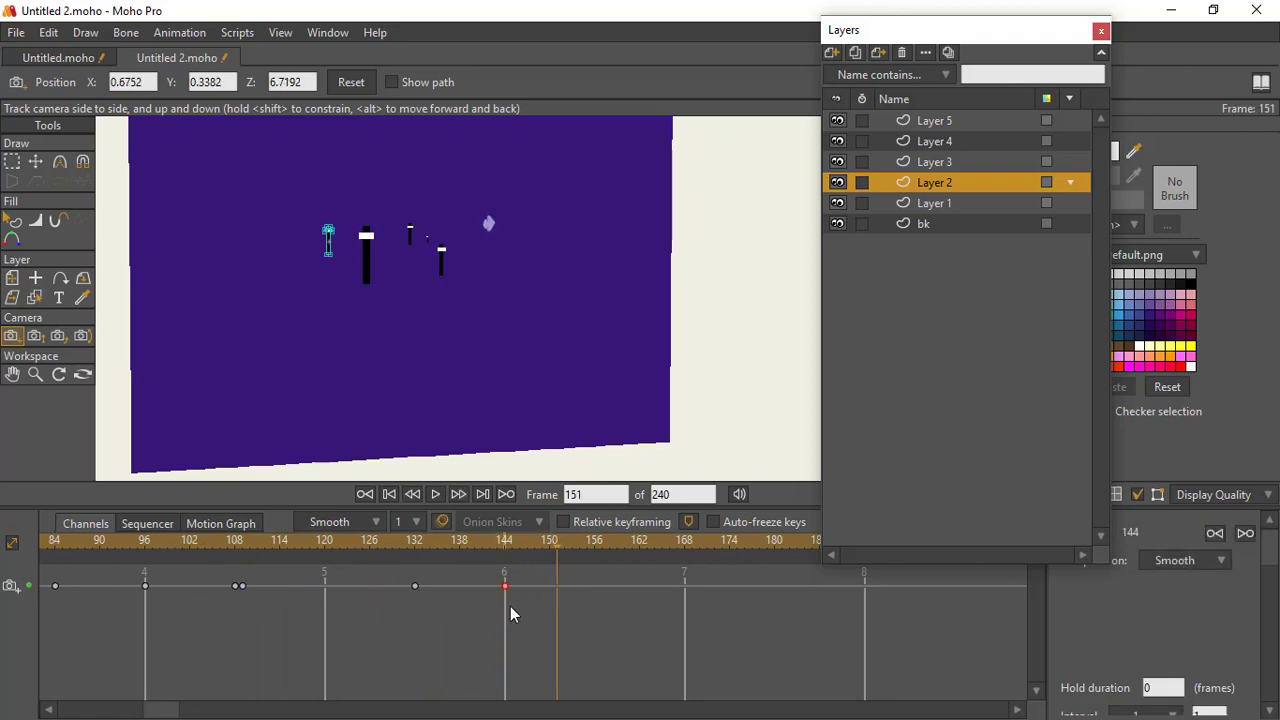
- Move the pull-back camera keyframe from frame 144 to frame 156, playing from frame 114 to judge the pause
drag(541, 617, 484, 575)
key(Delete)
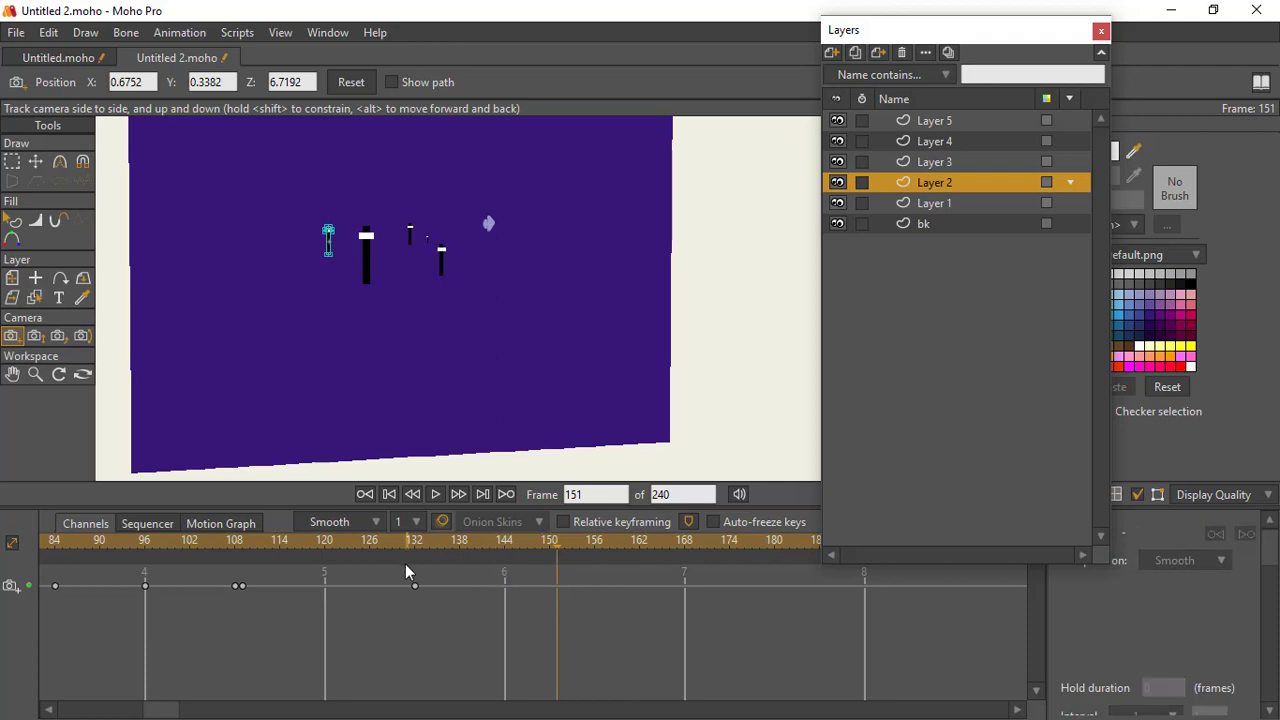
click(279, 543)
key(space)
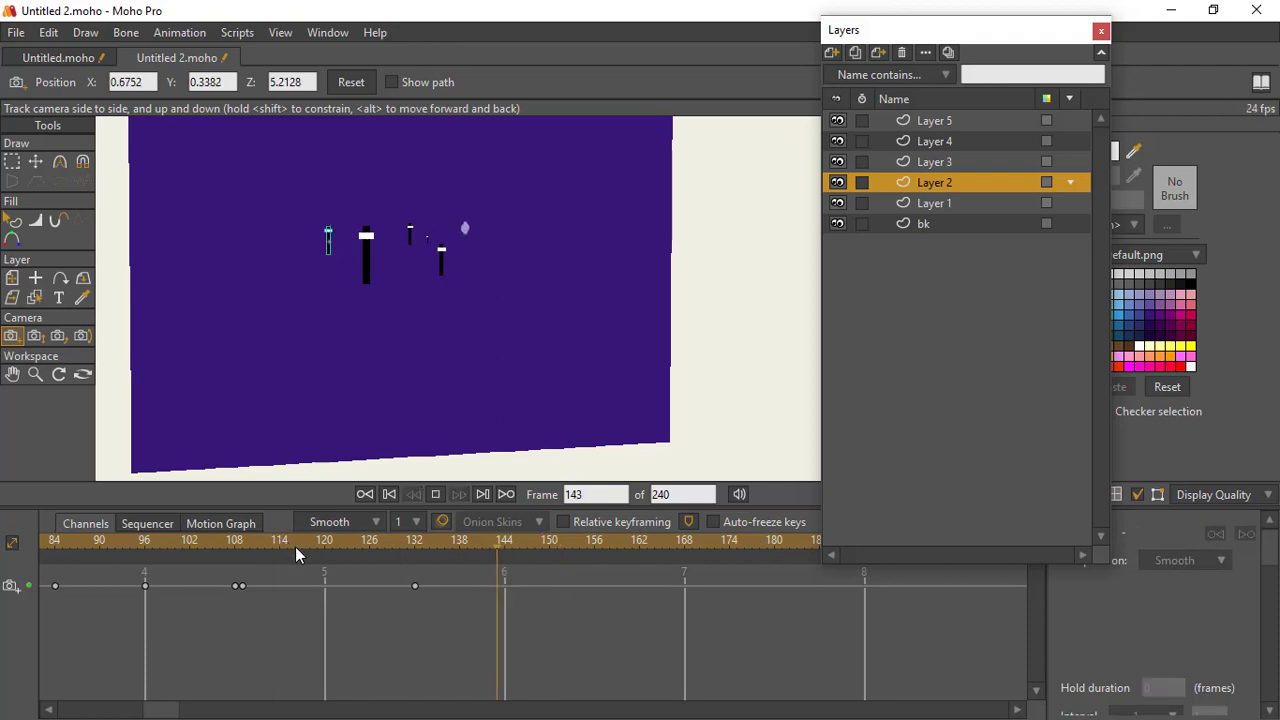
key(space)
drag(384, 575, 446, 590)
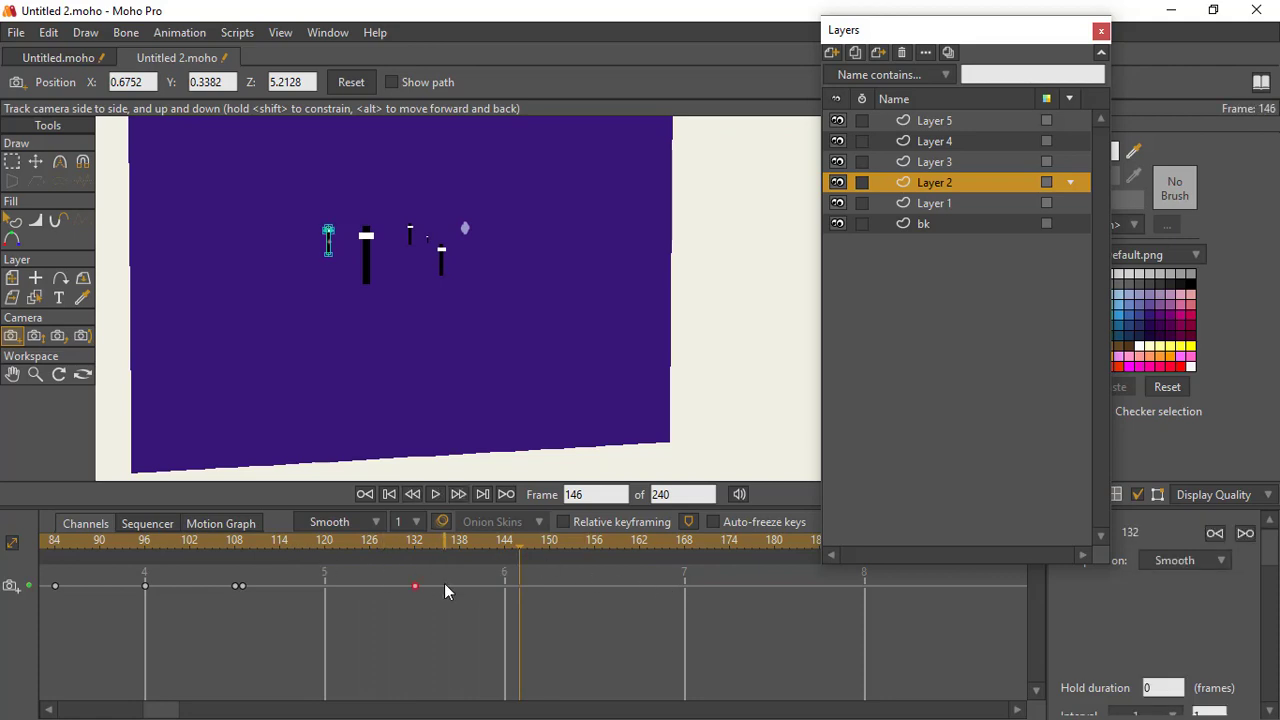
click(597, 546)
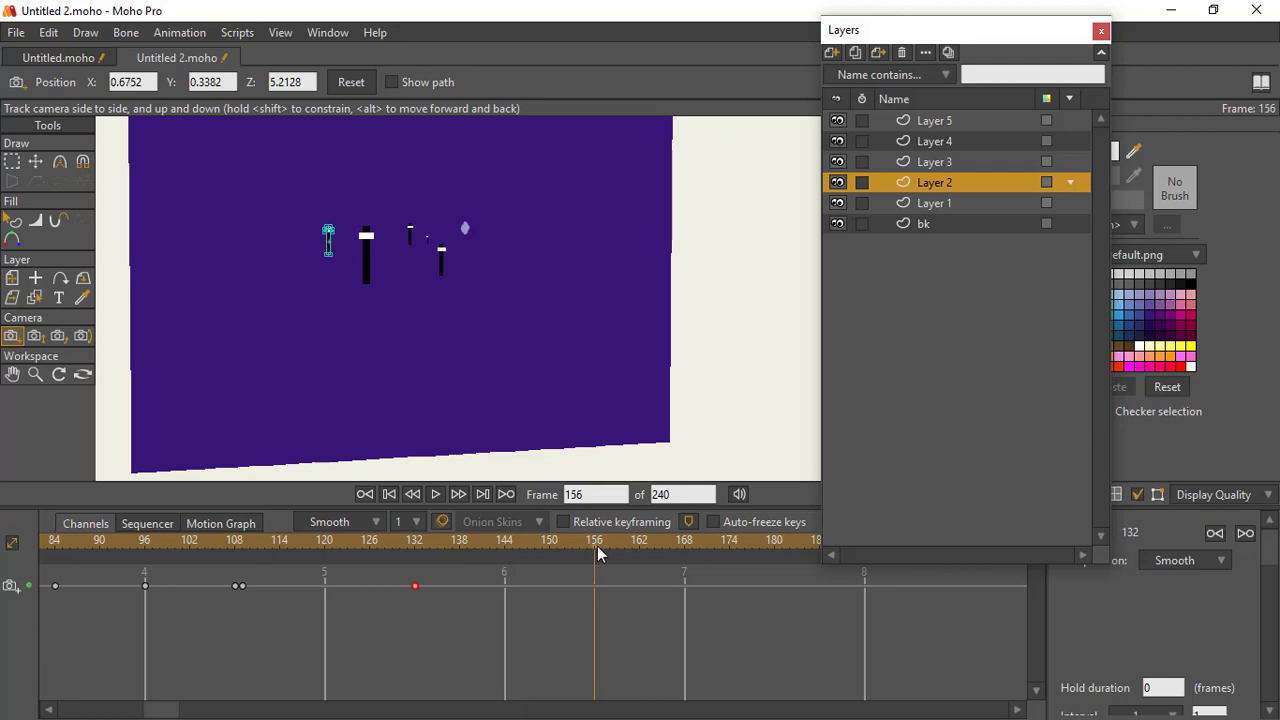
key(ctrl+v)
- Copy the frame 132 camera keyframe to frame 144 as a pause, and play from about frame 124
drag(436, 621, 407, 573)
key(Delete)
click(506, 546)
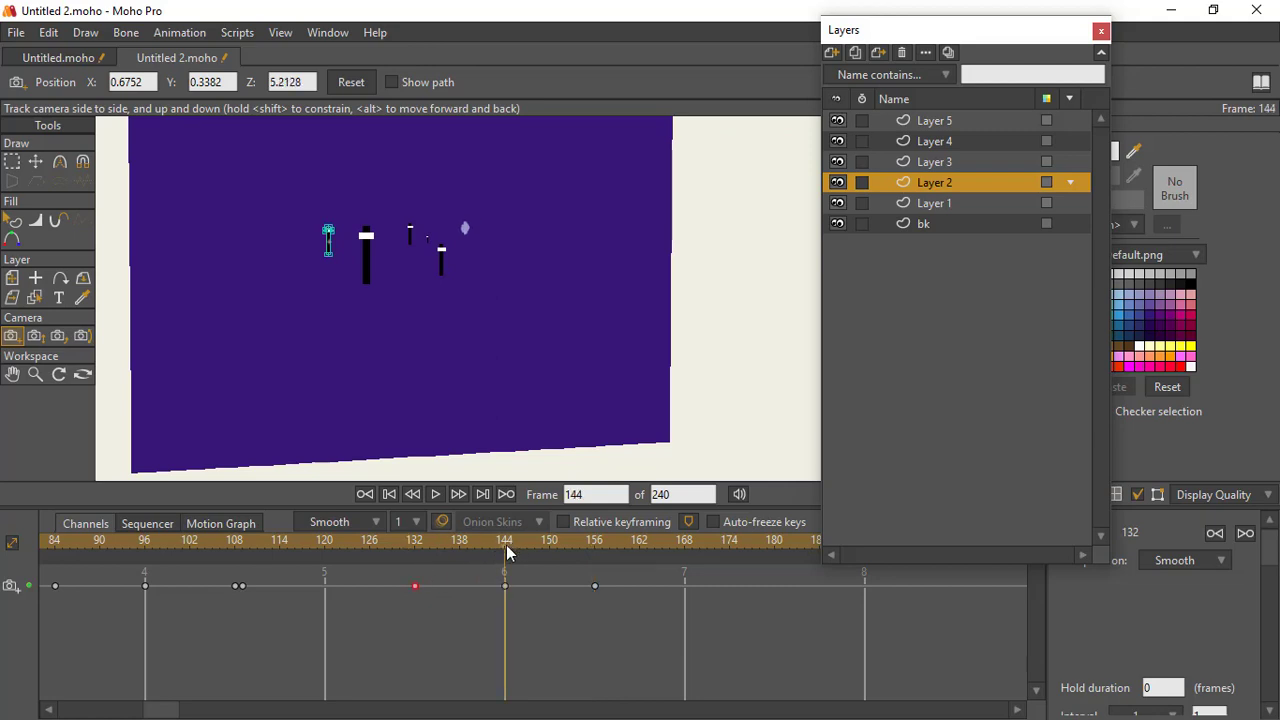
click(355, 549)
key(space)
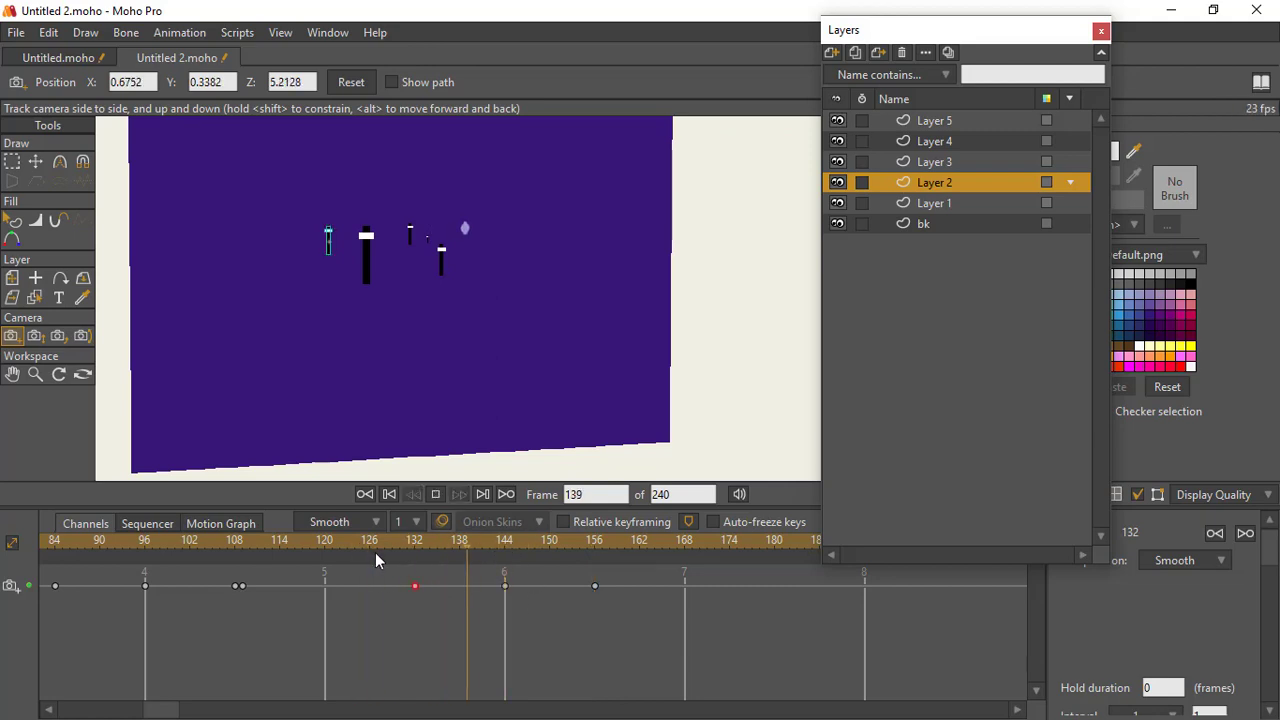
key(space)
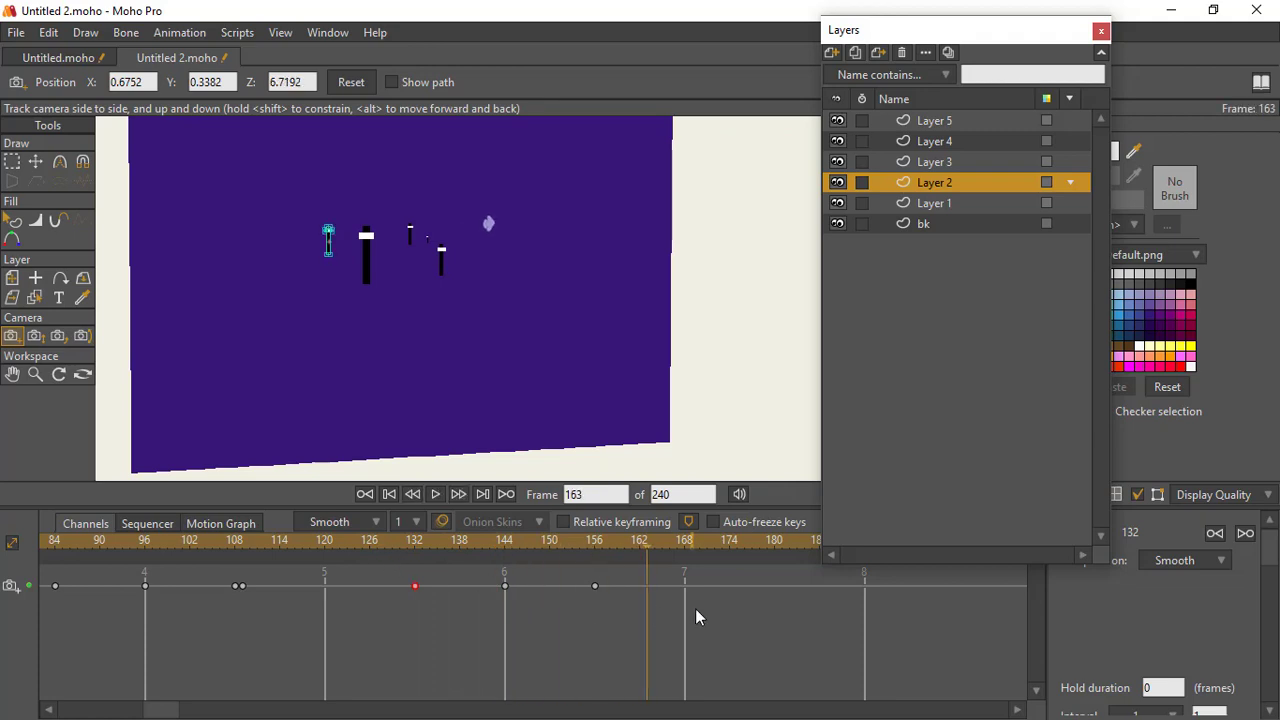
- Push the camera forward at frame 174 to about Z -2.35
click(686, 548)
scroll(769, 605, right, 4)
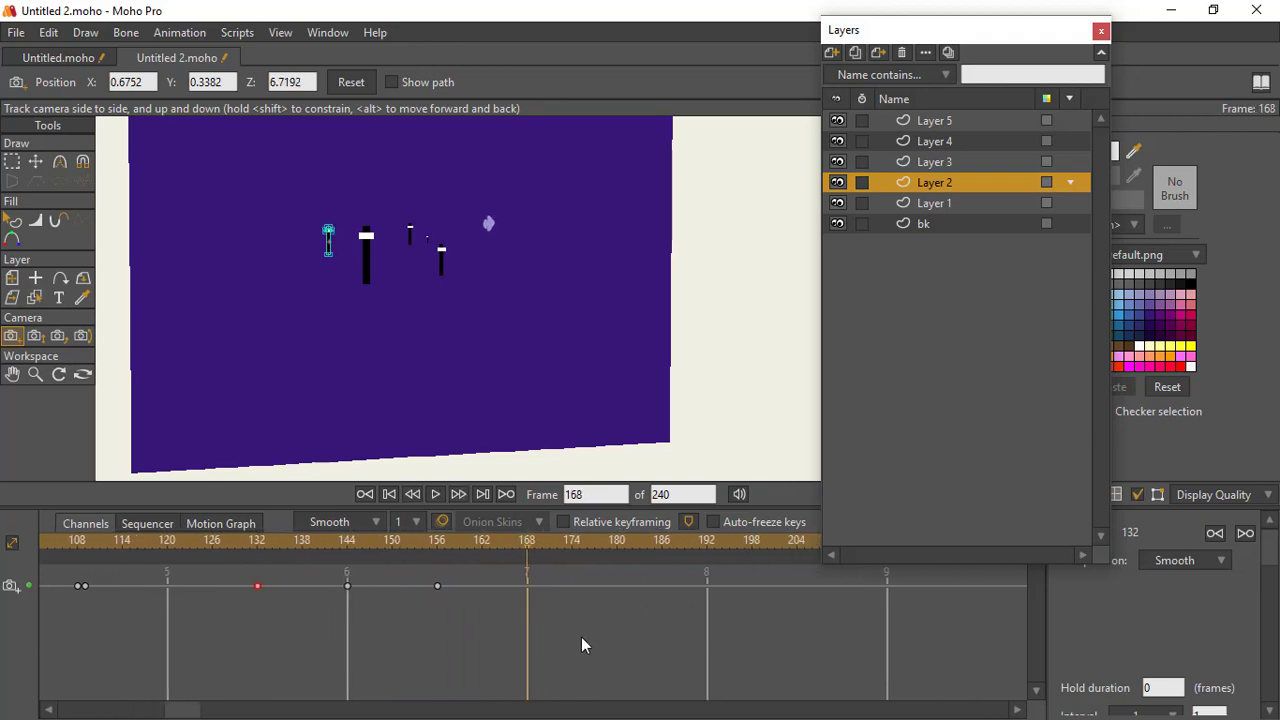
click(573, 545)
drag(420, 434, 410, 250)
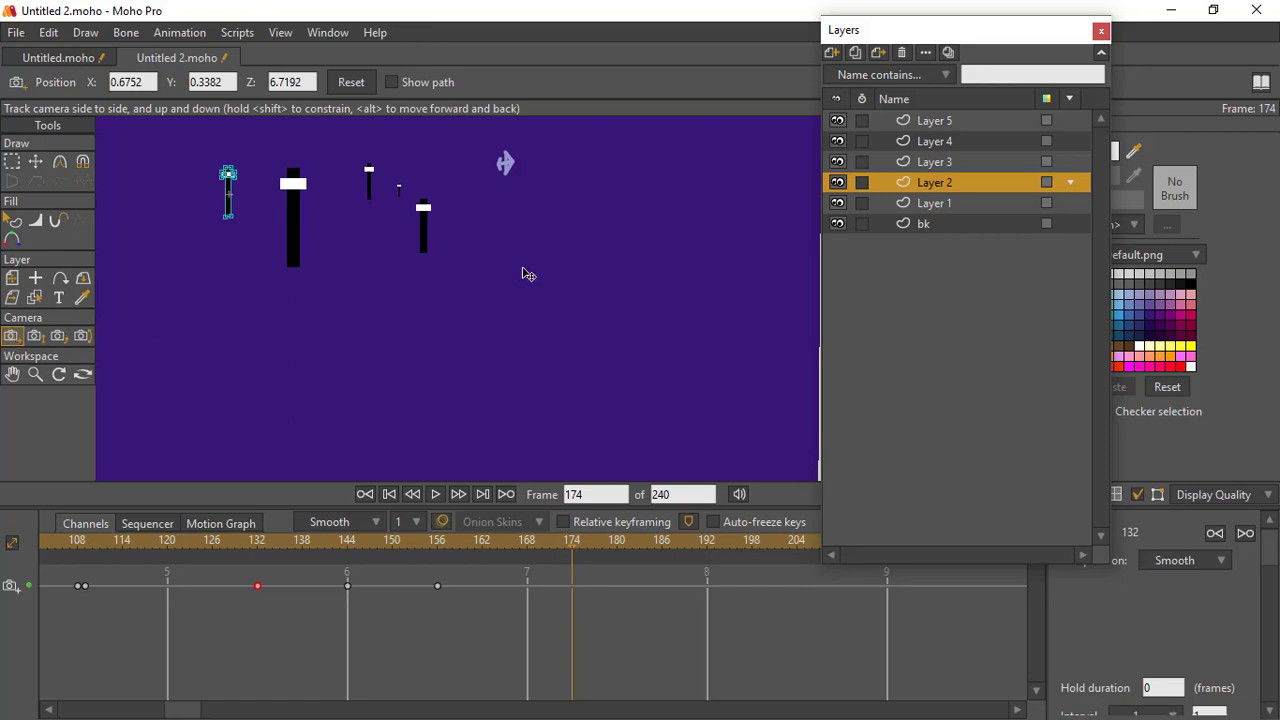
drag(519, 165, 608, 628)
drag(497, 146, 547, 326)
drag(512, 208, 557, 377)
drag(506, 191, 516, 273)
drag(499, 221, 520, 357)
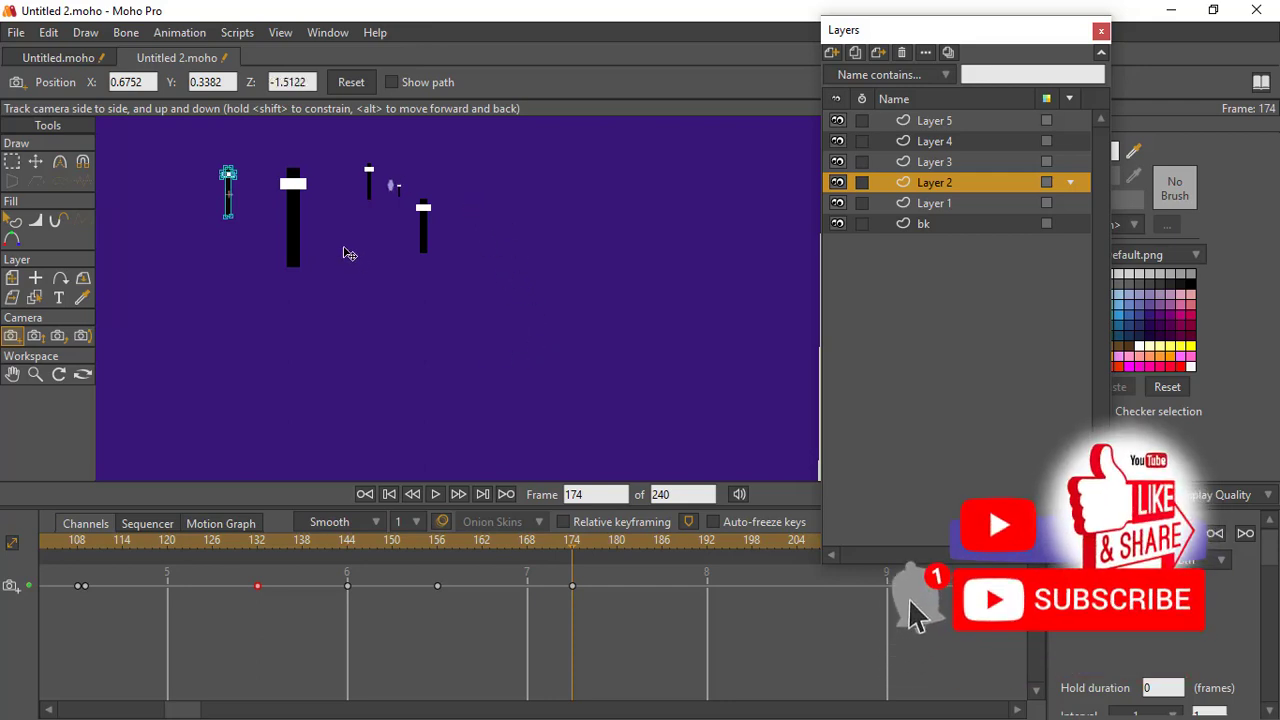
scroll(345, 248, up, 6)
drag(387, 213, 326, 475)
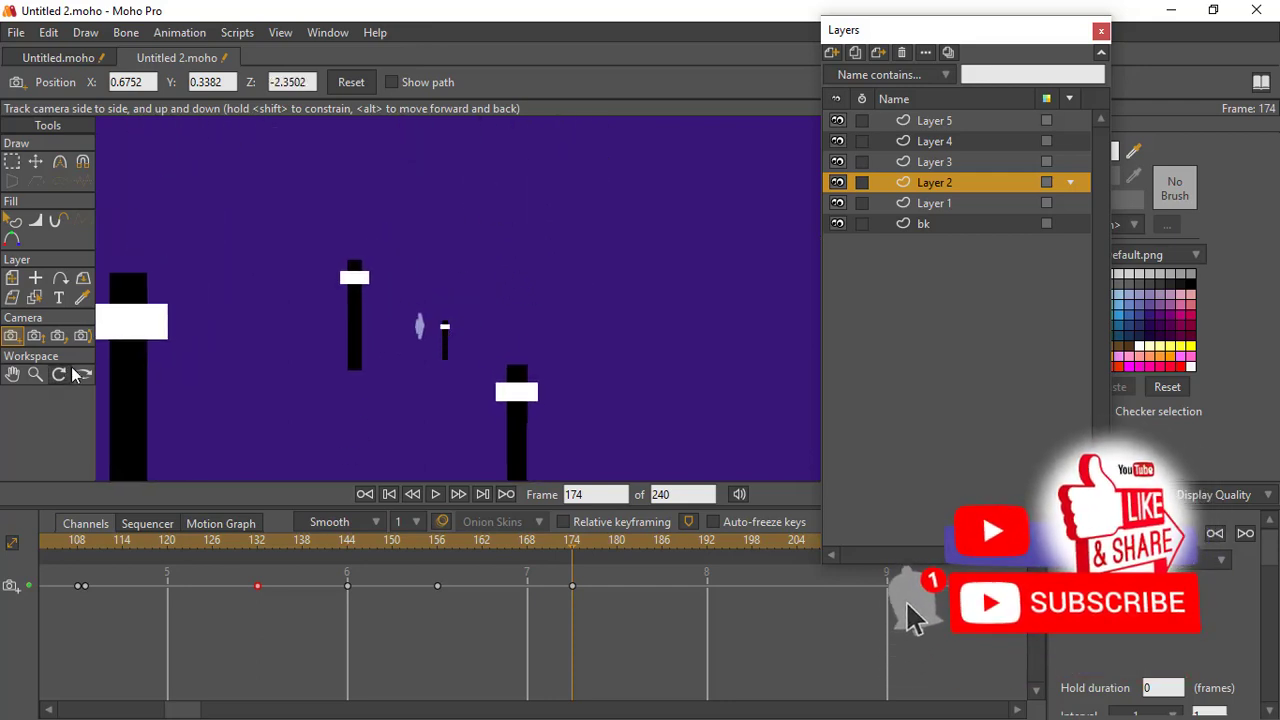
- Orbit the workspace to check the camera's position among the bars, and render frame 174
click(80, 374)
drag(329, 337, 592, 329)
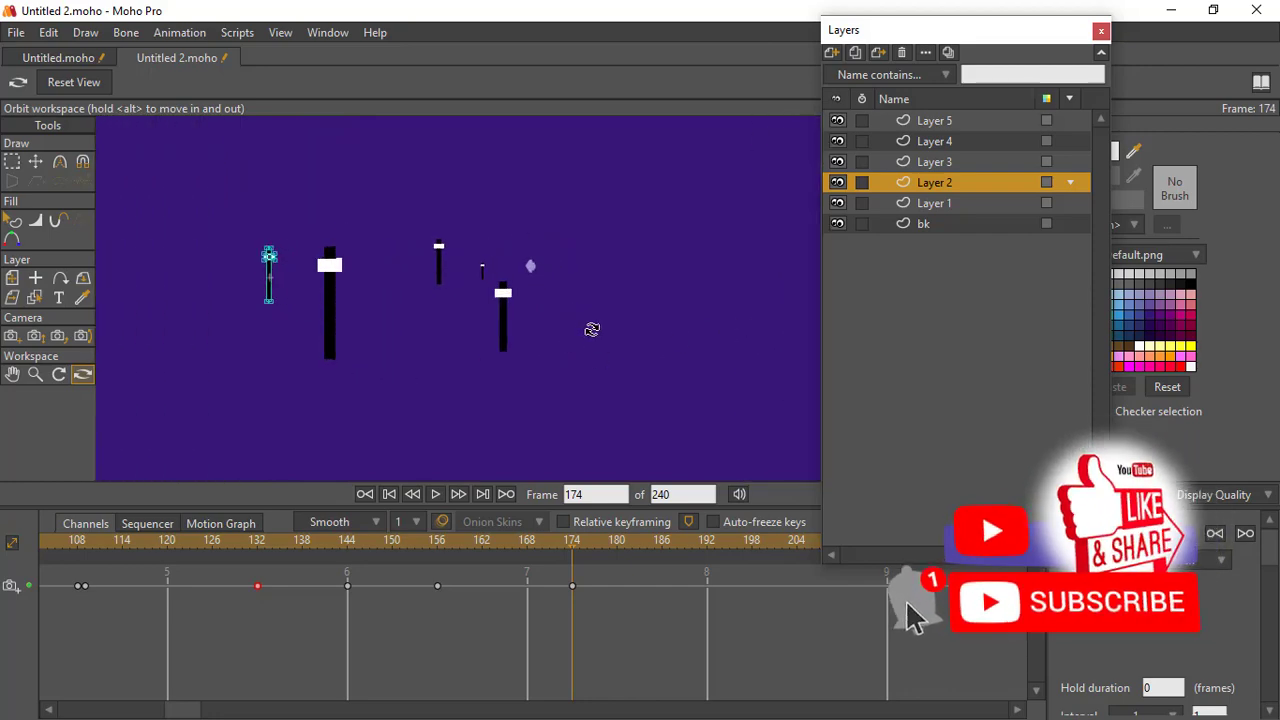
key(ctrl+r)
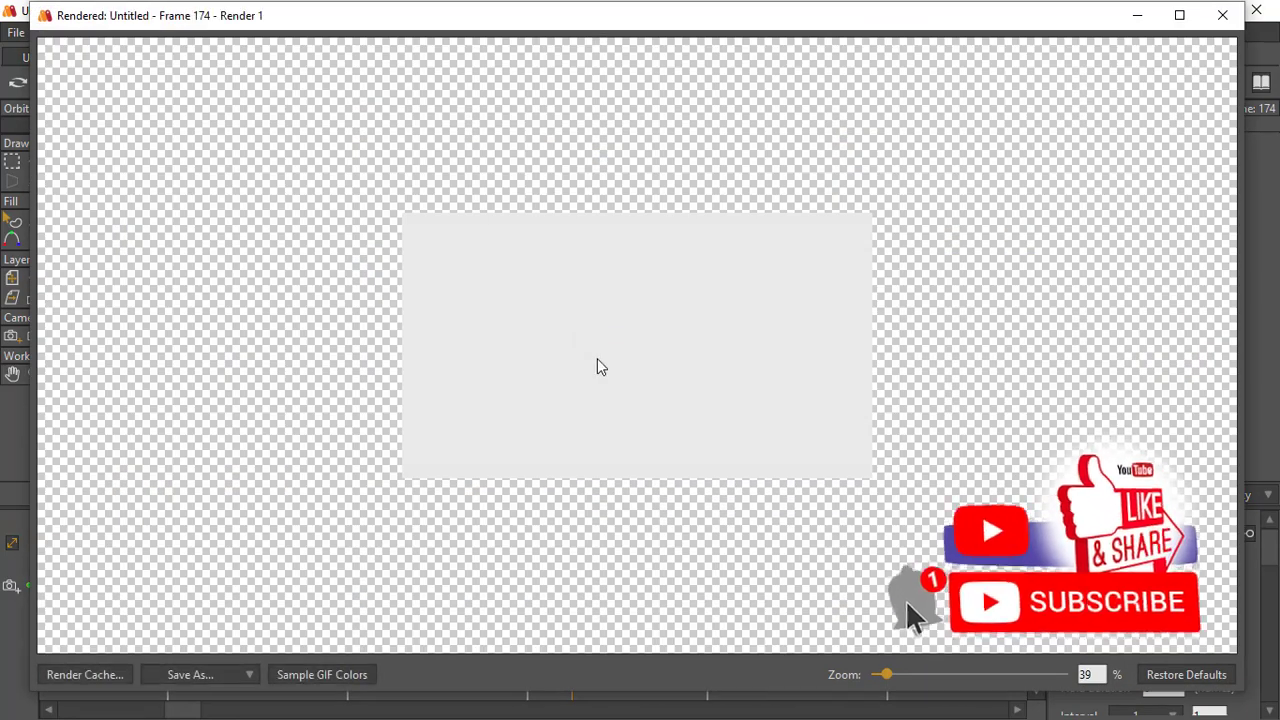
click(1222, 15)
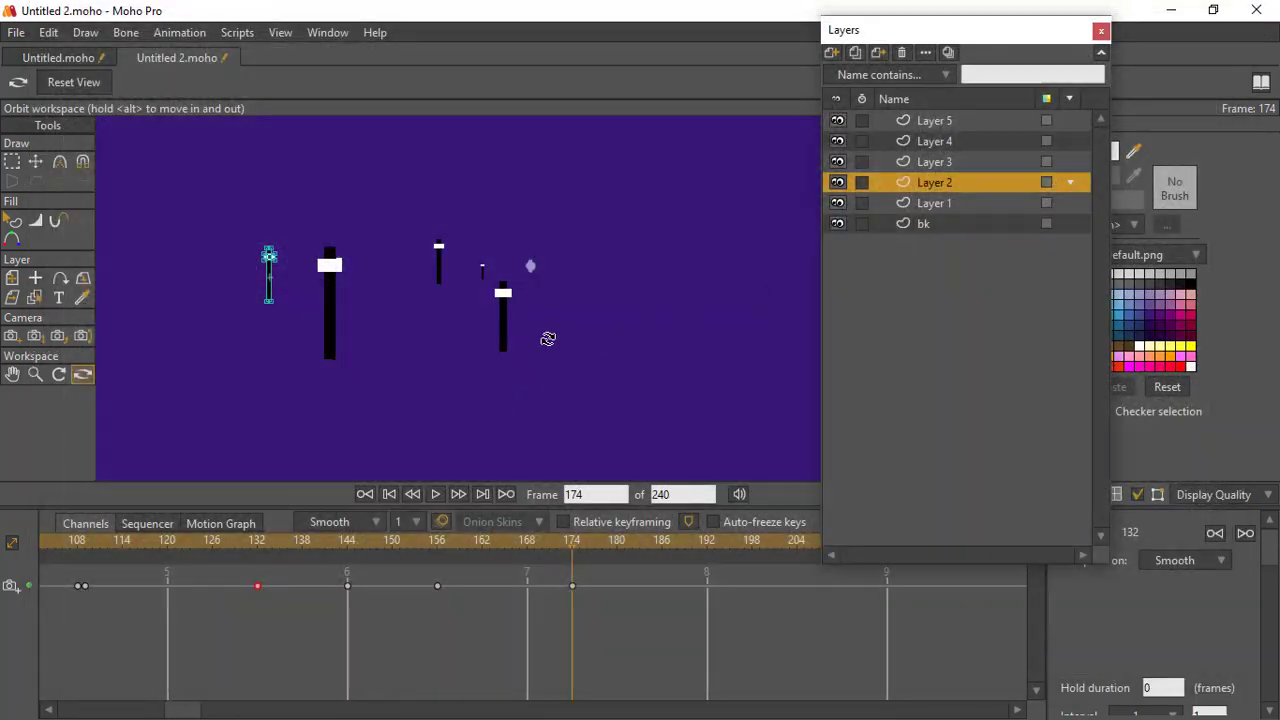
- Pull the camera back at frame 174 to bring the bars into view, and render the frame
click(12, 336)
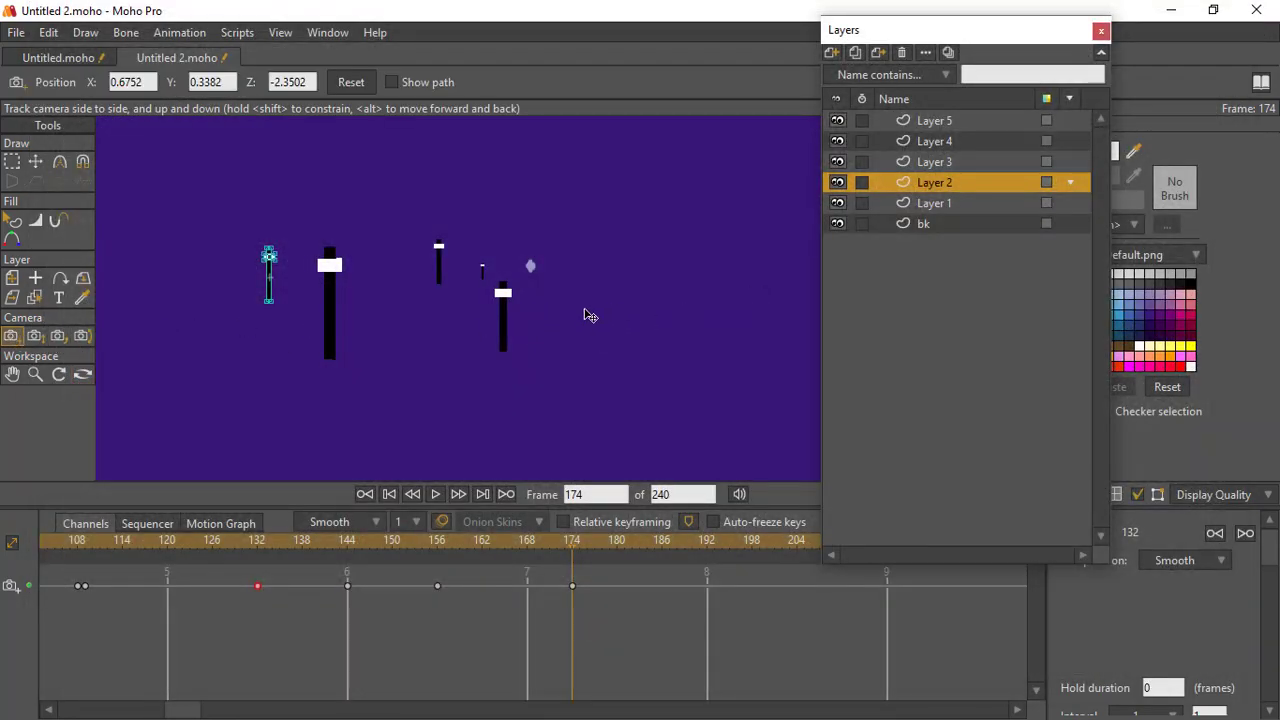
drag(534, 169, 534, 170)
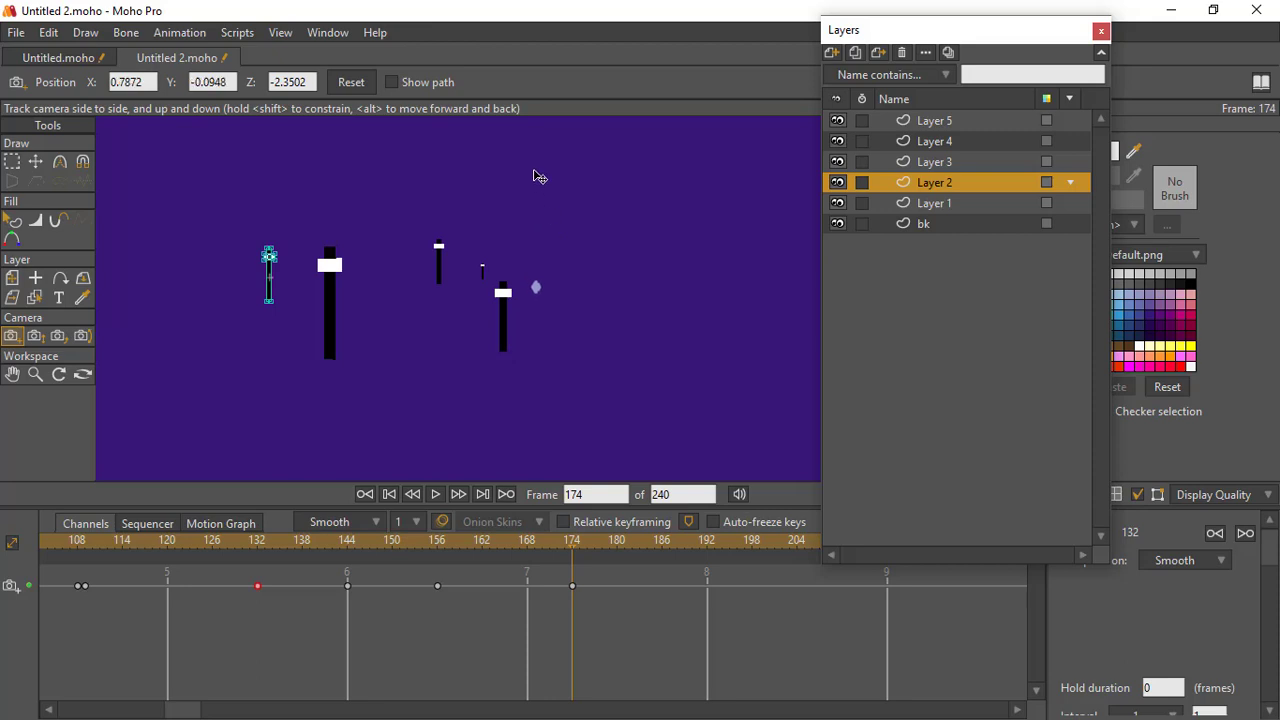
key(ctrl+z)
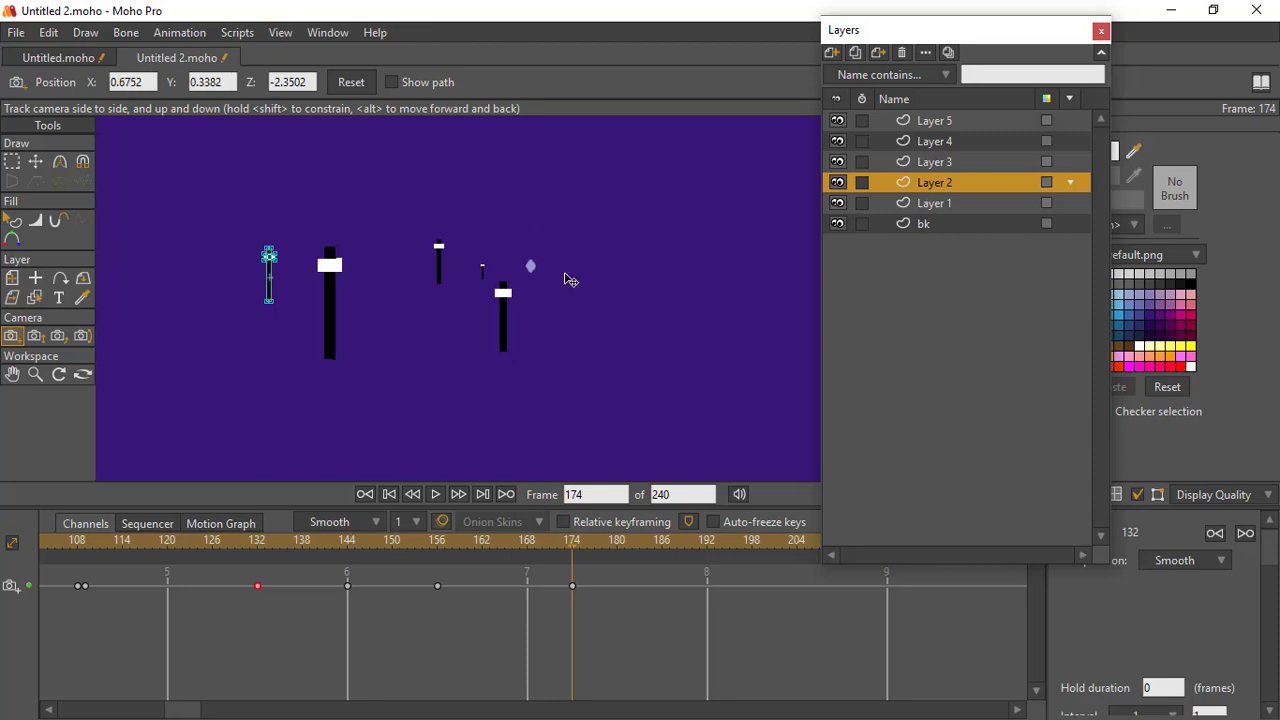
drag(477, 223, 476, 254)
drag(493, 104, 454, 297)
drag(465, 130, 480, 284)
key(ctrl+r)
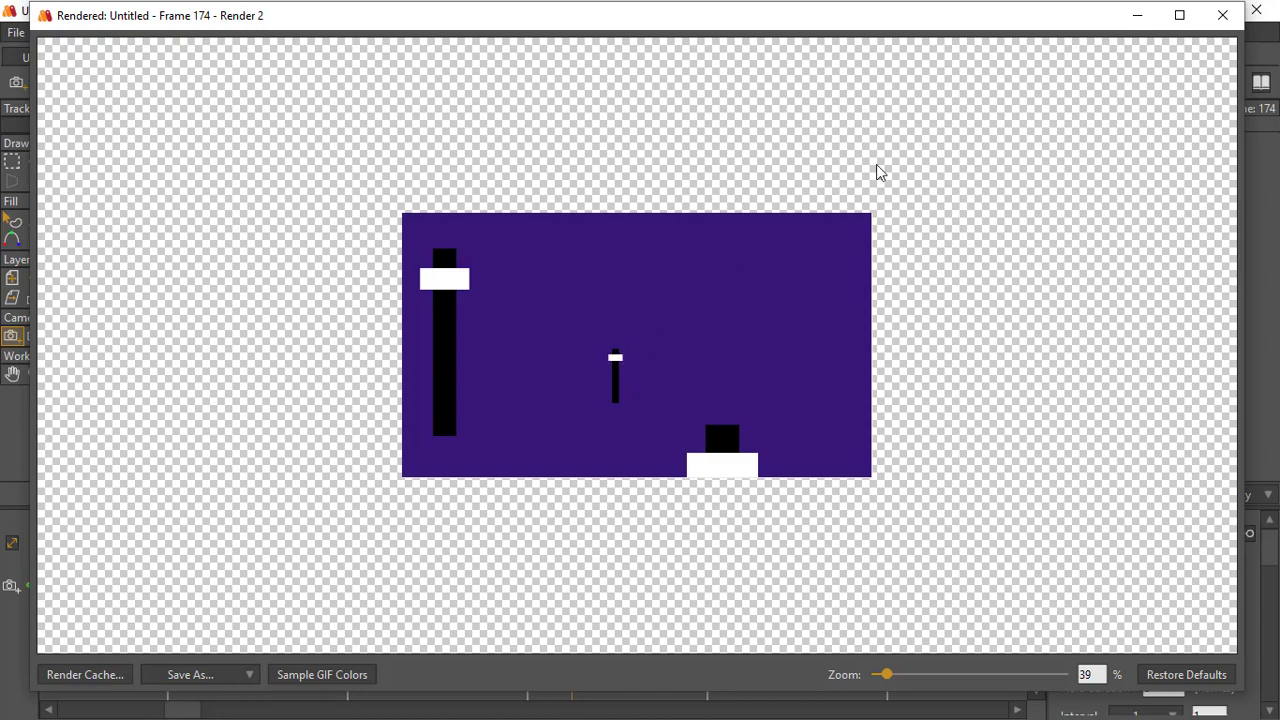
click(1222, 15)
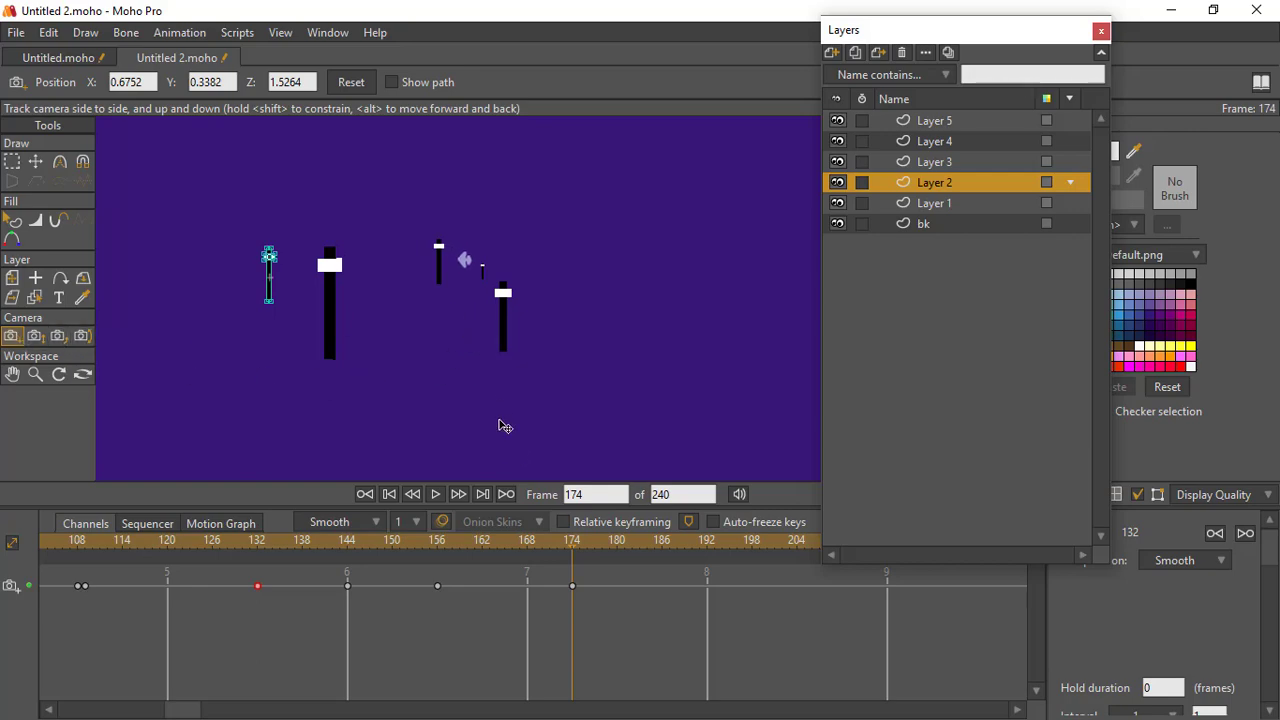
- Set the frame 174 camera position to about Z 0.55 and inspect a render of the frame
key(ctrl+r)
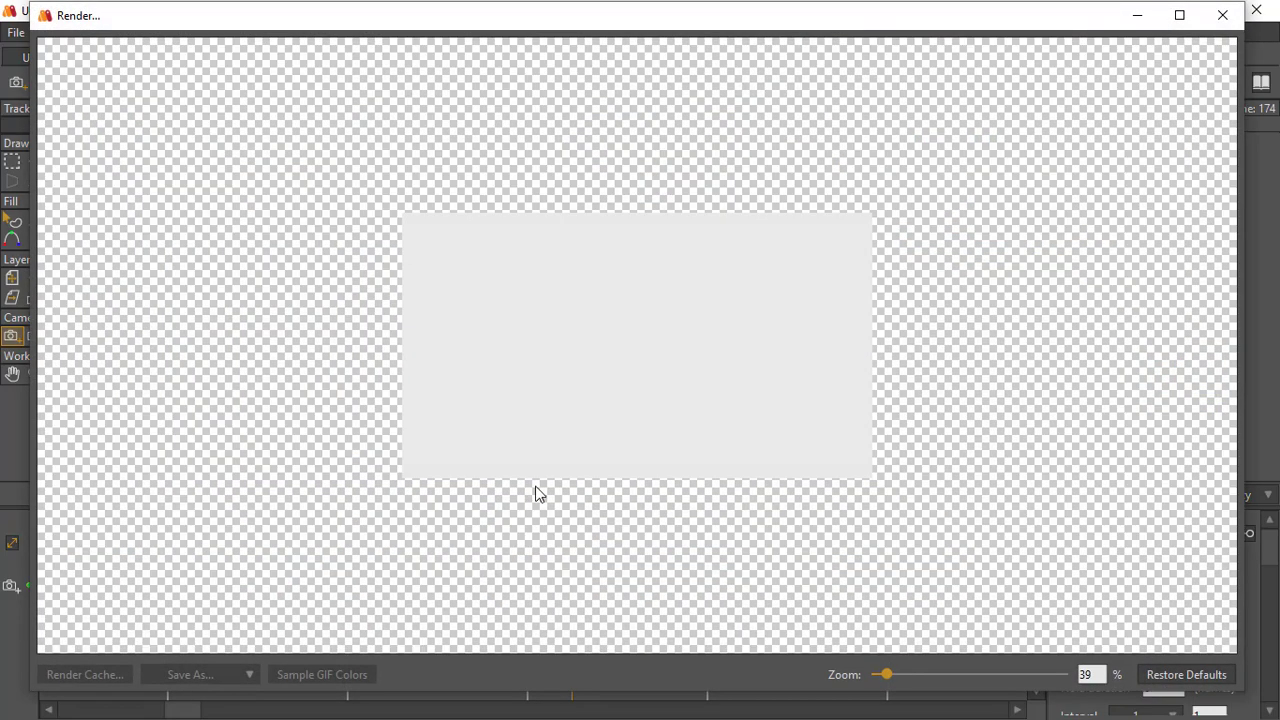
scroll(587, 439, down, 2)
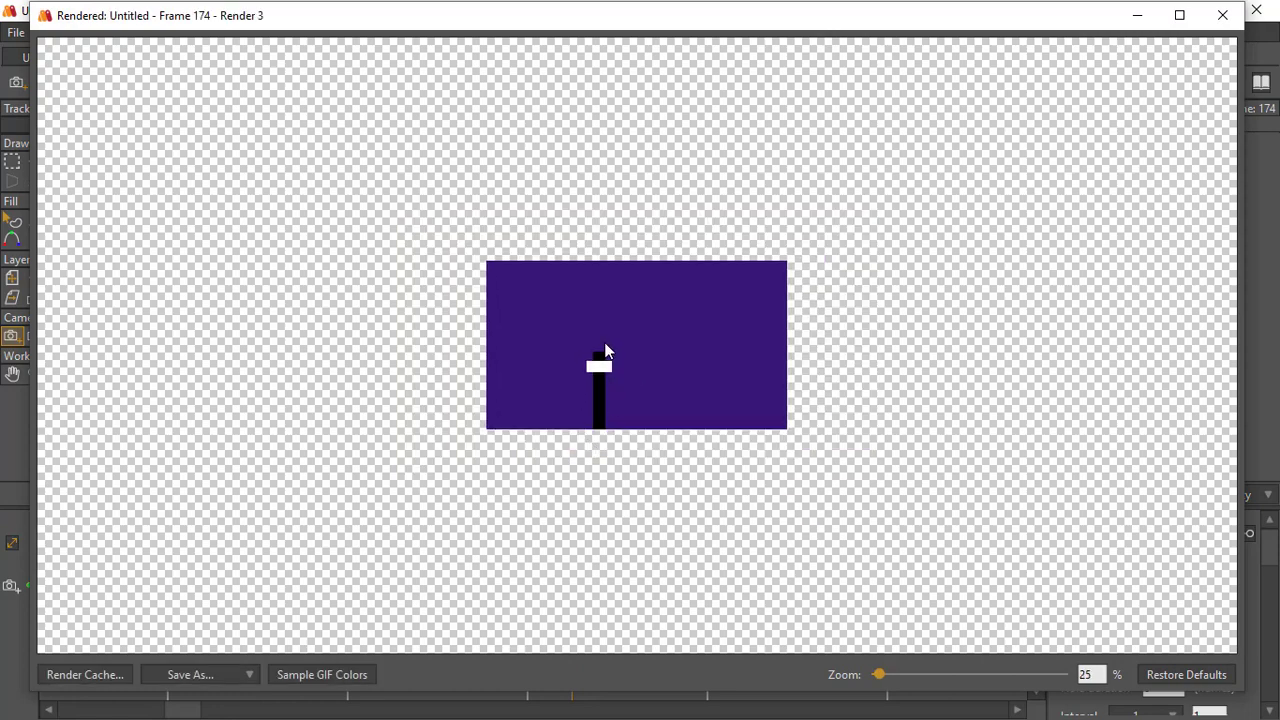
scroll(584, 446, up, 2)
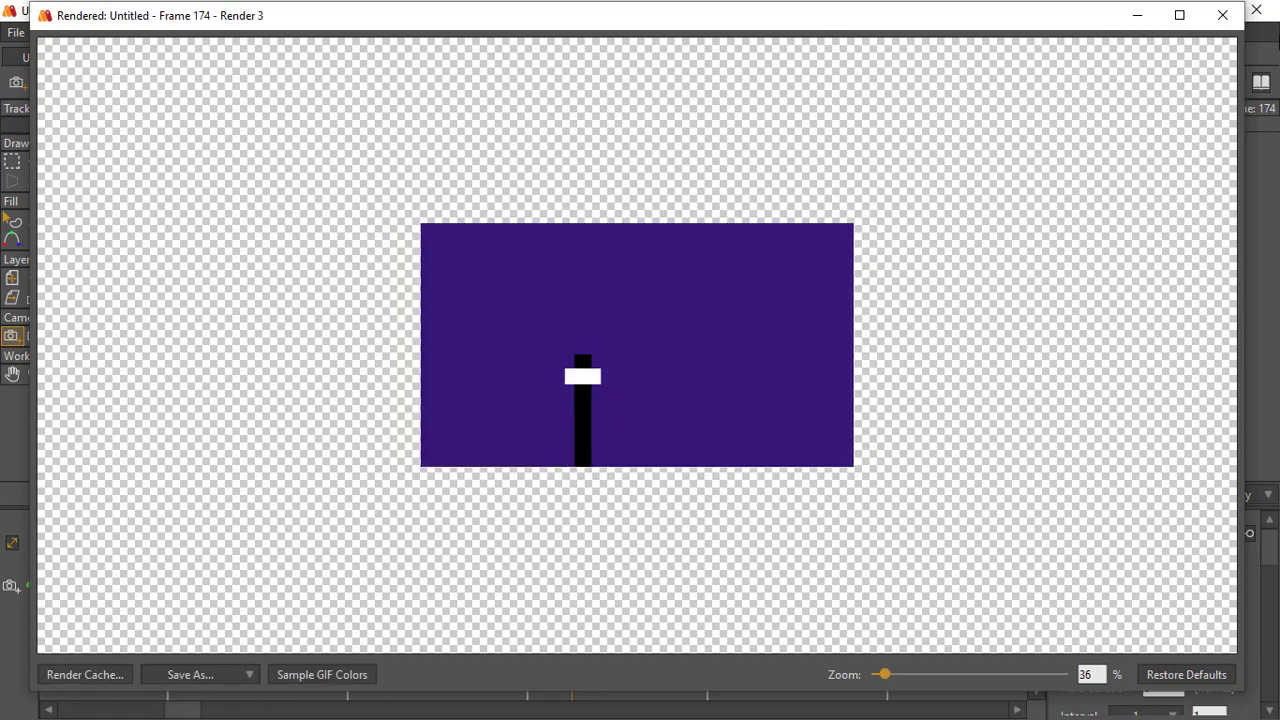
click(1222, 15)
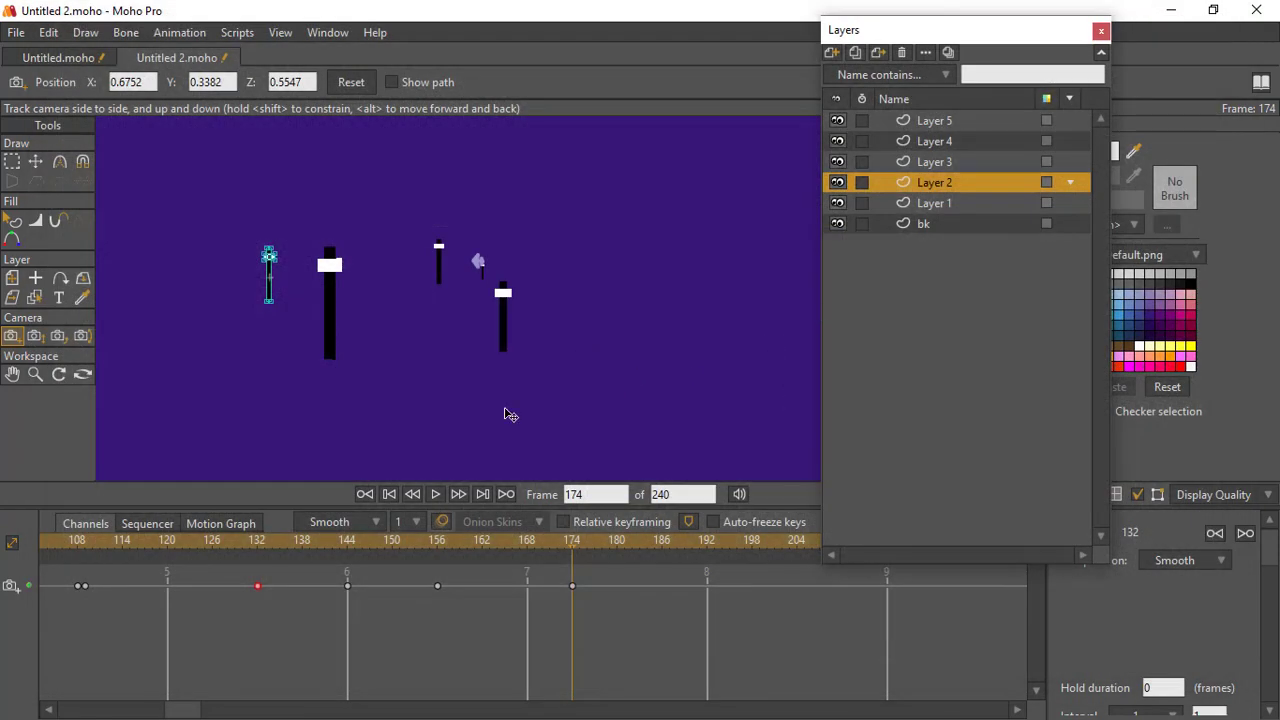
- Play the animation from frame 174 and on through its restart to review the camera motion
click(30, 337)
click(12, 336)
key(space)
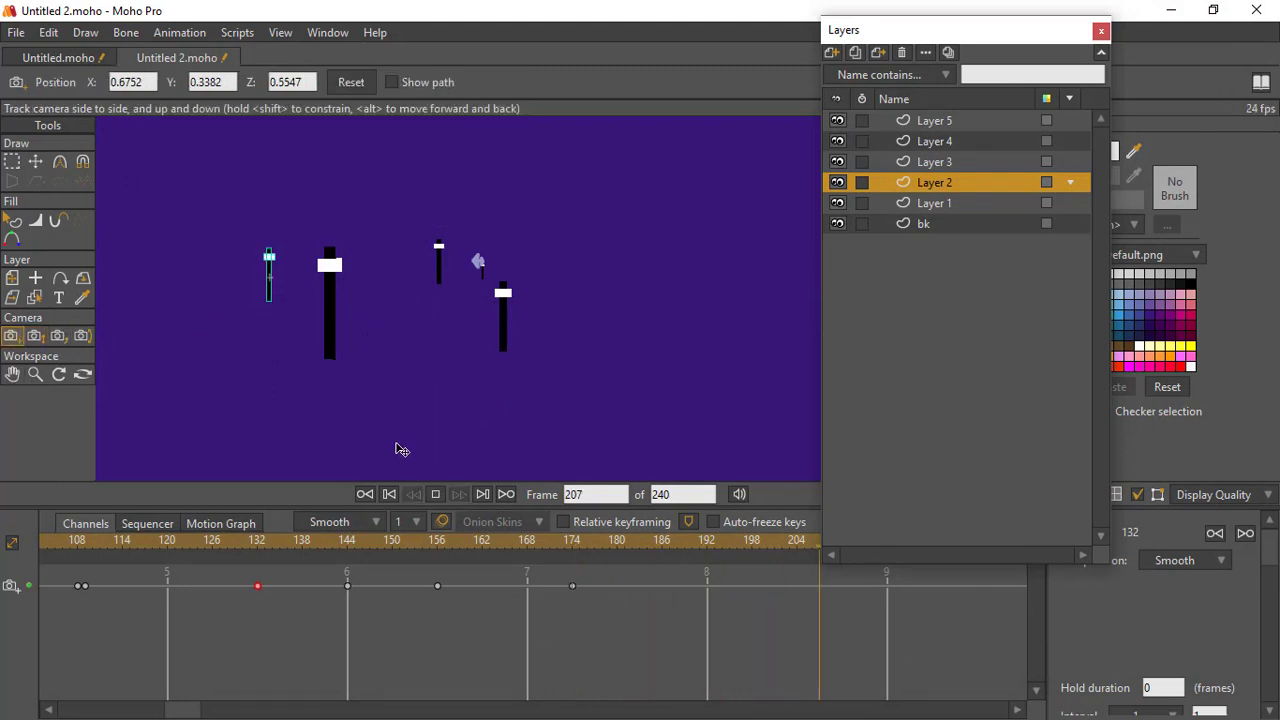
key(alt+space)
key(Escape)
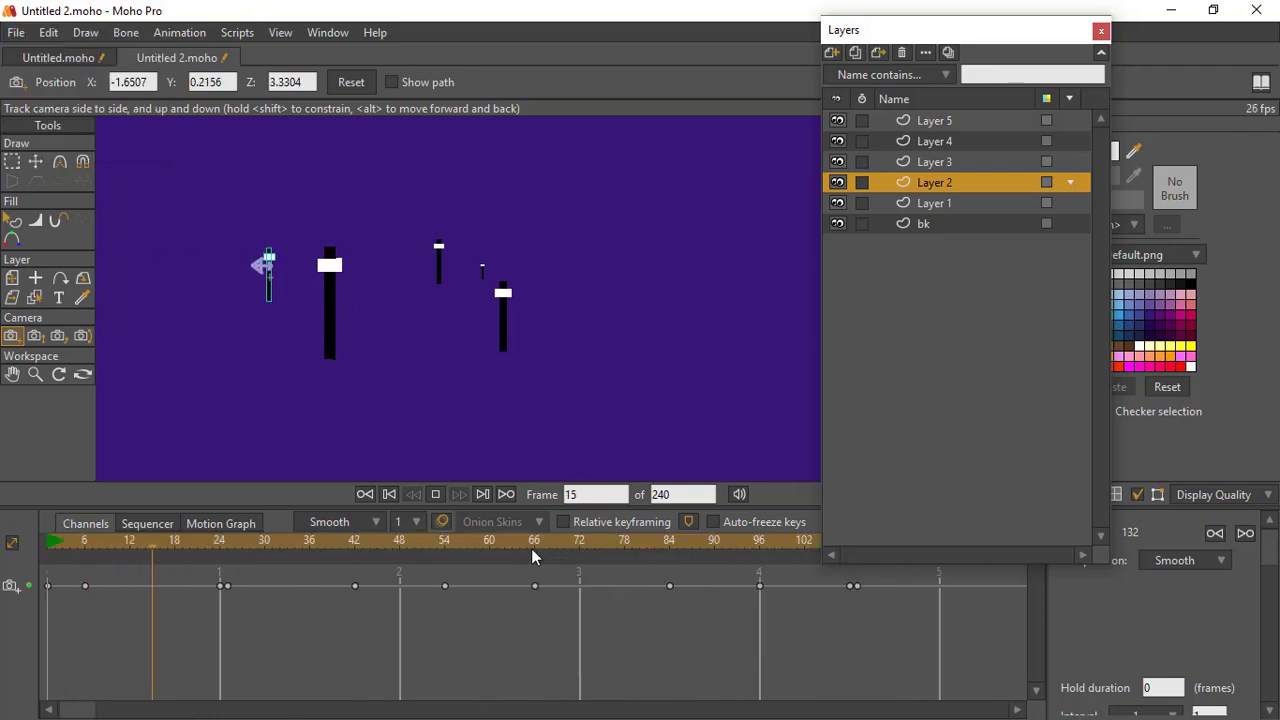
key(space)
- Move the camera forward at frame 174 to about Z 0.41 and check a render of the frame
scroll(490, 639, down, 8)
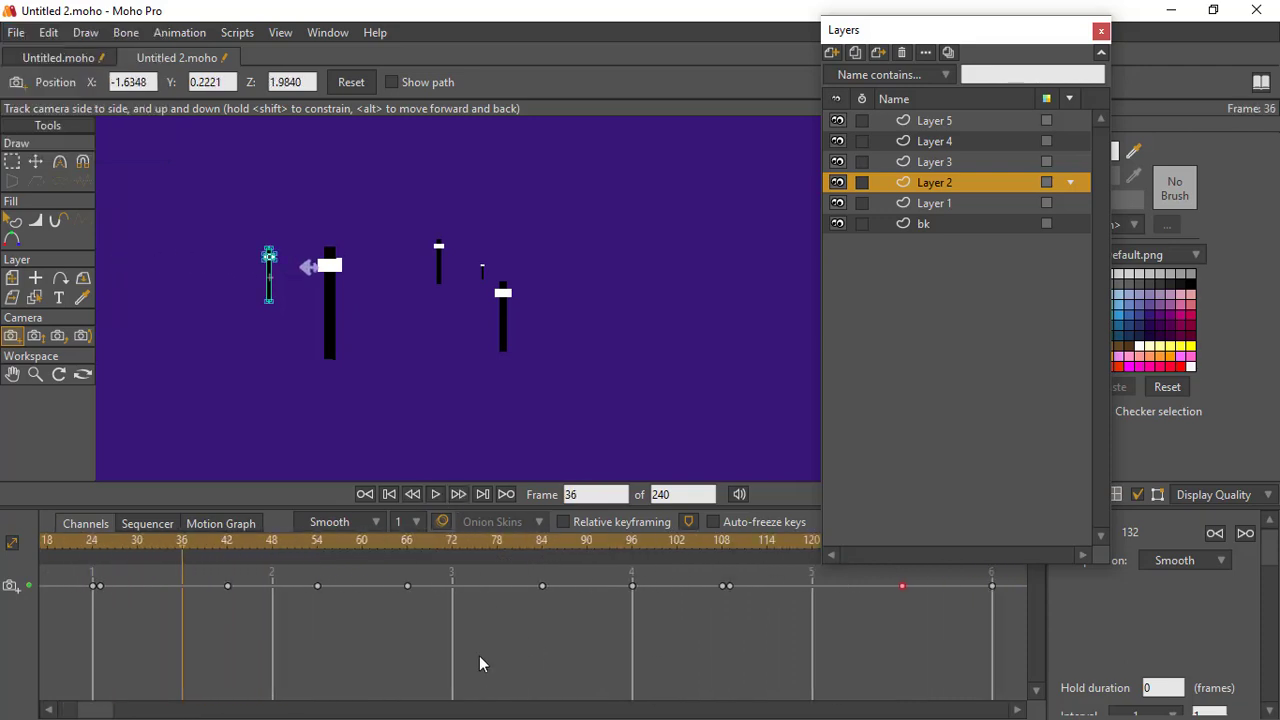
scroll(529, 688, down, 2)
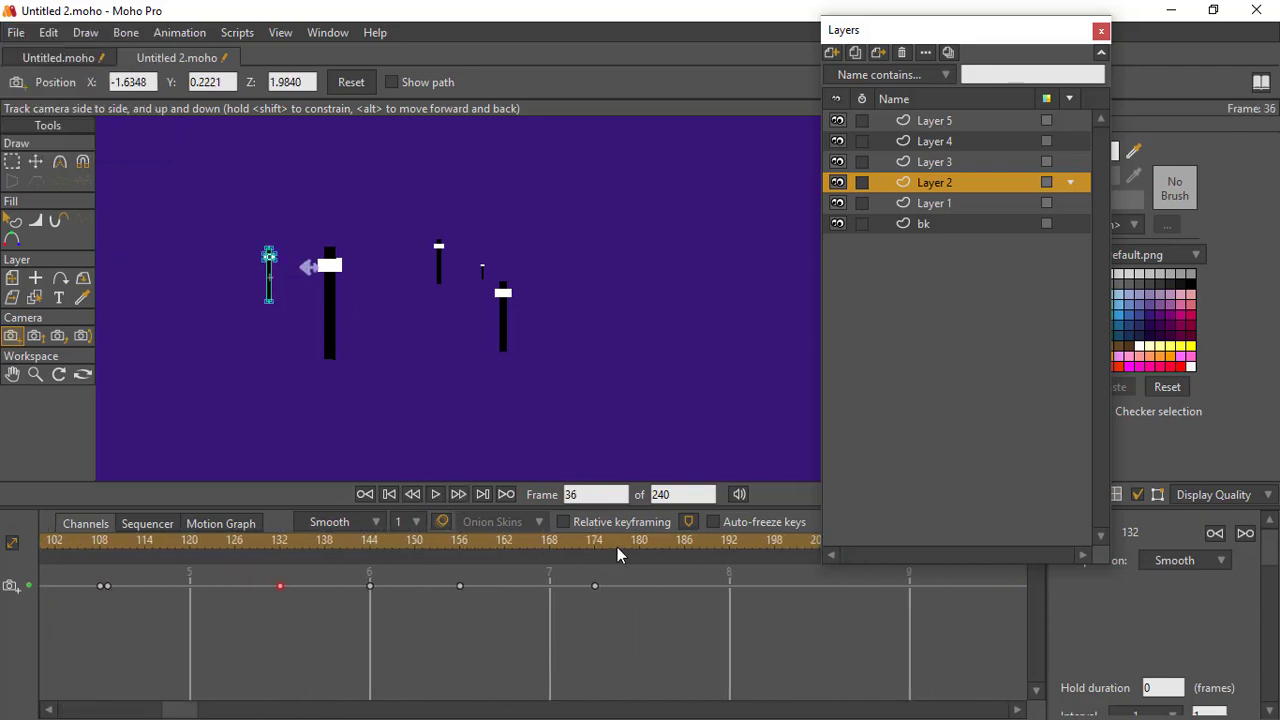
click(592, 545)
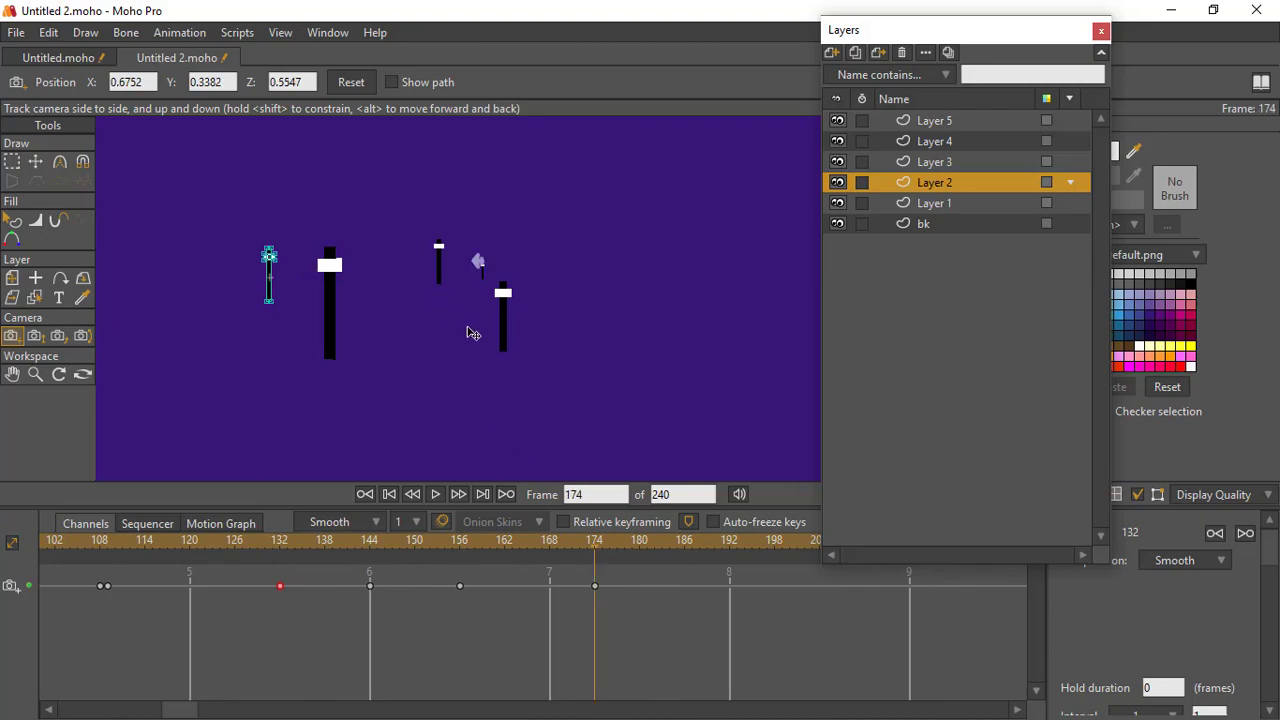
drag(477, 288, 565, 426)
key(ctrl+r)
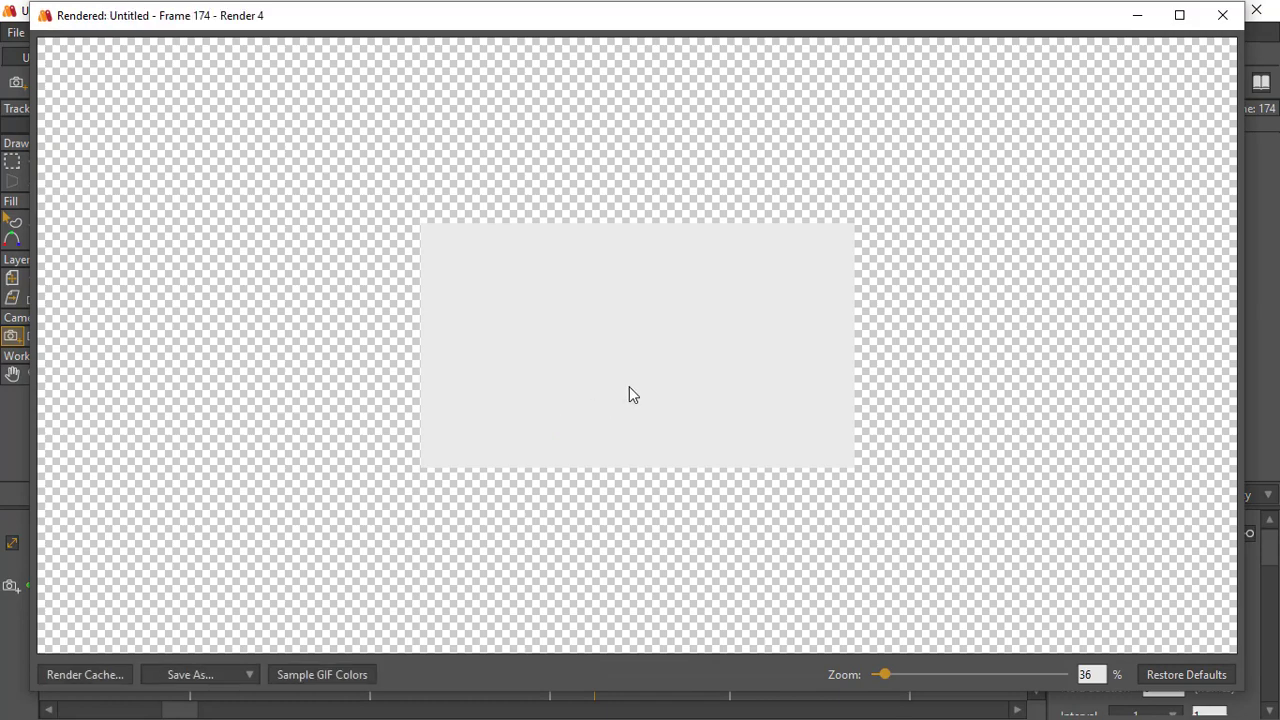
click(1222, 15)
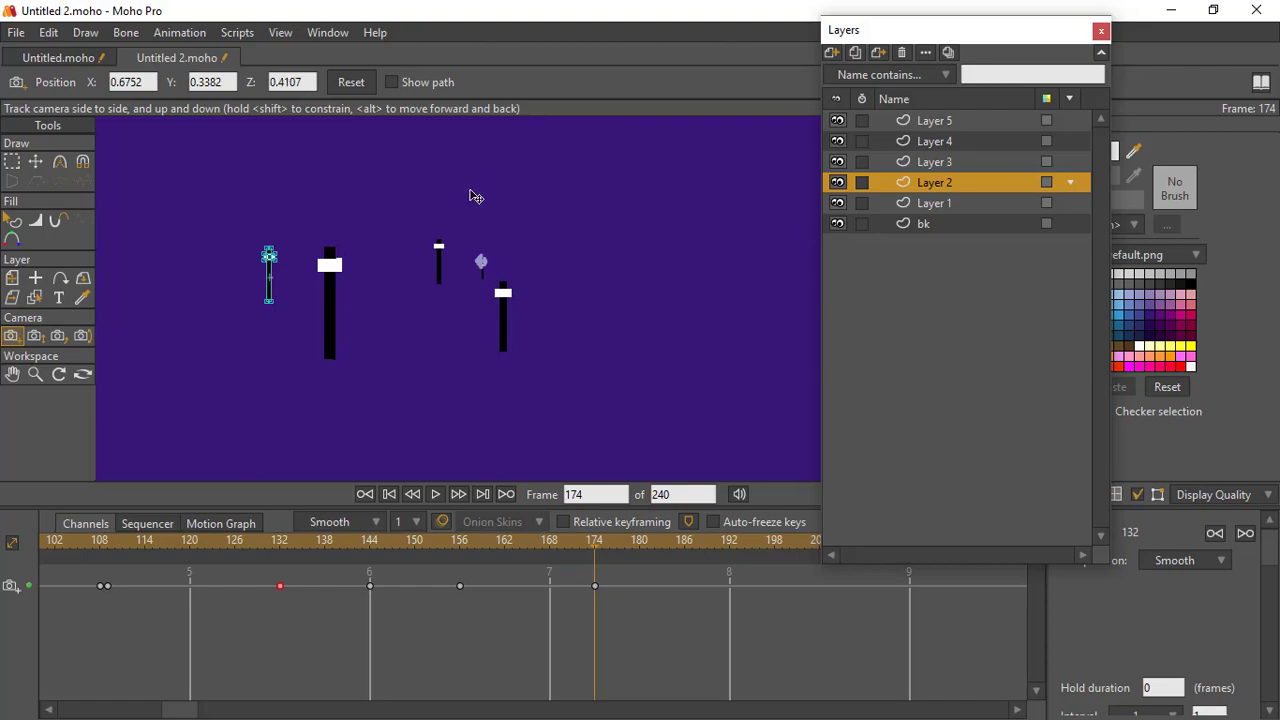
key(ctrl+r)
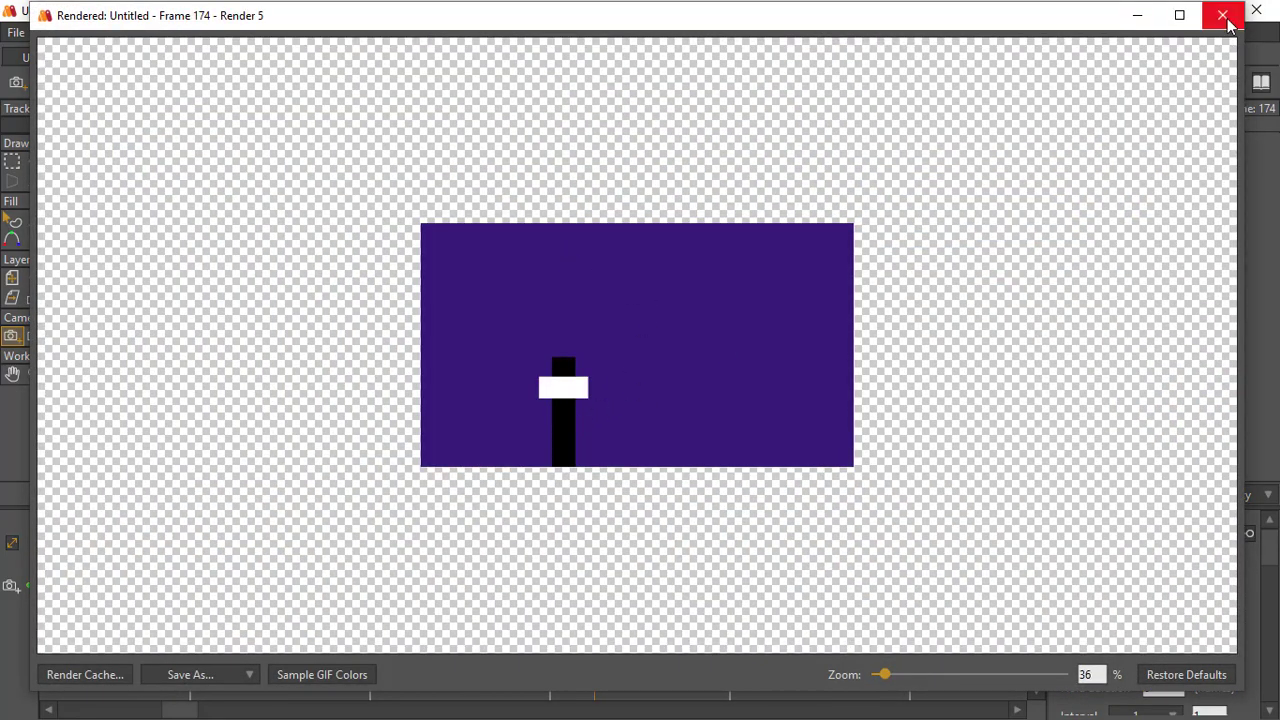
click(1224, 17)
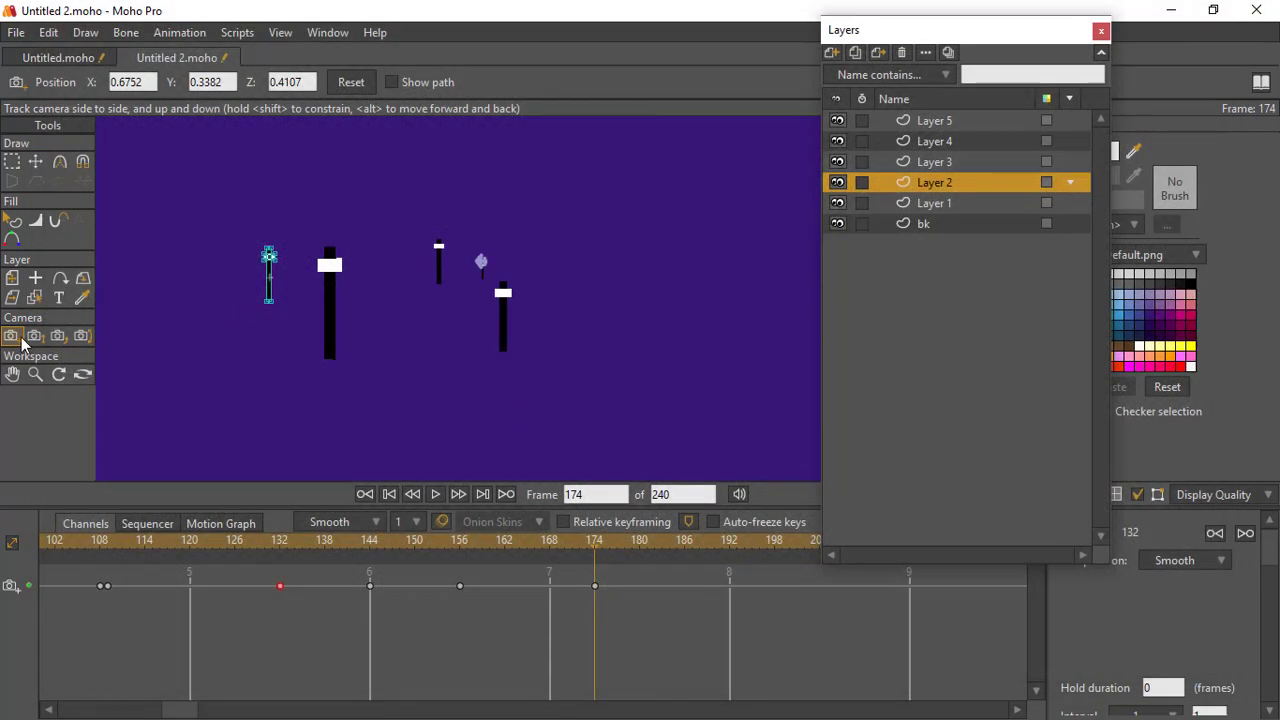
- Track the camera at frame 174 to about X 0.38, set its depth to about Z 0.44, and check renders of the frame
drag(461, 330, 568, 335)
key(ctrl+r)
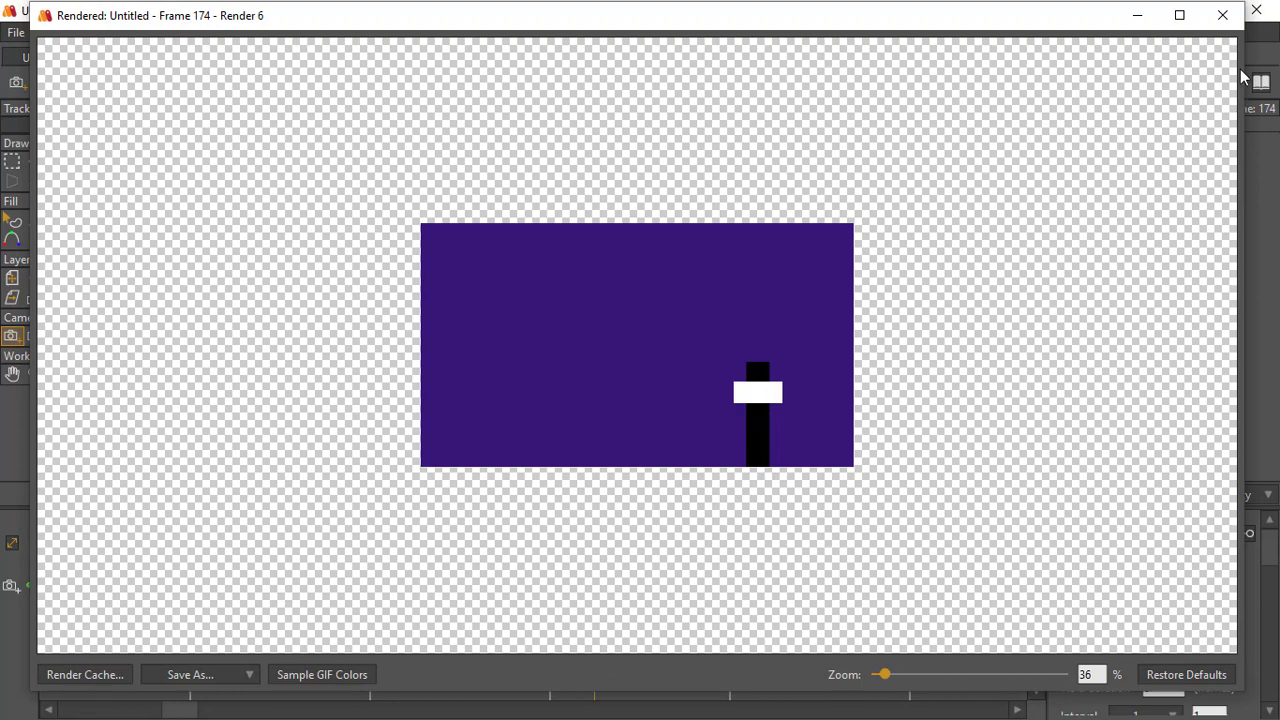
click(1230, 16)
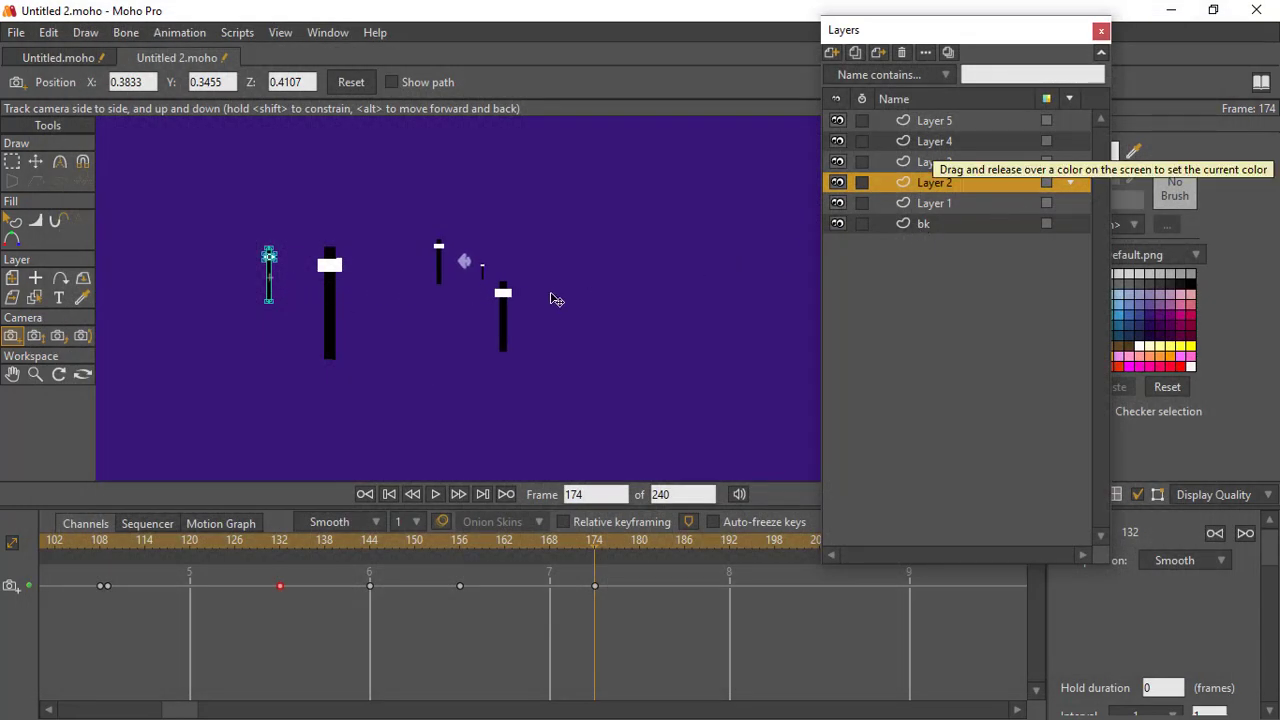
drag(508, 308, 500, 302)
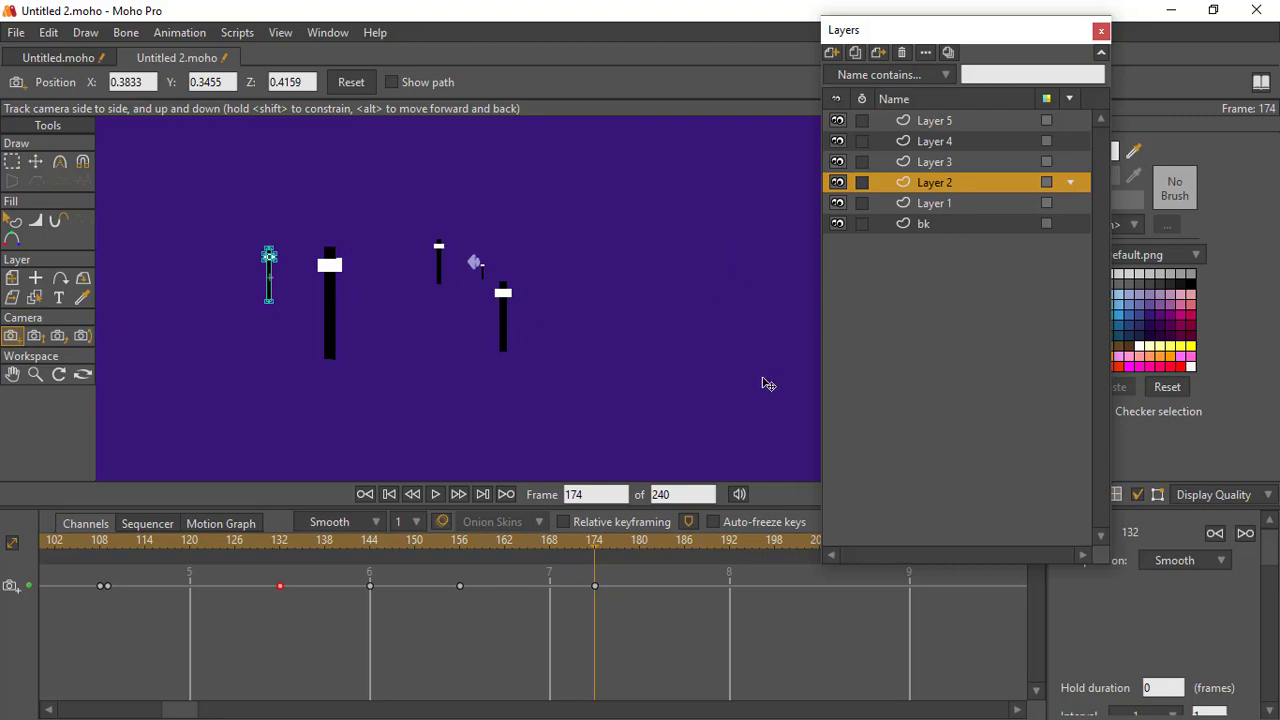
key(ctrl+r)
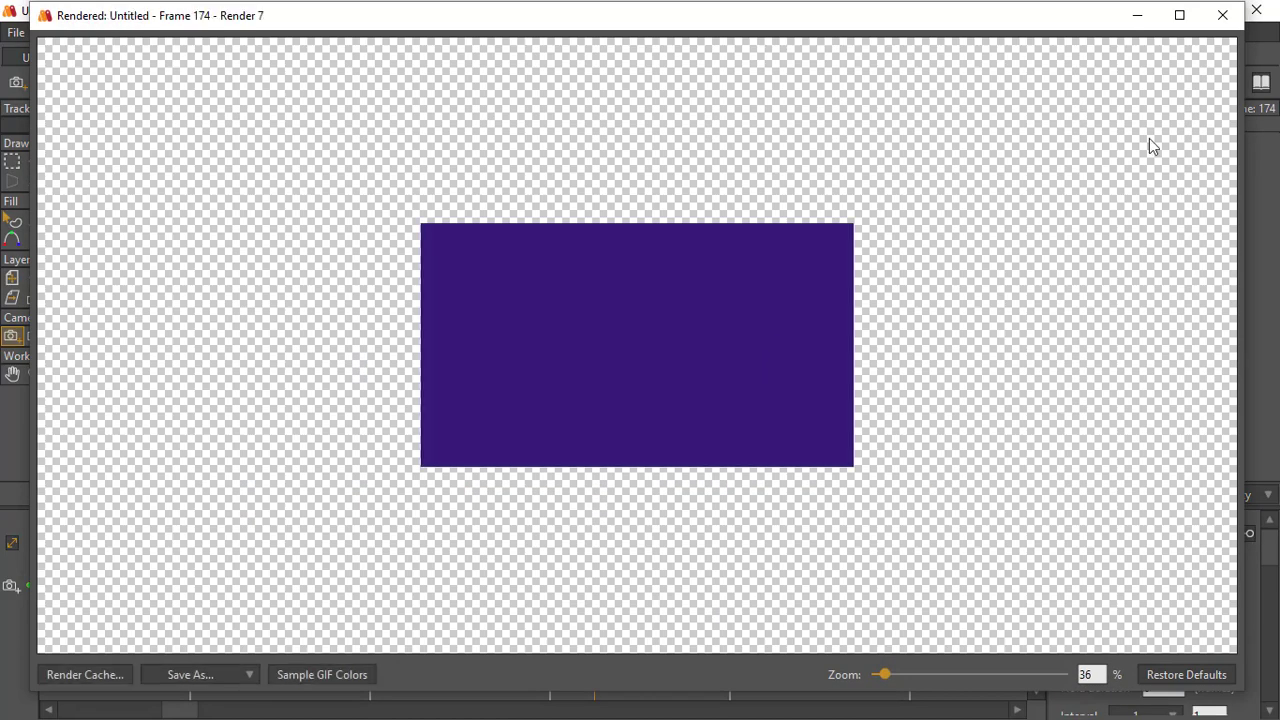
click(1222, 15)
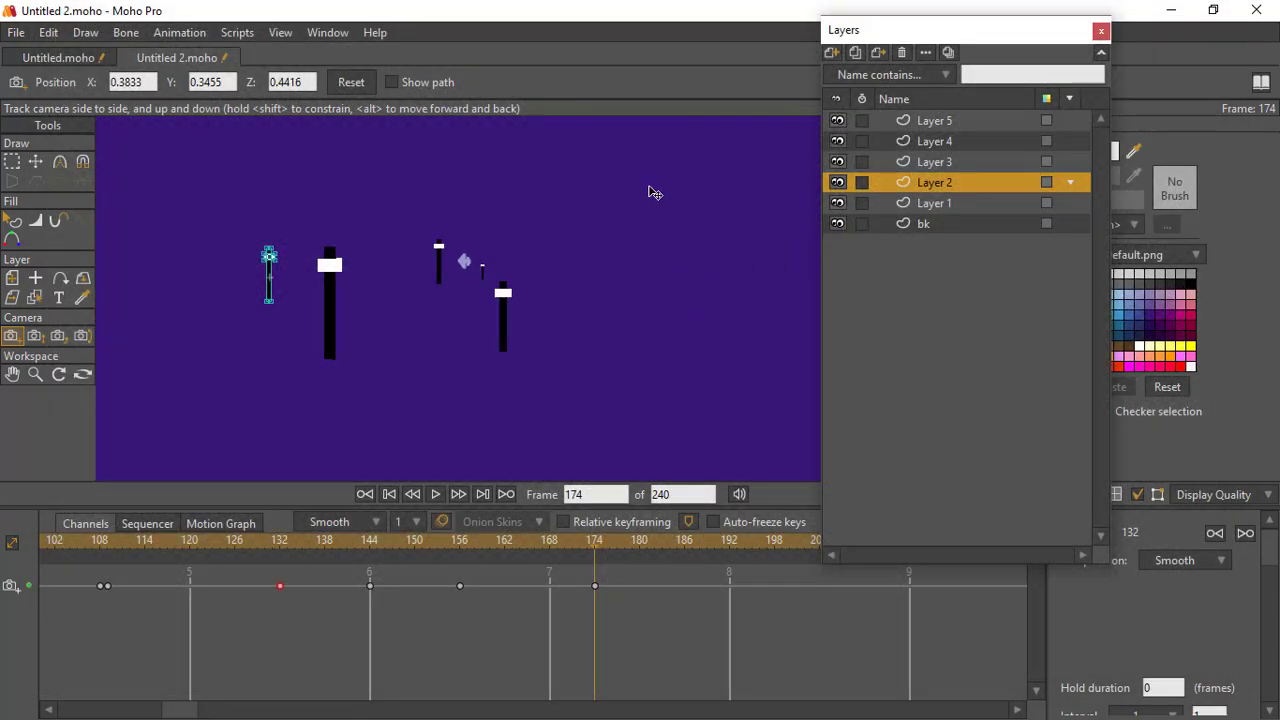
key(ctrl+r)
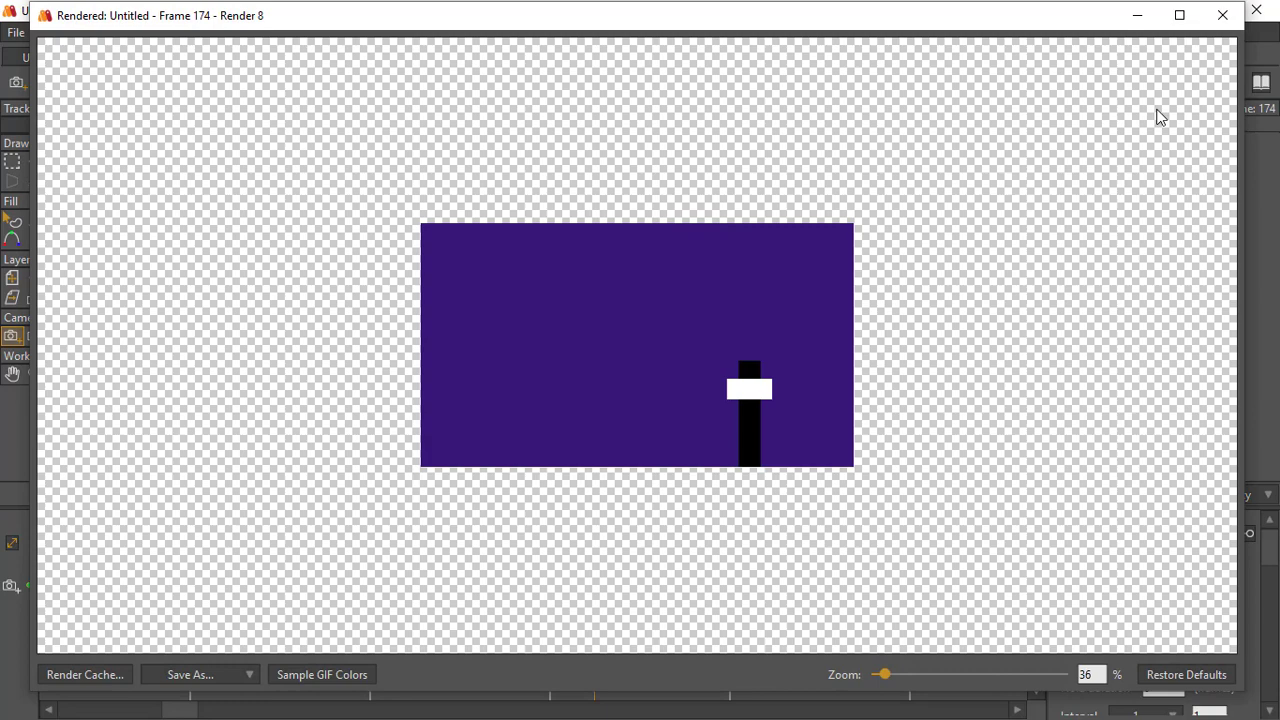
click(1222, 15)
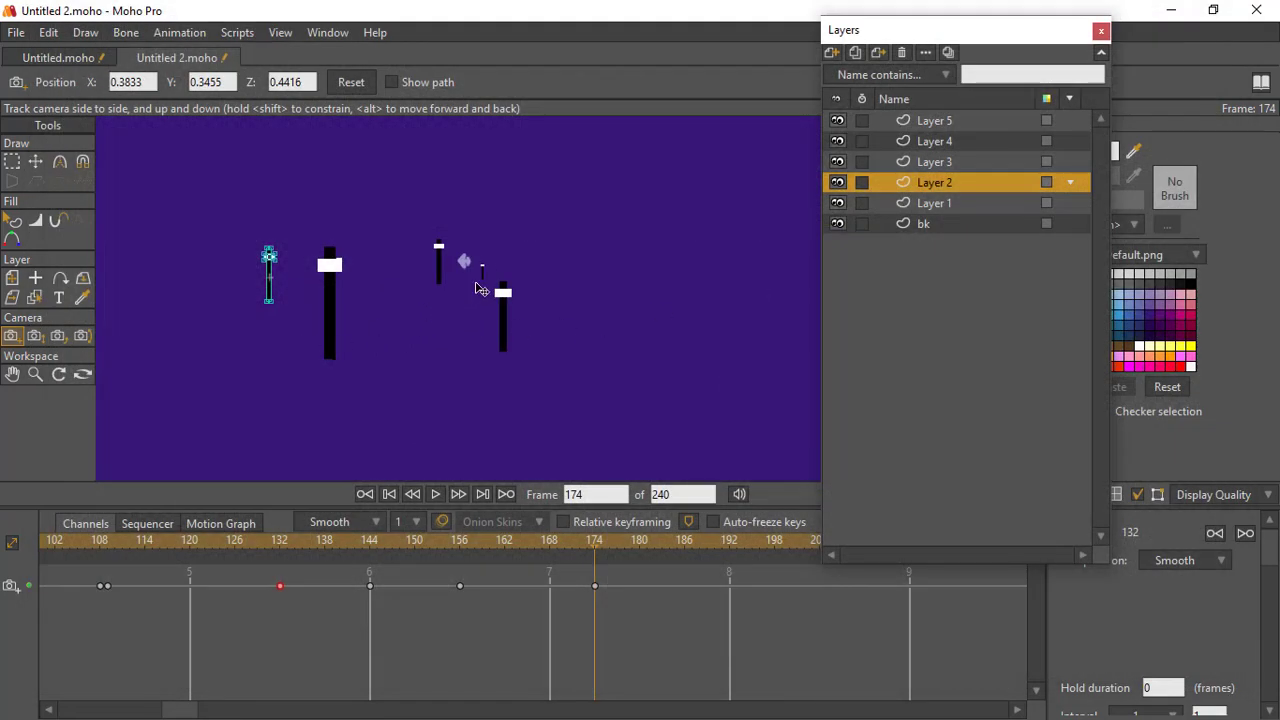
- Track the camera at frame 174 to about X 0.49, Y 0.13, checking its framing of the bar in renders
key(ctrl+r)
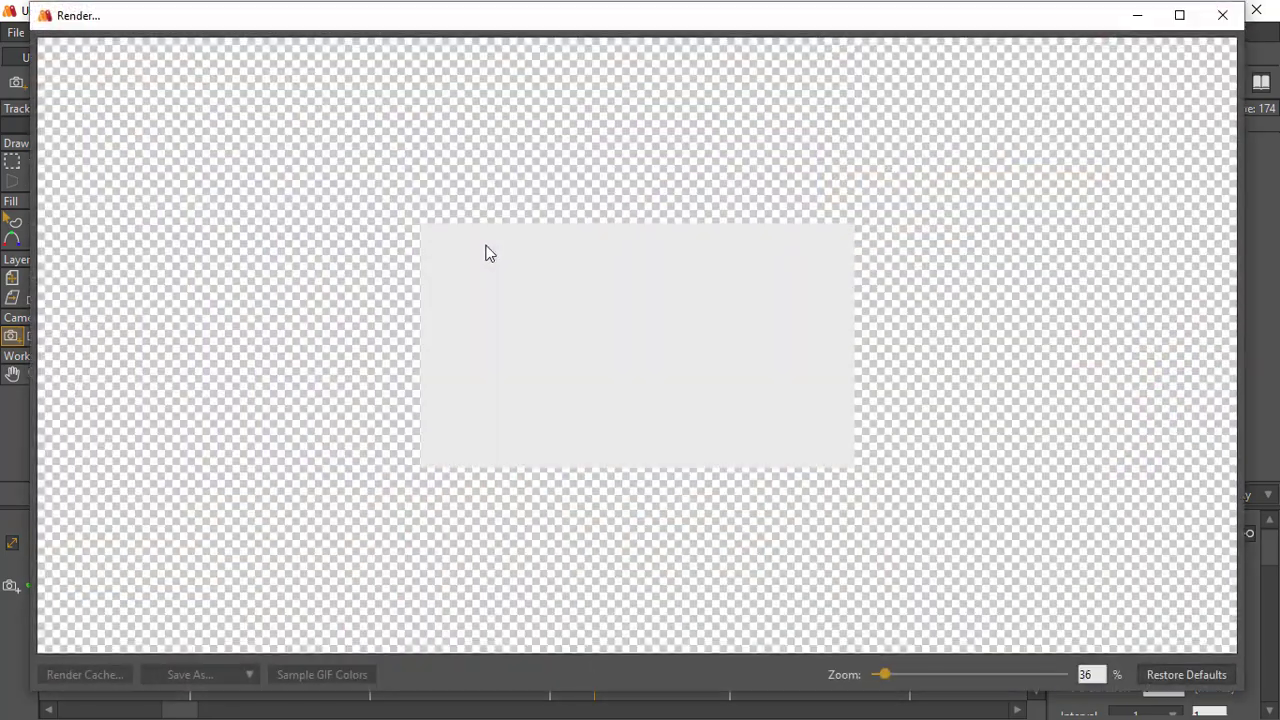
click(1213, 1)
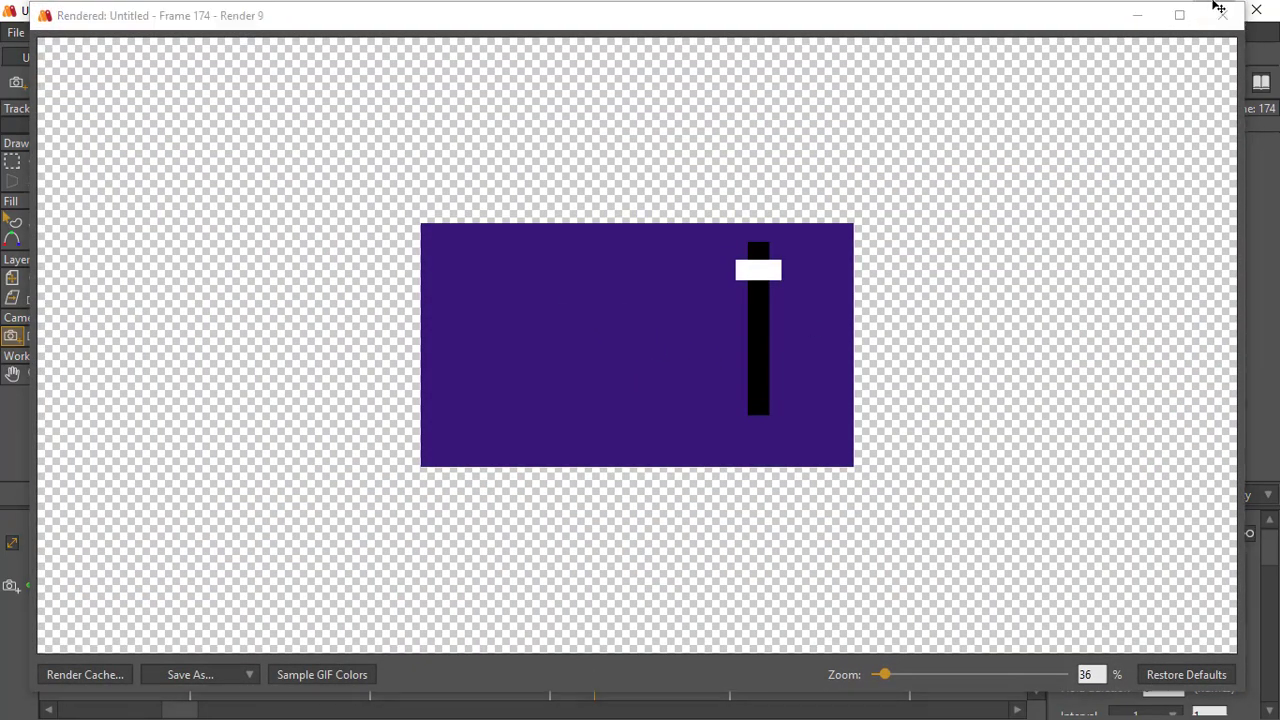
click(1222, 14)
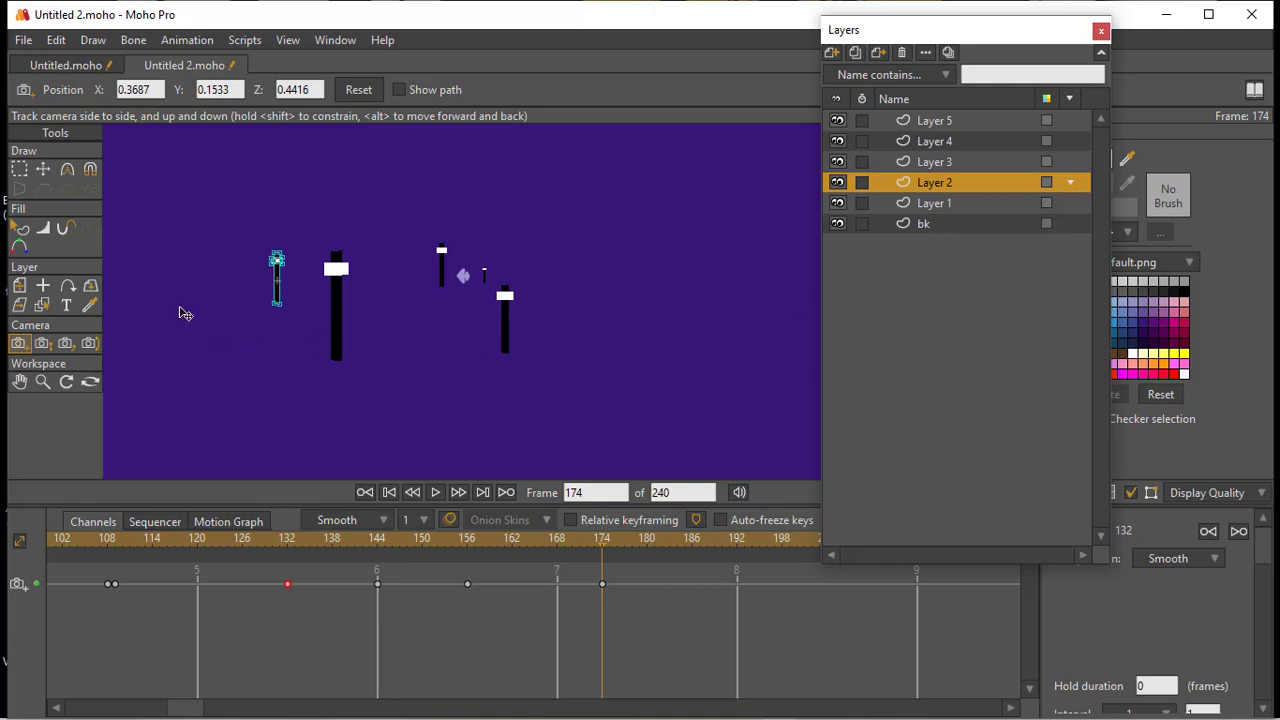
key(ctrl+r)
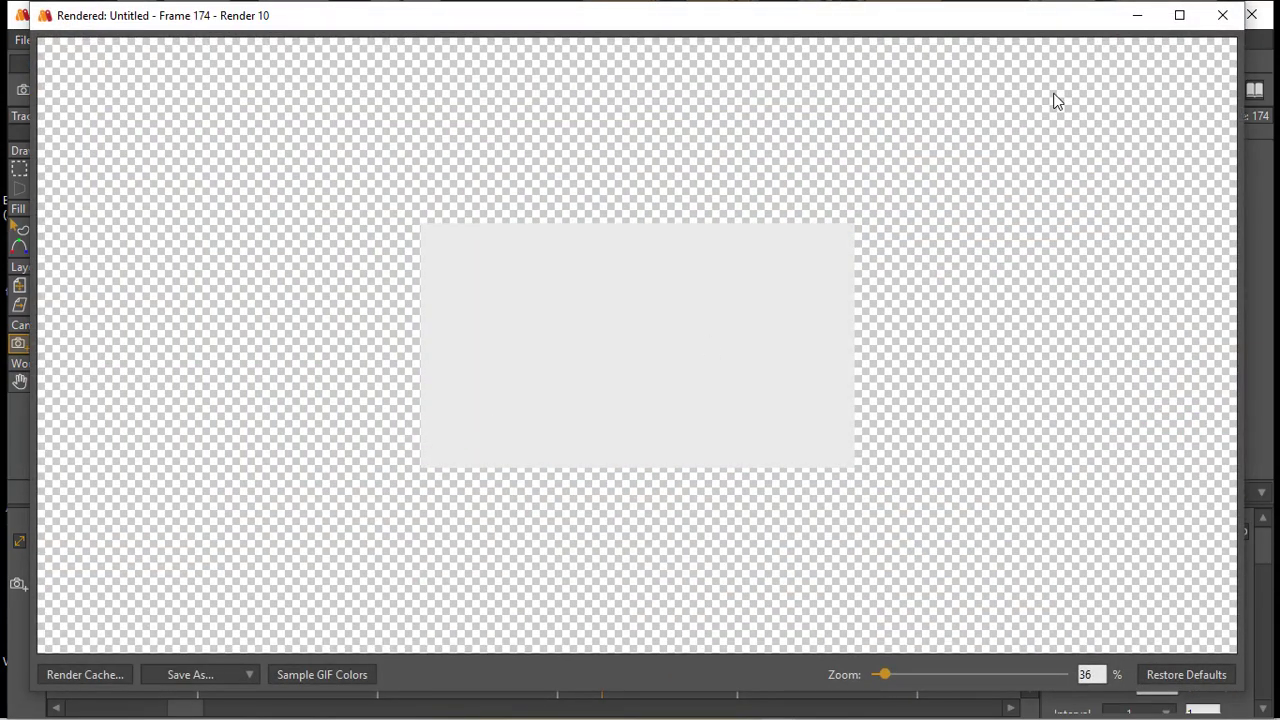
click(1222, 15)
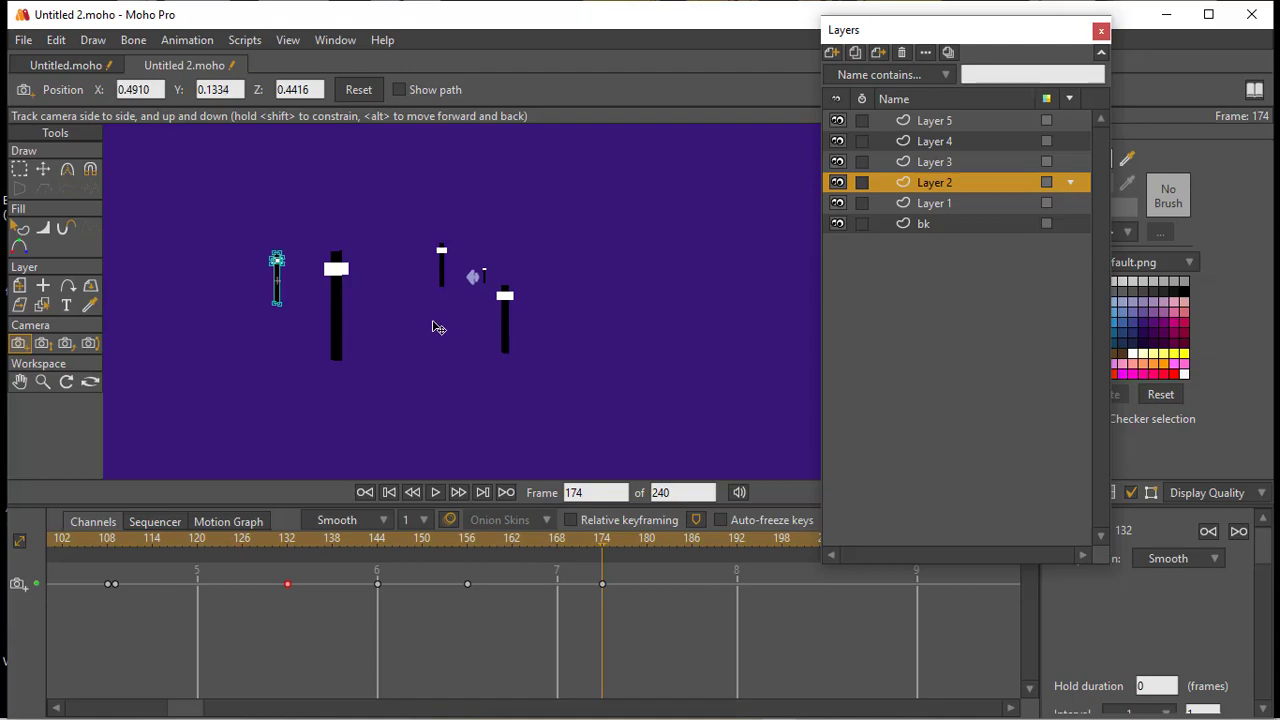
key(ctrl+r)
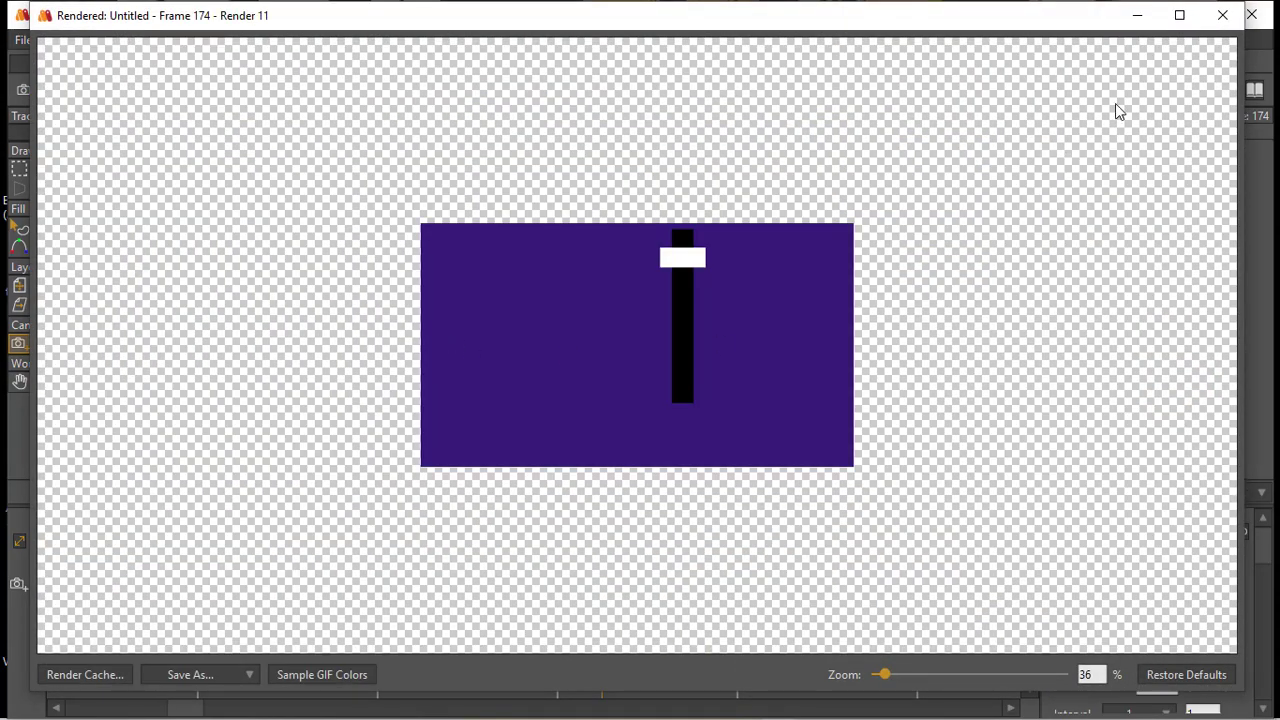
click(1222, 15)
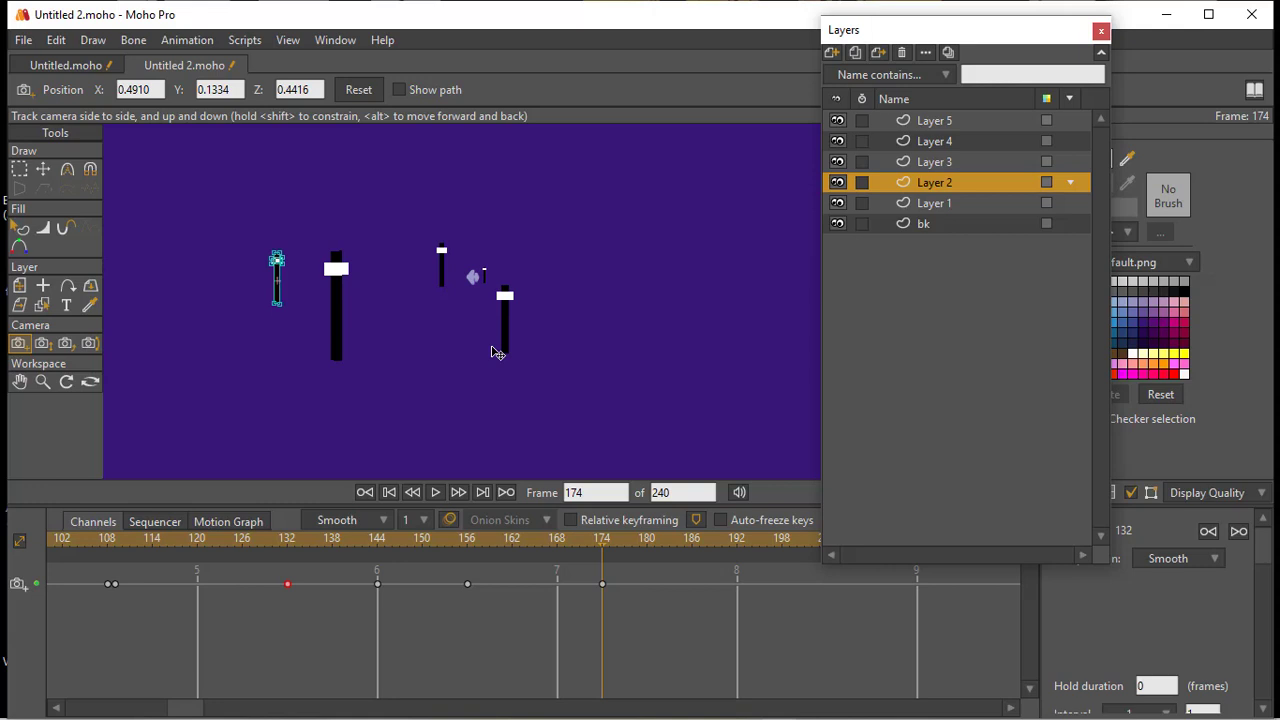
- Rotate and orbit the workspace to examine the camera's position among the bars, and reset the view
click(66, 381)
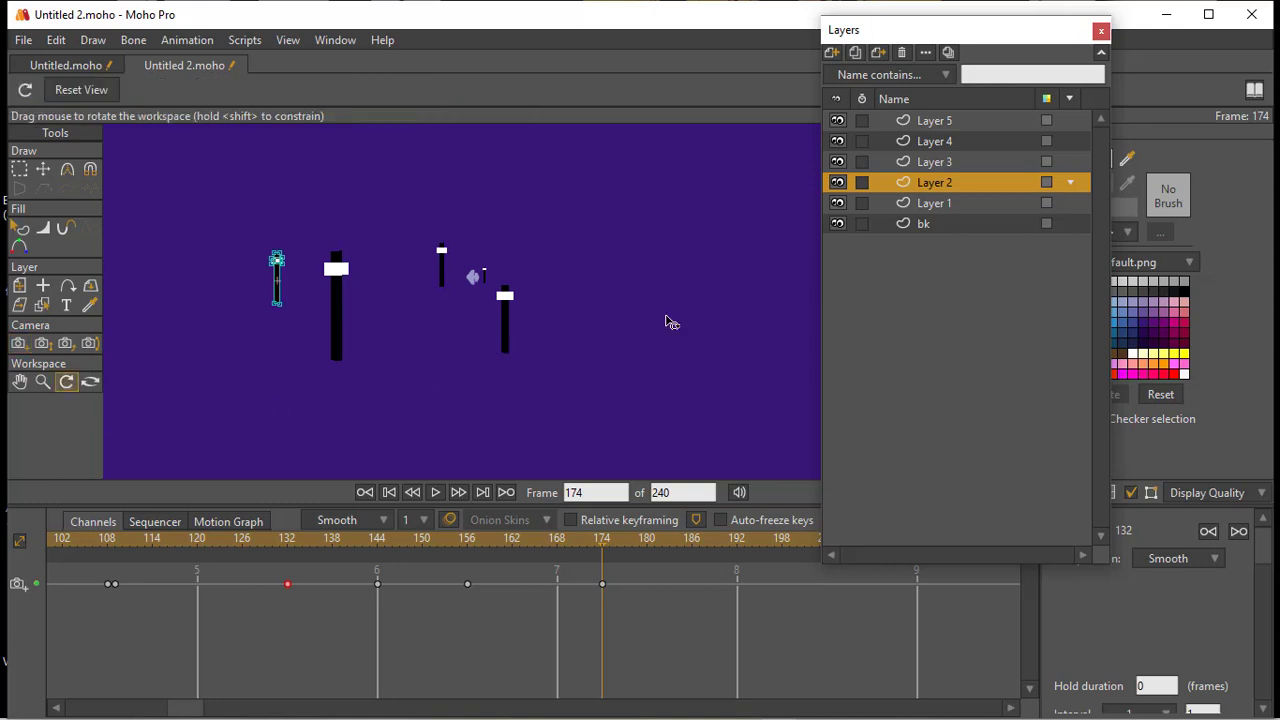
drag(671, 320, 560, 338)
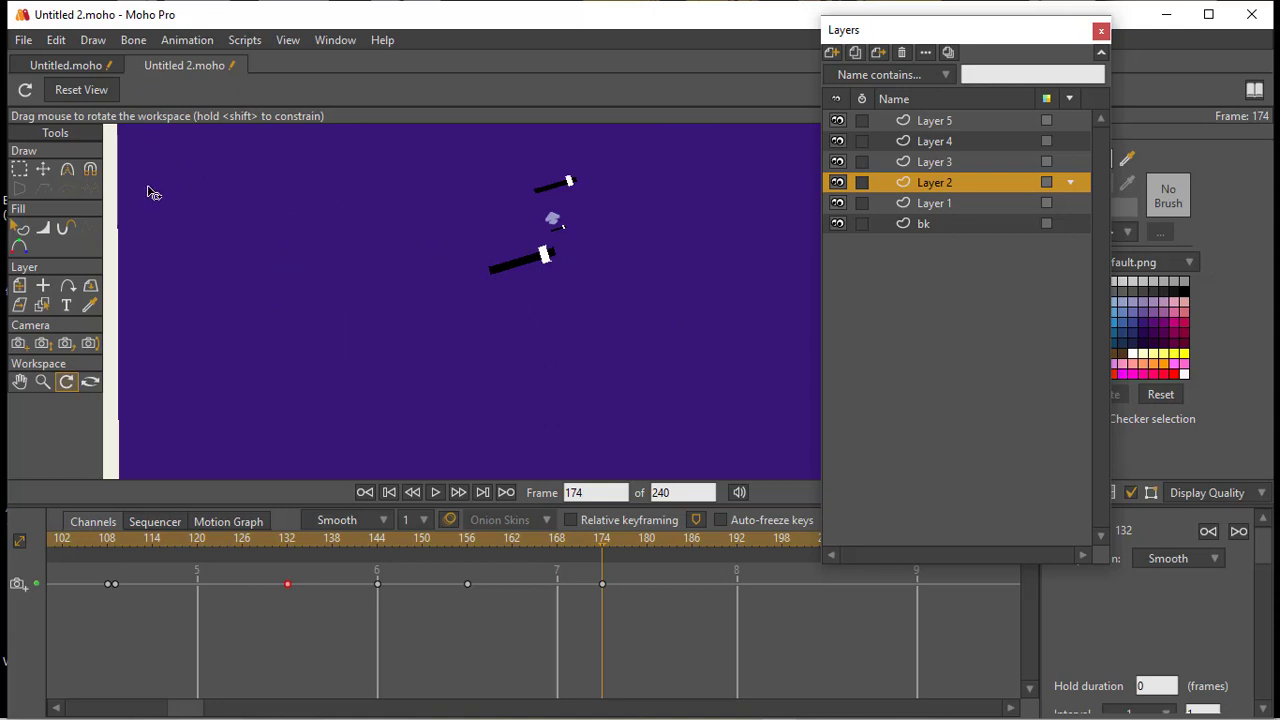
click(82, 92)
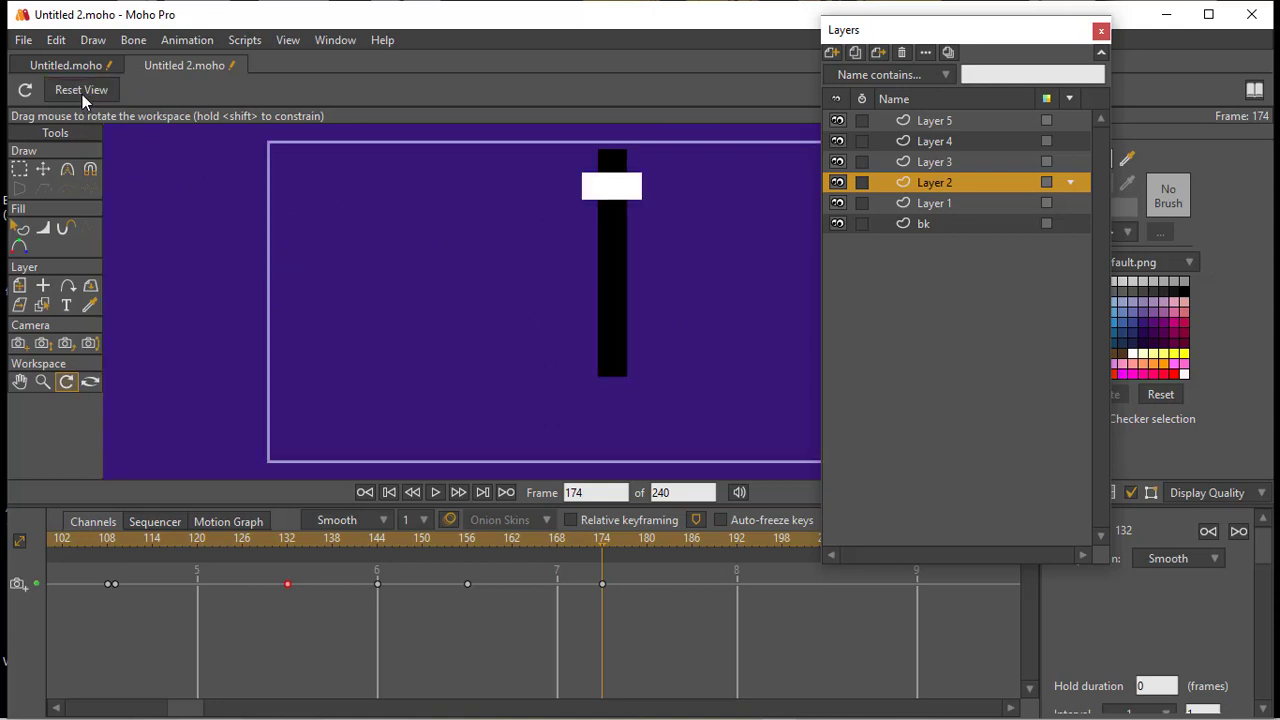
click(90, 382)
drag(641, 357, 648, 275)
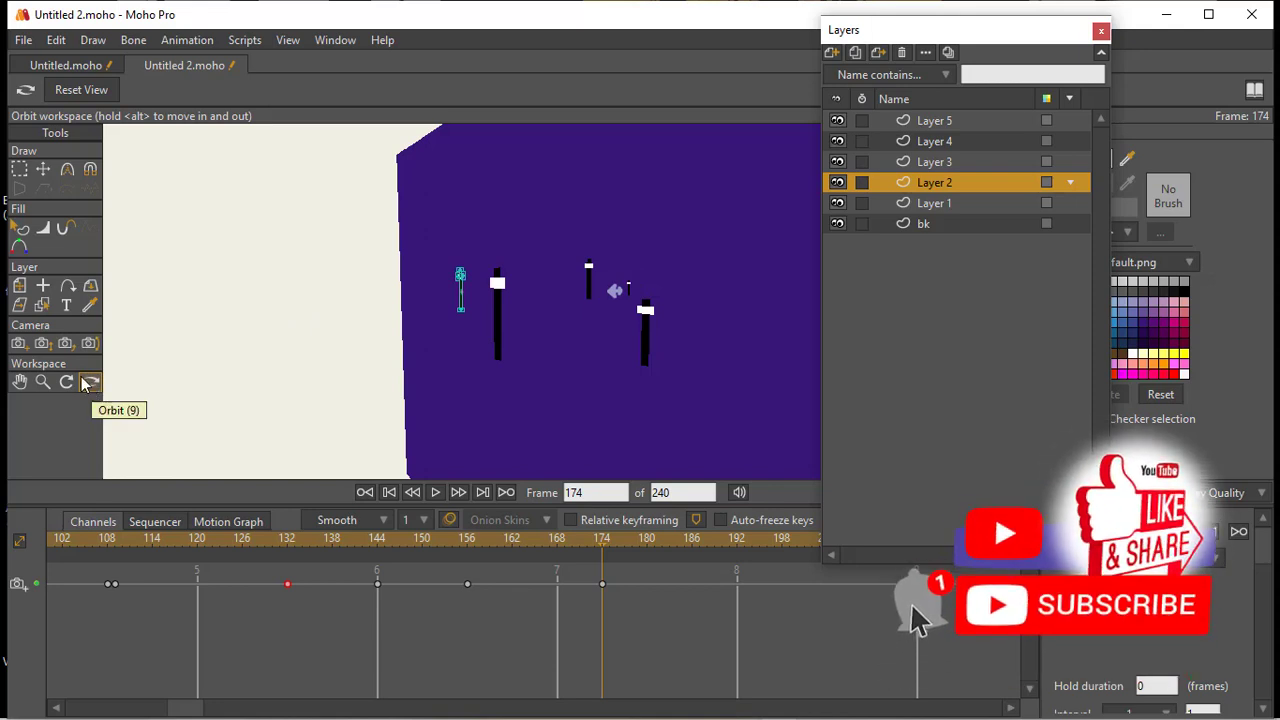
click(20, 343)
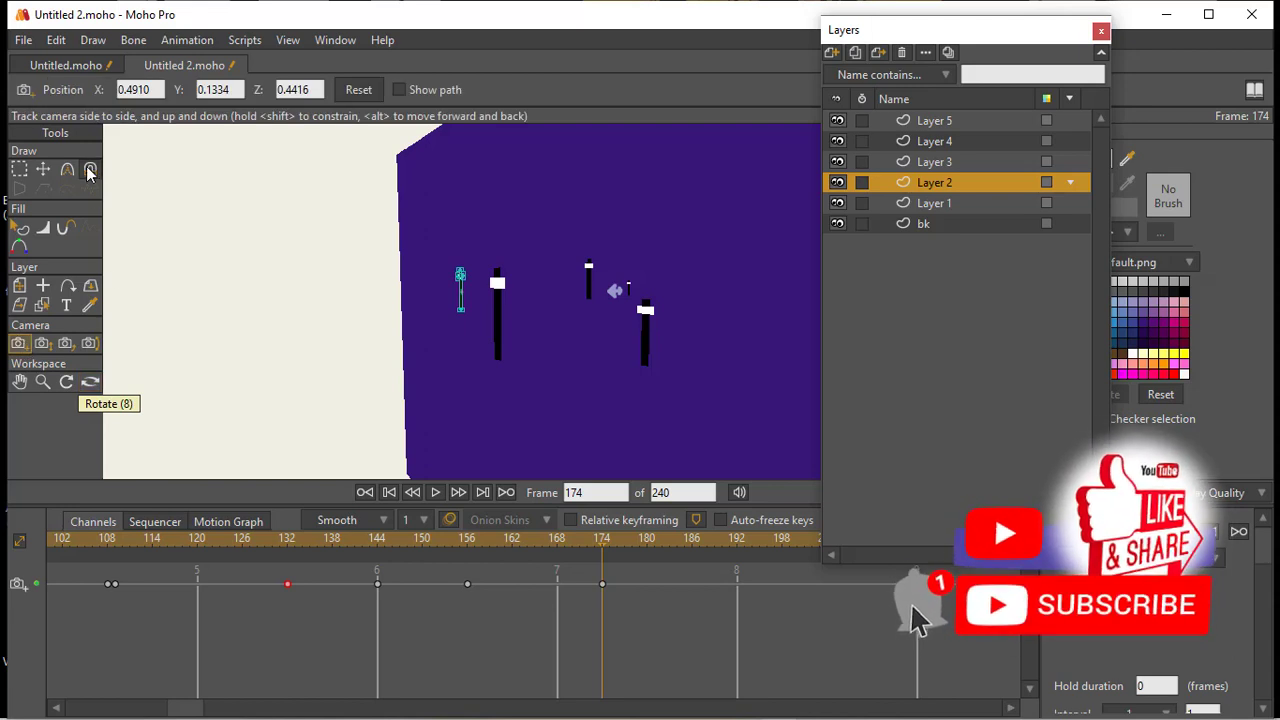
key(9)
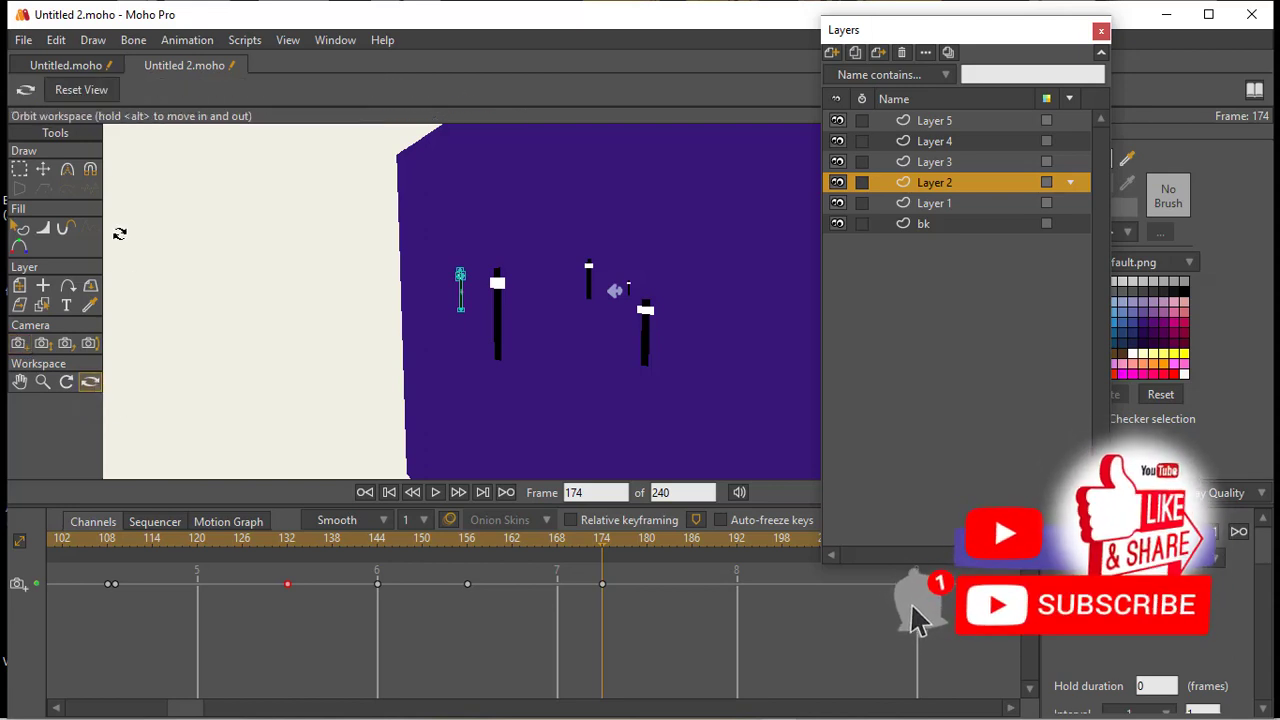
click(84, 92)
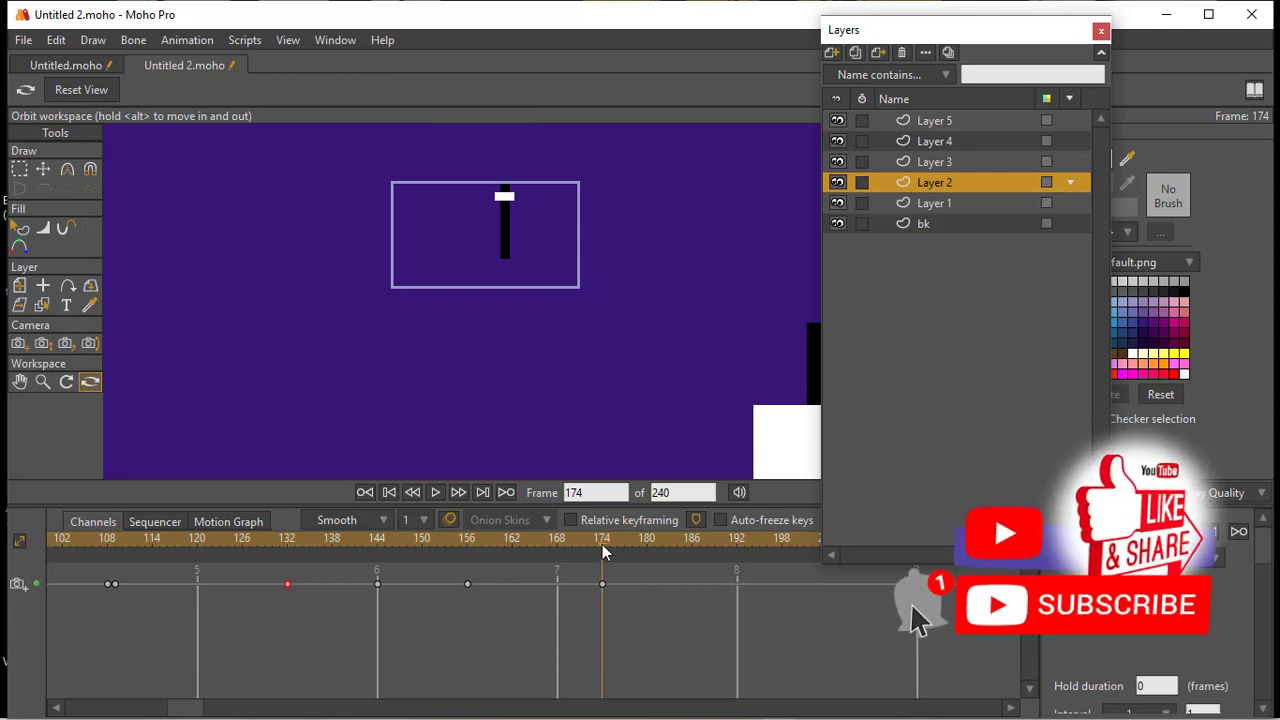
- Key the current camera zoom at frame 156, and zoom in to about a 22.7 degree vertical field of view at frame 174
click(468, 543)
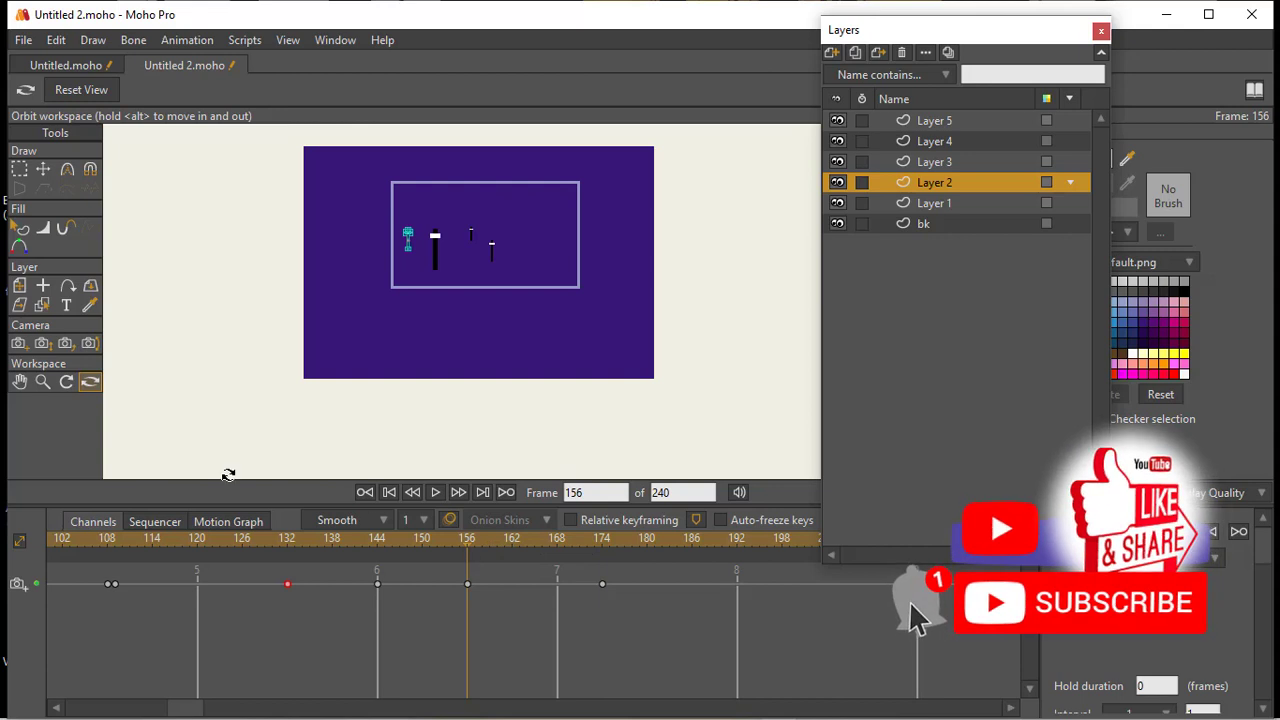
click(42, 343)
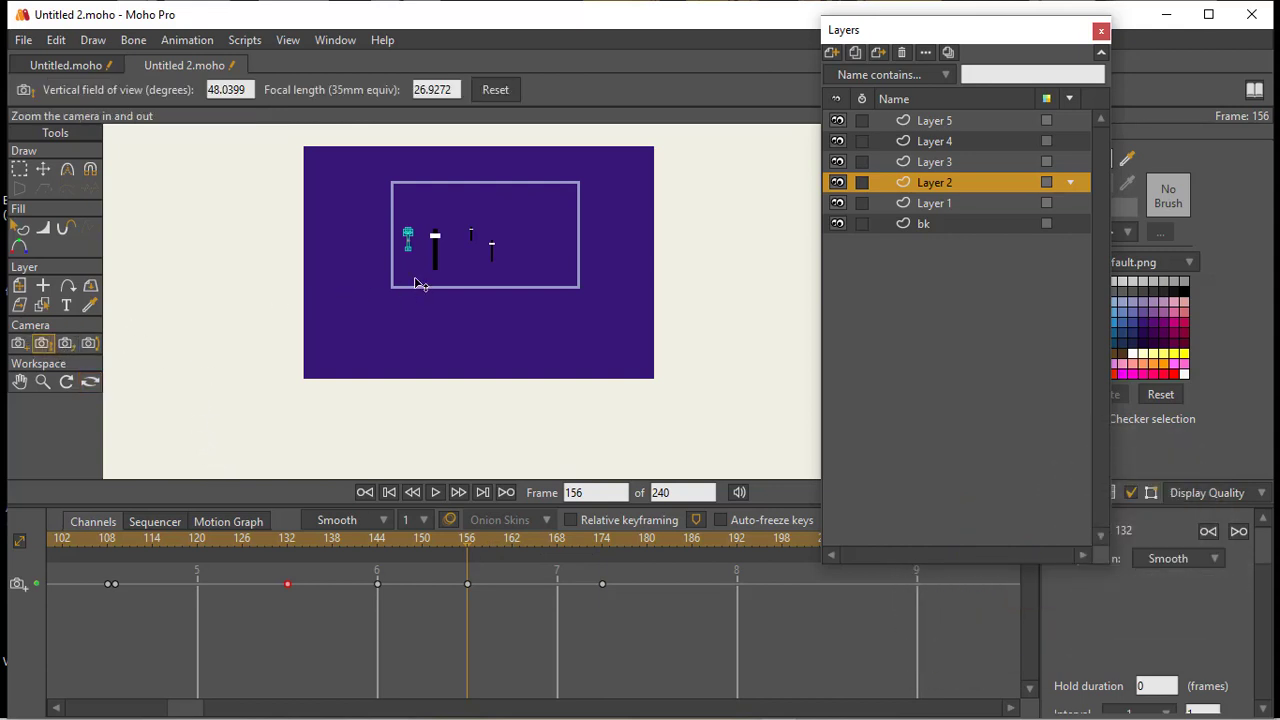
click(418, 284)
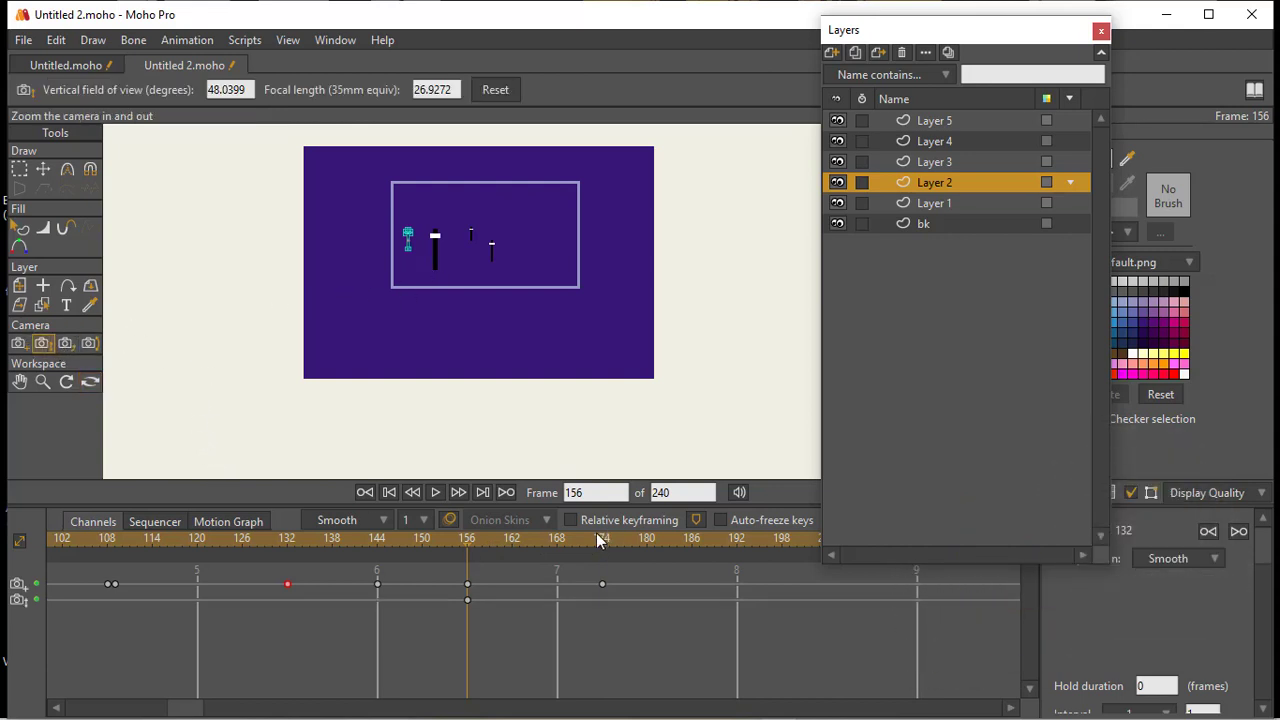
click(601, 545)
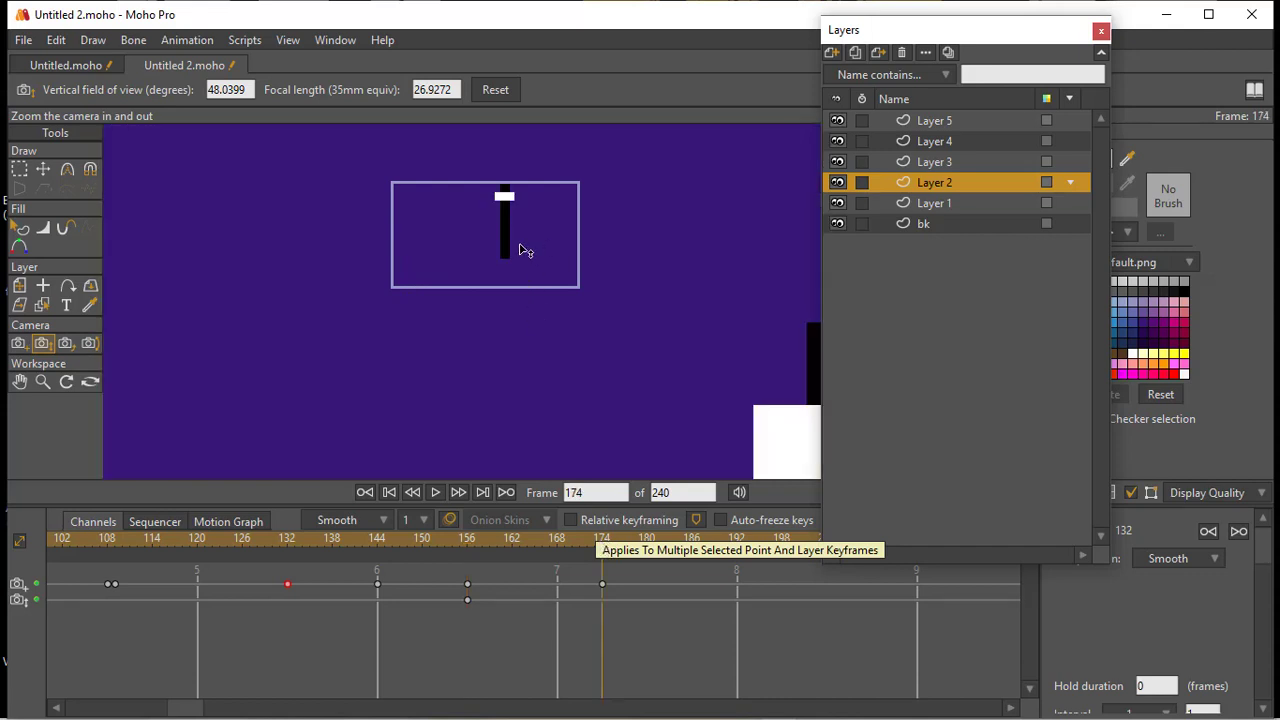
drag(500, 243, 571, 409)
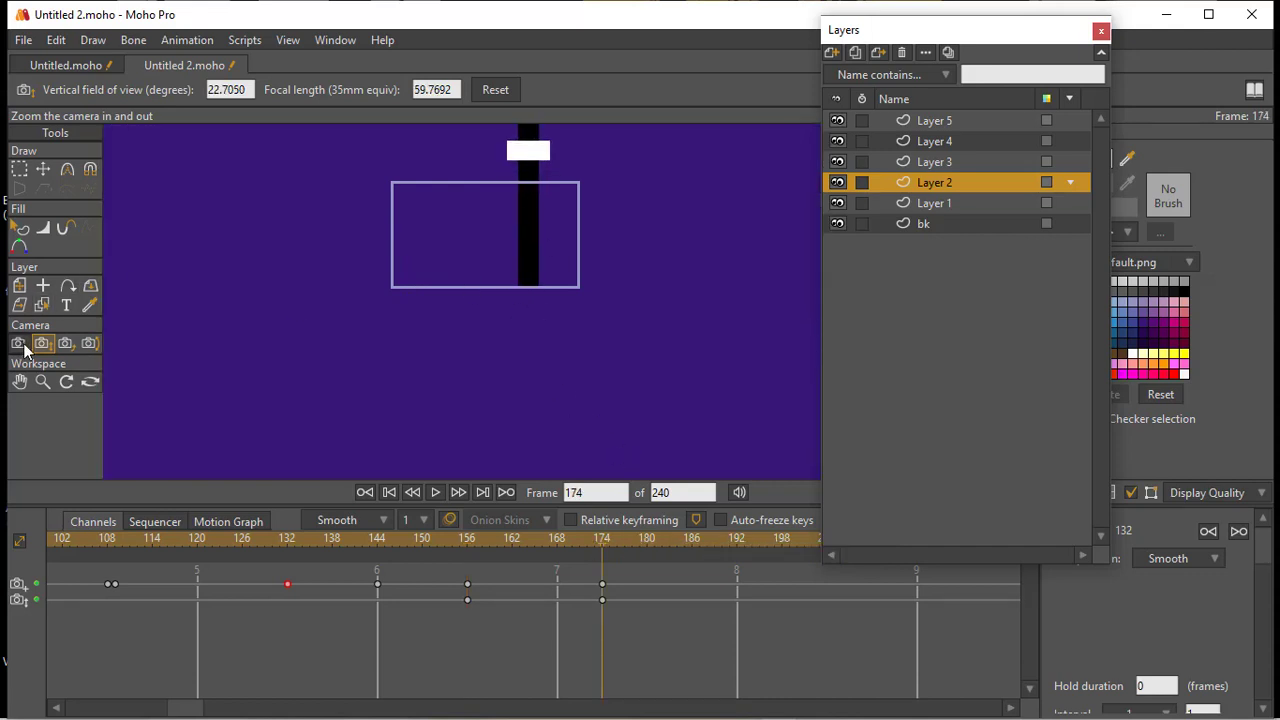
- Track the camera at frame 174 to about X 0.56, Y 0.28 to center the zoomed-in bar horizontally in the frame
click(18, 343)
mouse_move(483, 269)
mouse_down()
mouse_move(543, 257)
mouse_move(526, 240)
mouse_move(617, 303)
mouse_move(505, 263)
mouse_up()
drag(508, 257, 510, 264)
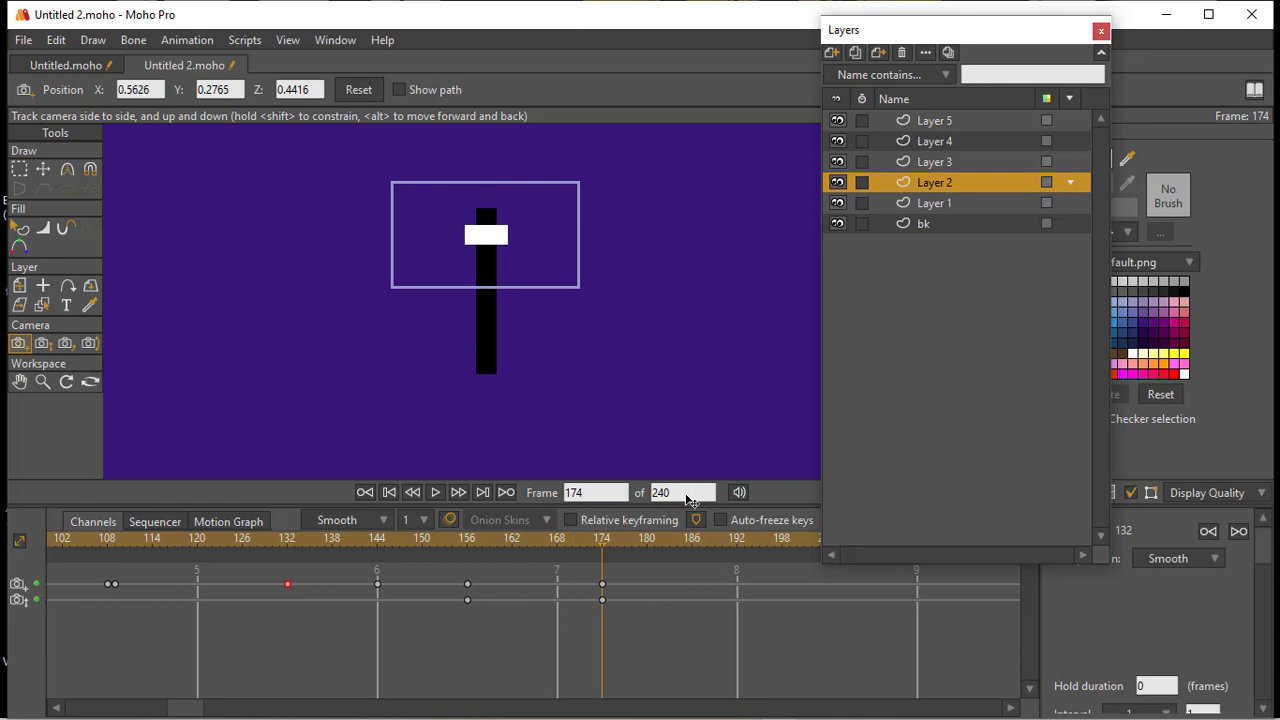
- Set the animation's end frame to 174
click(689, 492)
text(174)
key(Return)
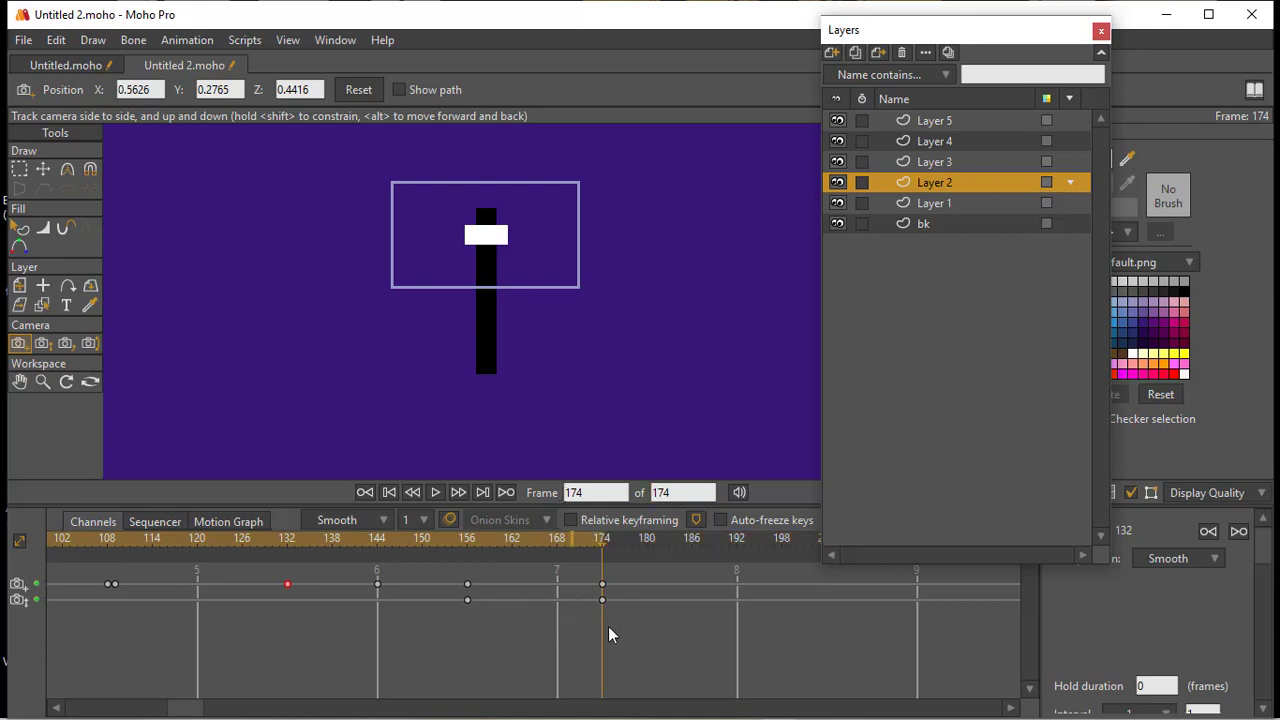
- Play back the camera animation, and extend the animation's end frame to 216
key(space)
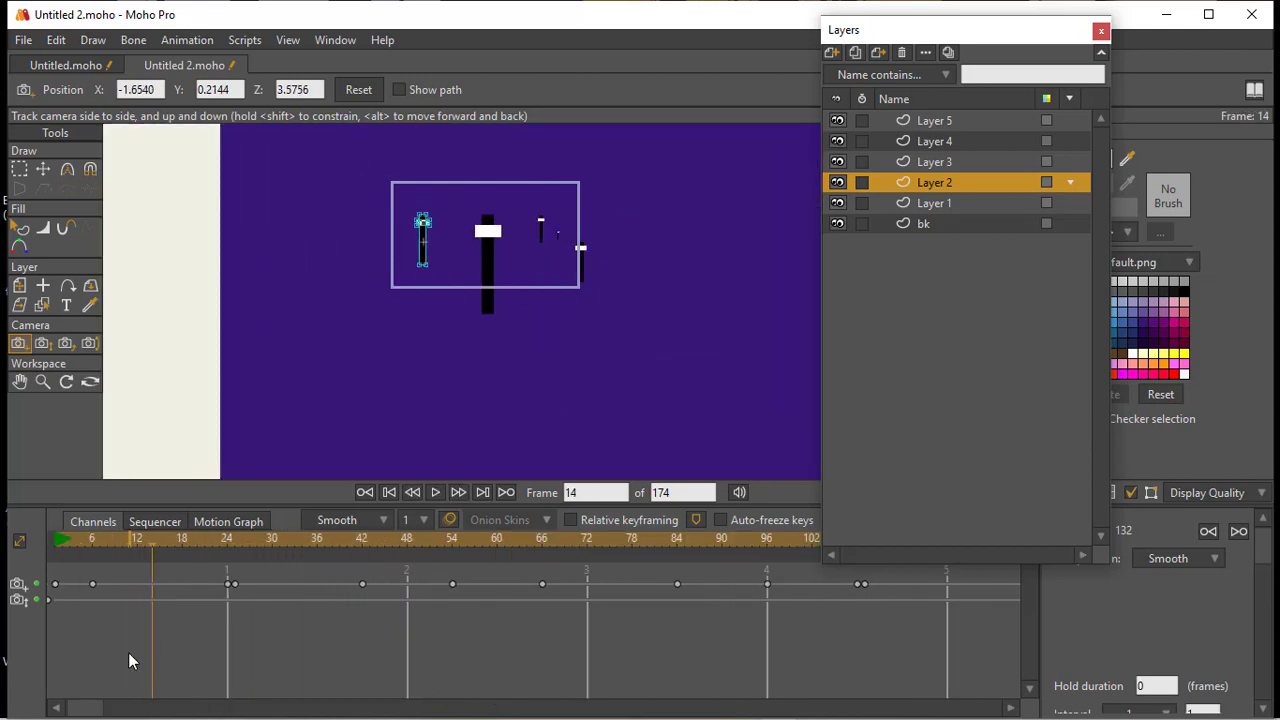
drag(92, 706, 205, 702)
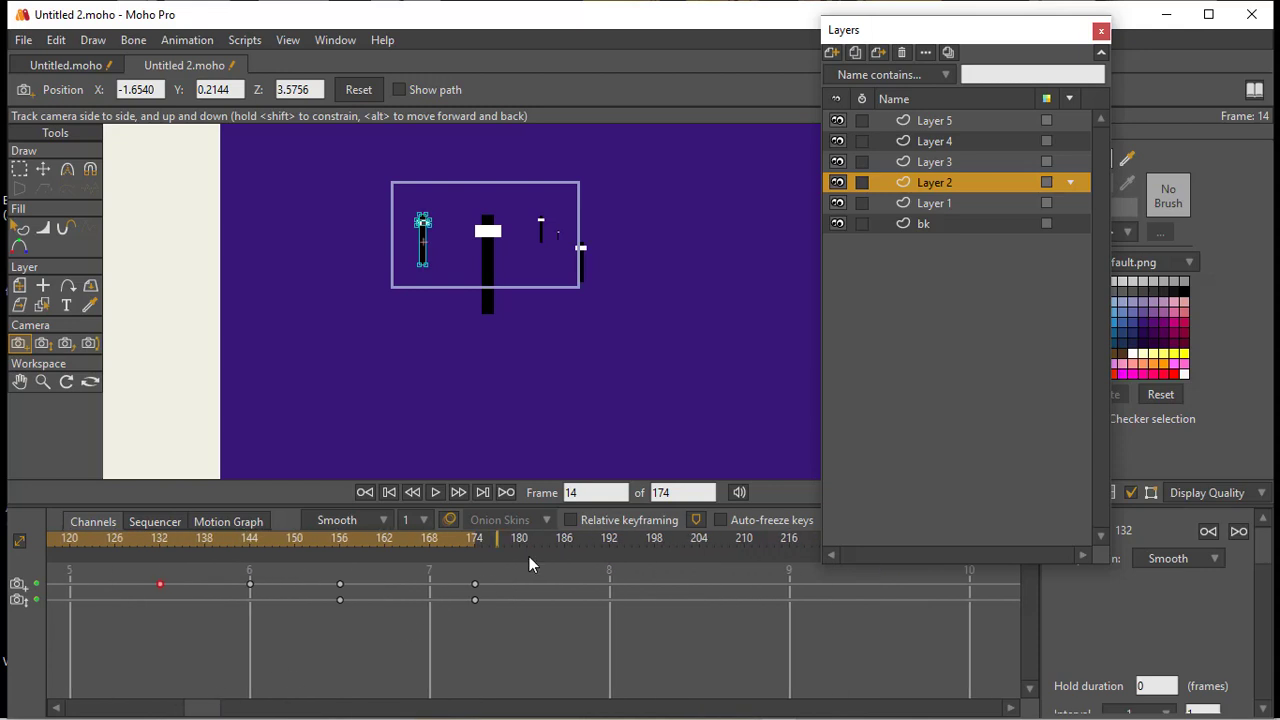
click(685, 490)
double_click(685, 490)
text(216)
key(Return)
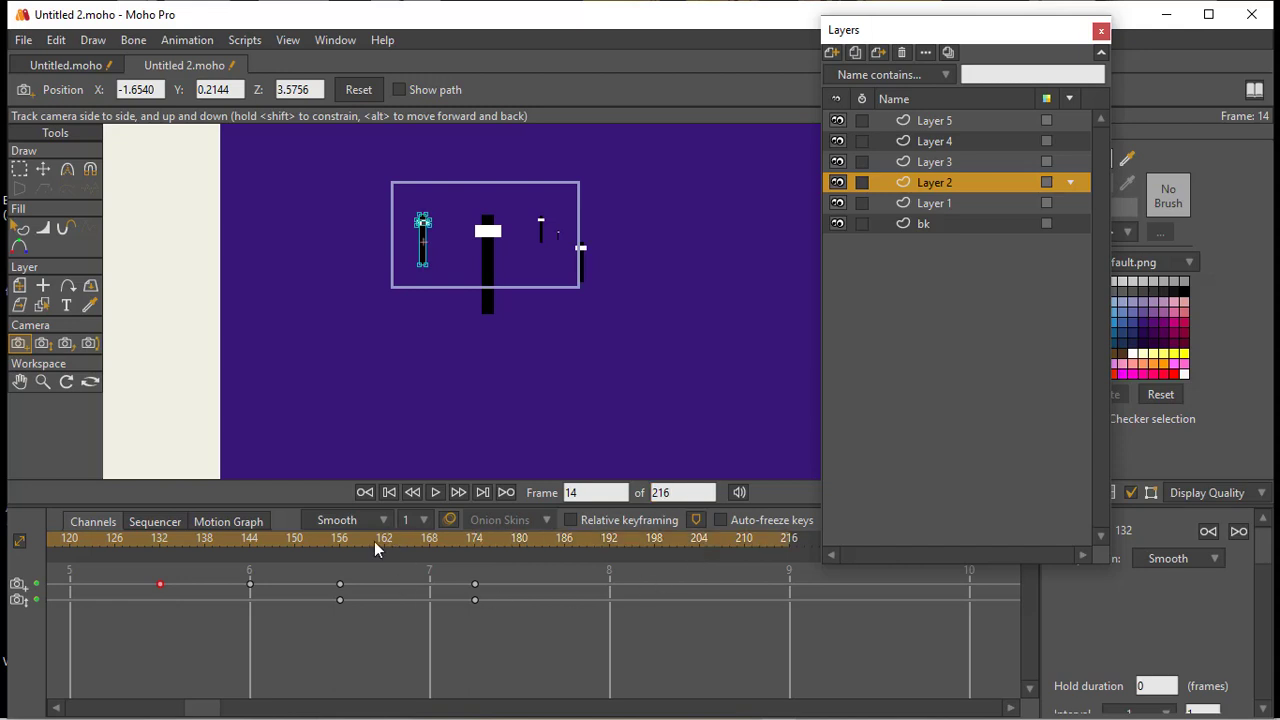
- Play the extended animation through the final zoom to review the camera moves, and stop playback
click(434, 492)
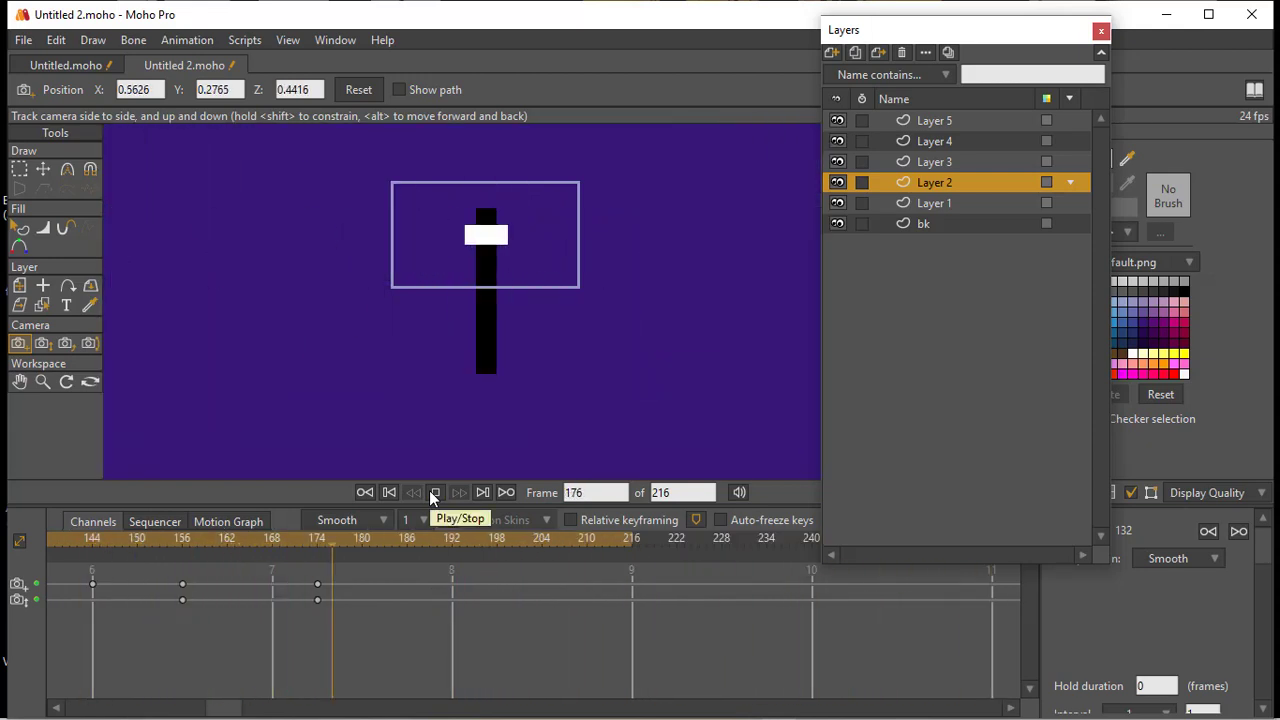
click(434, 503)
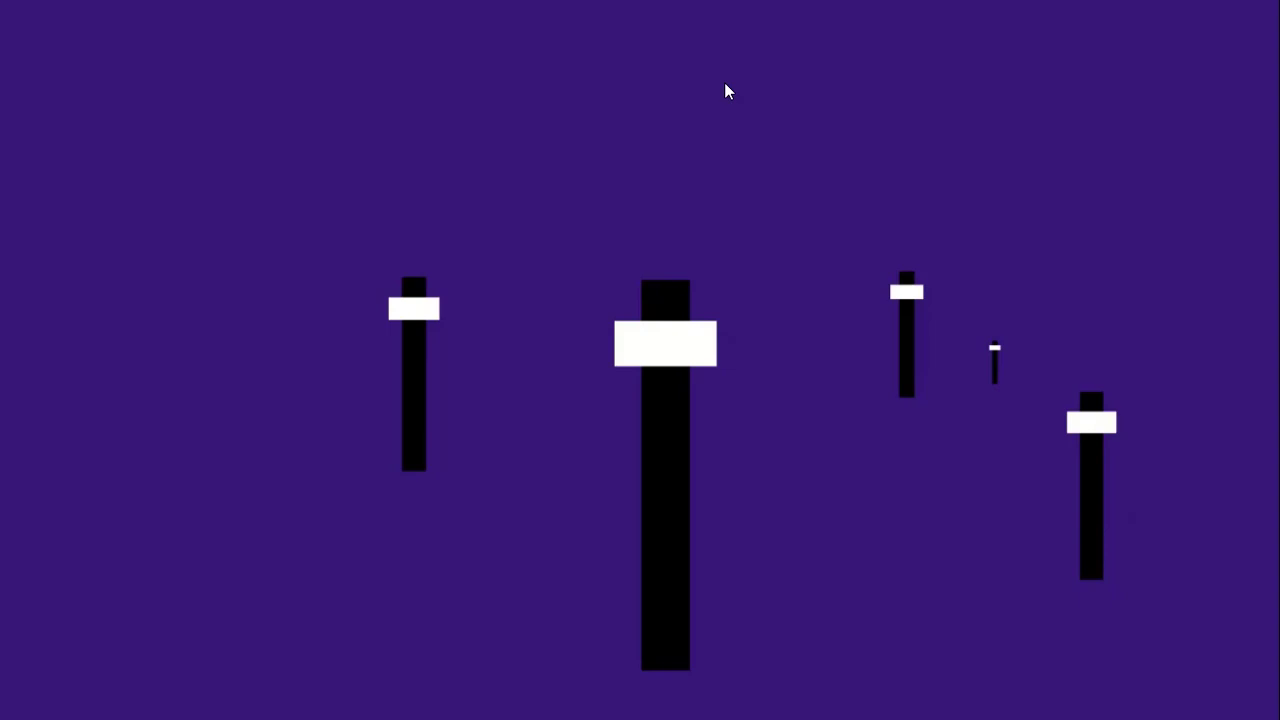
mouse_move(461, 109)
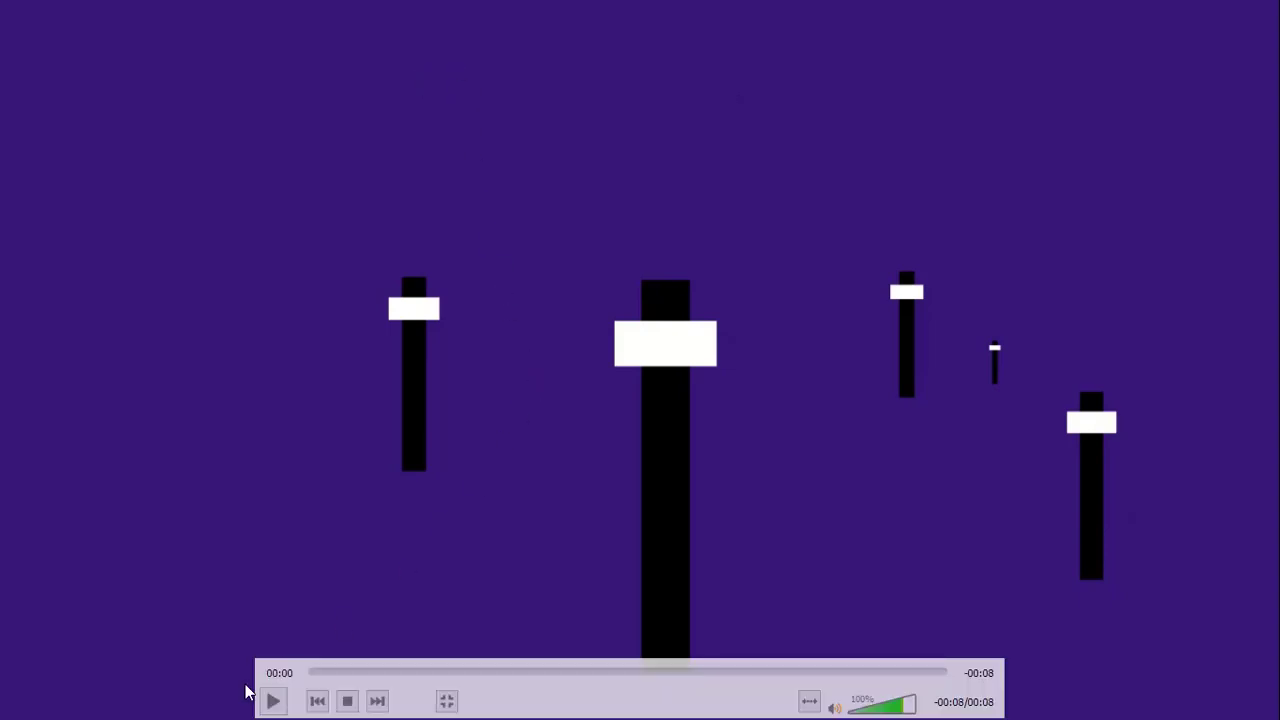